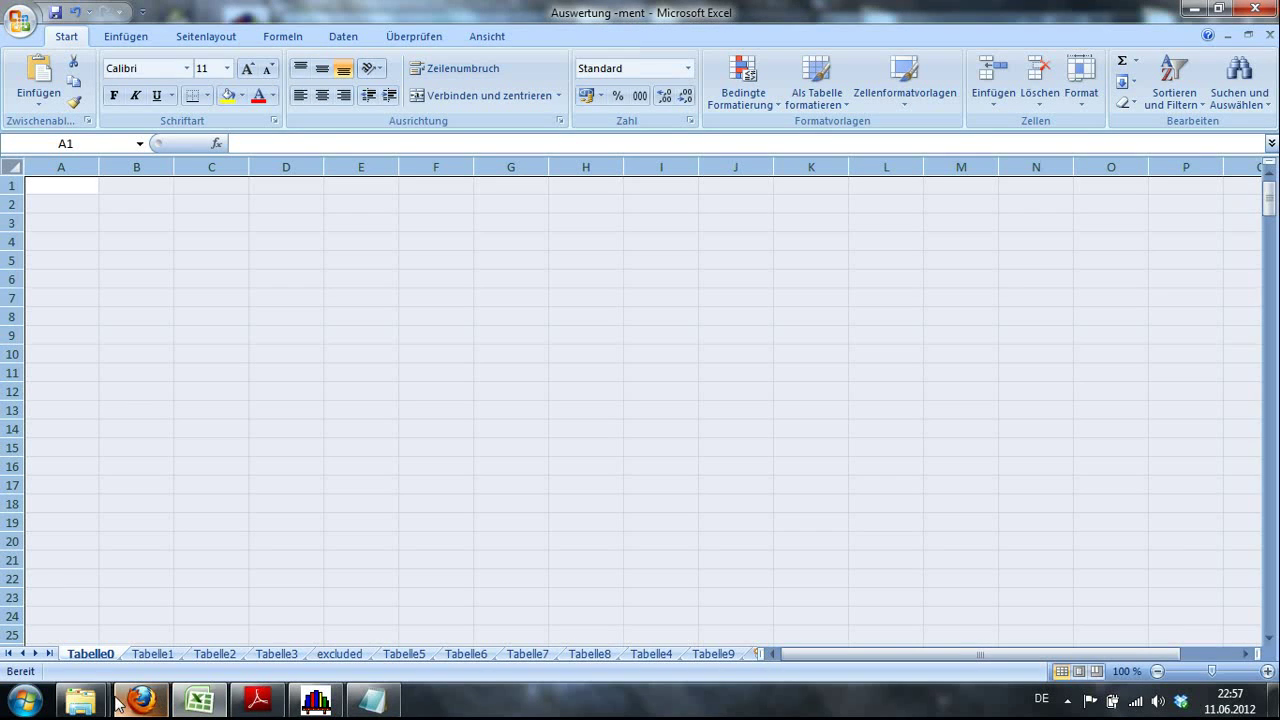
Step: Switch to the MENT Suffixation folder, view the text file "ment short 5-6-2012", and close it again
click(80, 700)
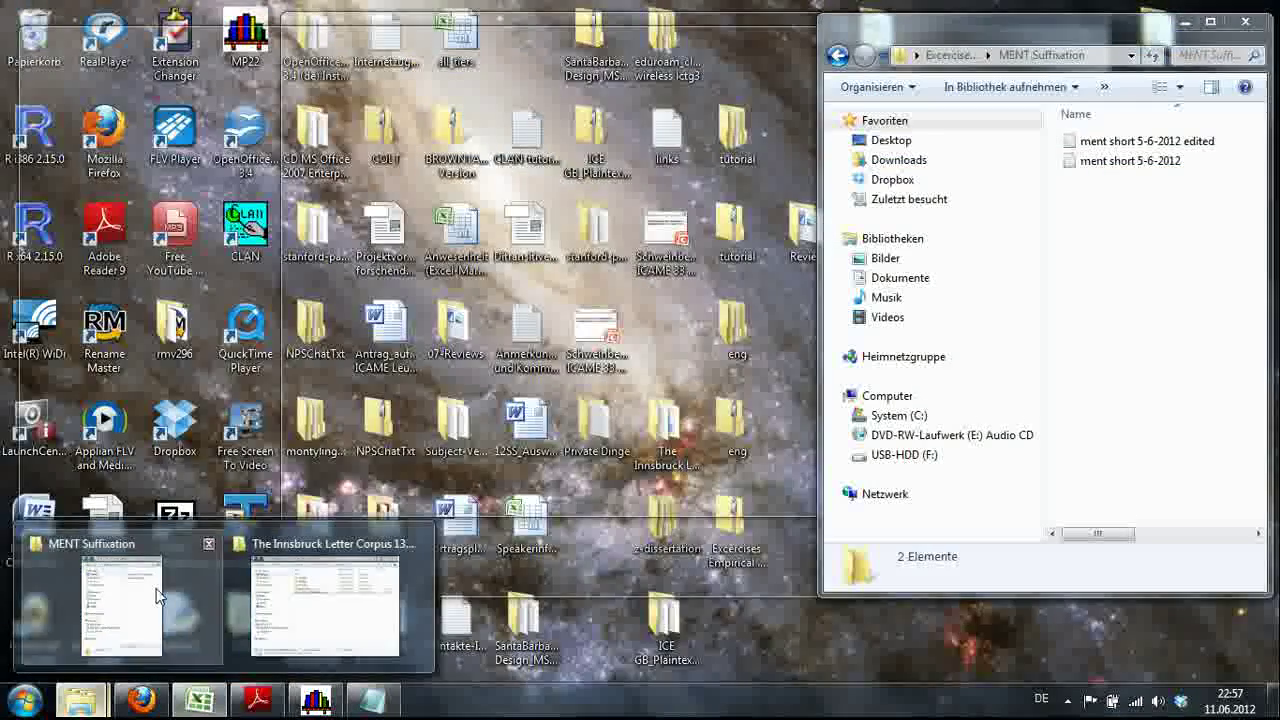
click(156, 590)
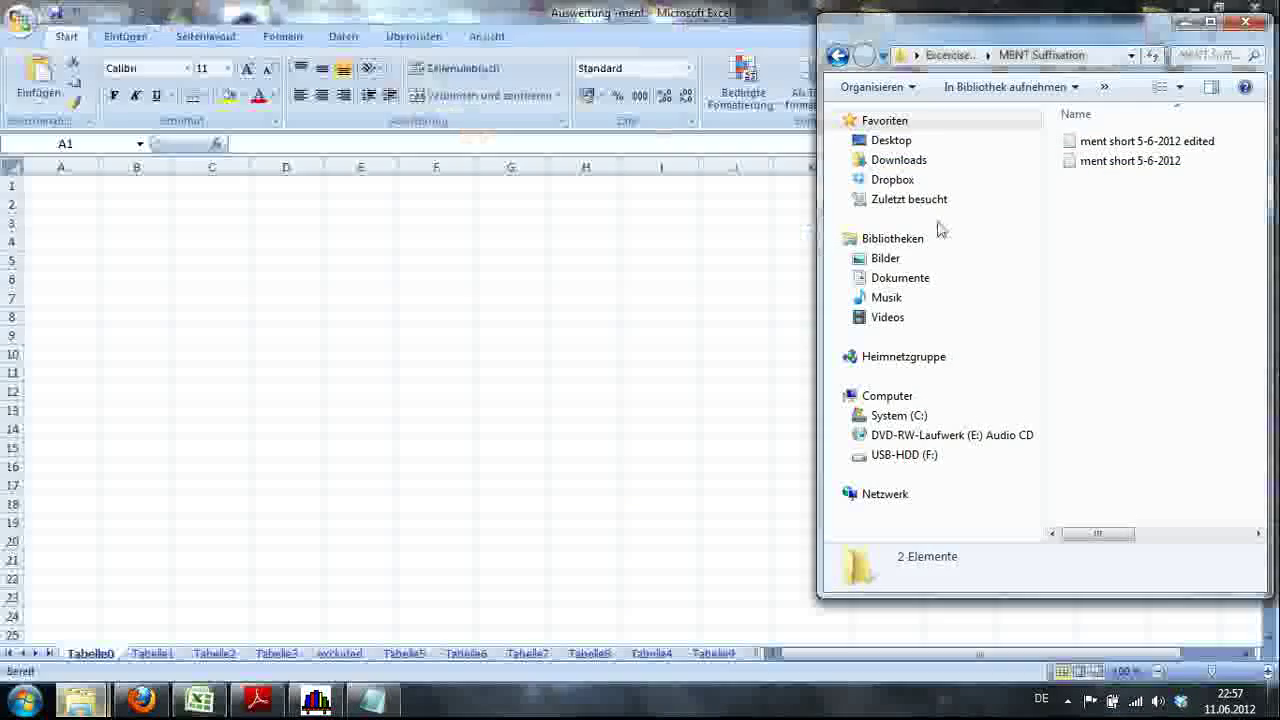
double_click(1112, 164)
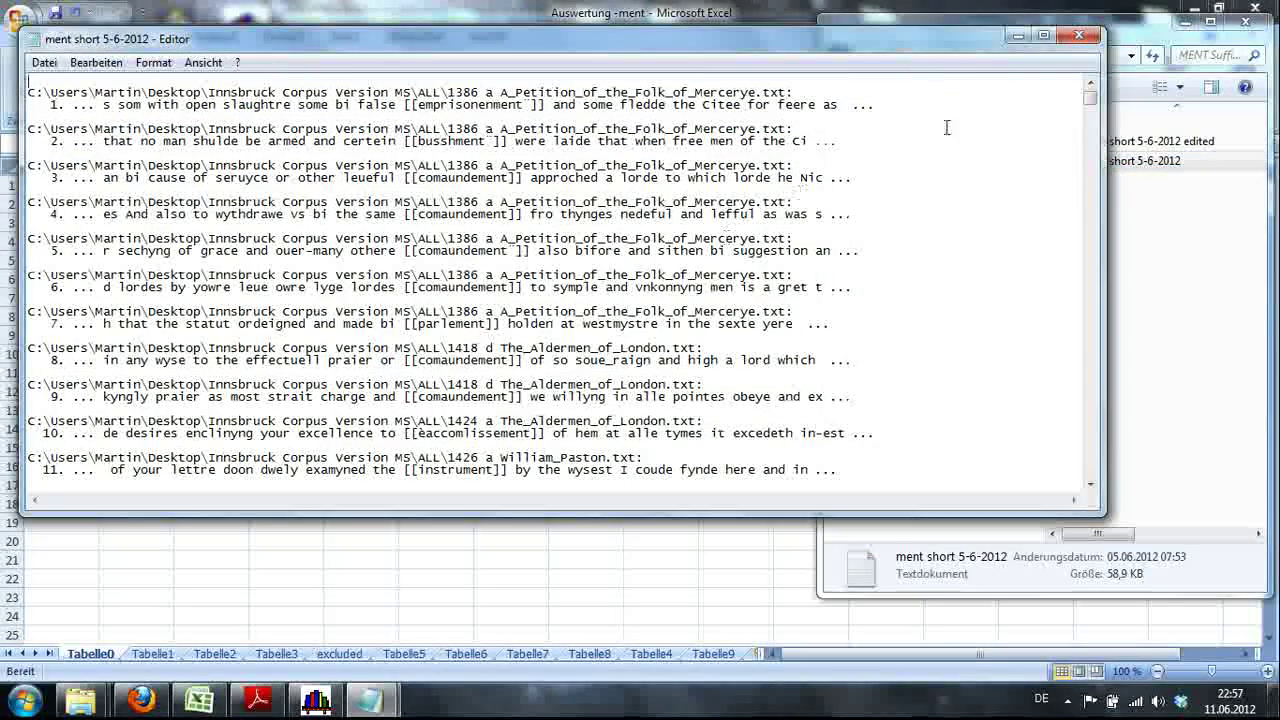
click(1078, 35)
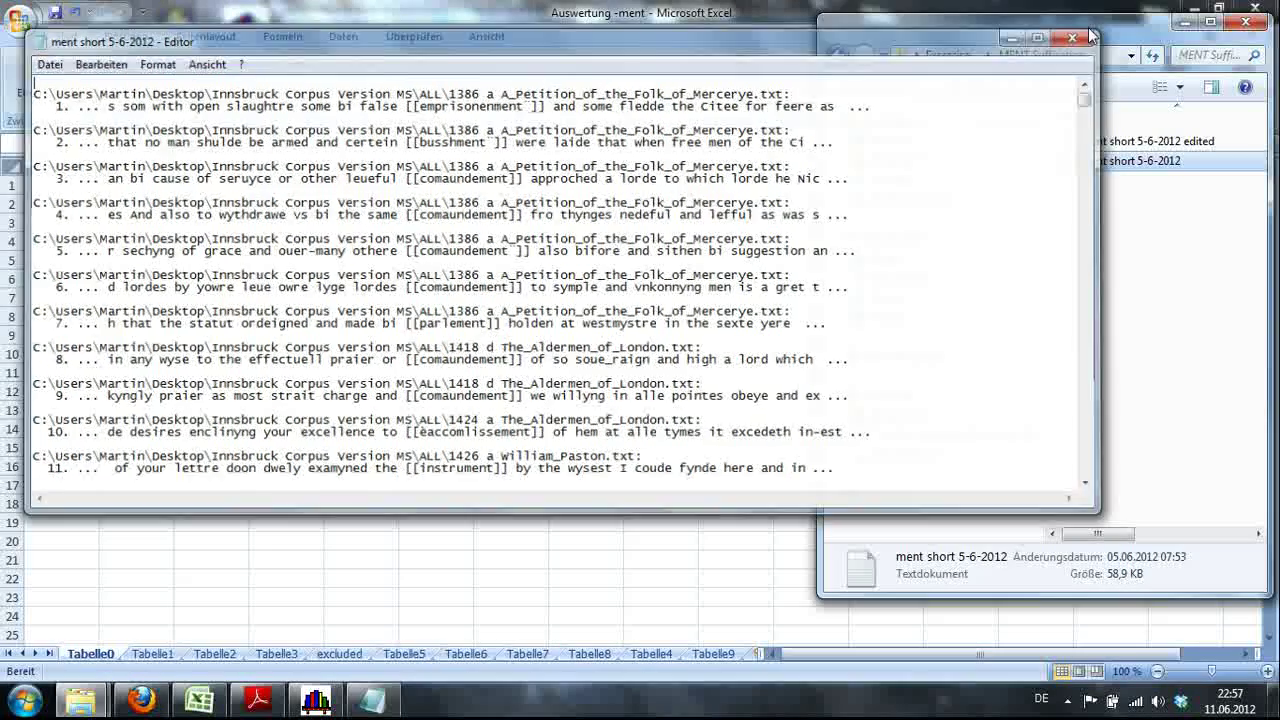
Step: Copy the whole content of "ment short 5-6-2012 edited" and paste it into the Excel sheet Tabelle0 starting at B1
double_click(1115, 140)
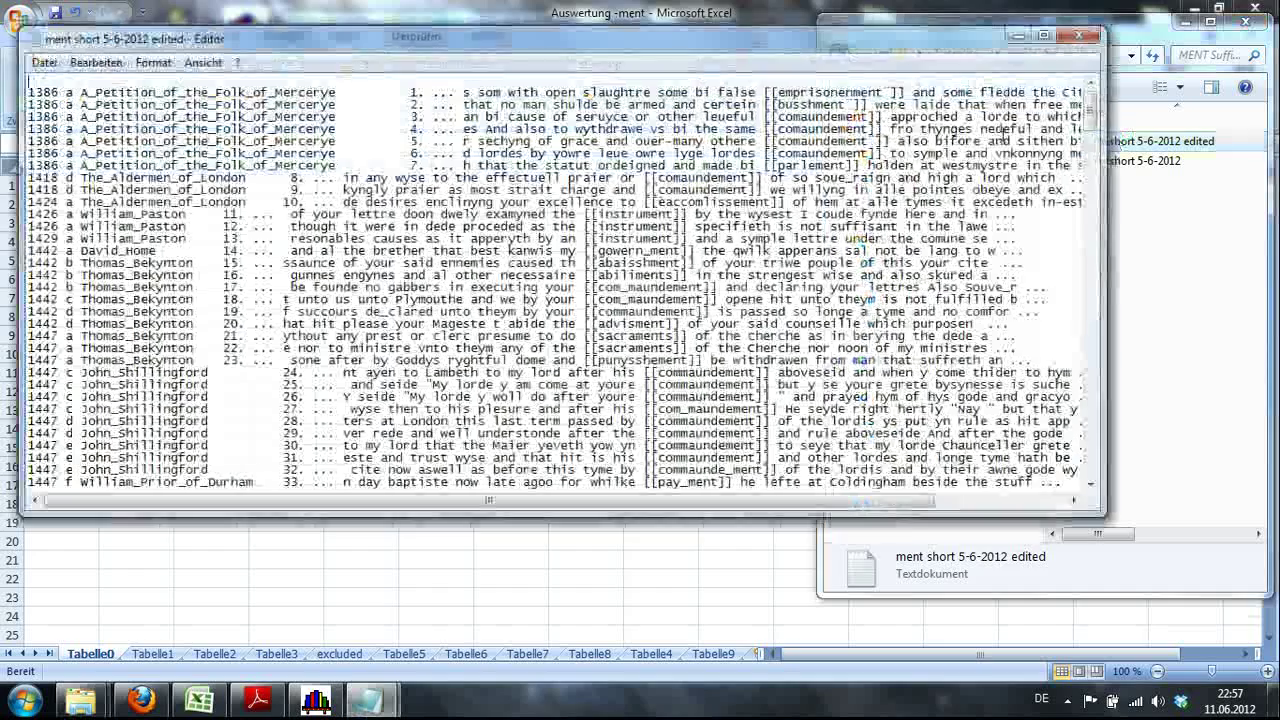
key(ctrl+a)
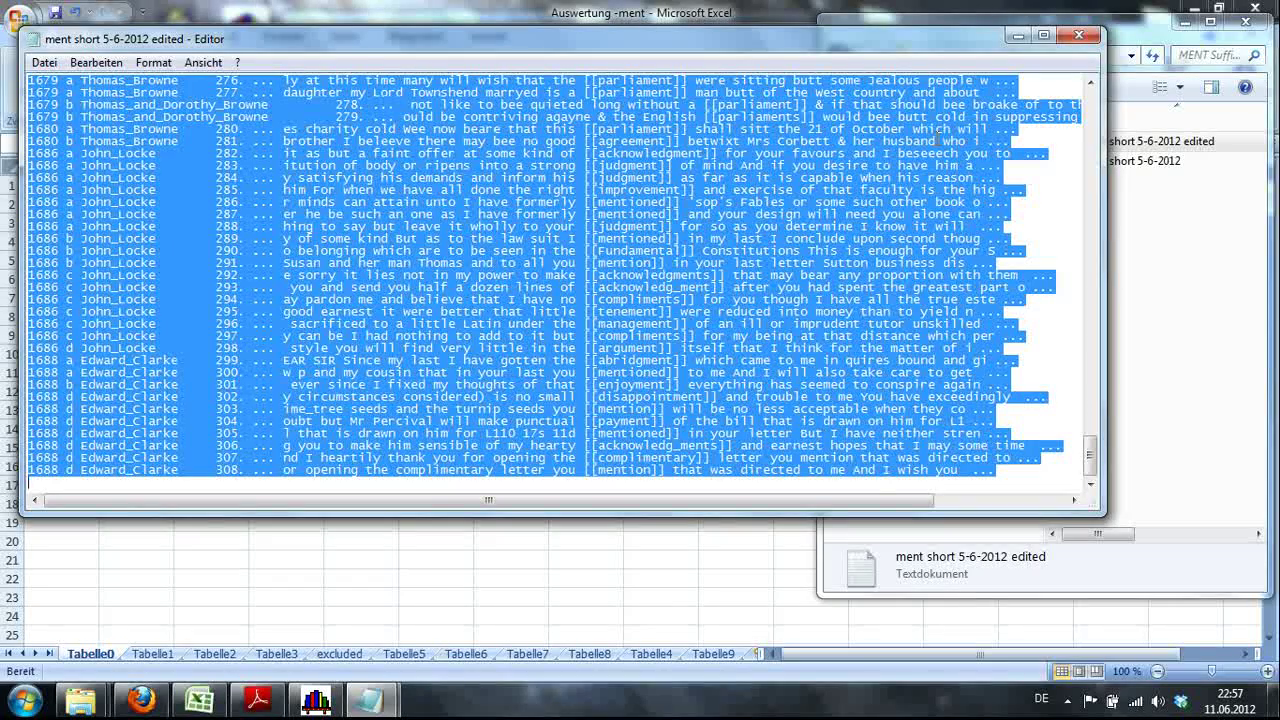
click(550, 576)
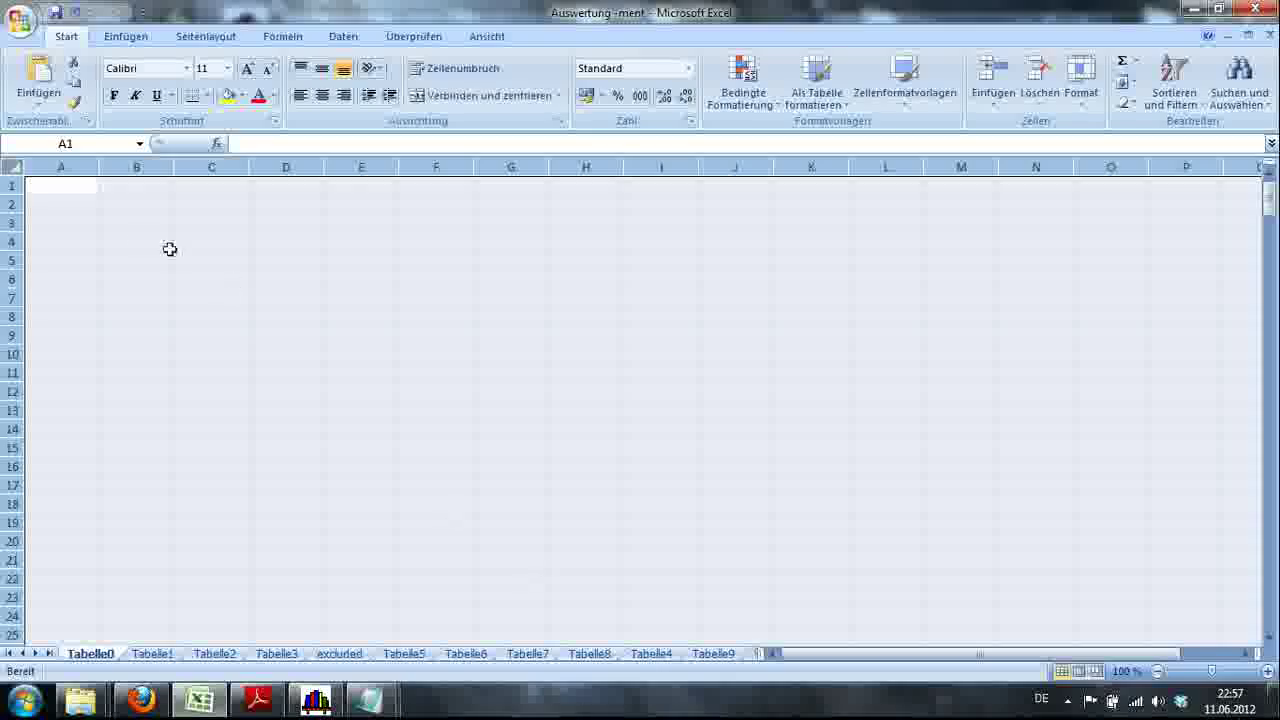
click(146, 192)
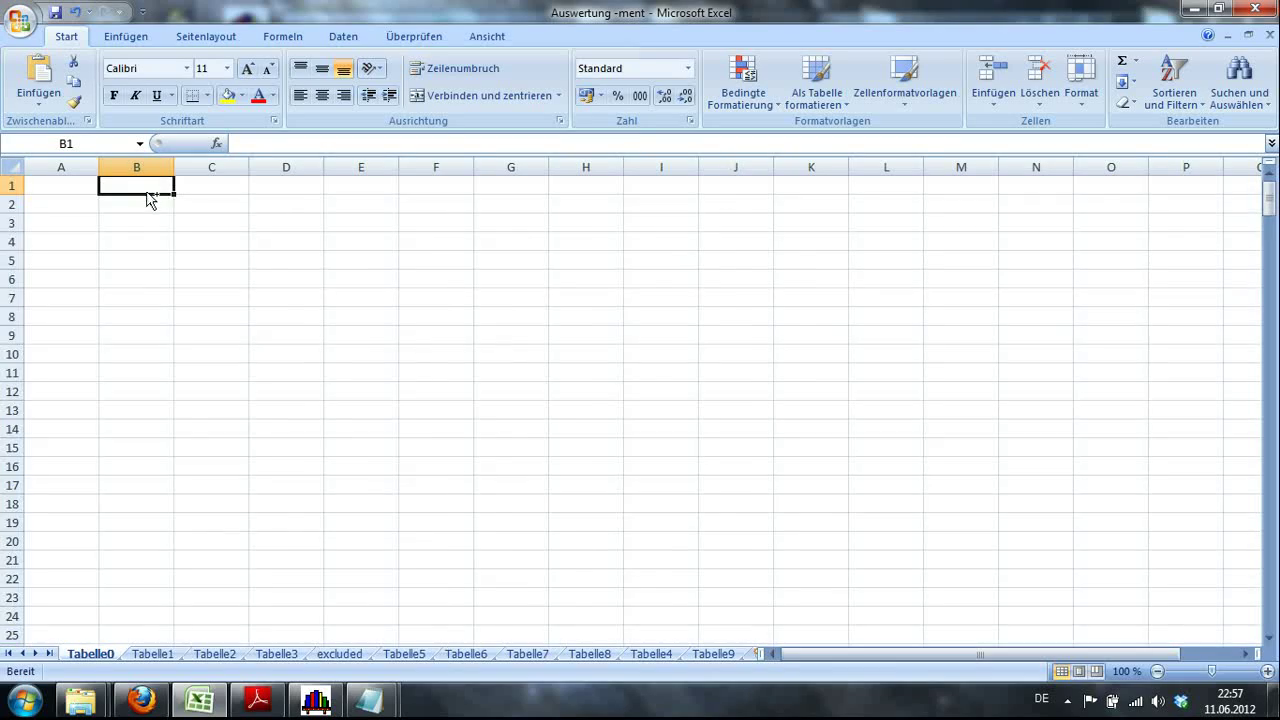
key(ctrl+v)
Step: Enter the column headers FILE in B1, TOKEN in C1 and ID in A1
click(124, 188)
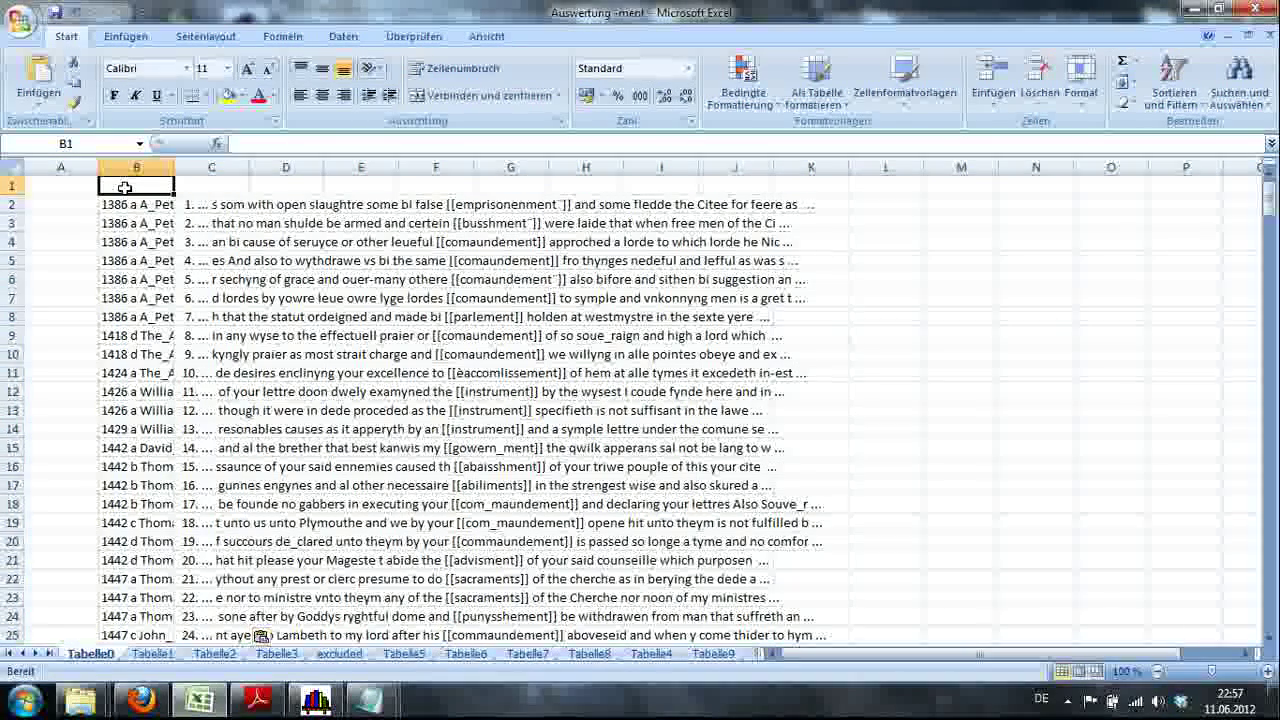
text(Fi)
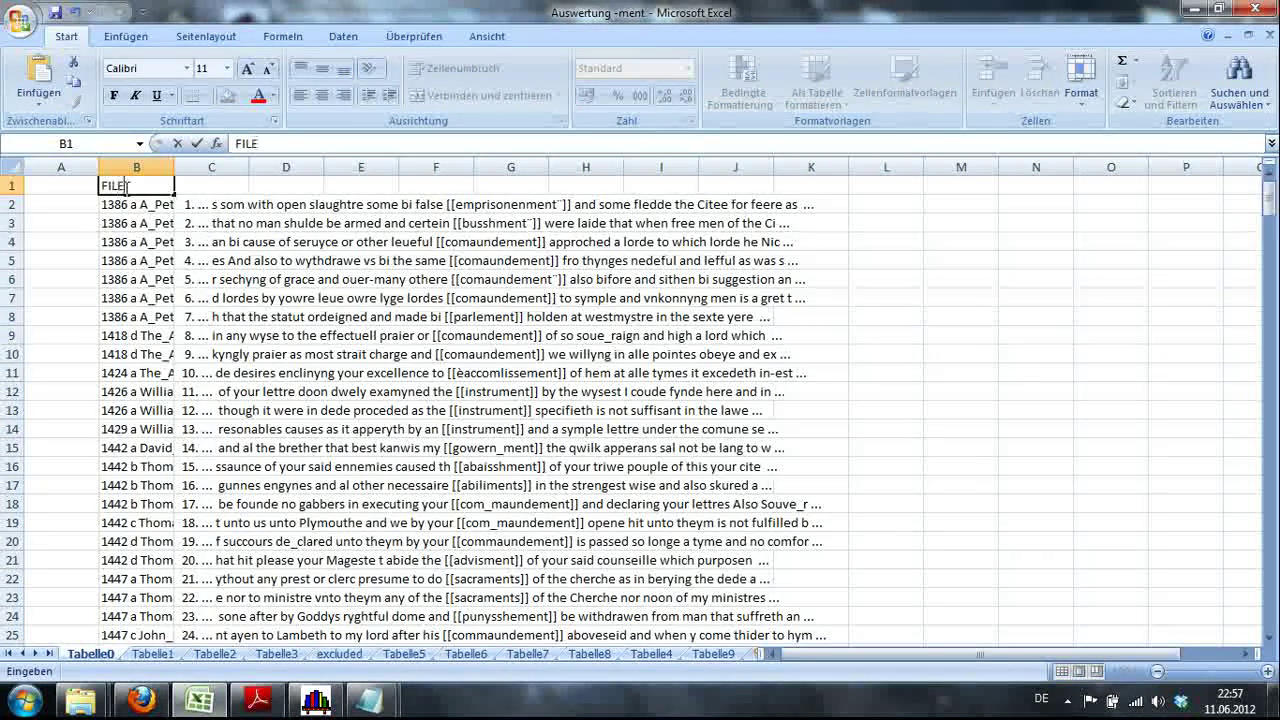
click(183, 188)
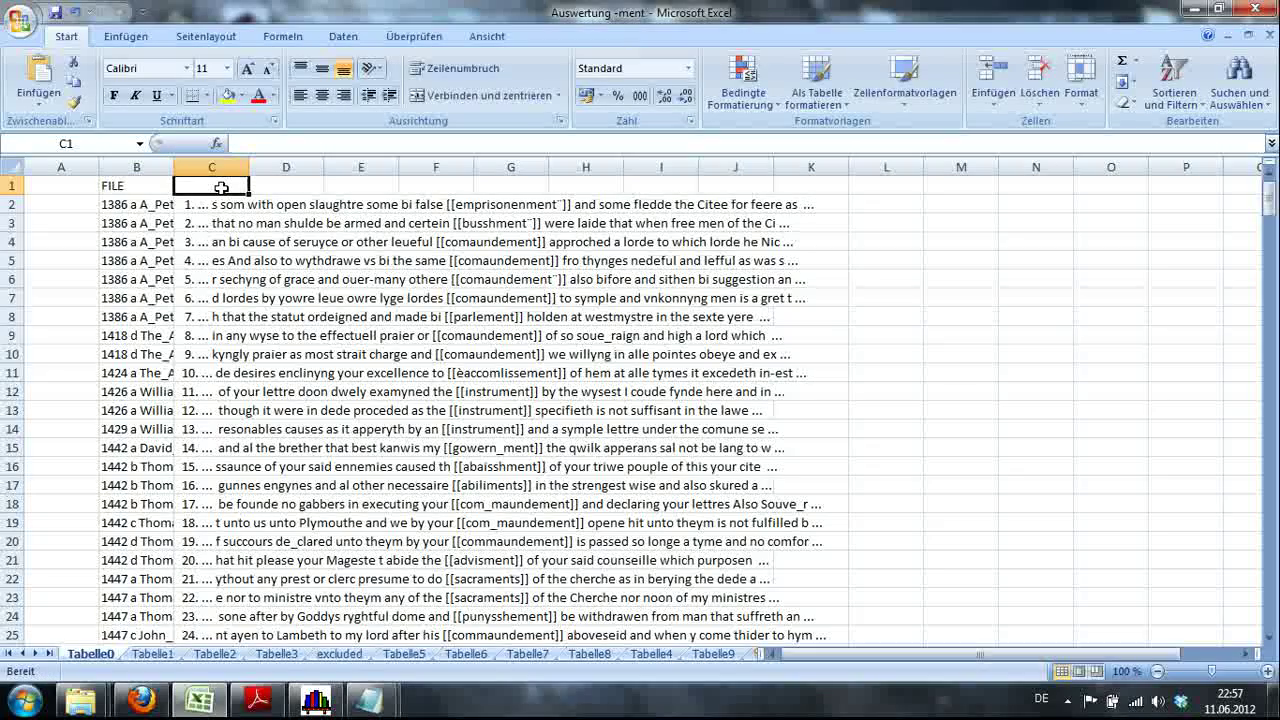
text(TOKEN)
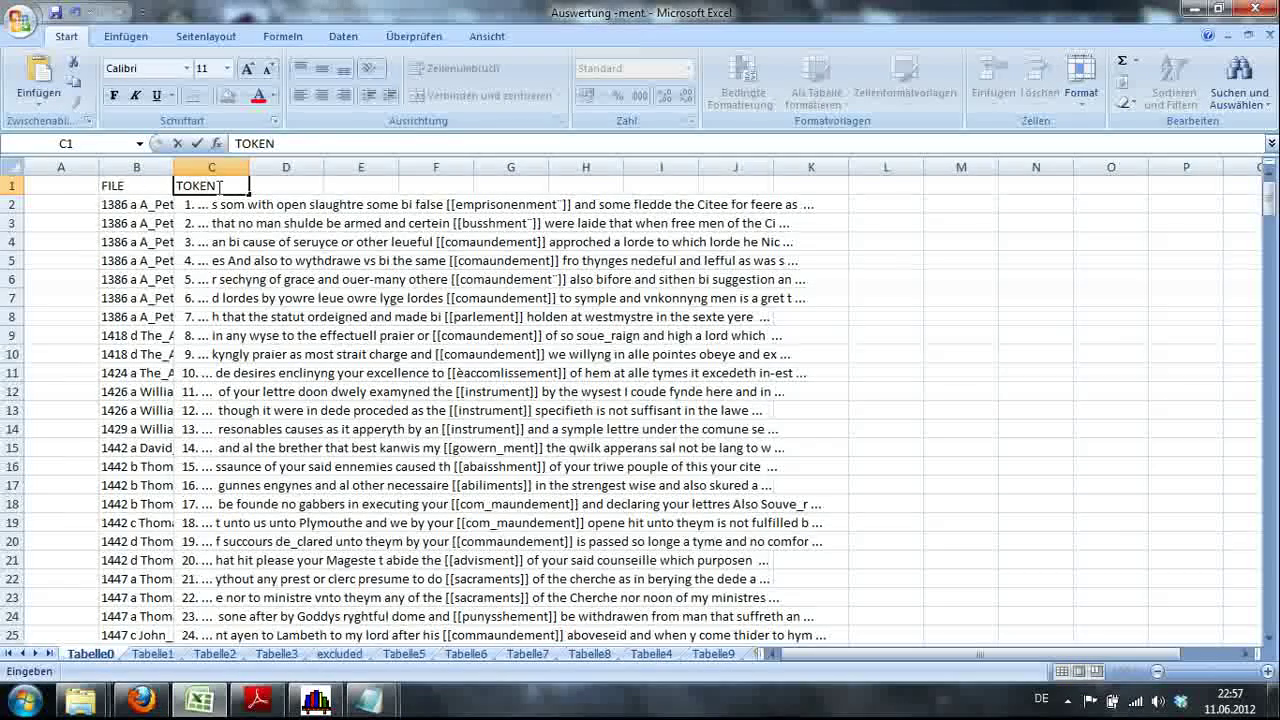
click(76, 188)
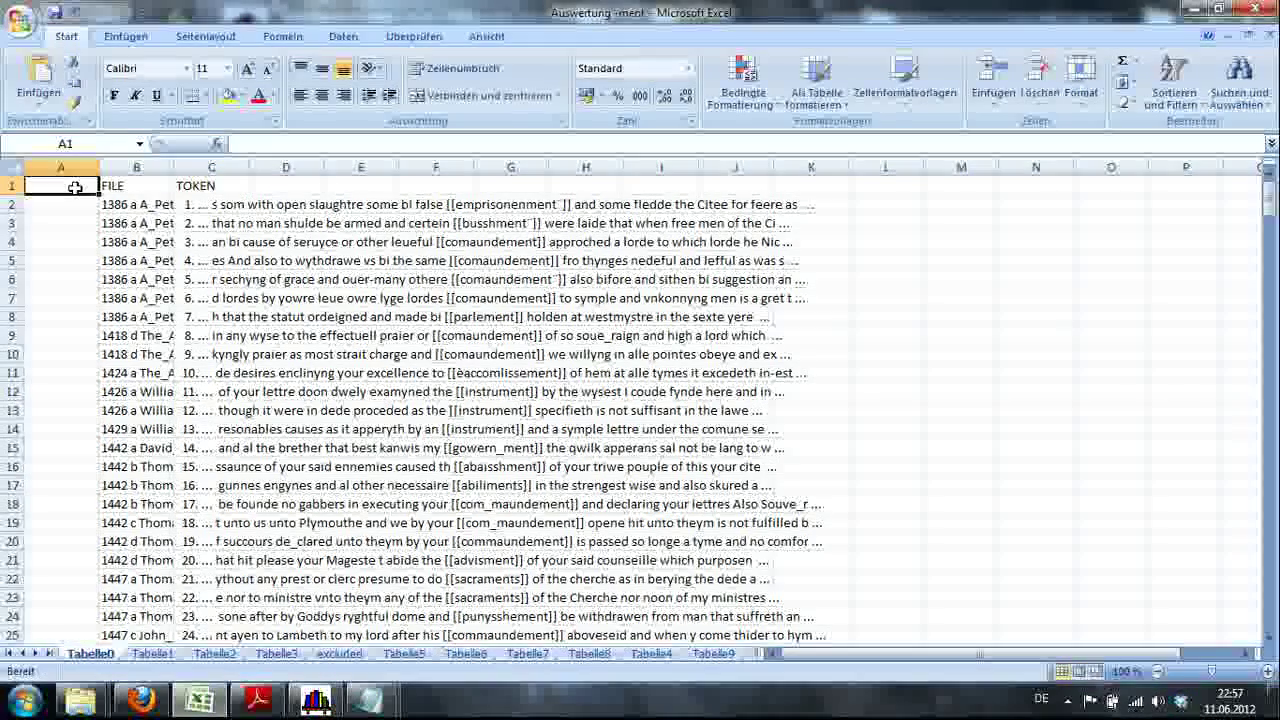
text(ID)
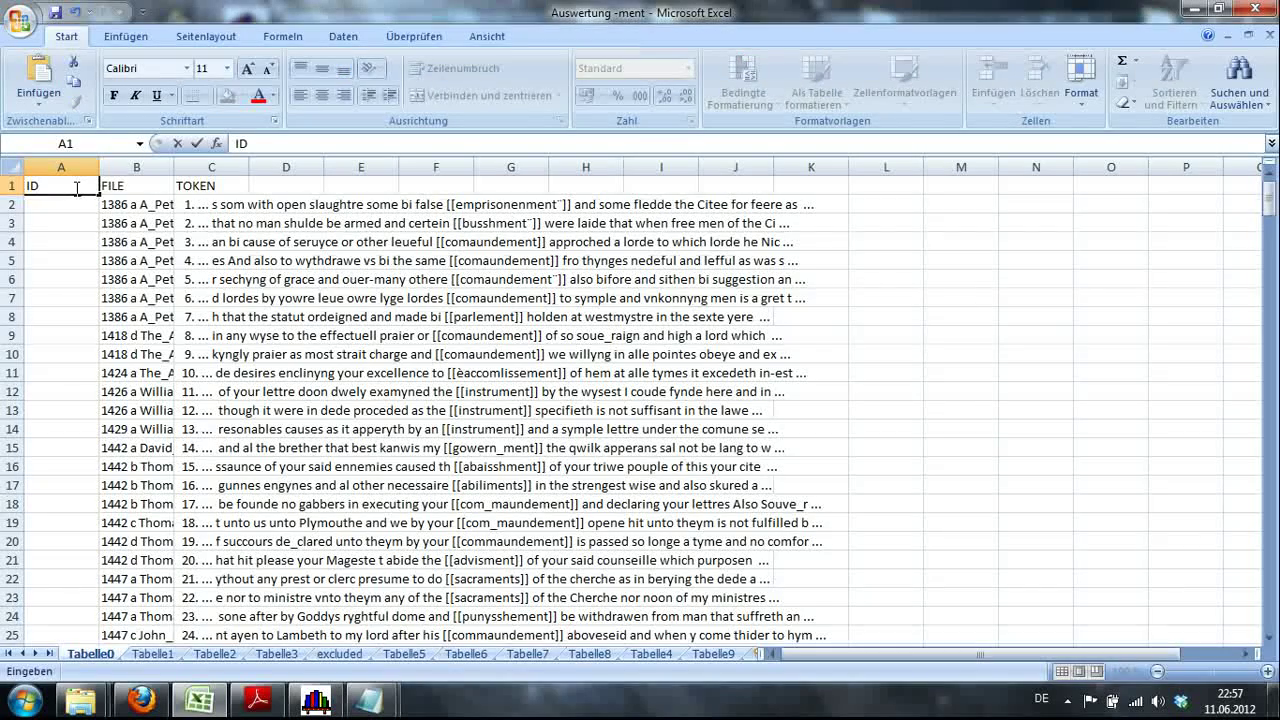
Step: Number the ID column by entering 1, 2 and 3 from A2 and filling the series down alongside all data rows
key(Return)
text(1)
key(Return)
text(2)
key(Return)
text(3)
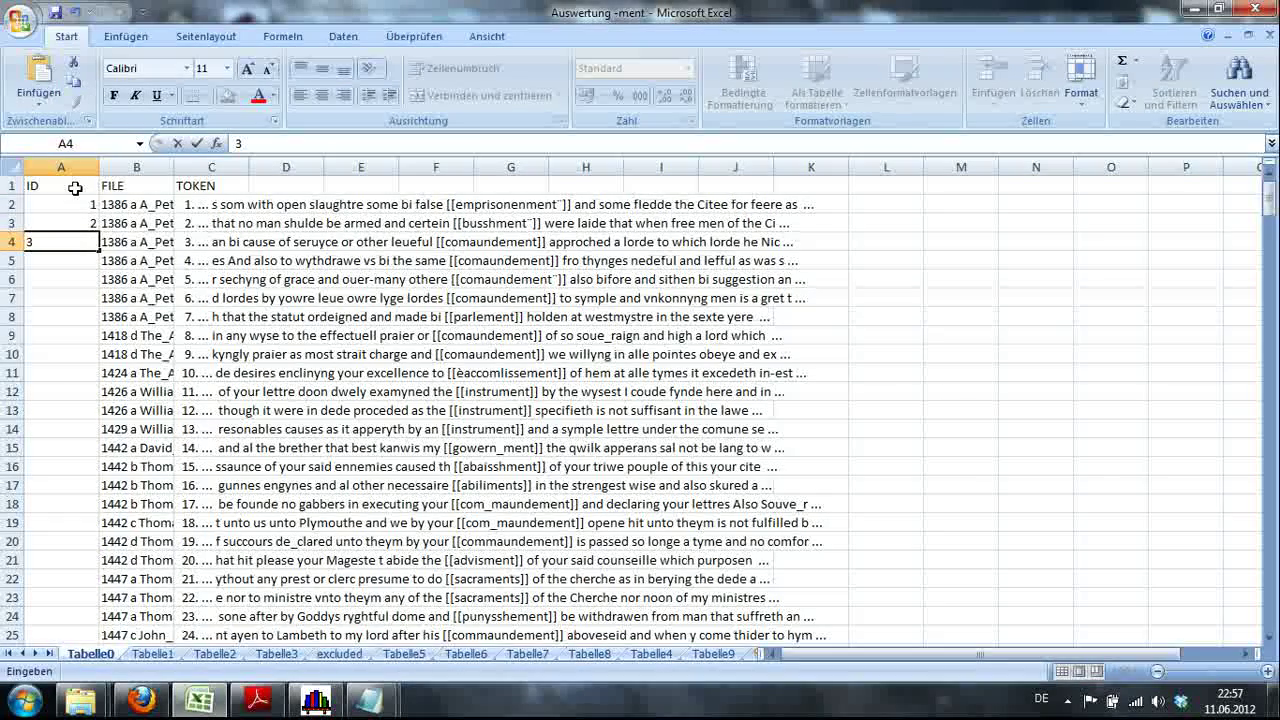
drag(69, 206, 69, 237)
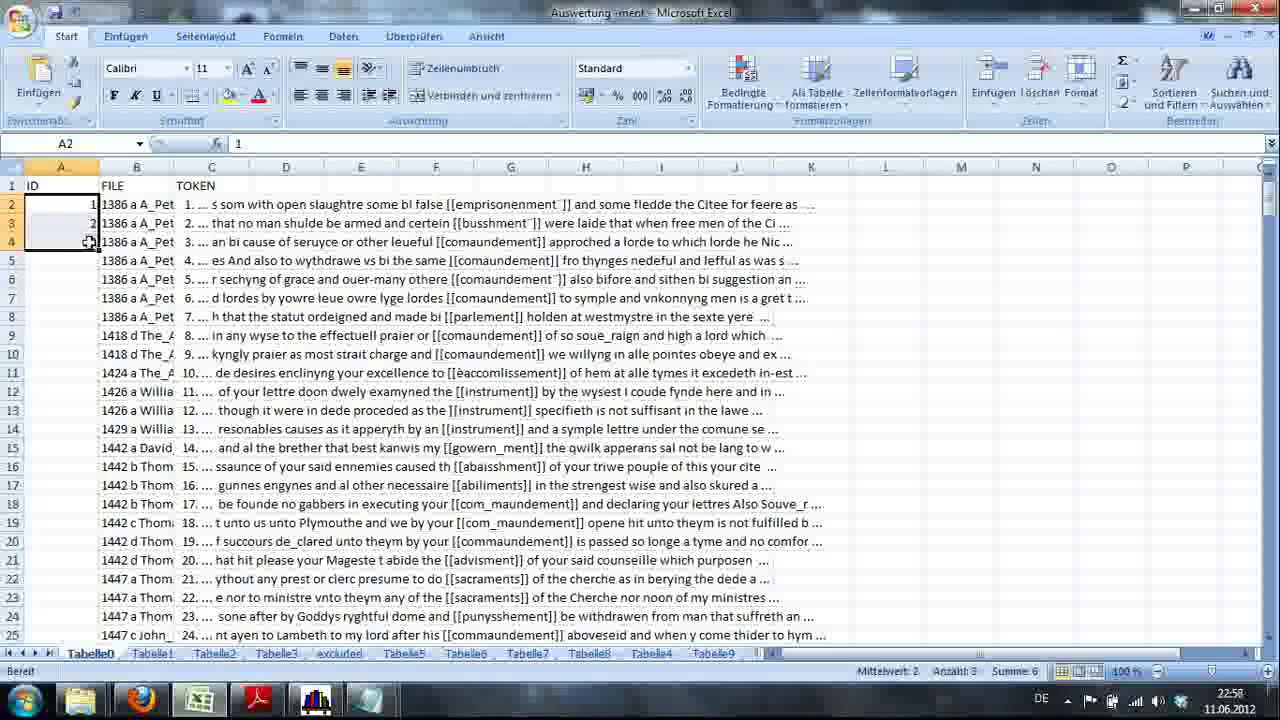
drag(97, 252, 97, 252)
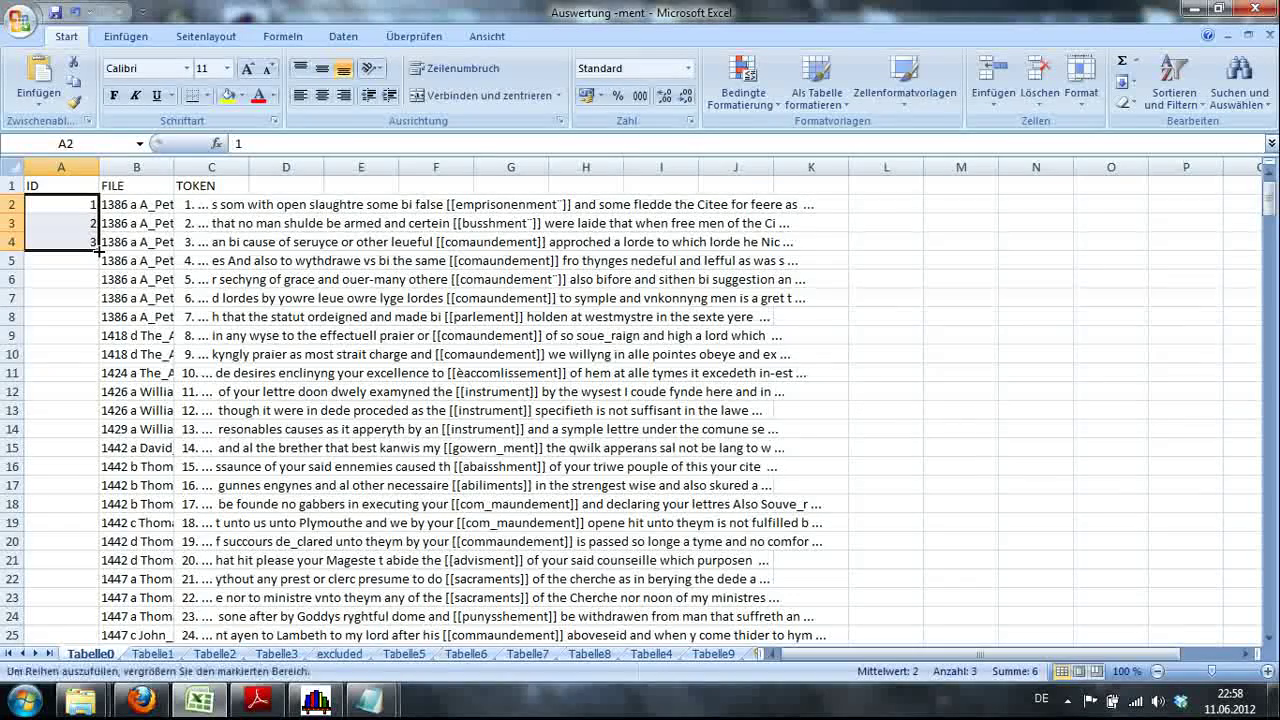
double_click(97, 252)
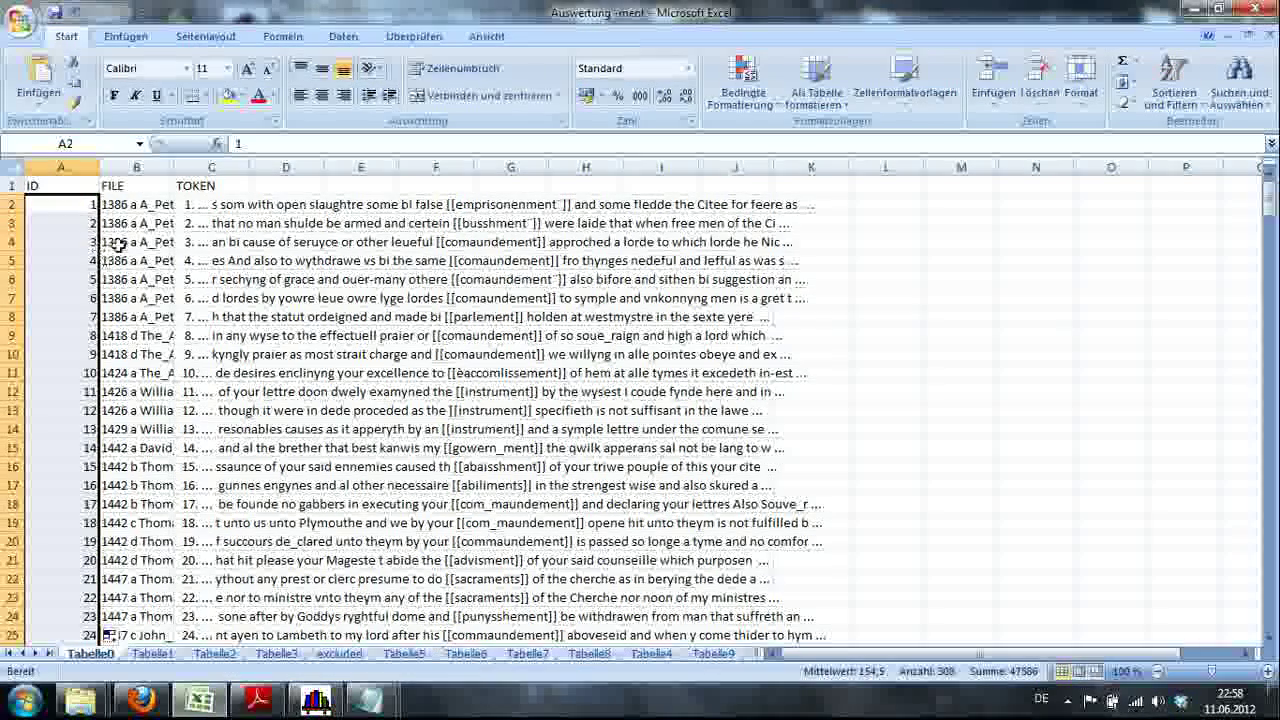
Step: Insert two empty columns between the FILE and TOKEN columns
click(199, 167)
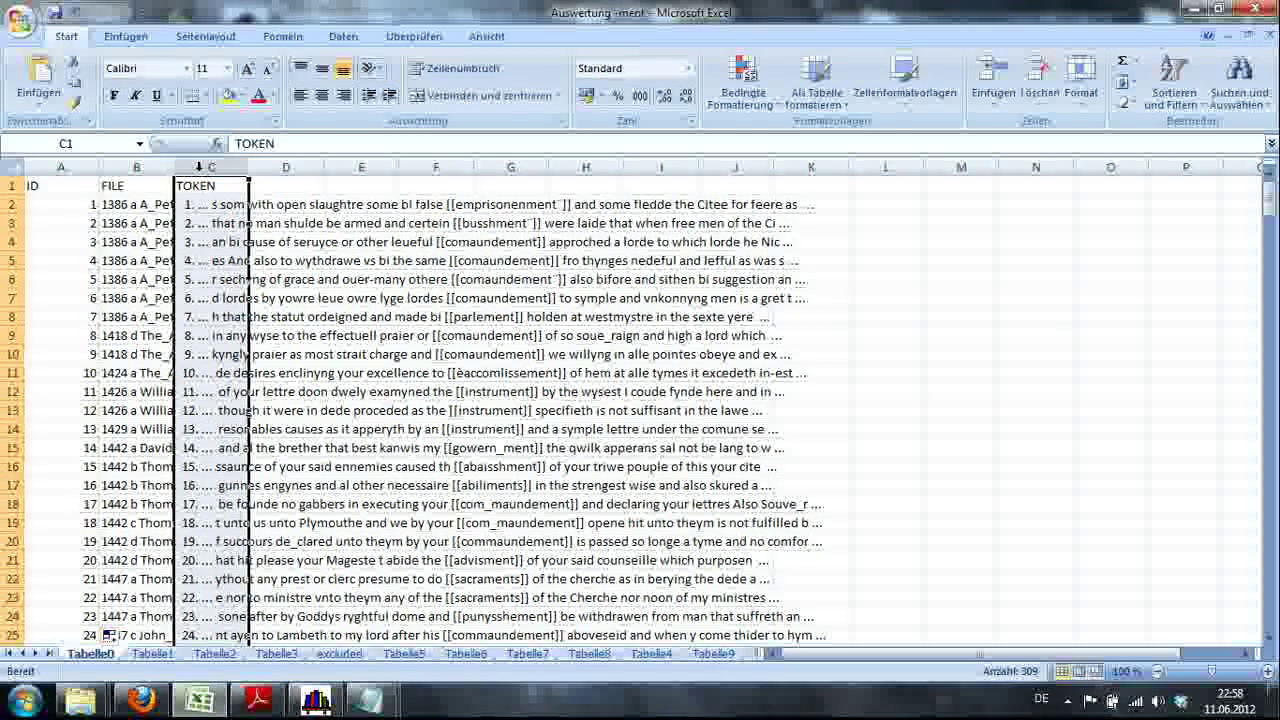
right_click(200, 168)
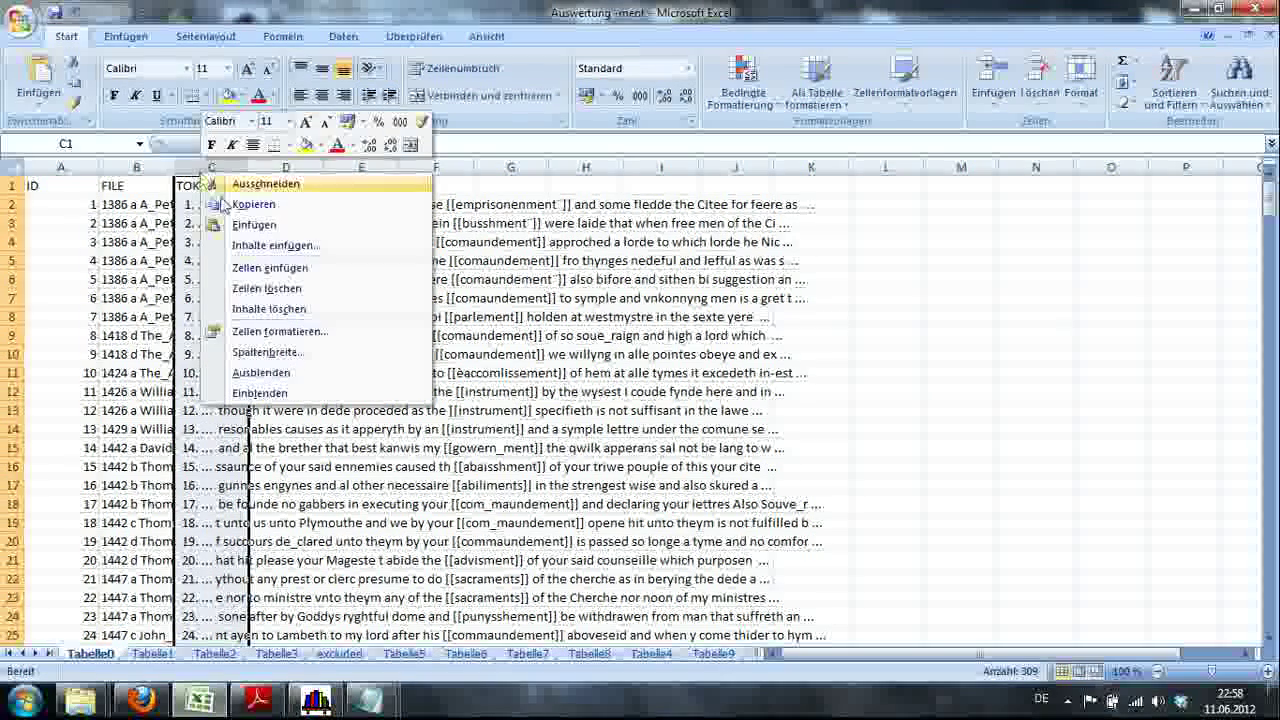
click(262, 266)
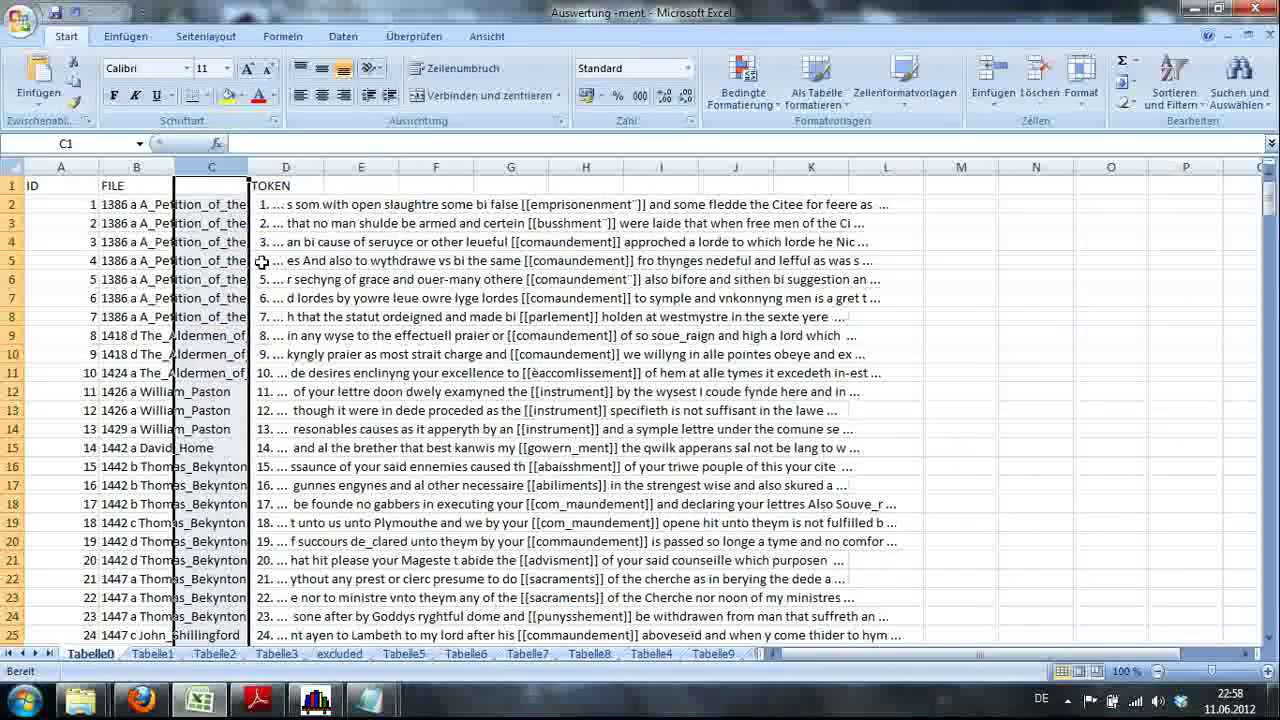
right_click(269, 167)
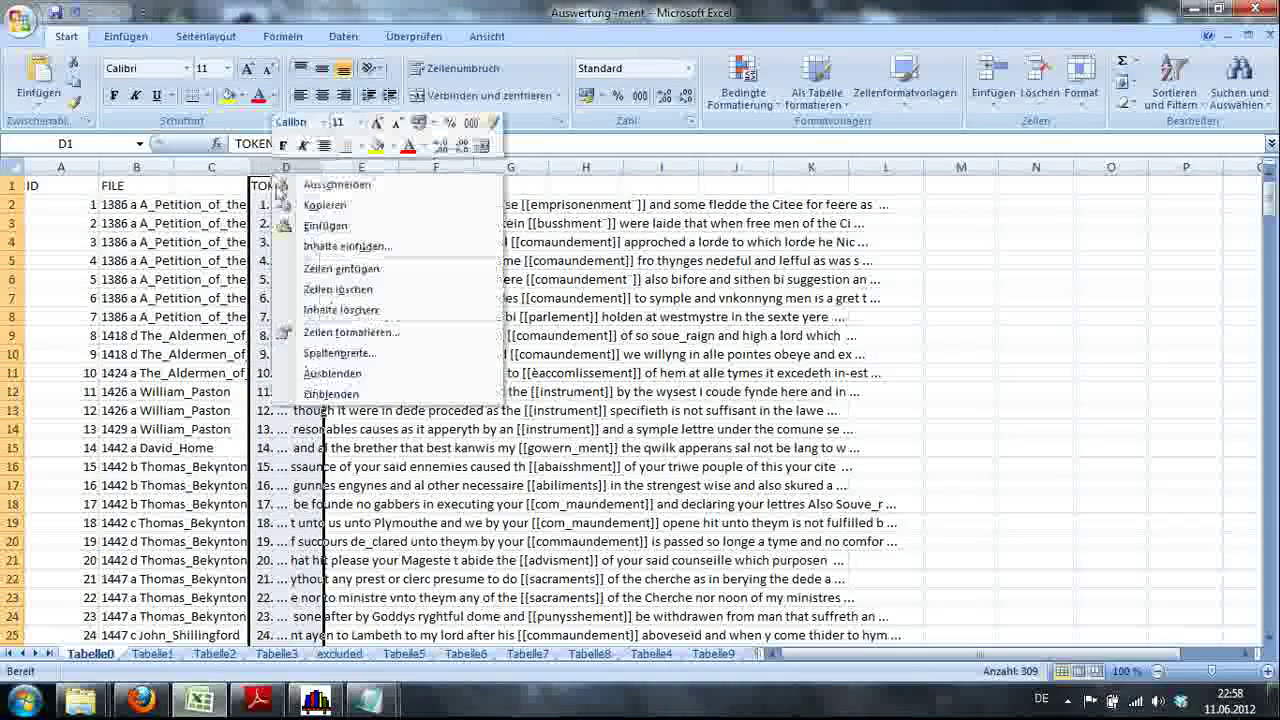
click(310, 258)
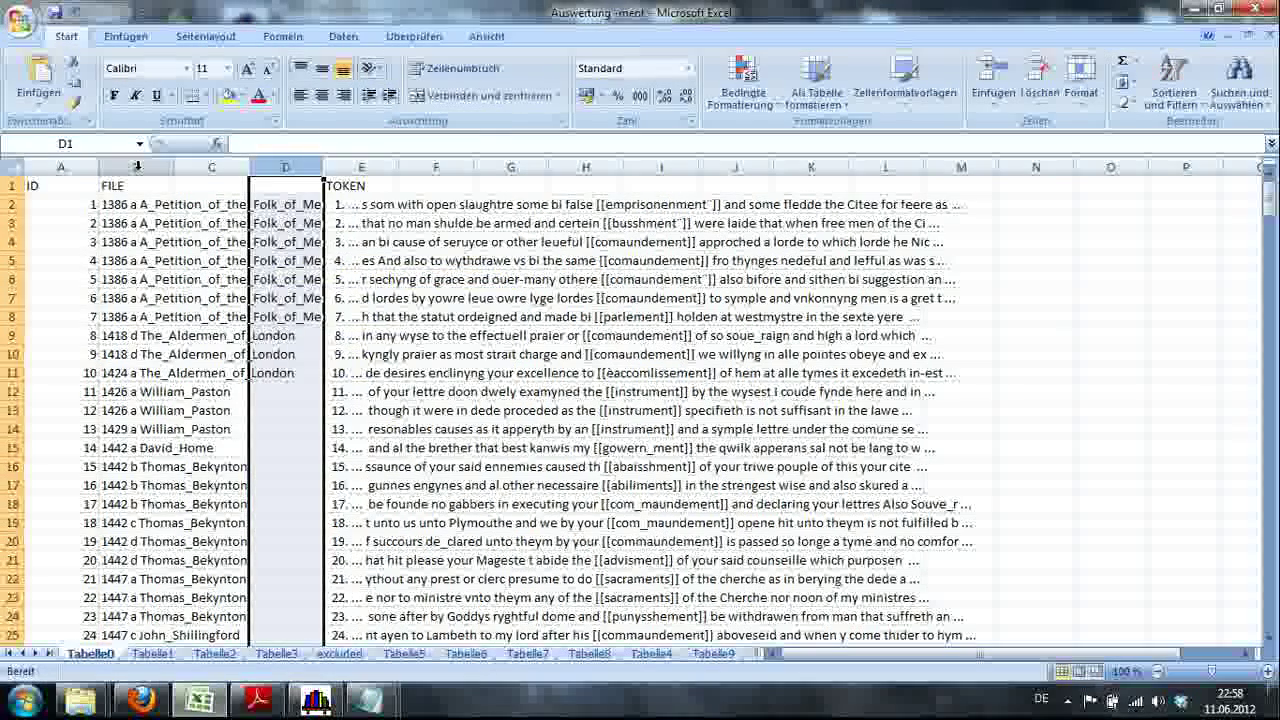
Step: Copy the FILE column into the empty column C and change its header to YEAR
click(137, 167)
key(ctrl+c)
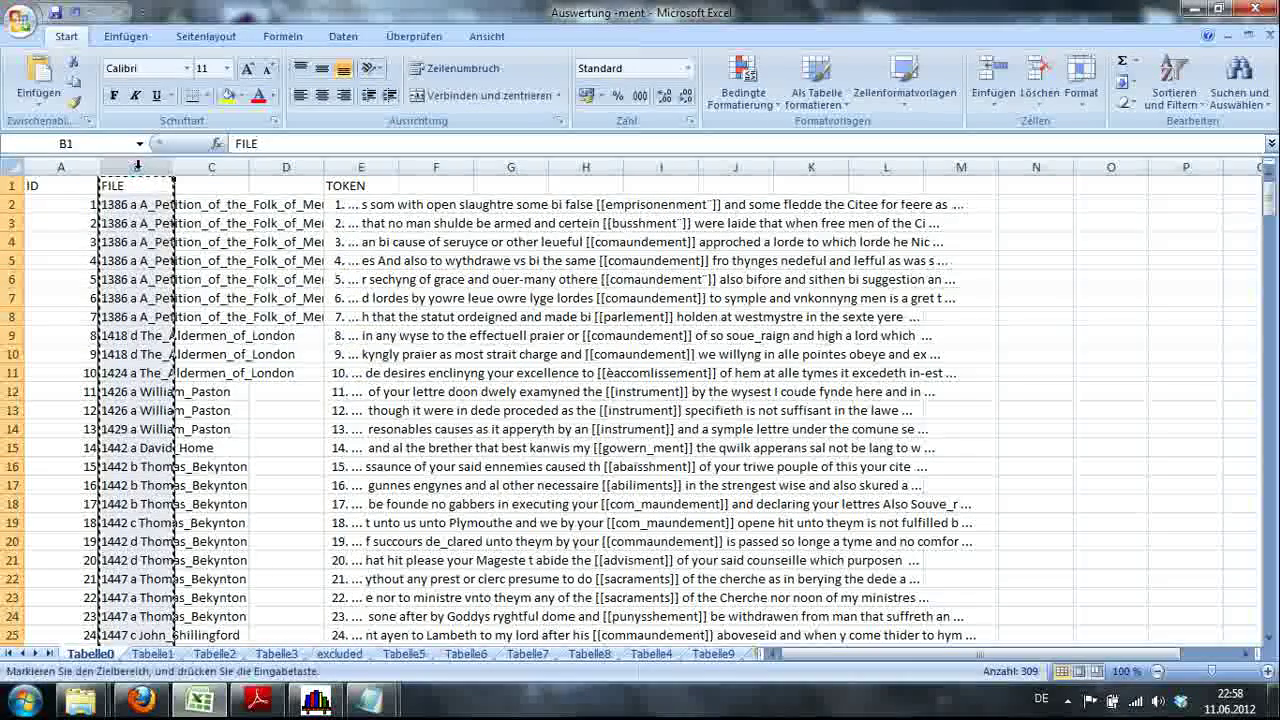
click(199, 167)
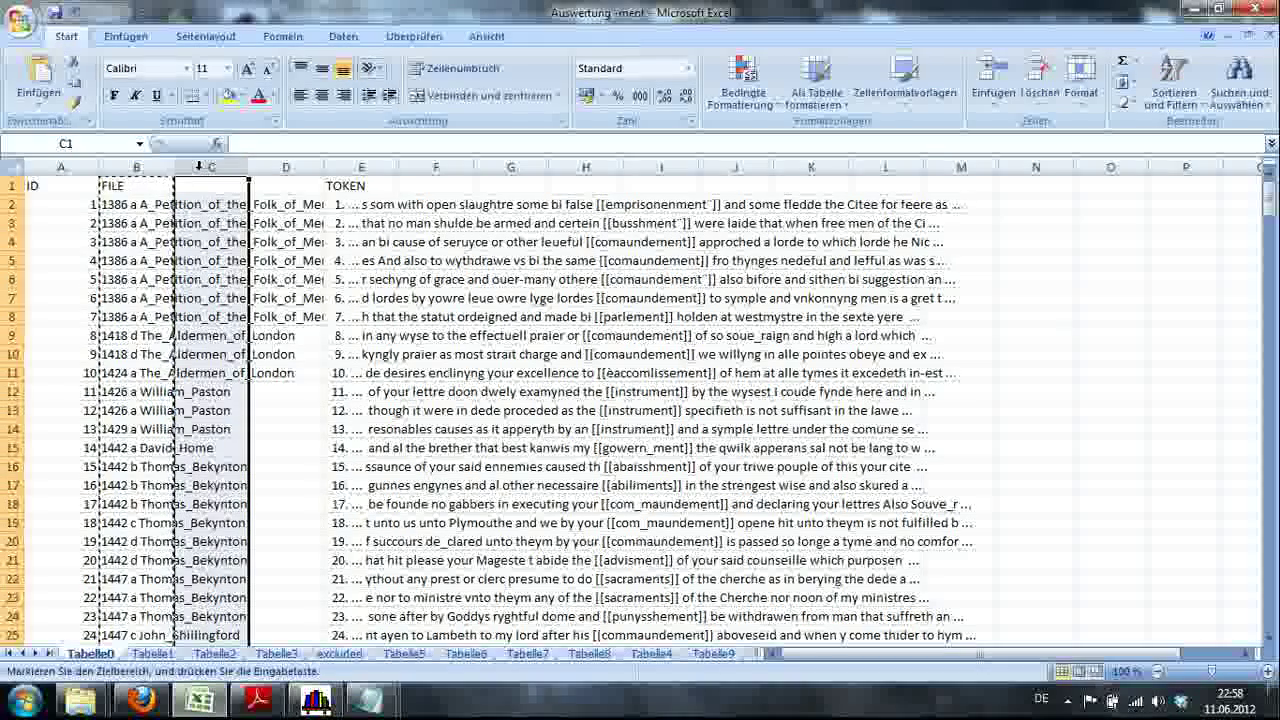
key(ctrl+v)
click(199, 190)
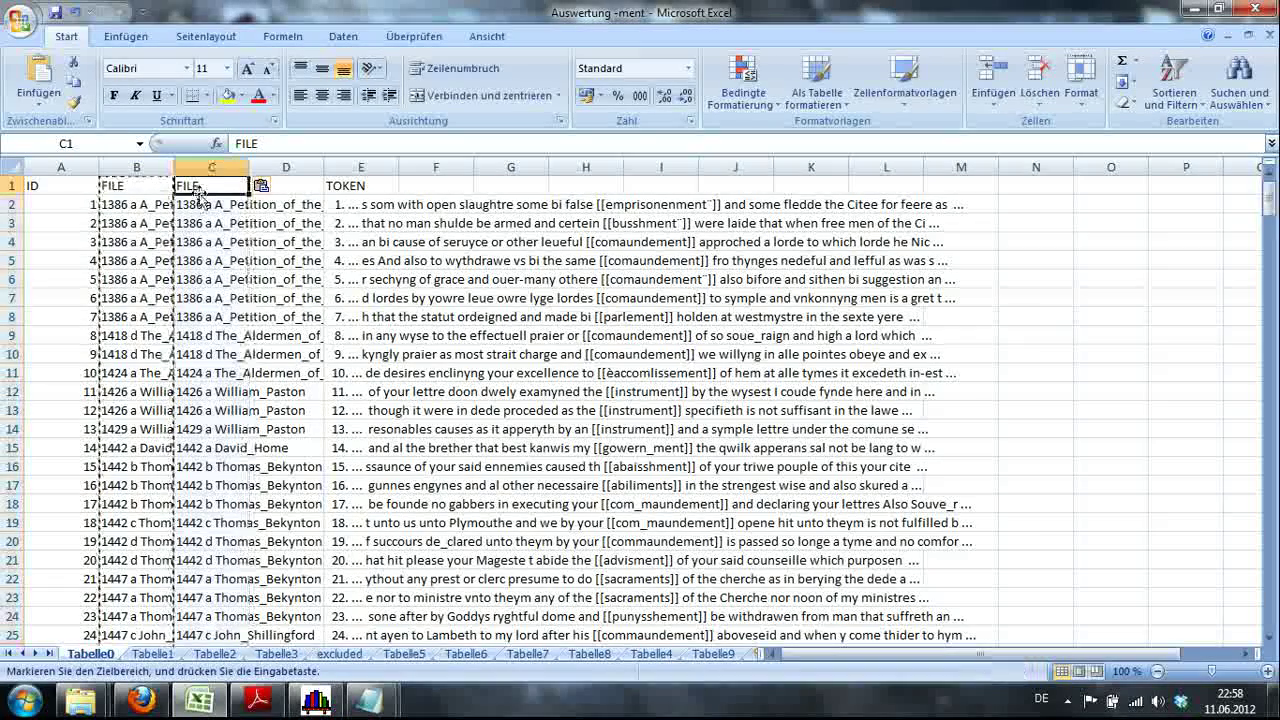
text(YE)
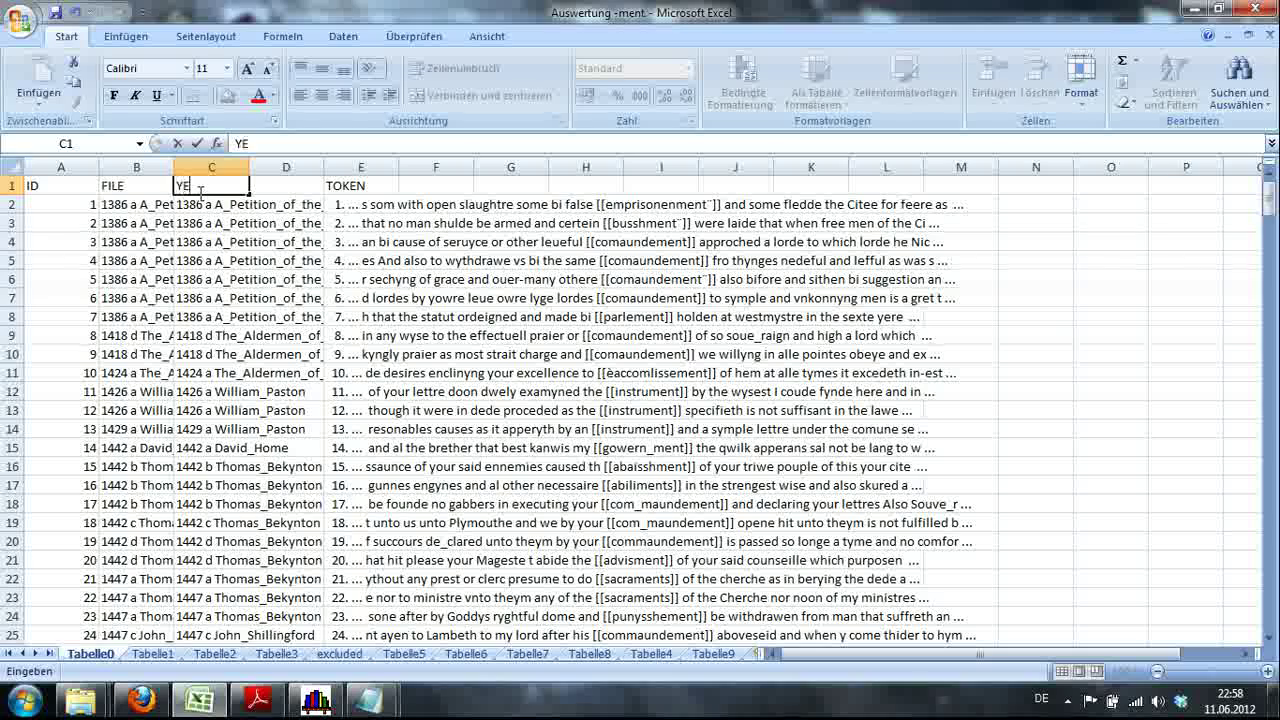
text(AR)
Step: Strip everything after the year in the YEAR column by replacing all matches of a space plus asterisk (" *") with nothing
click(210, 165)
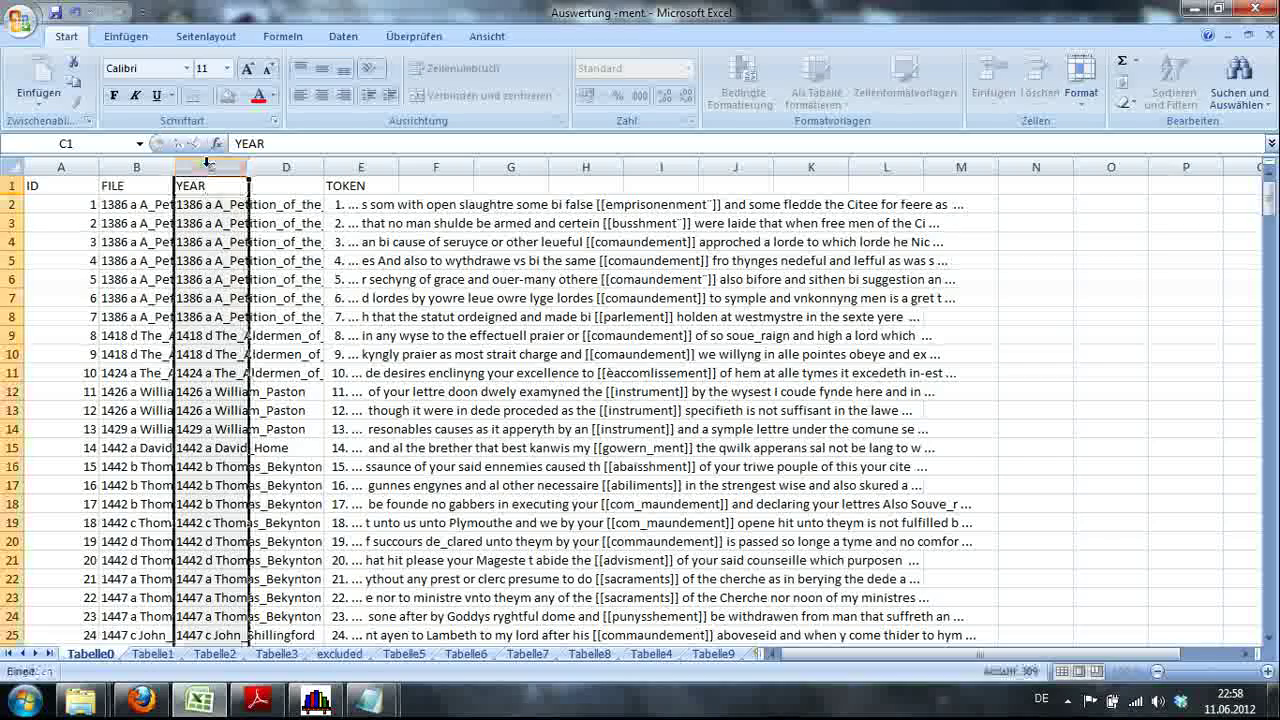
click(1238, 100)
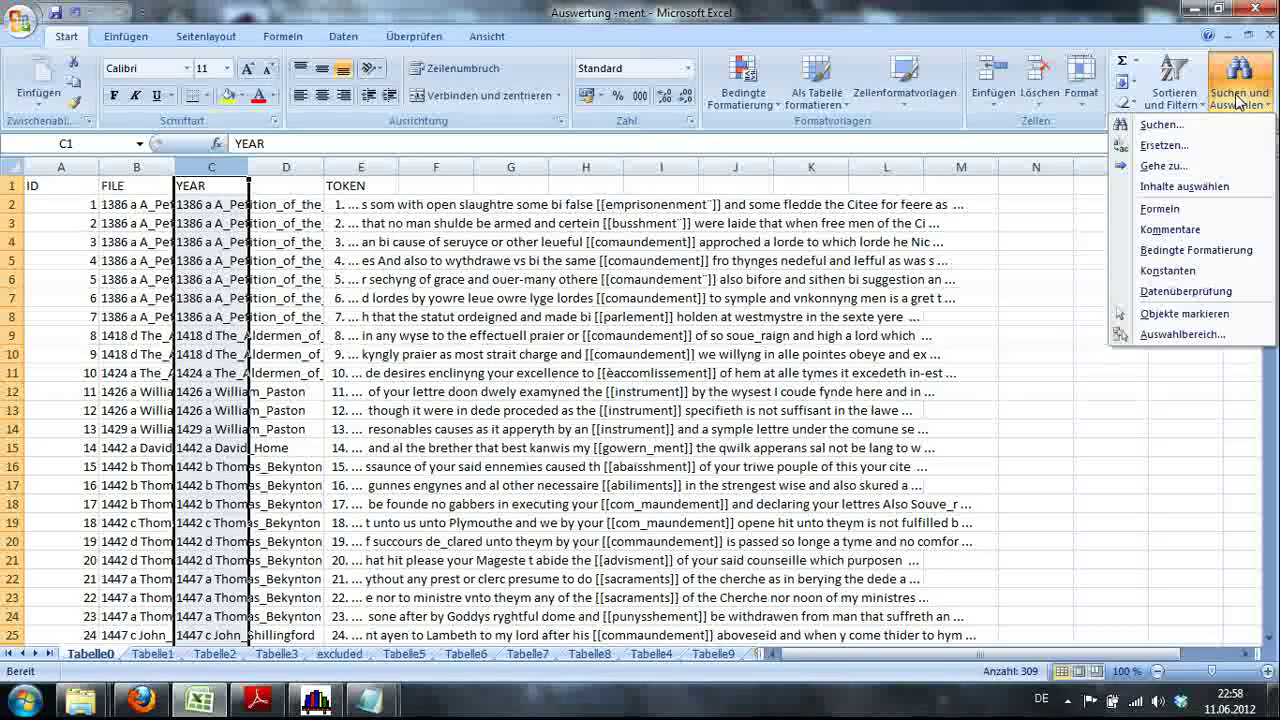
click(1163, 145)
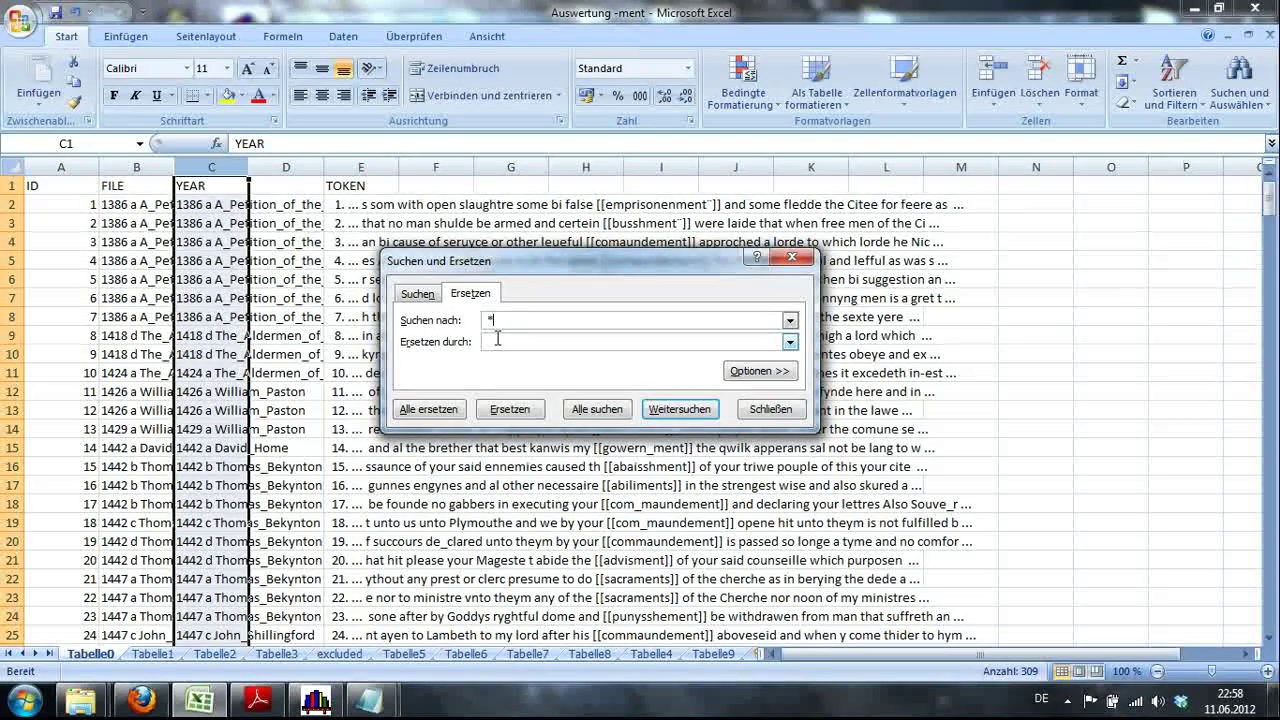
click(497, 340)
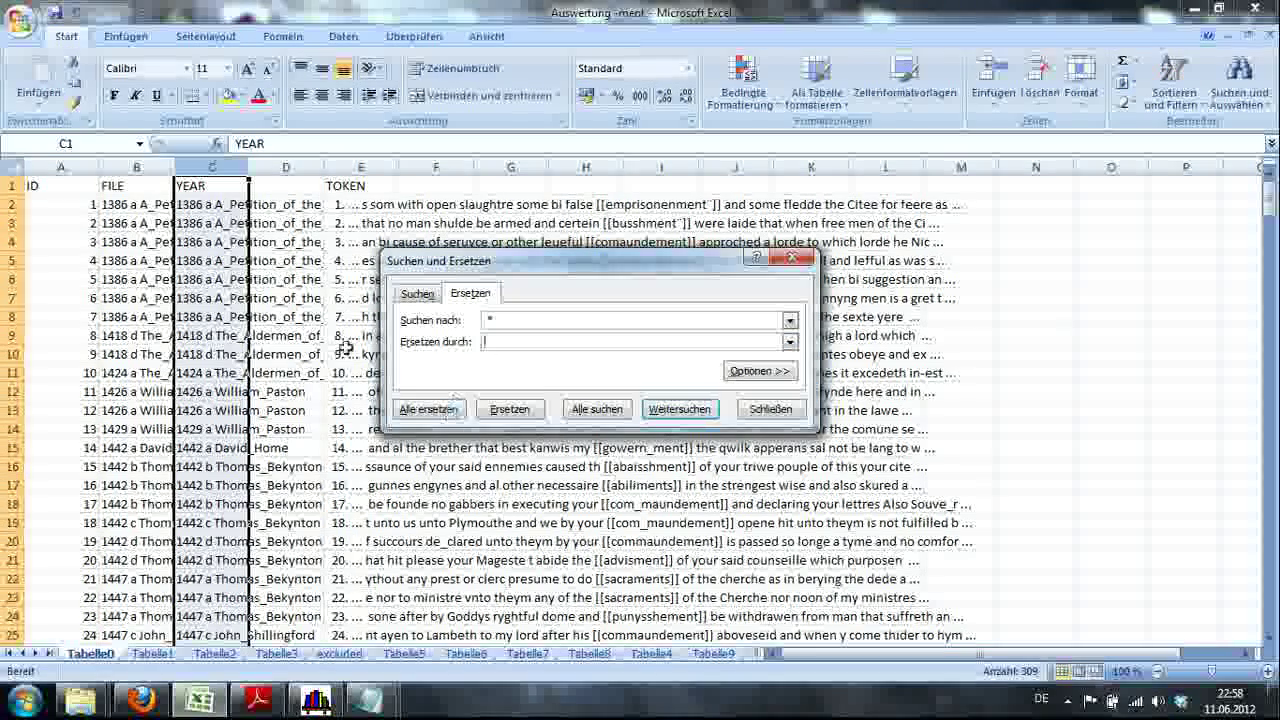
click(430, 410)
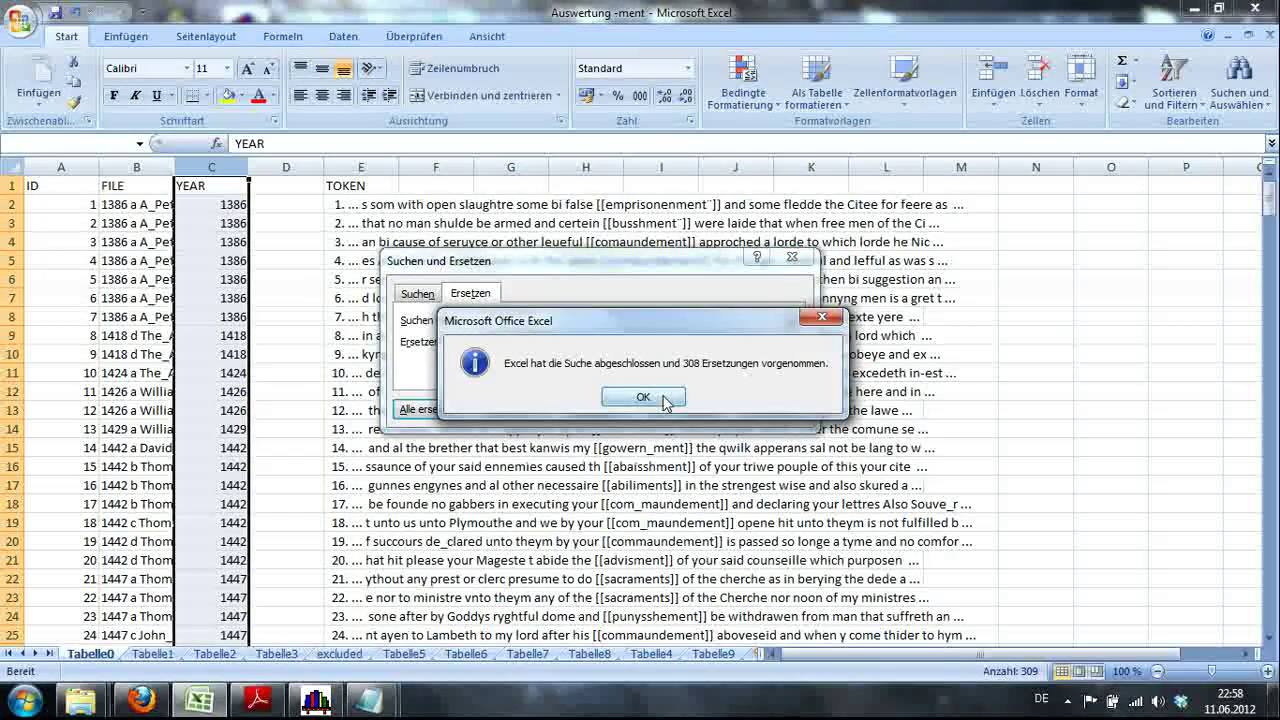
click(664, 399)
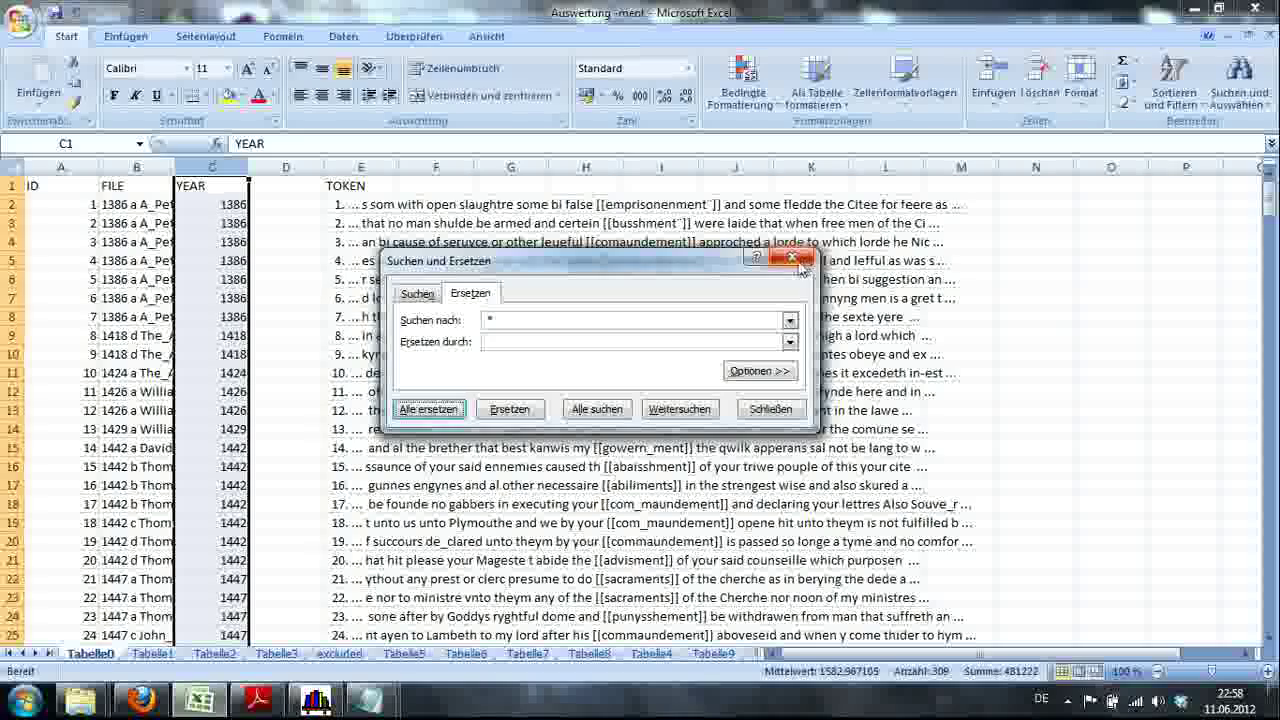
Step: Copy the TOKEN column into the empty column D and change the copy's header to FORM
click(357, 162)
key(ctrl+x)
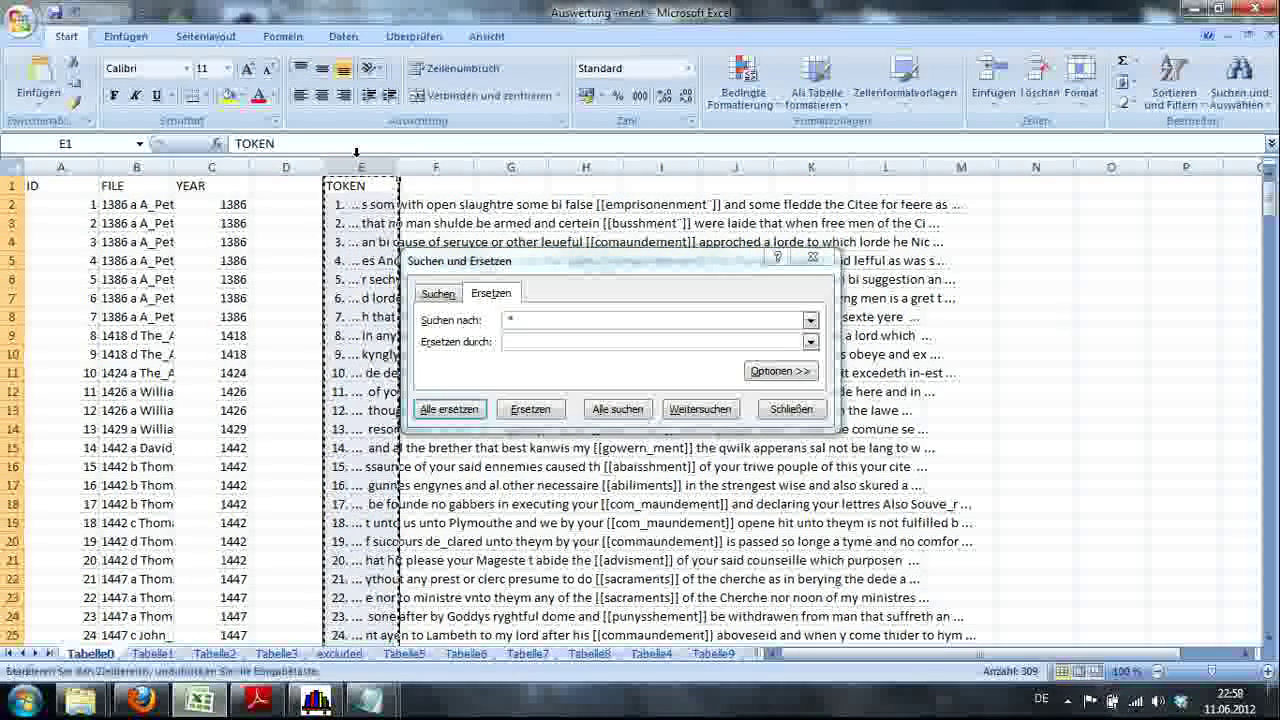
click(284, 164)
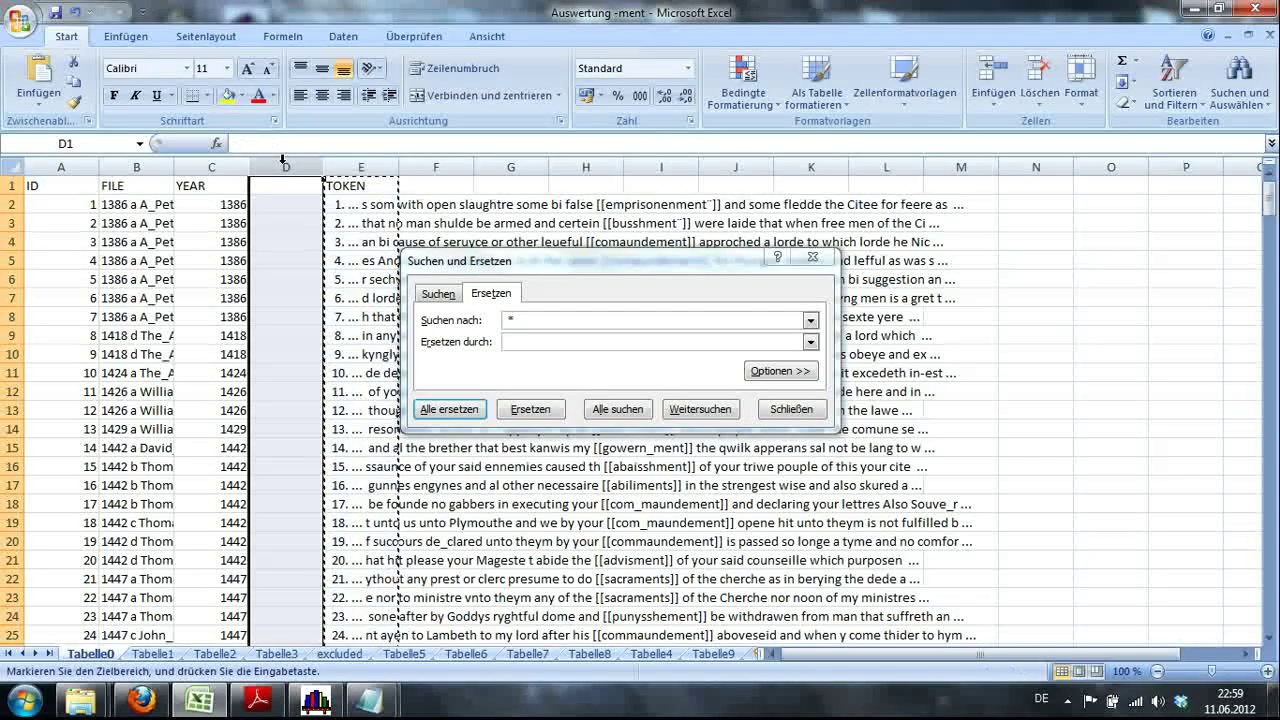
key(ctrl+v)
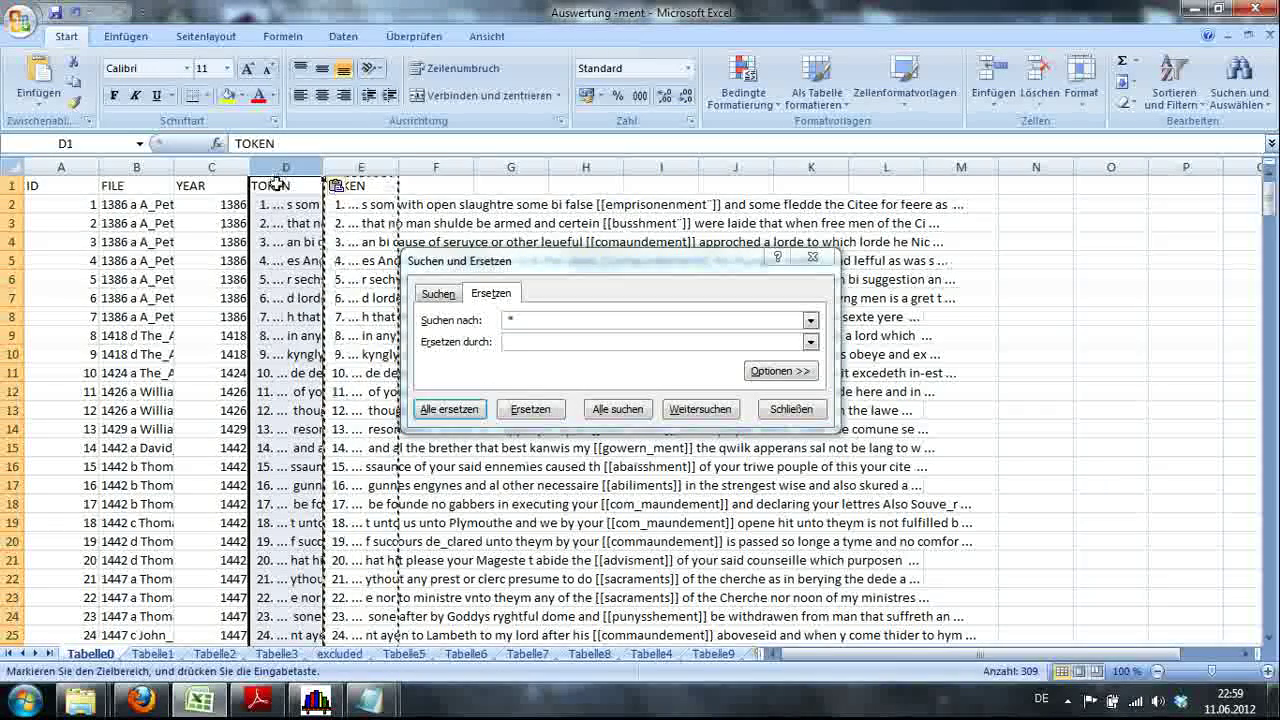
click(277, 183)
text(FORM)
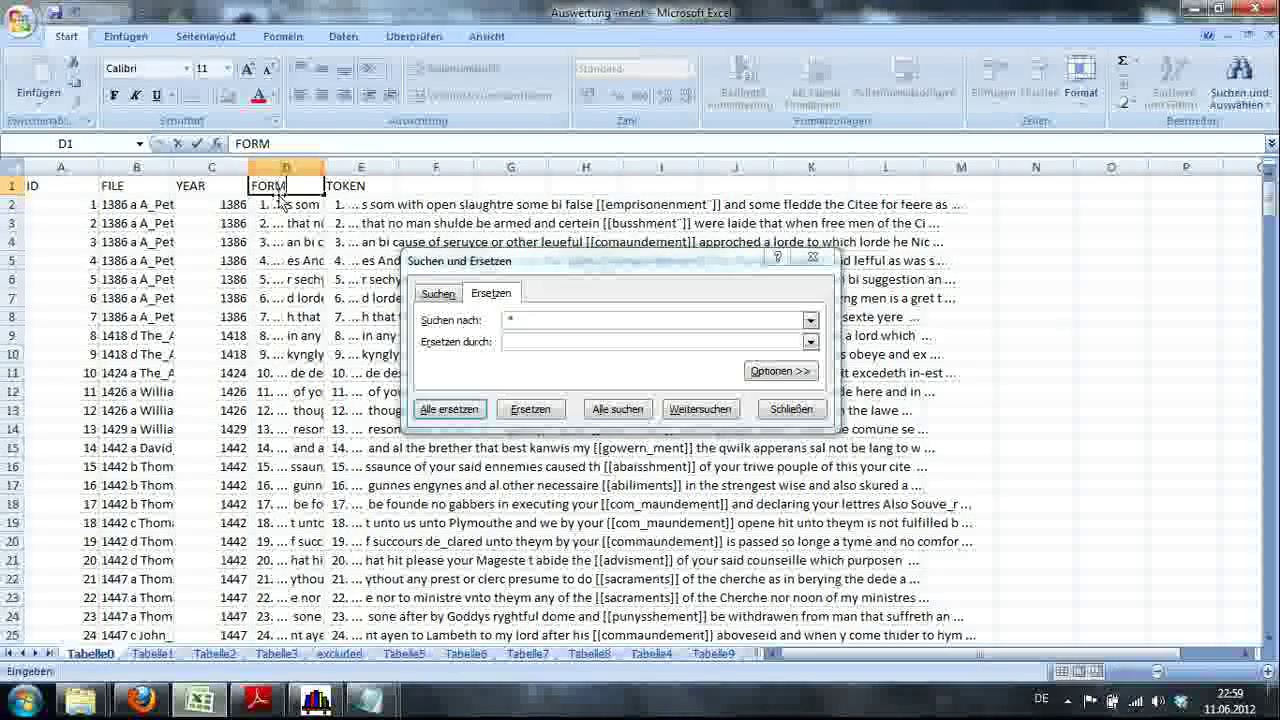
Step: Strip everything after the keyword in the FORM column by replacing all matches of "]]*" with nothing
click(514, 258)
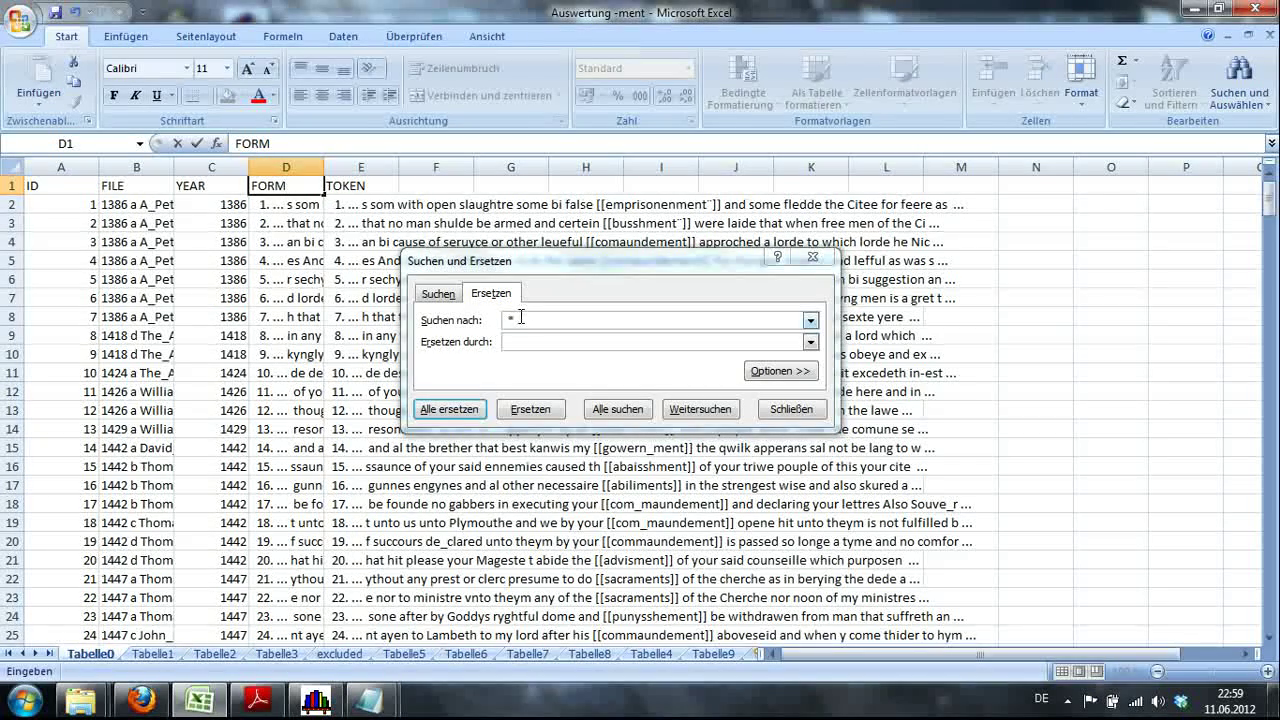
click(500, 318)
key(BackSpace)
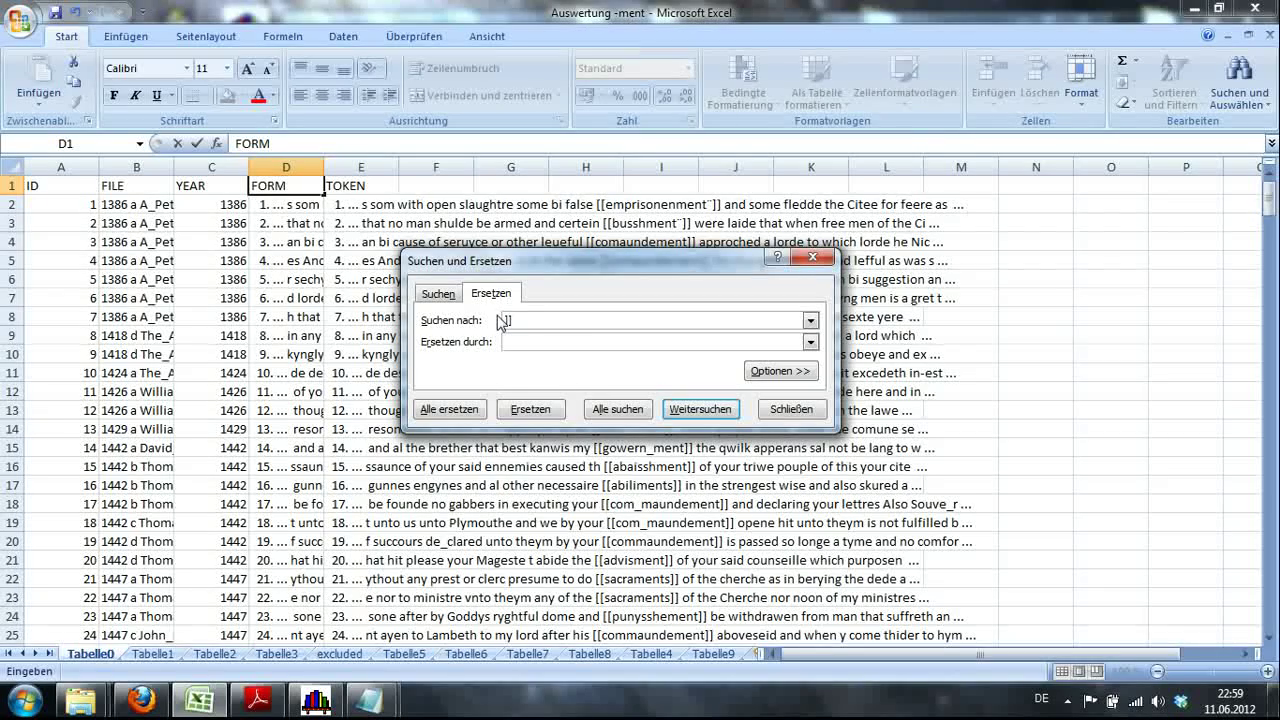
text(]]*)
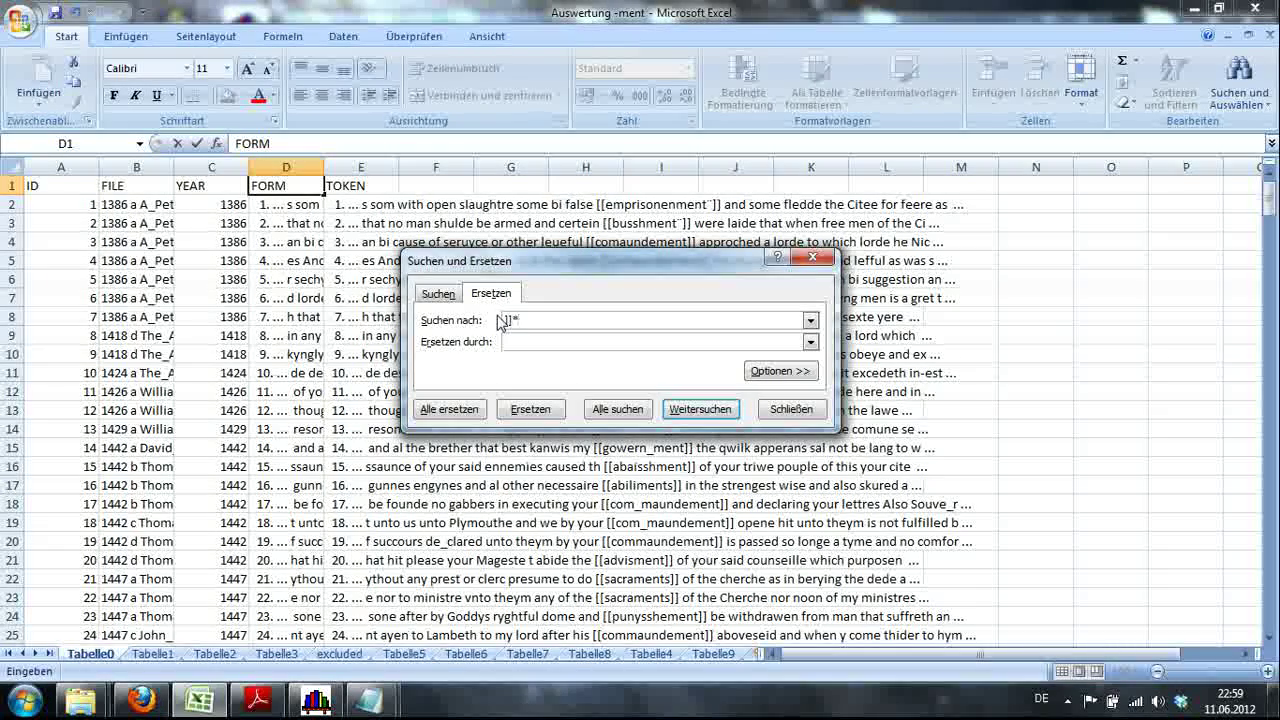
click(300, 167)
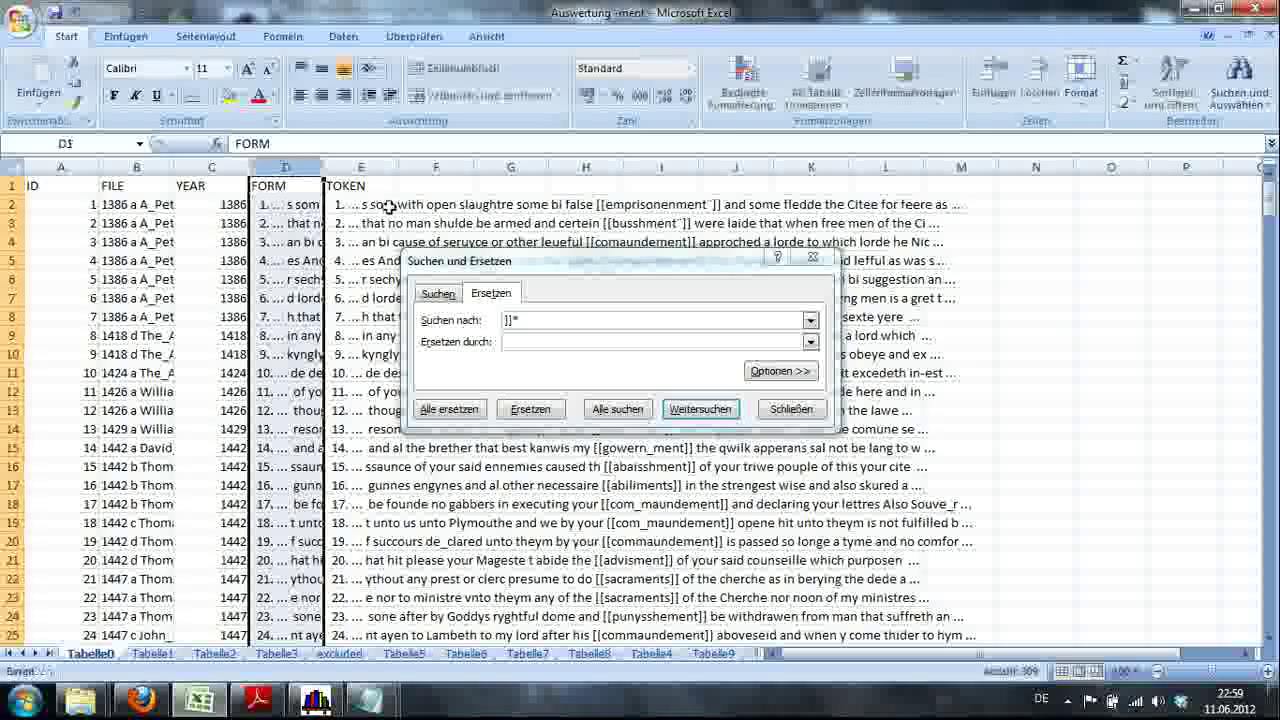
click(467, 411)
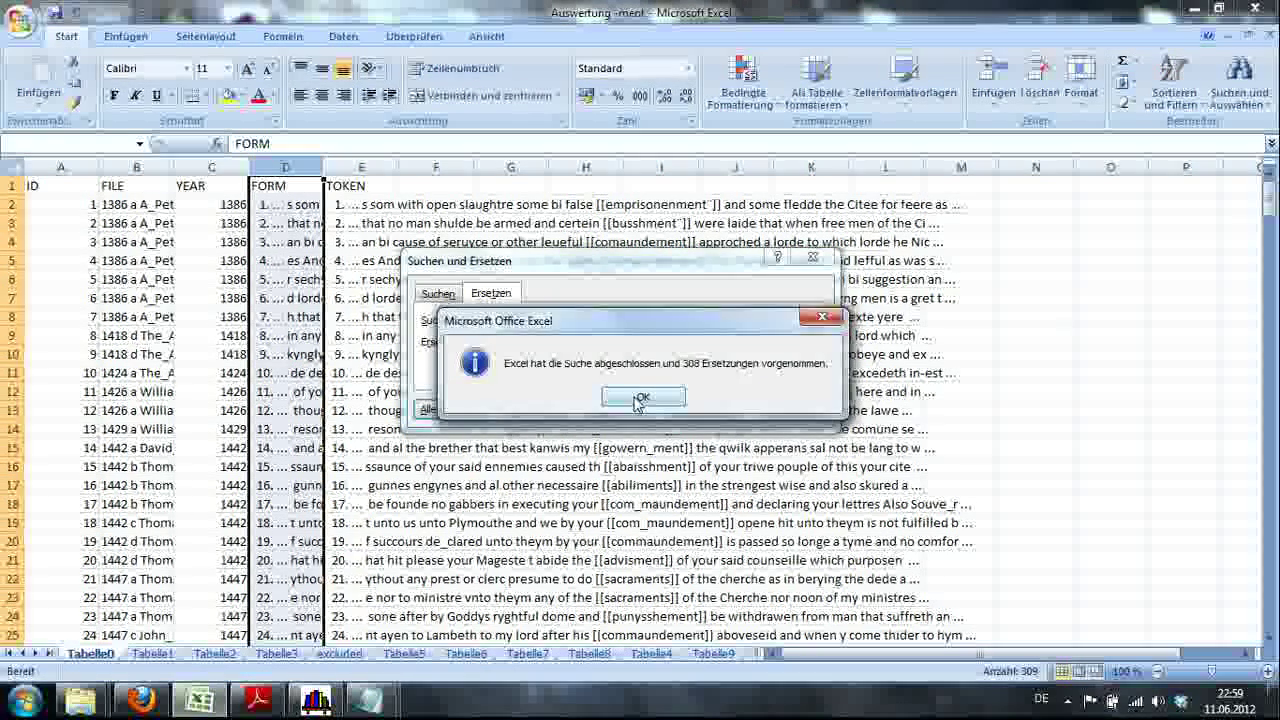
click(642, 398)
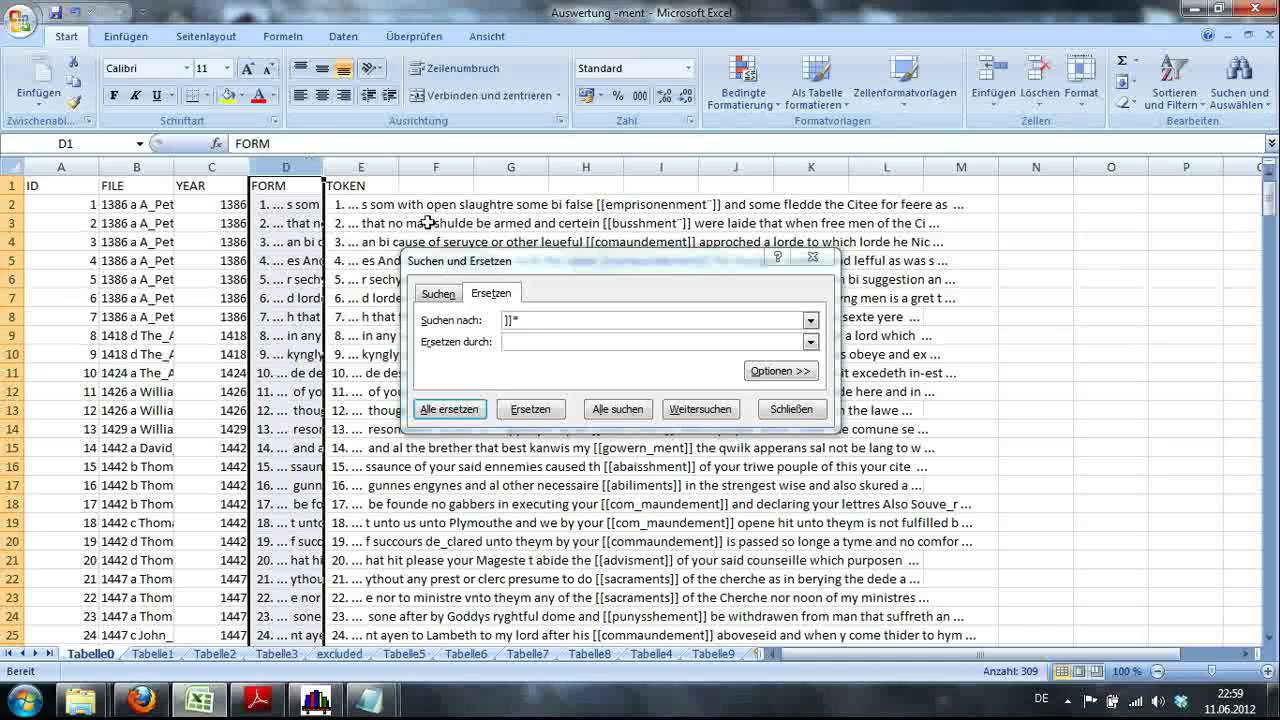
Step: Strip everything before the keyword in the FORM column by replacing all matches of "*[[" with nothing, and widen the column to fit the words
click(534, 316)
key(BackSpace)
key(BackSpace)
key(BackSpace)
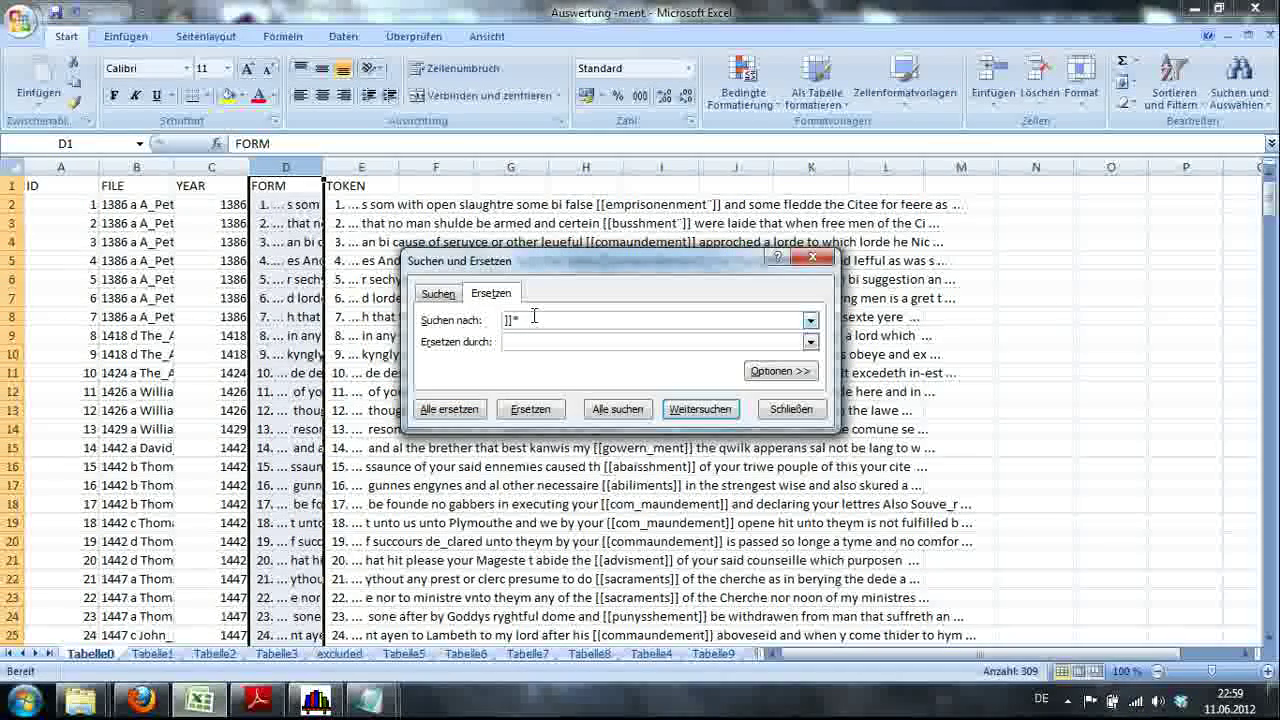
text([)
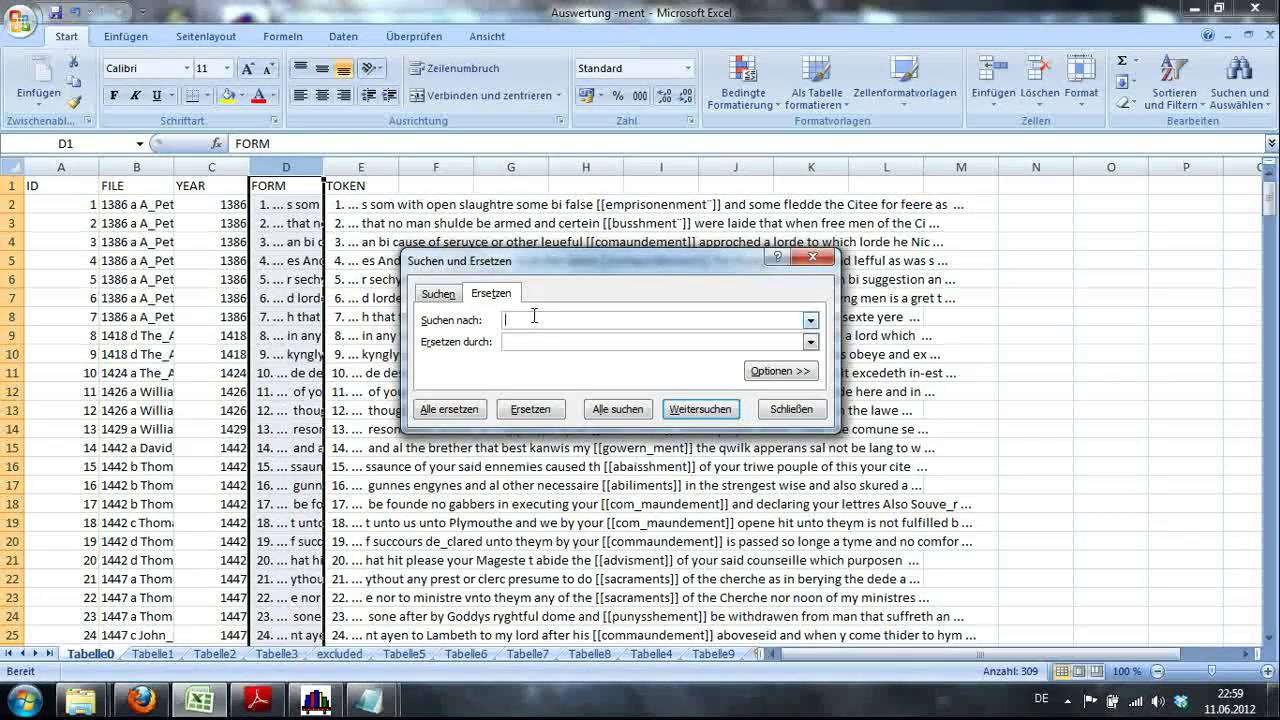
text([)
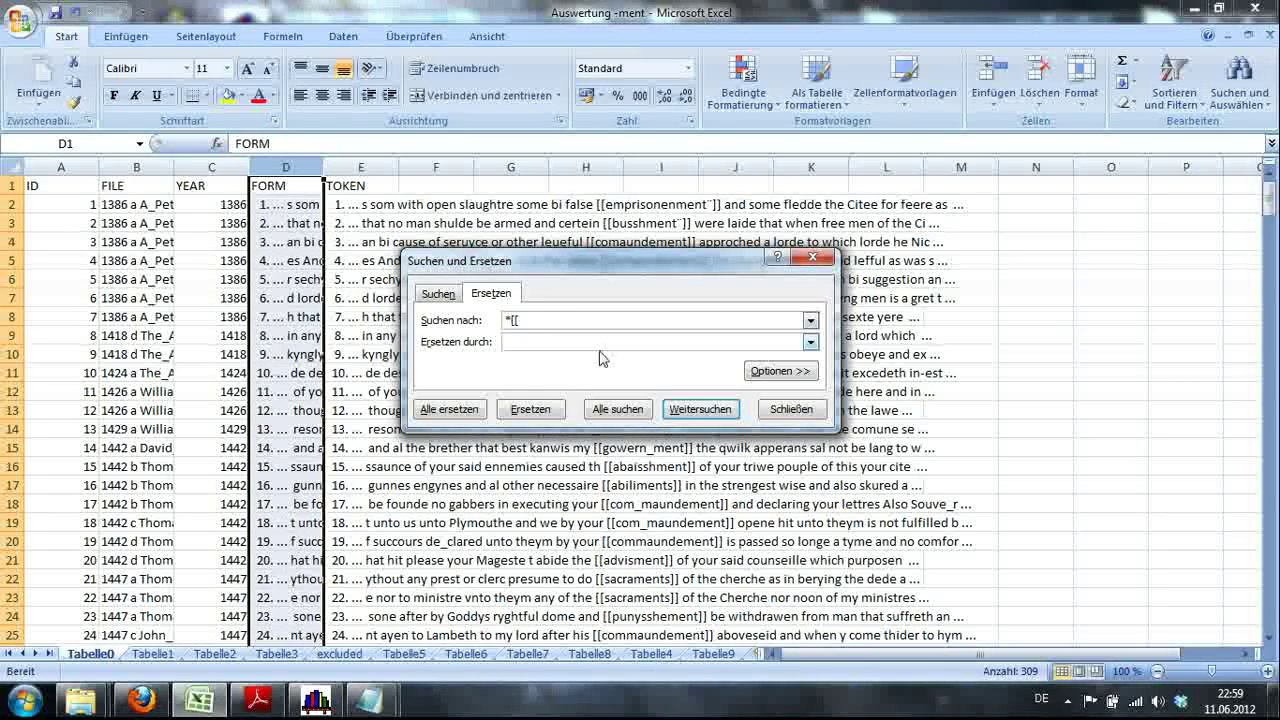
click(470, 412)
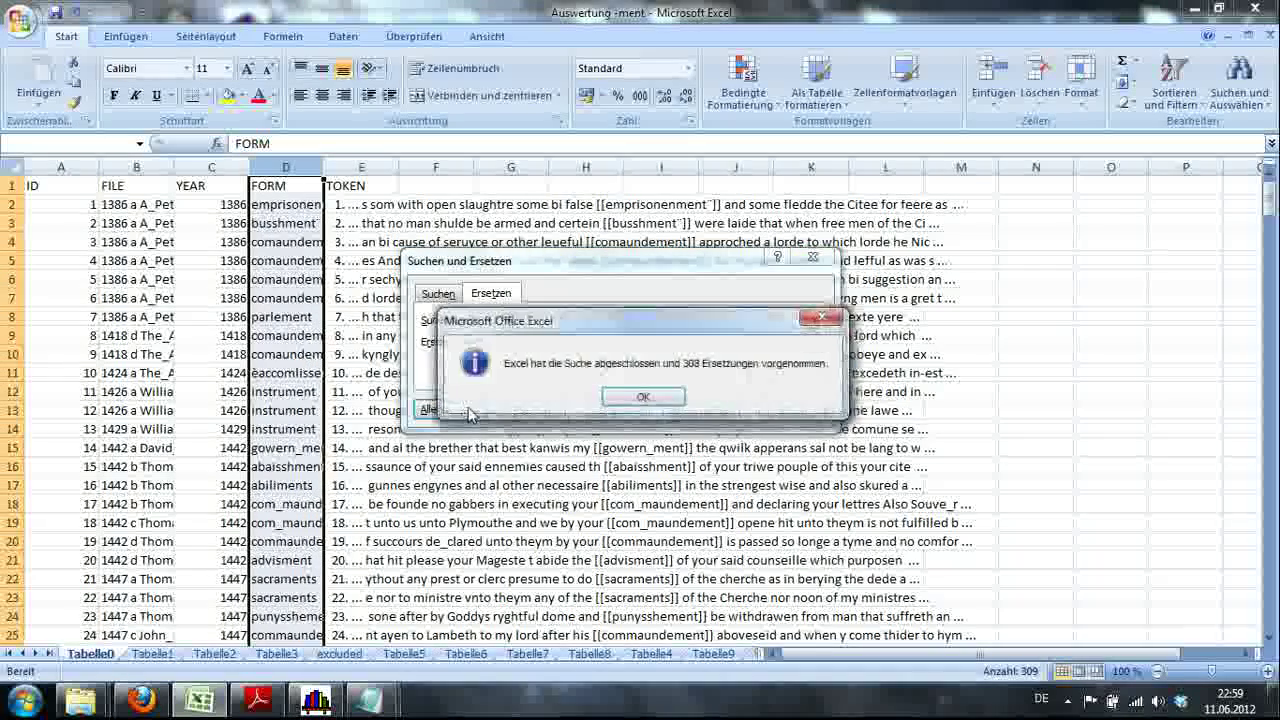
click(643, 397)
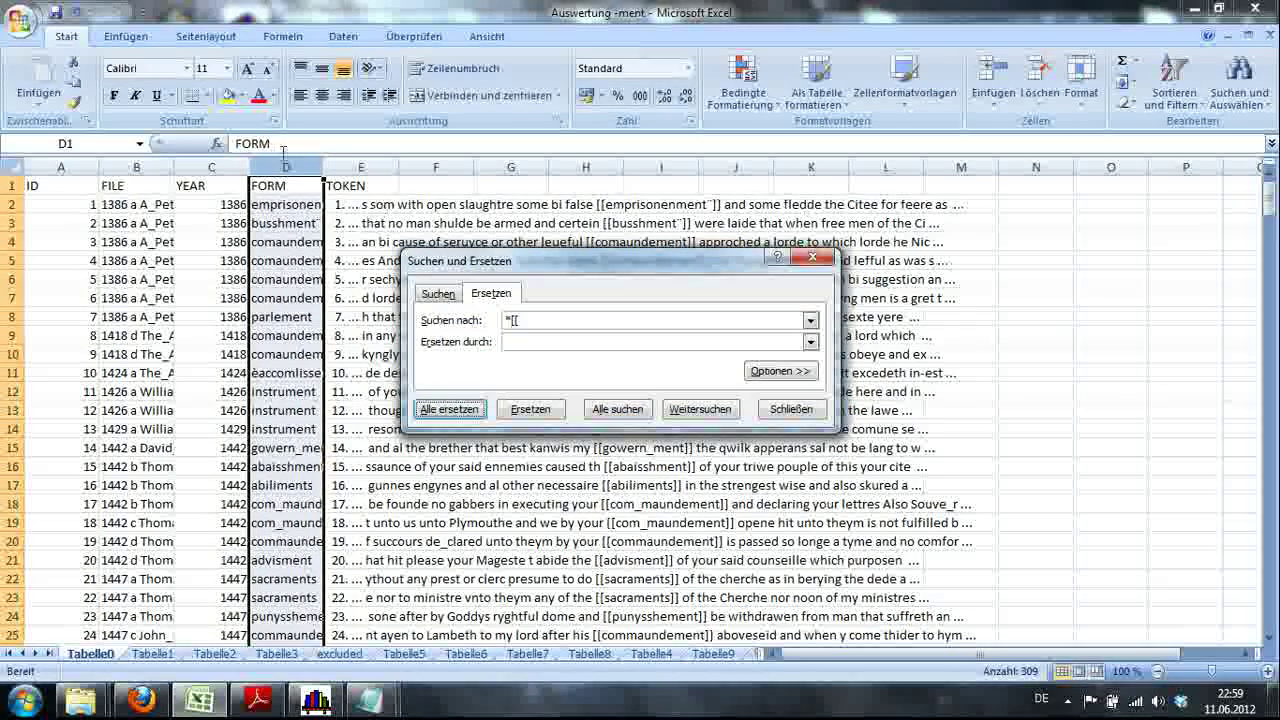
drag(320, 166, 386, 166)
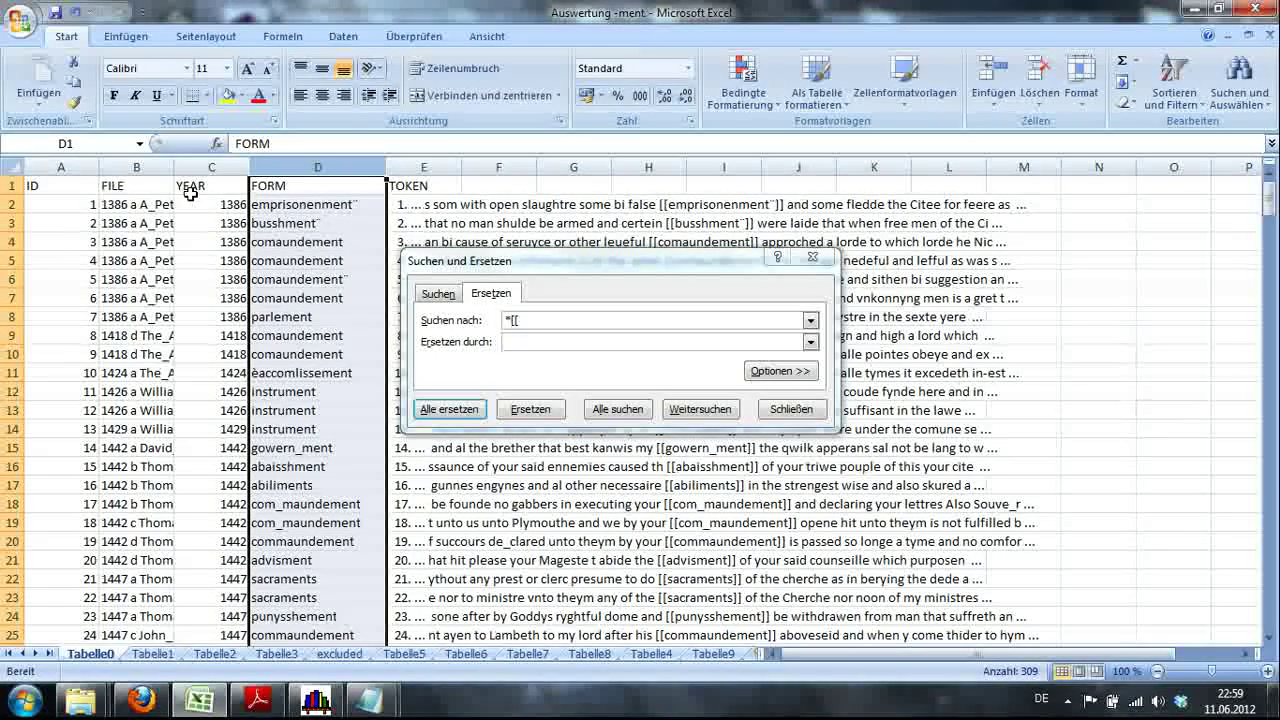
Step: Sort the whole table by the FORM column's values from A to Z and close the Find and Replace dialog
click(11, 170)
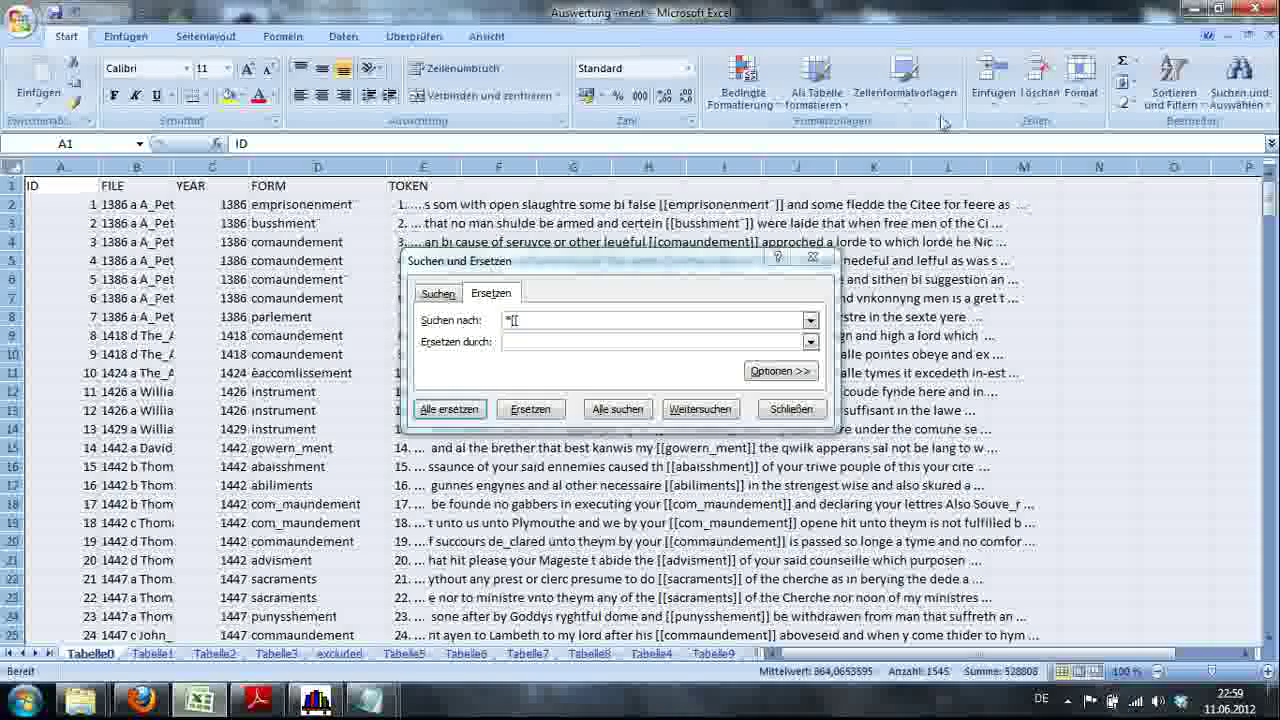
click(1182, 112)
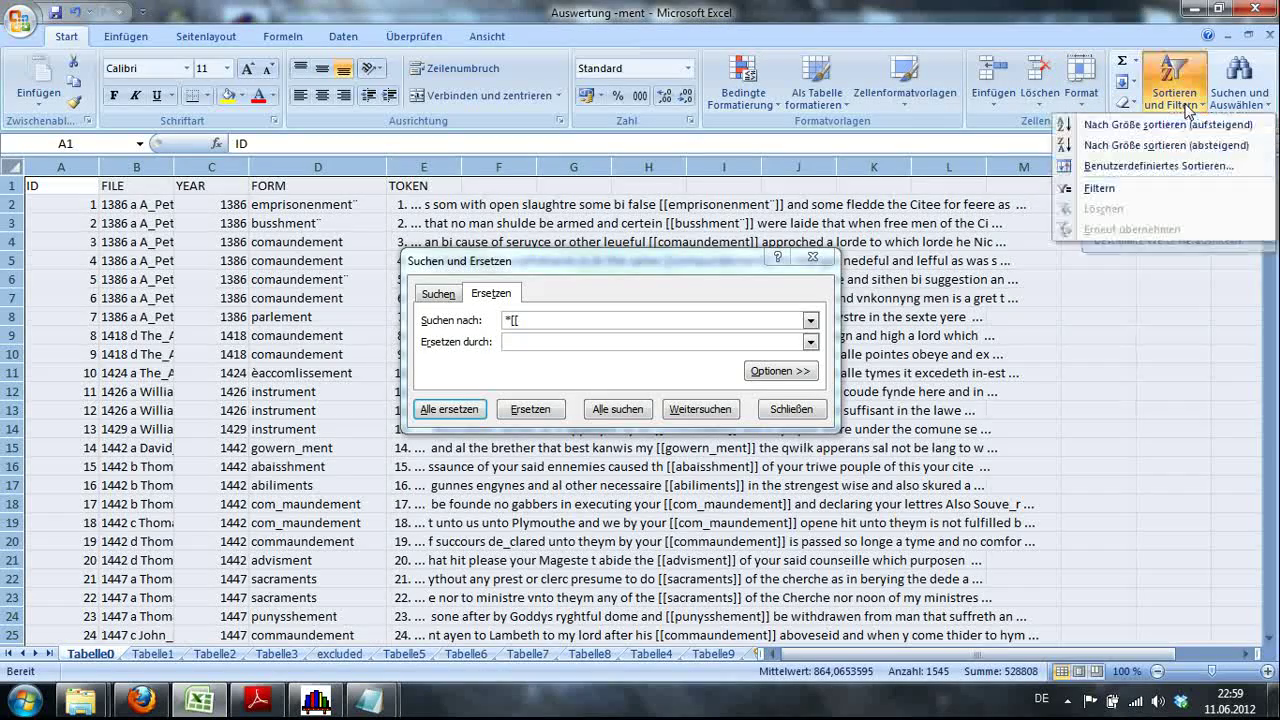
click(1157, 166)
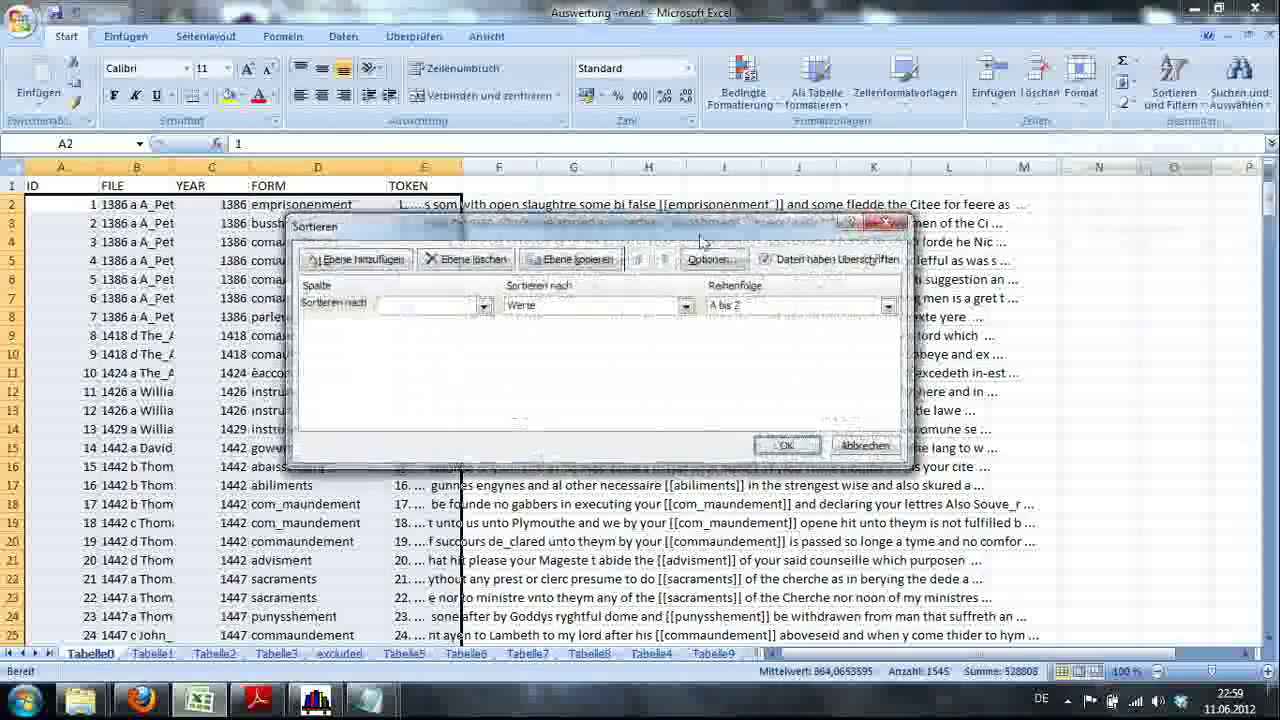
click(483, 307)
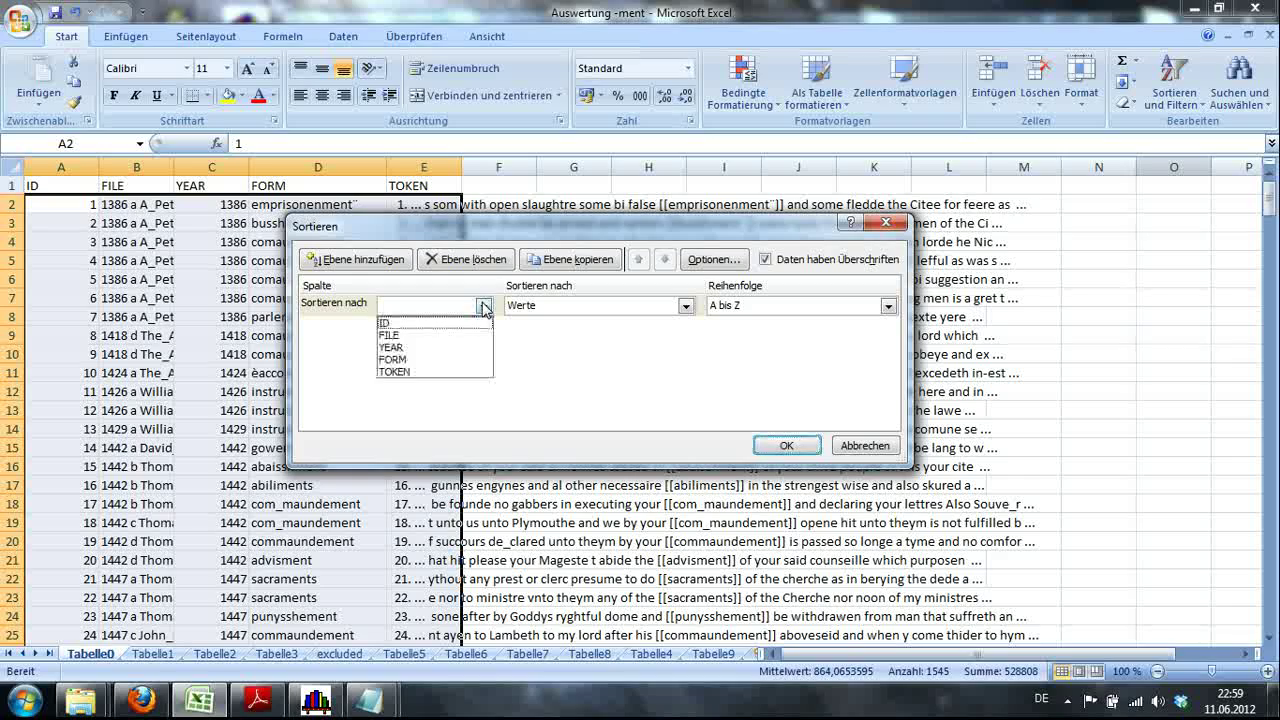
click(452, 362)
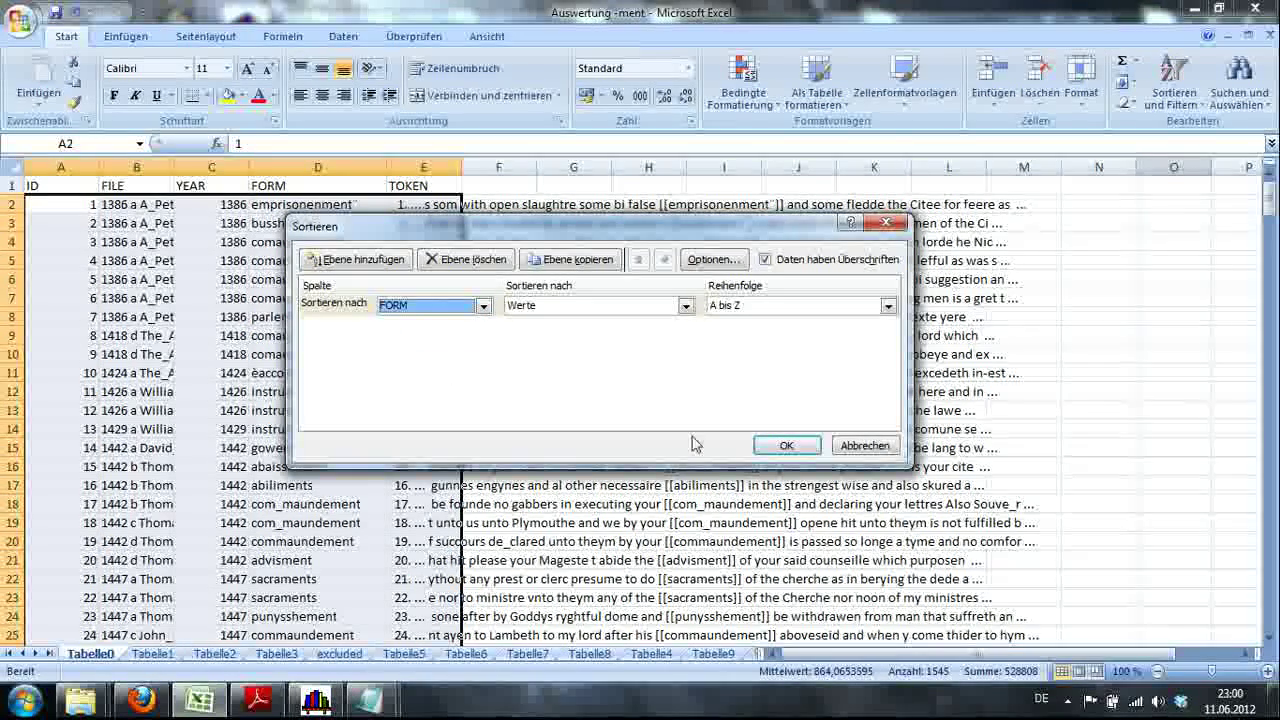
click(780, 445)
key(ctrl+h)
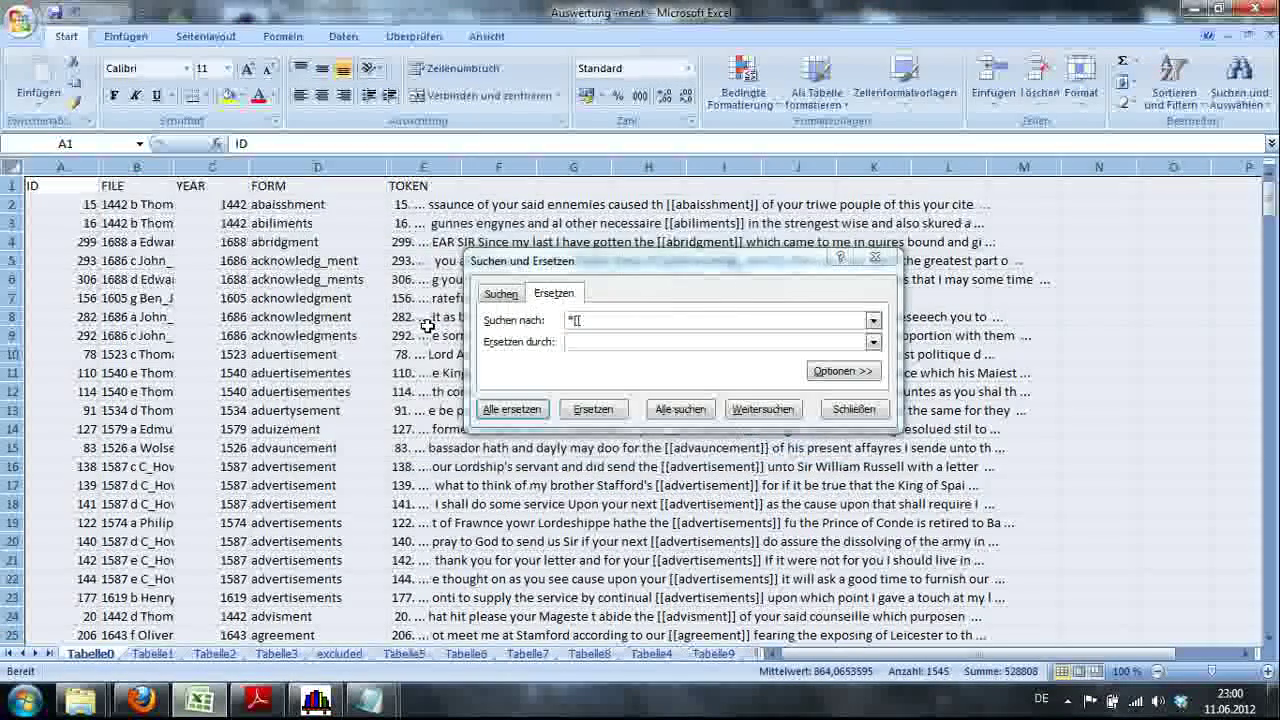
click(873, 260)
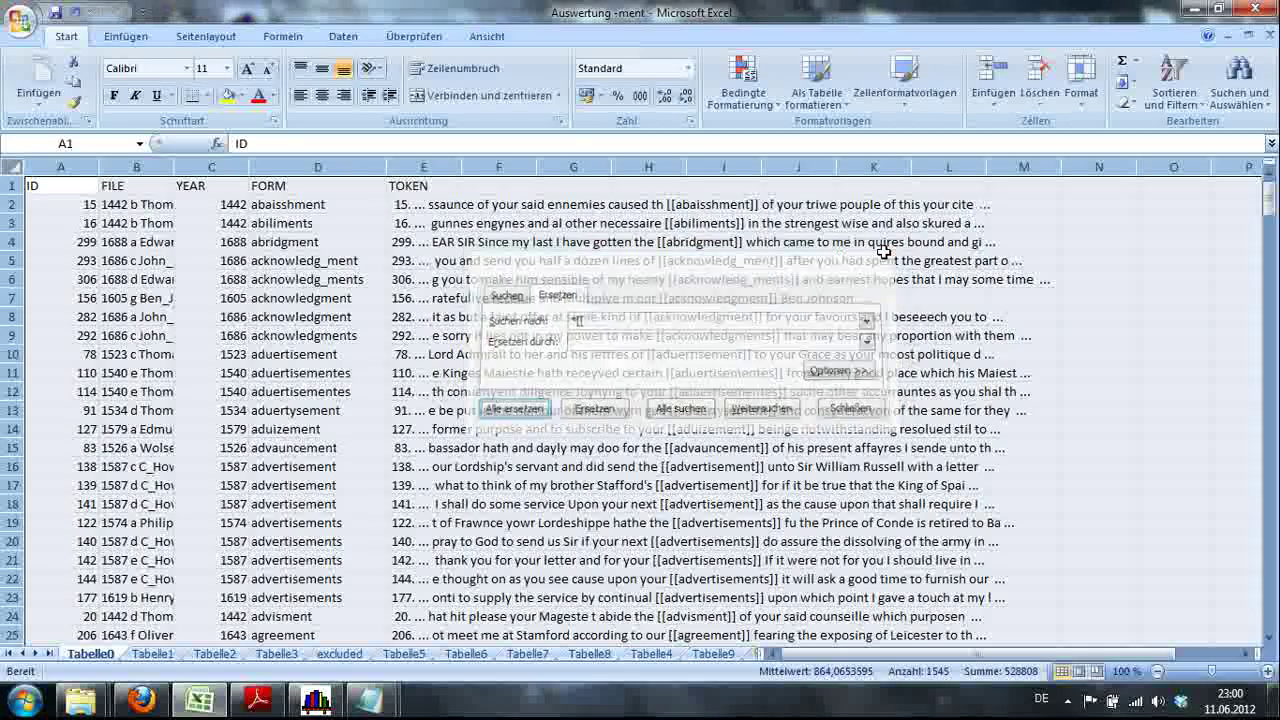
Step: Standardise the FORM variants by filling "acknowledgment" over D5:D9 and "advertisement" from D16 down to D23
click(328, 296)
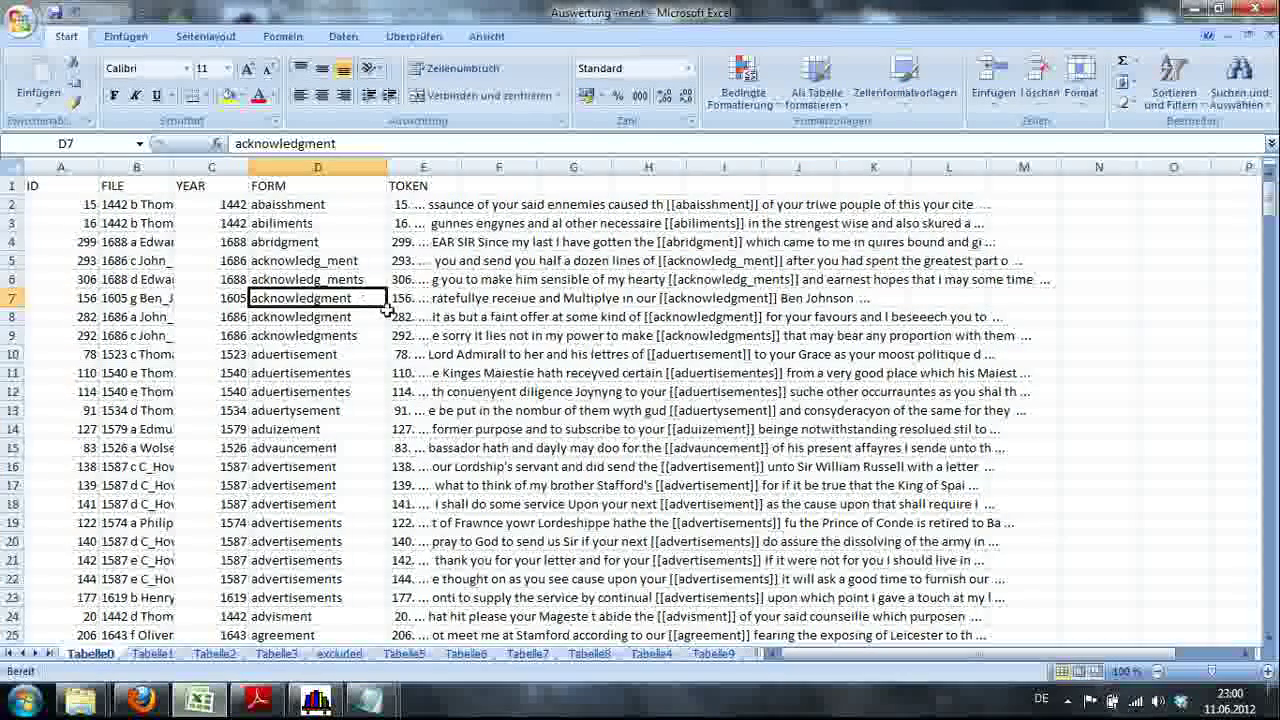
drag(388, 308, 379, 259)
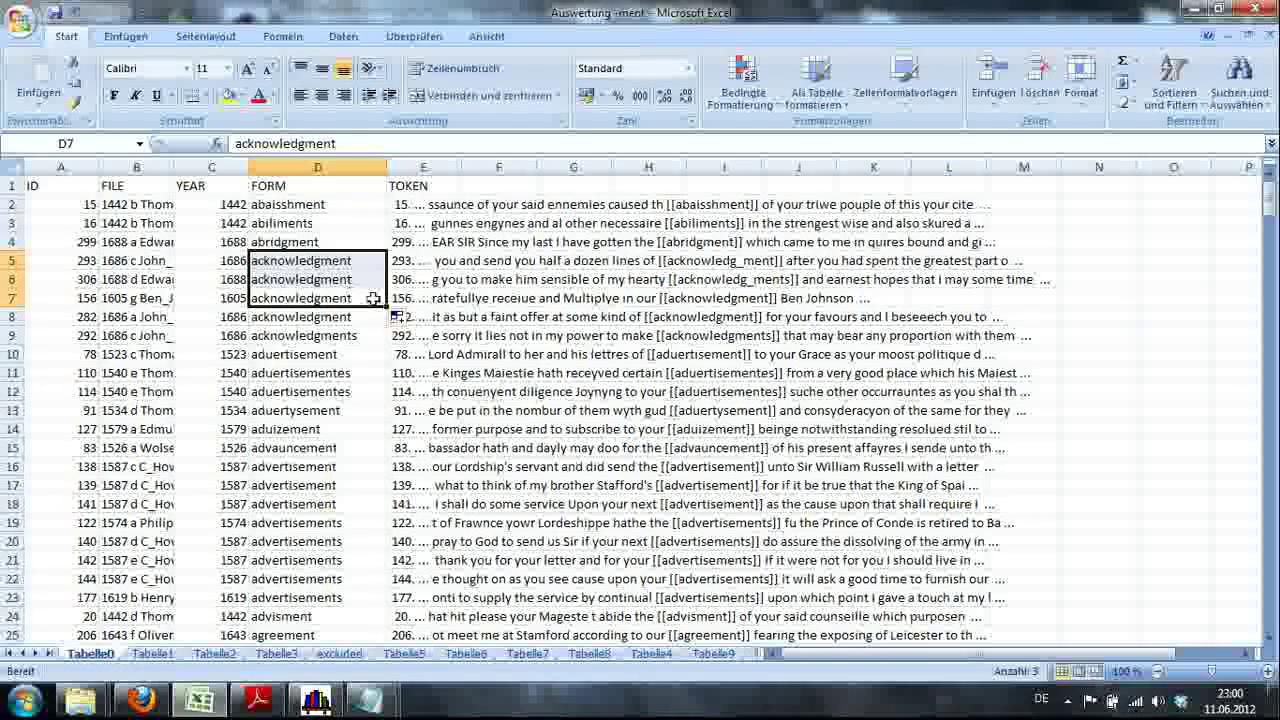
drag(388, 306, 380, 338)
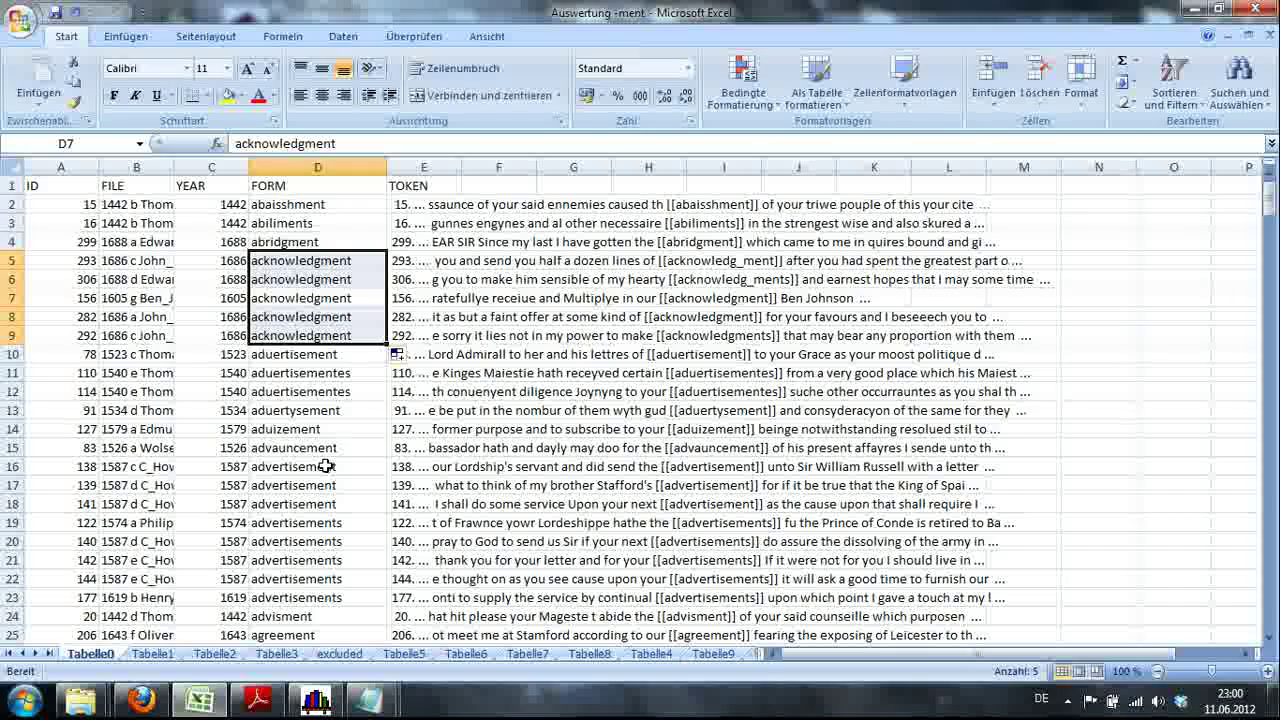
click(328, 466)
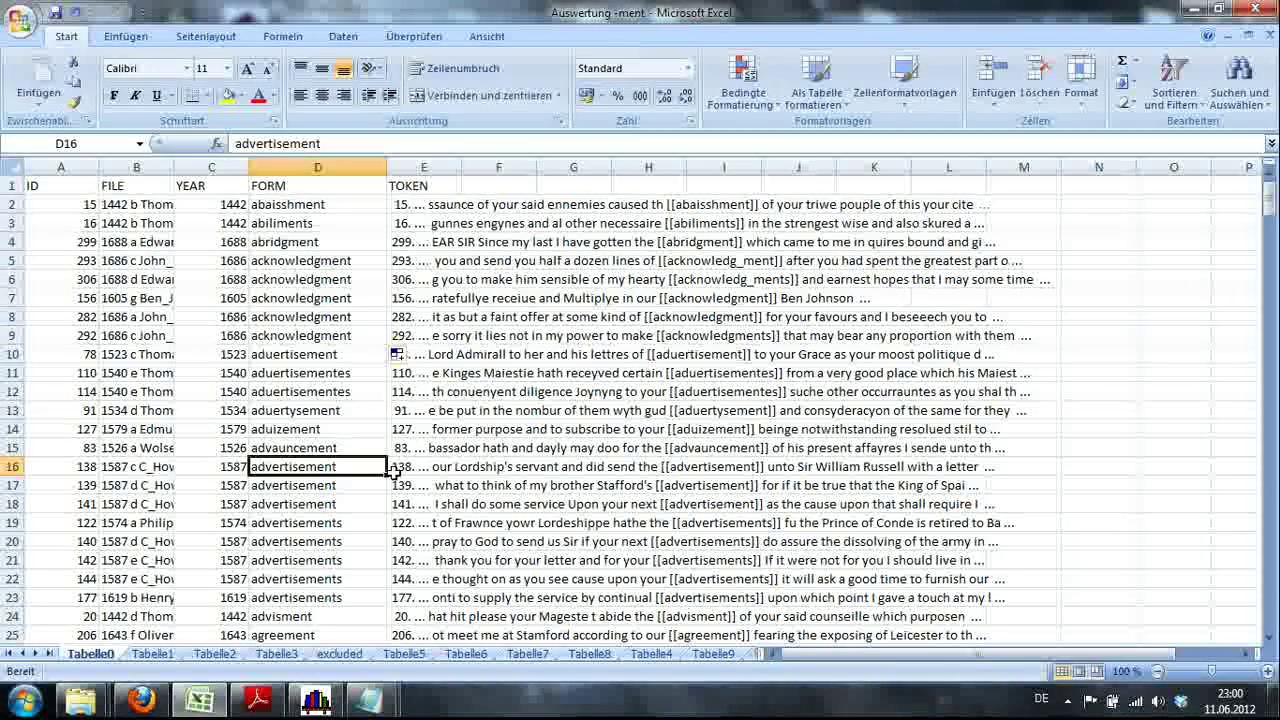
drag(389, 474, 385, 545)
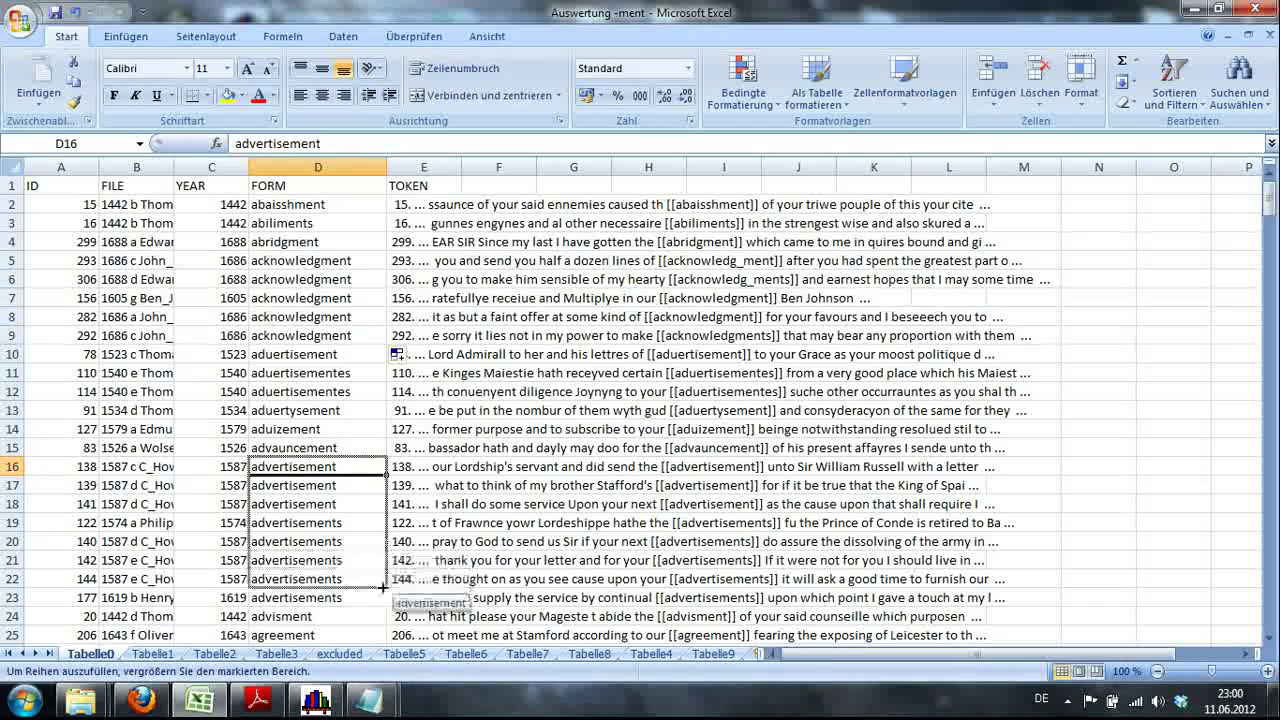
drag(383, 588, 384, 603)
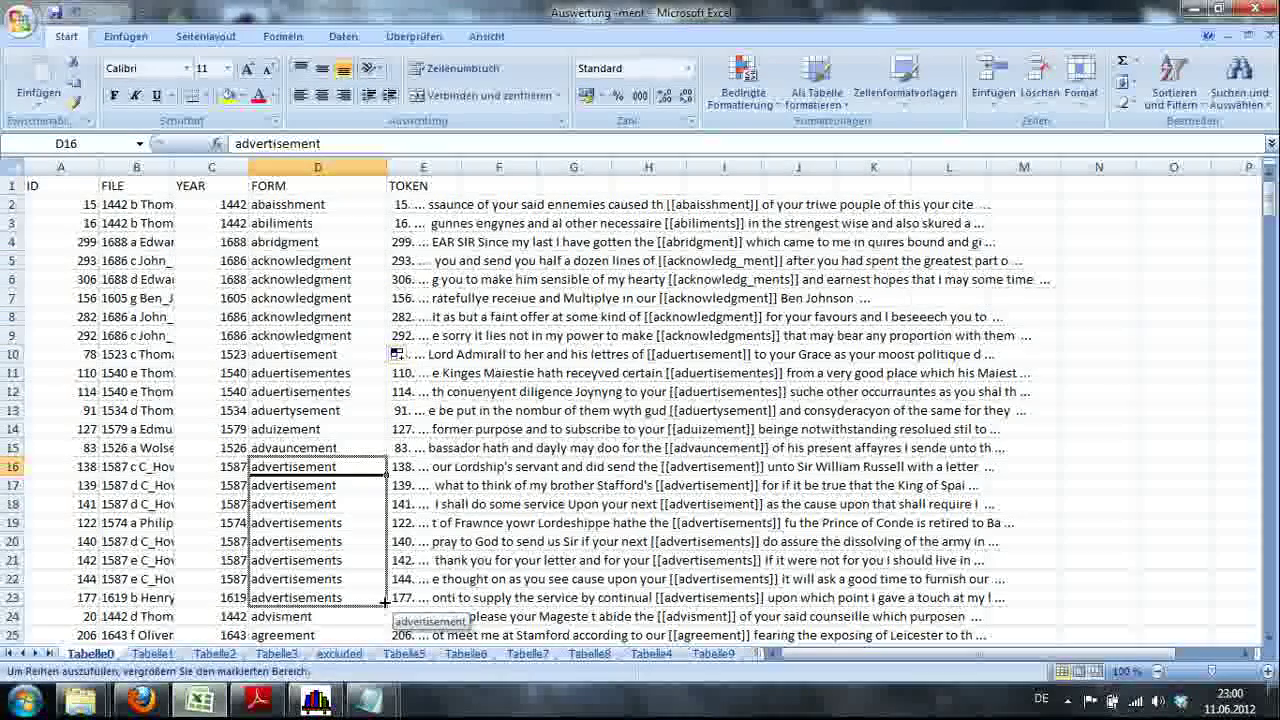
Step: Insert an empty column before TOKEN, give it the header HIT and narrow it
click(404, 163)
right_click(405, 164)
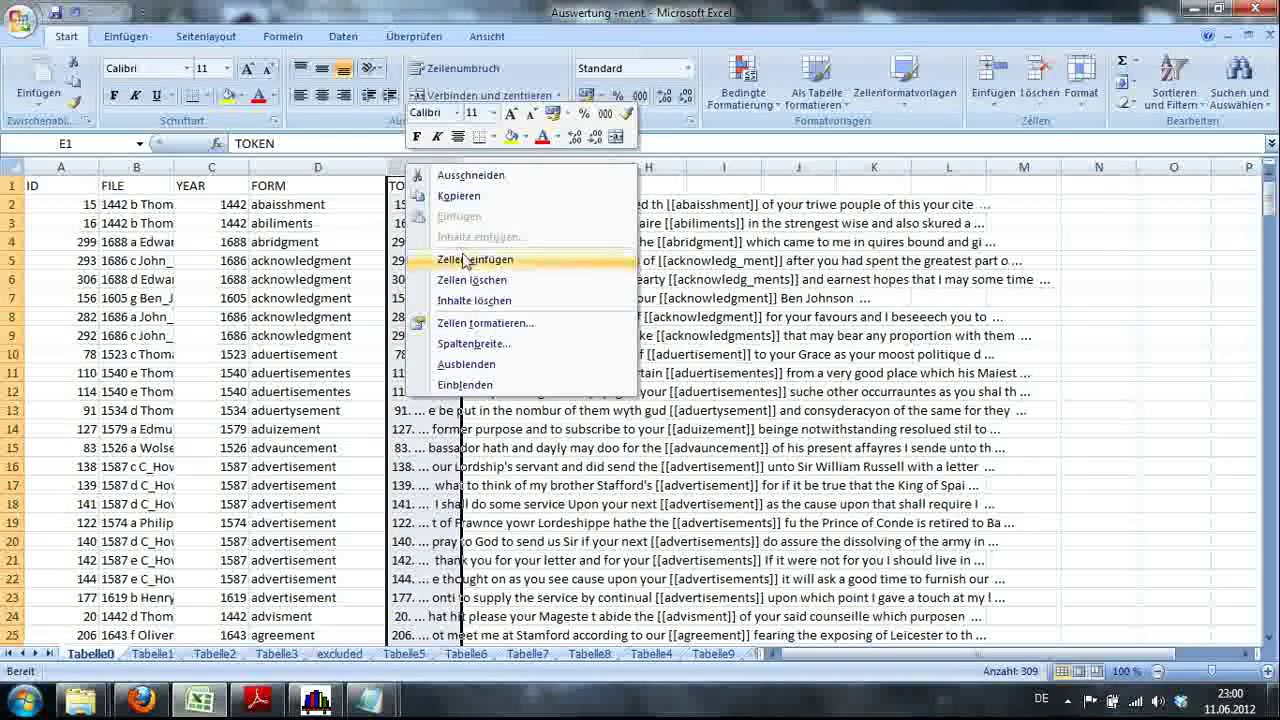
click(470, 259)
click(436, 184)
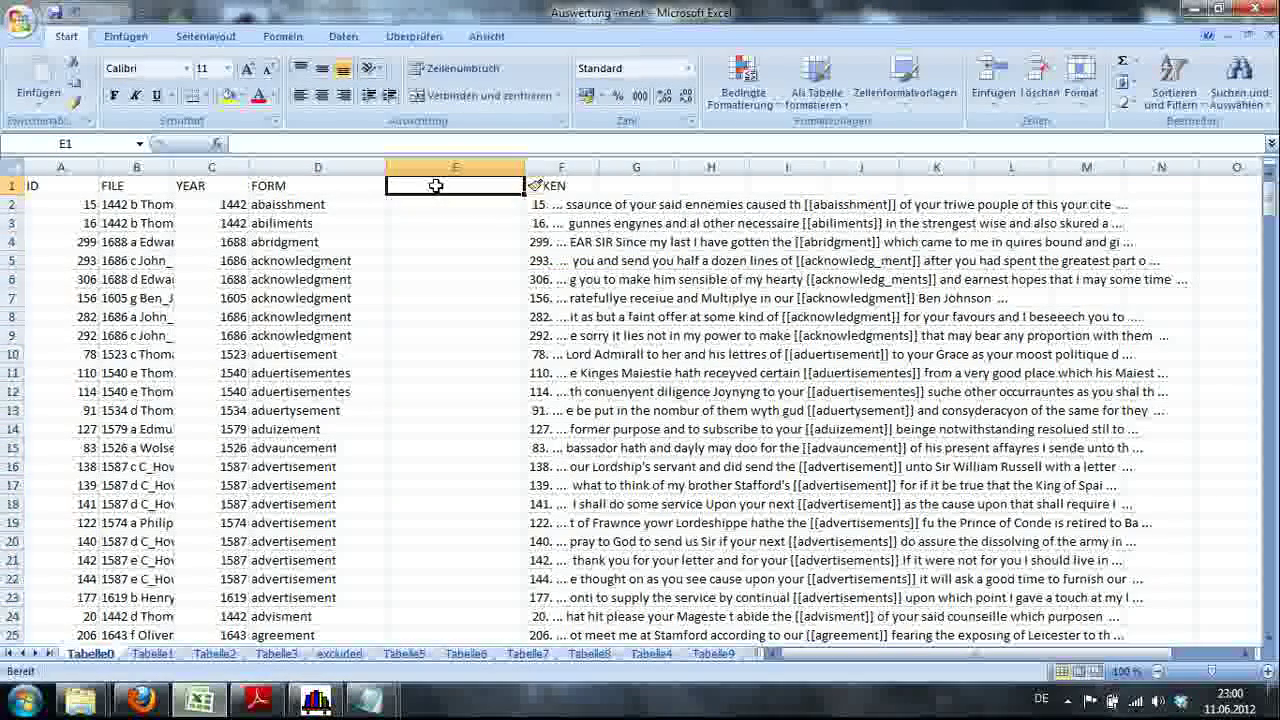
text(HIT)
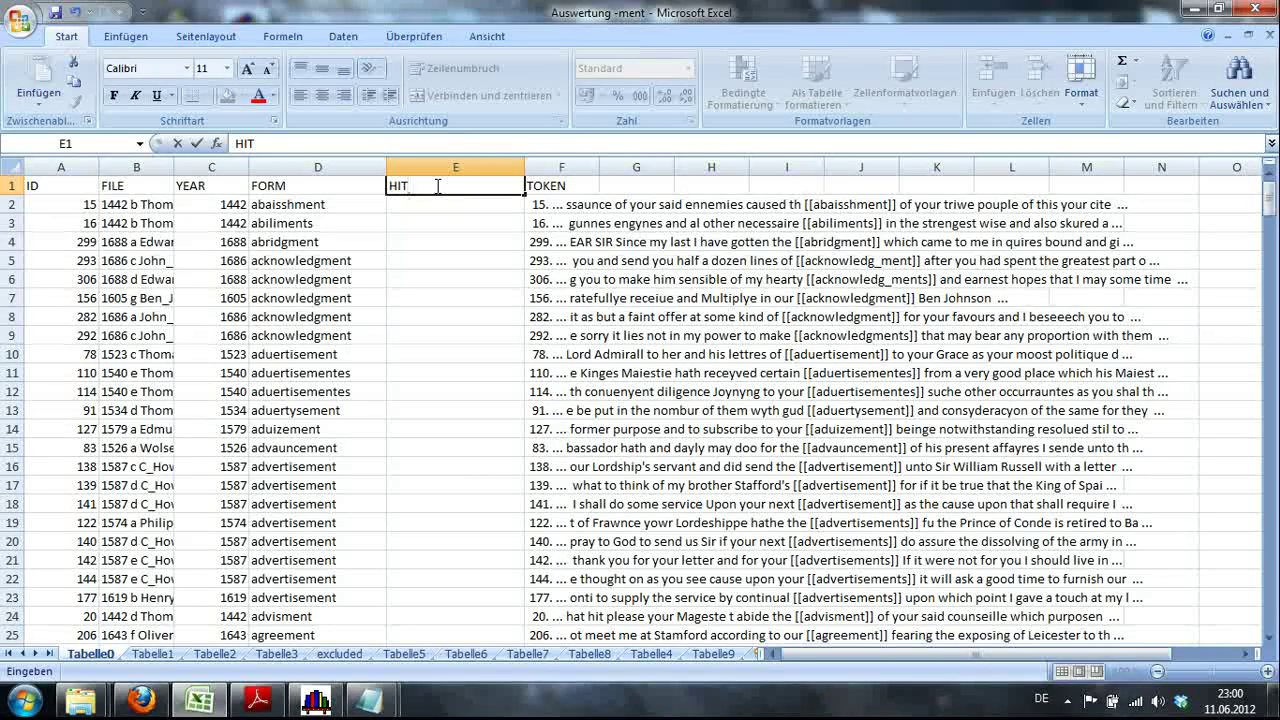
click(476, 156)
drag(524, 166, 453, 167)
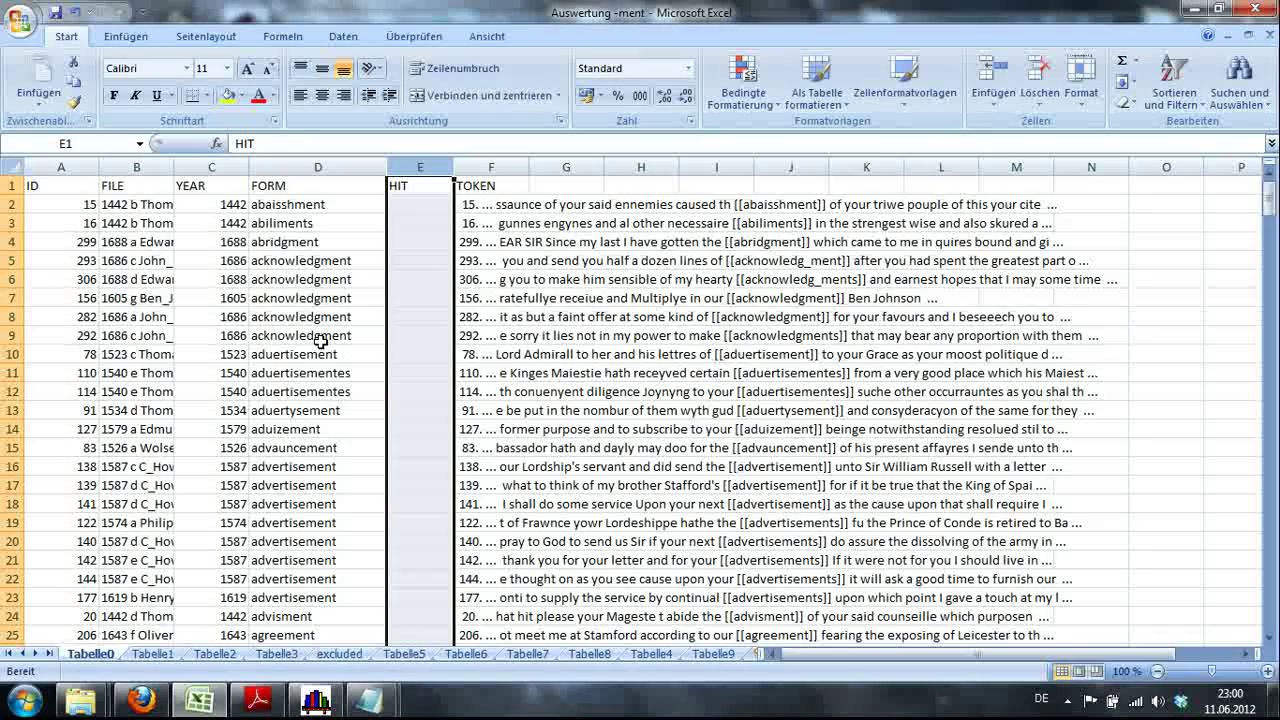
Step: Mark the five Clement rows as non-hits by entering 0 in the HIT column for E49 through E53
drag(1271, 207, 1270, 252)
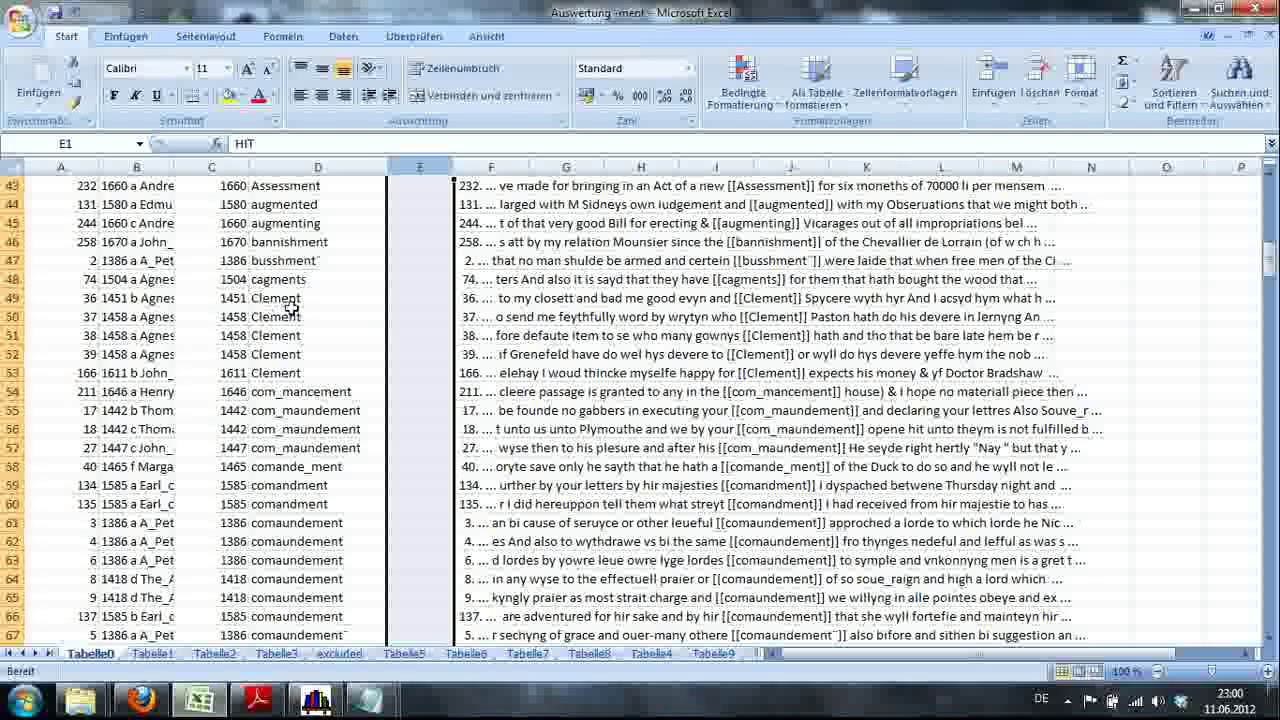
click(403, 298)
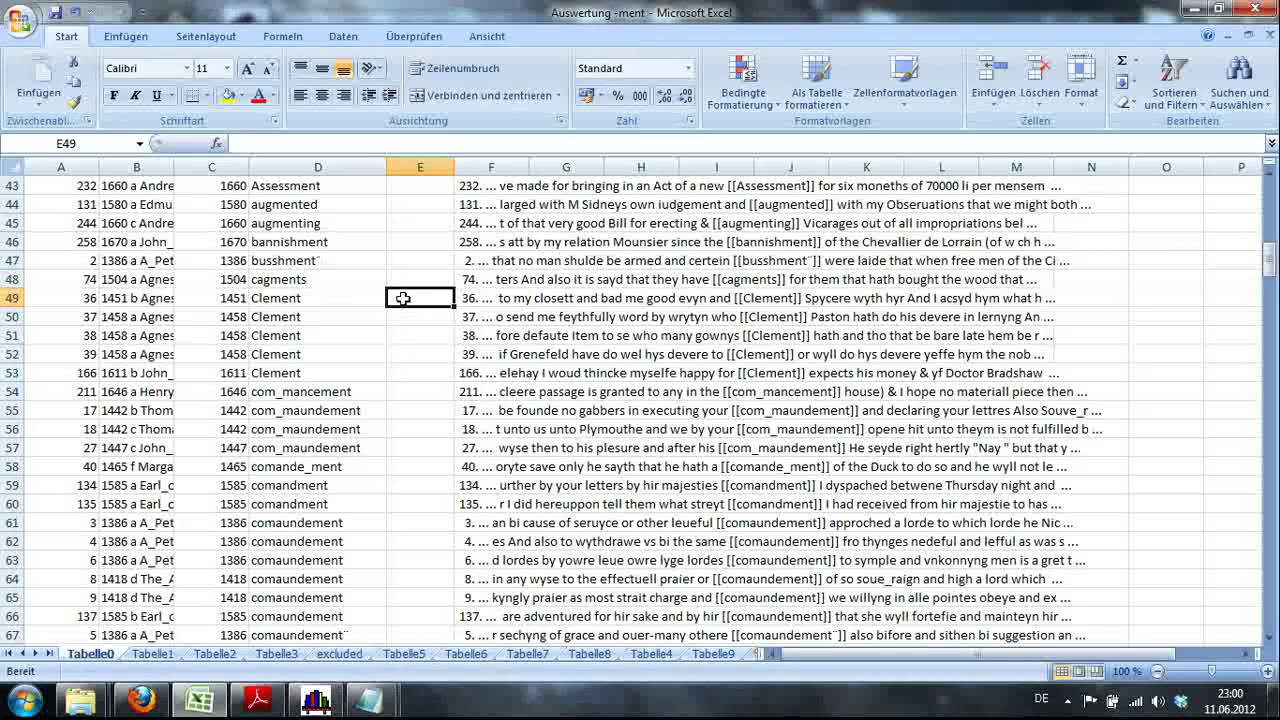
text(0)
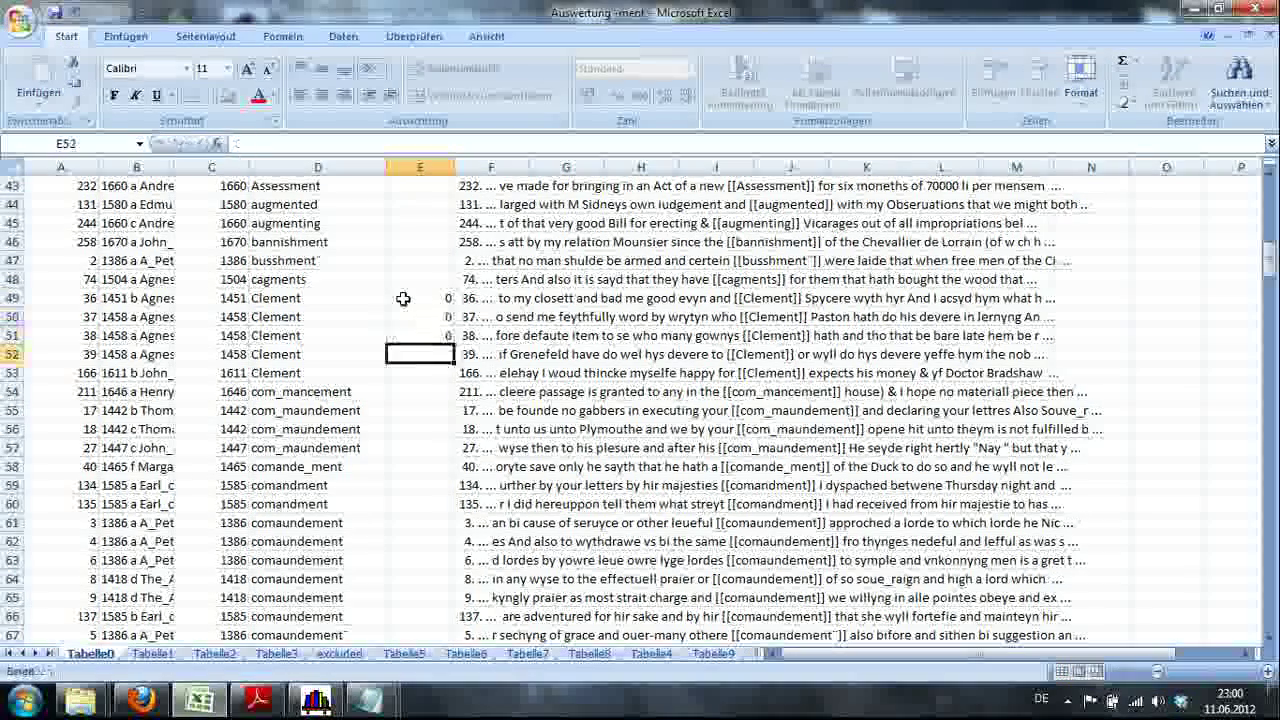
text( 0 0 0 0)
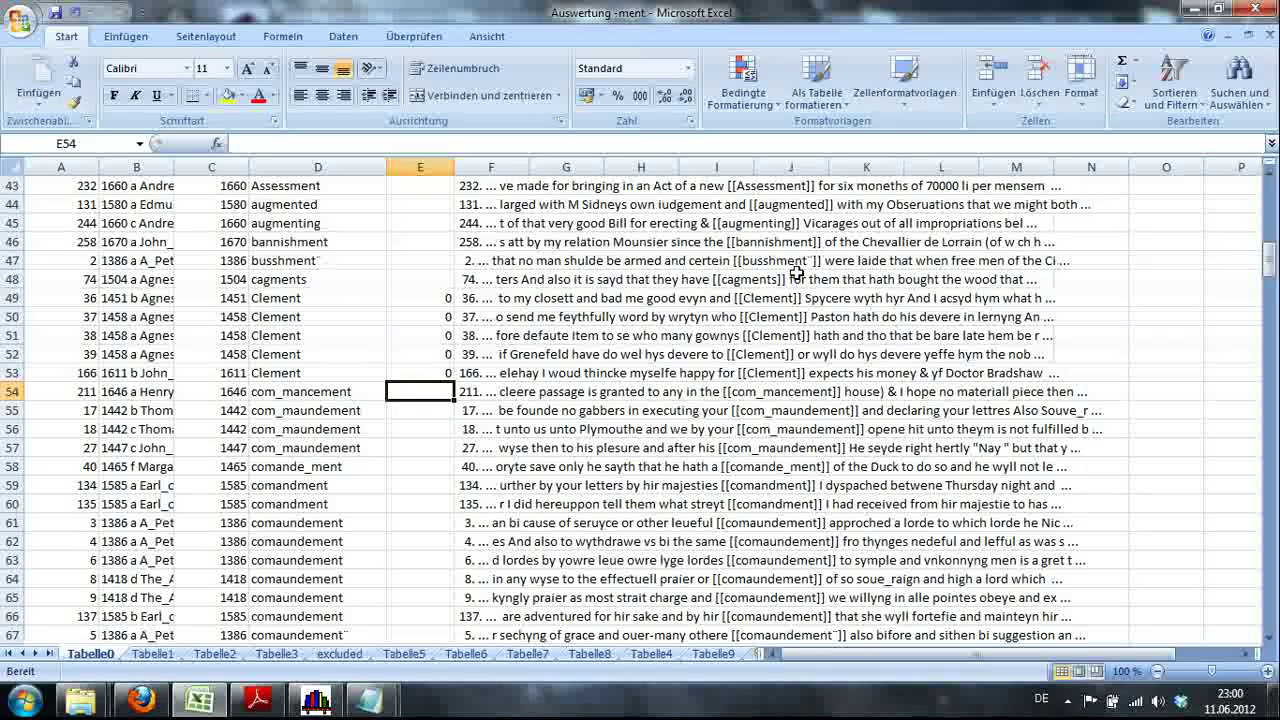
Step: Freeze the top row so the column headers stay in view while moving through the table
drag(1268, 262, 1202, 188)
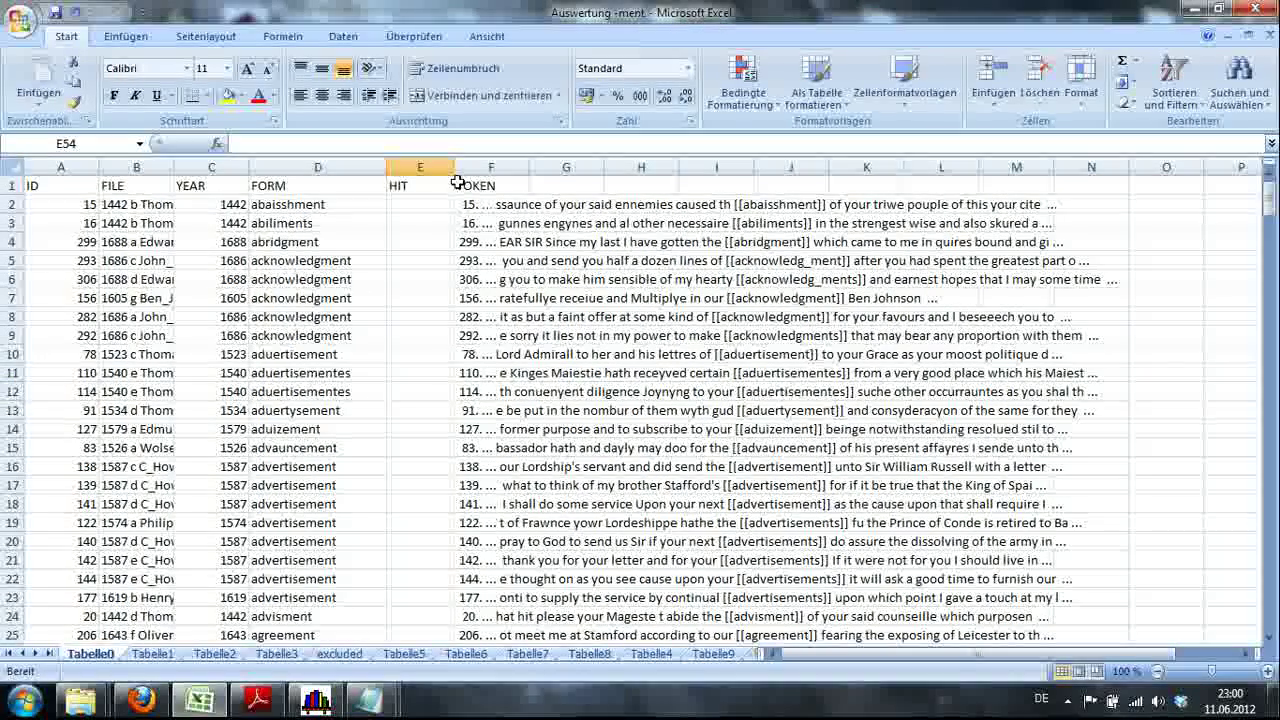
click(8, 203)
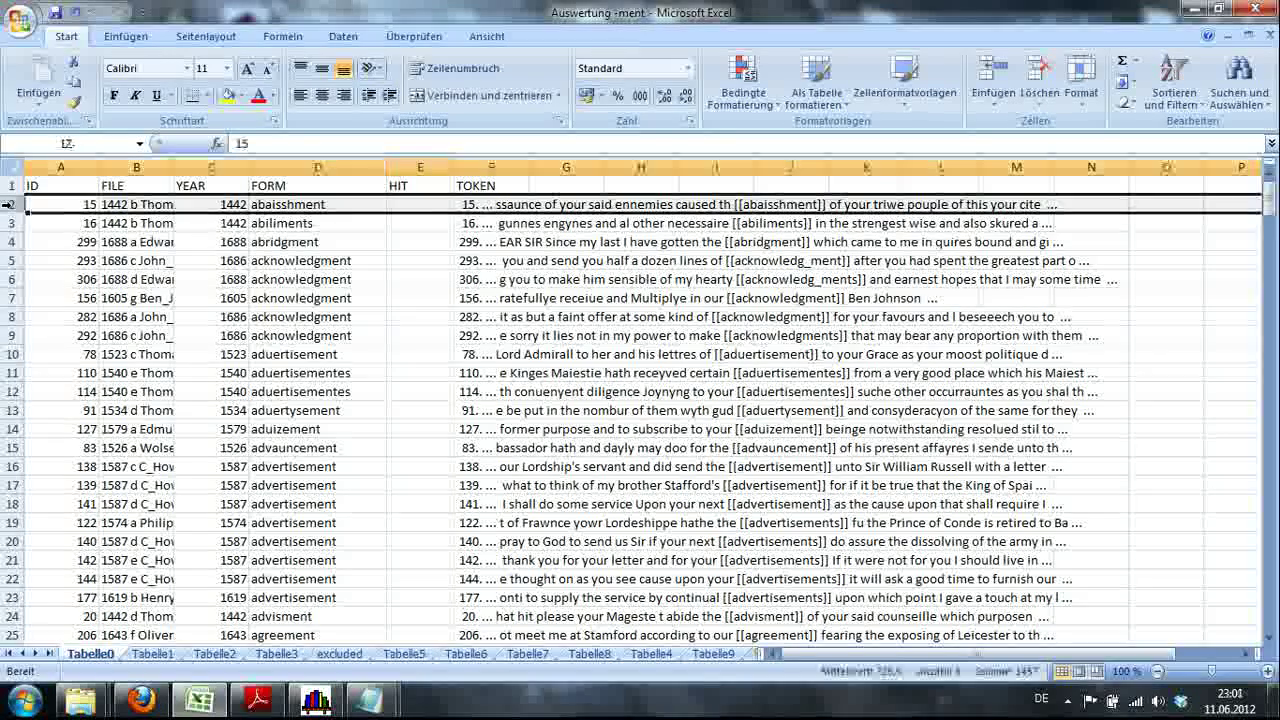
click(487, 37)
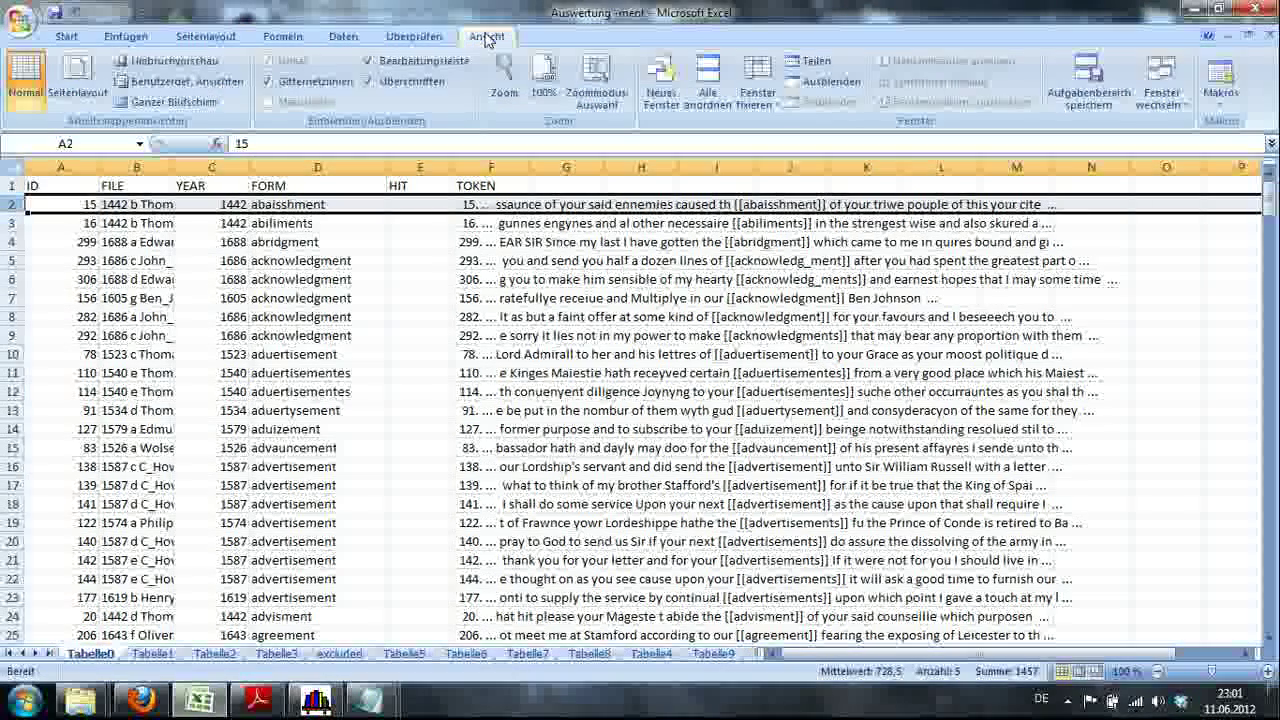
click(757, 95)
click(835, 170)
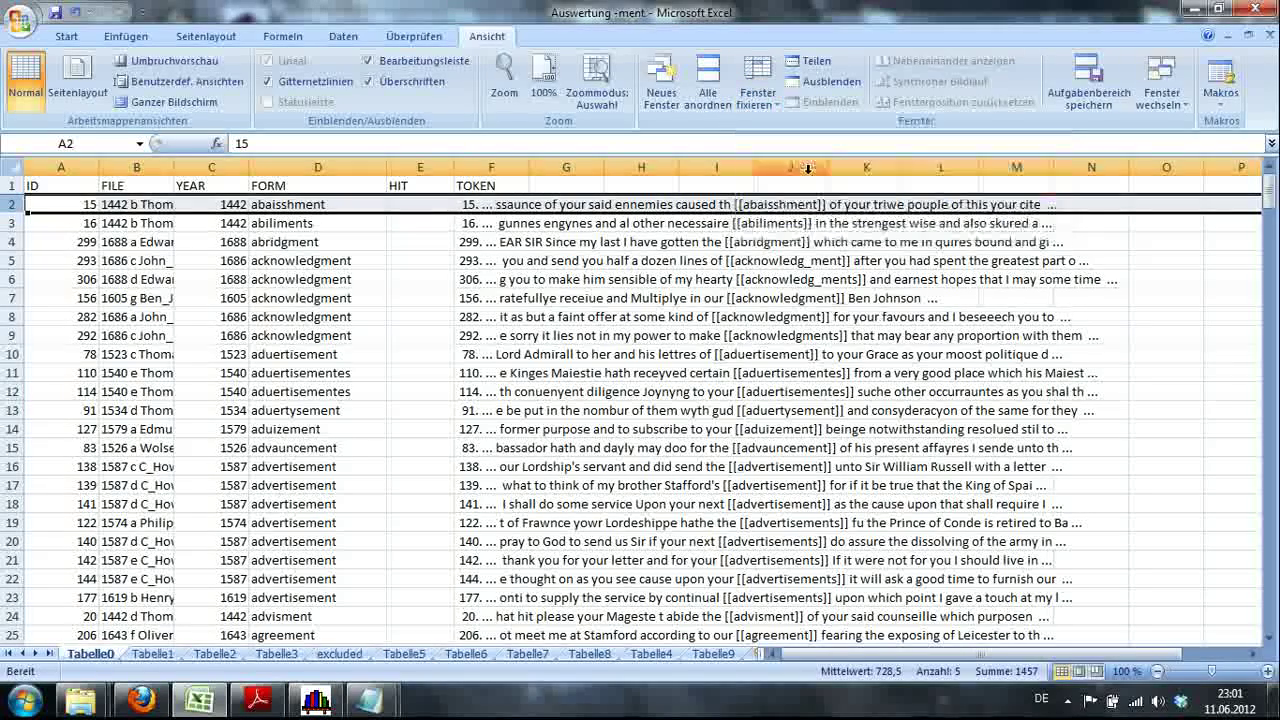
mouse_move(1268, 192)
mouse_down()
mouse_move(1268, 215)
mouse_move(1265, 180)
mouse_up()
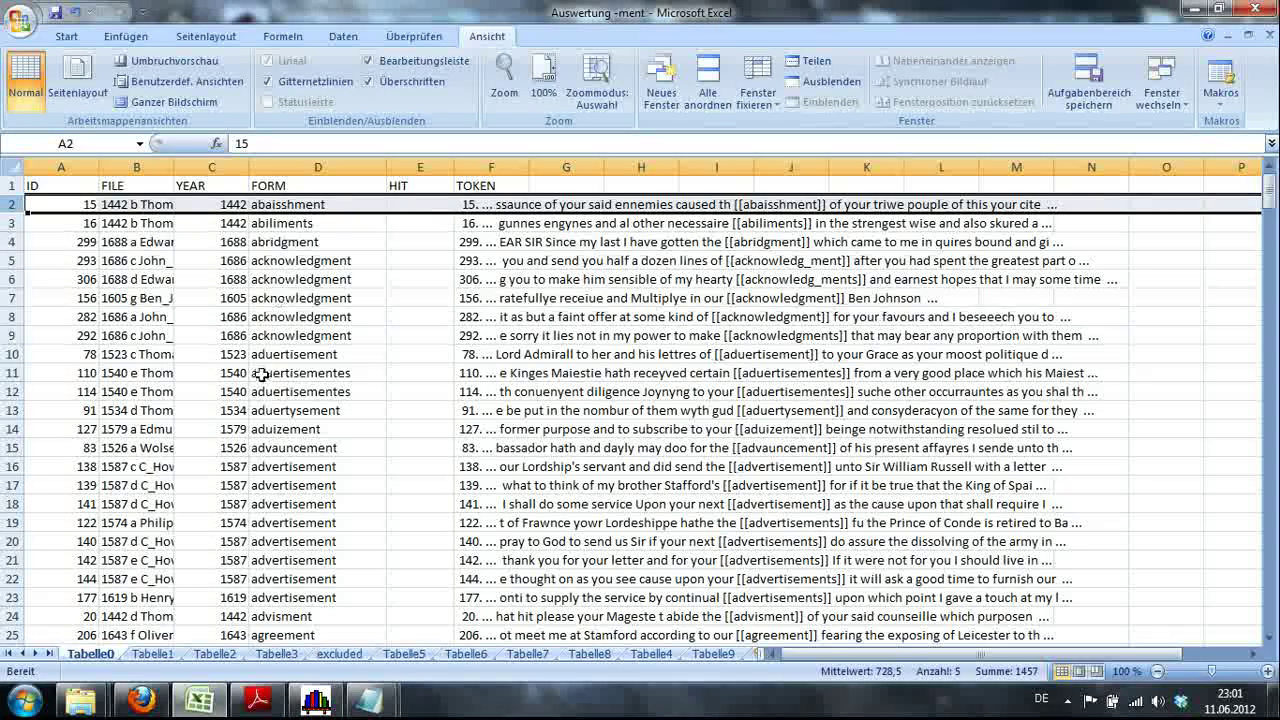
Step: On the Tabelle2 sheet, sort the whole table by the HIT column's values in ascending order
click(155, 653)
click(200, 654)
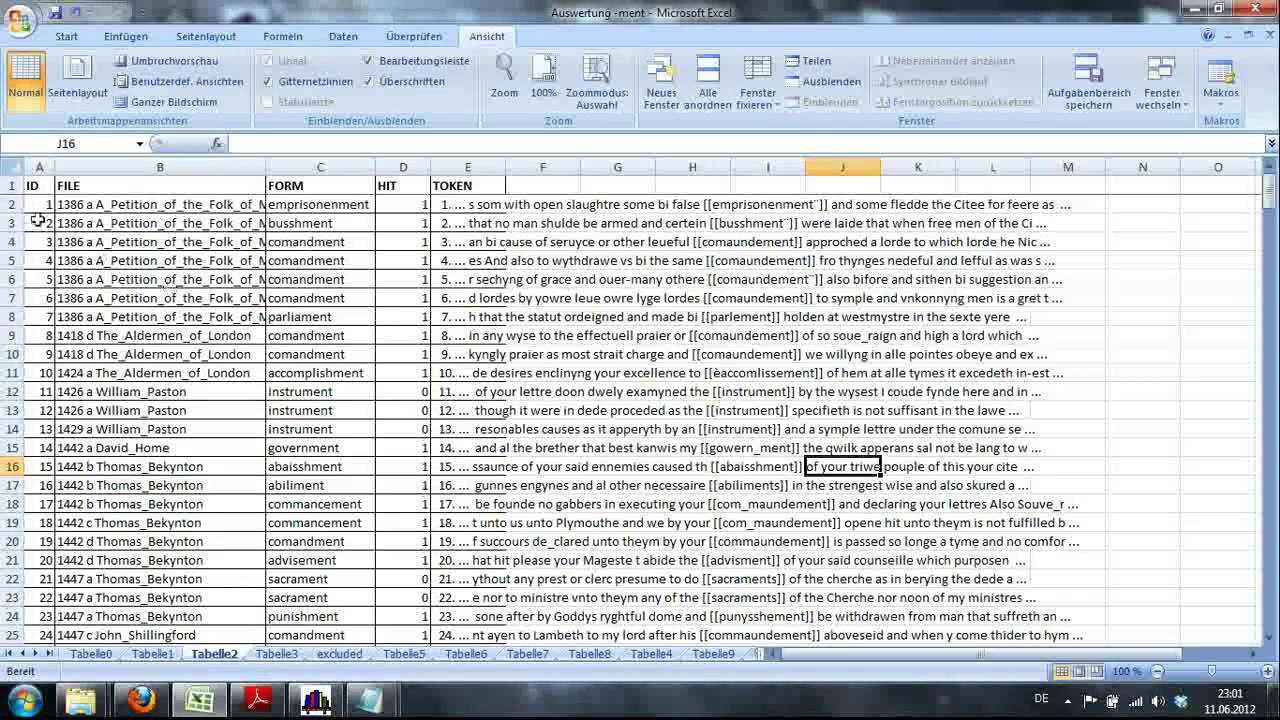
click(10, 168)
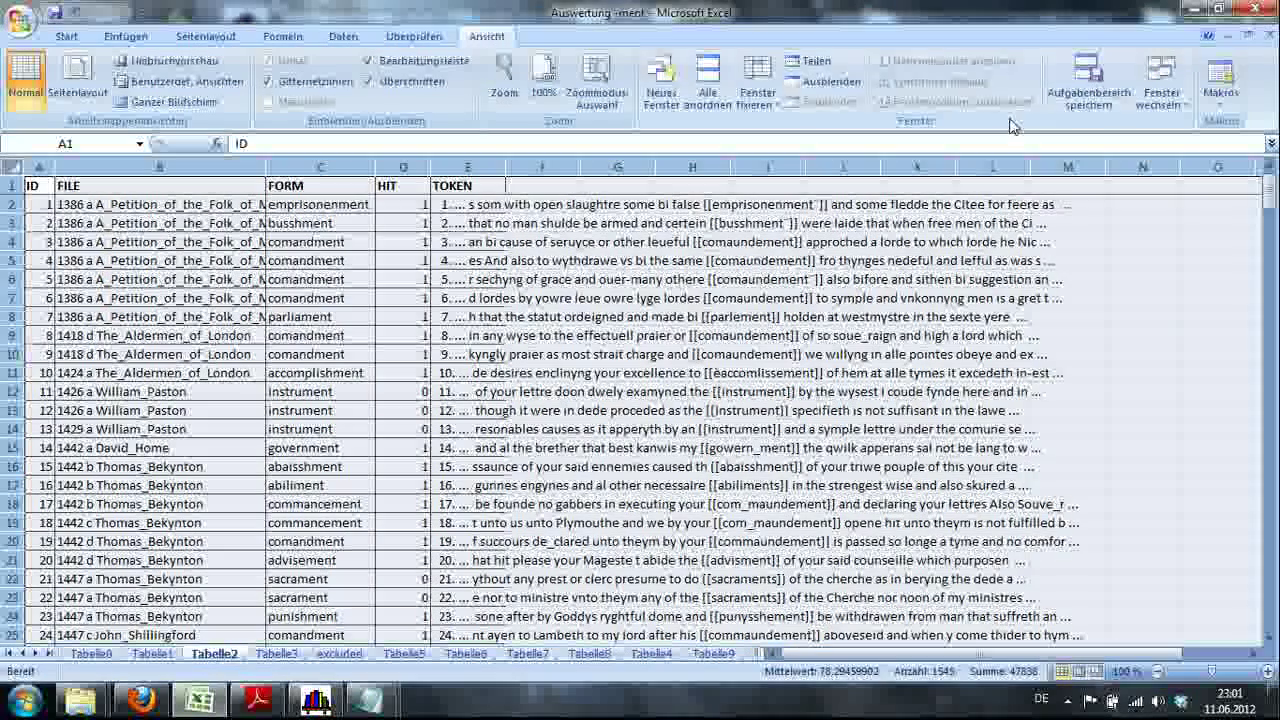
scroll(880, 95, up, 6)
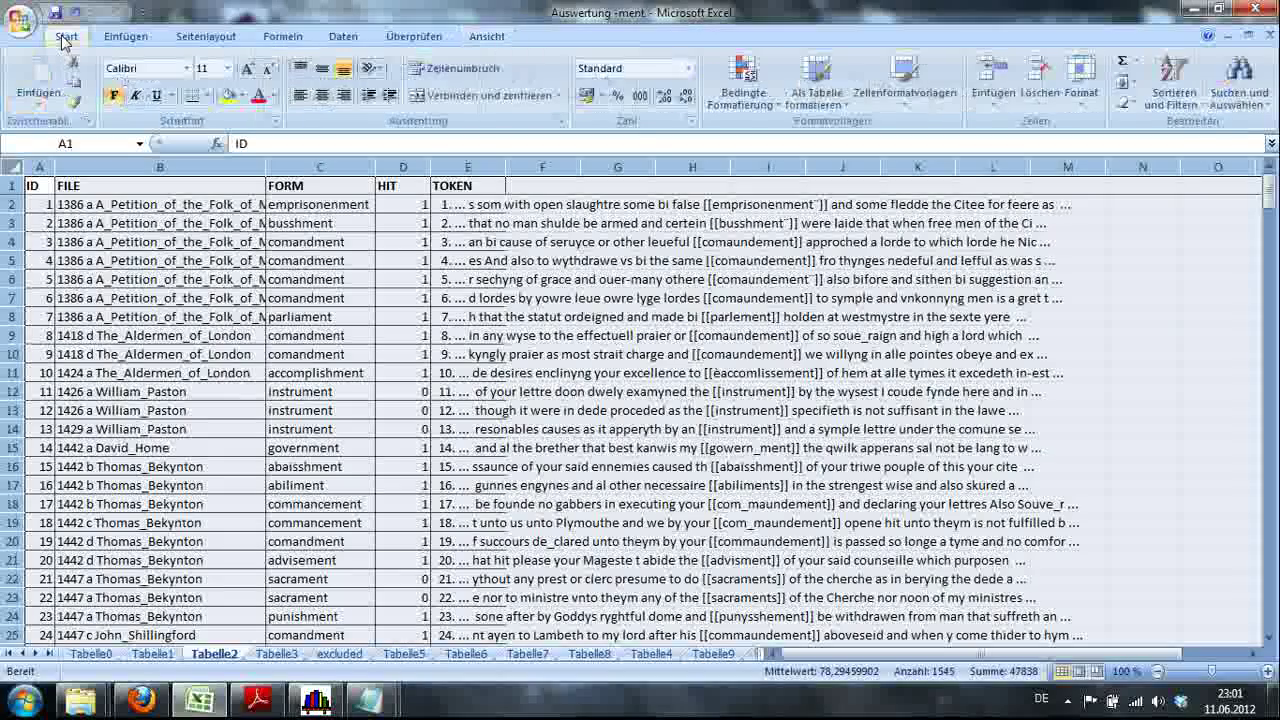
click(1175, 90)
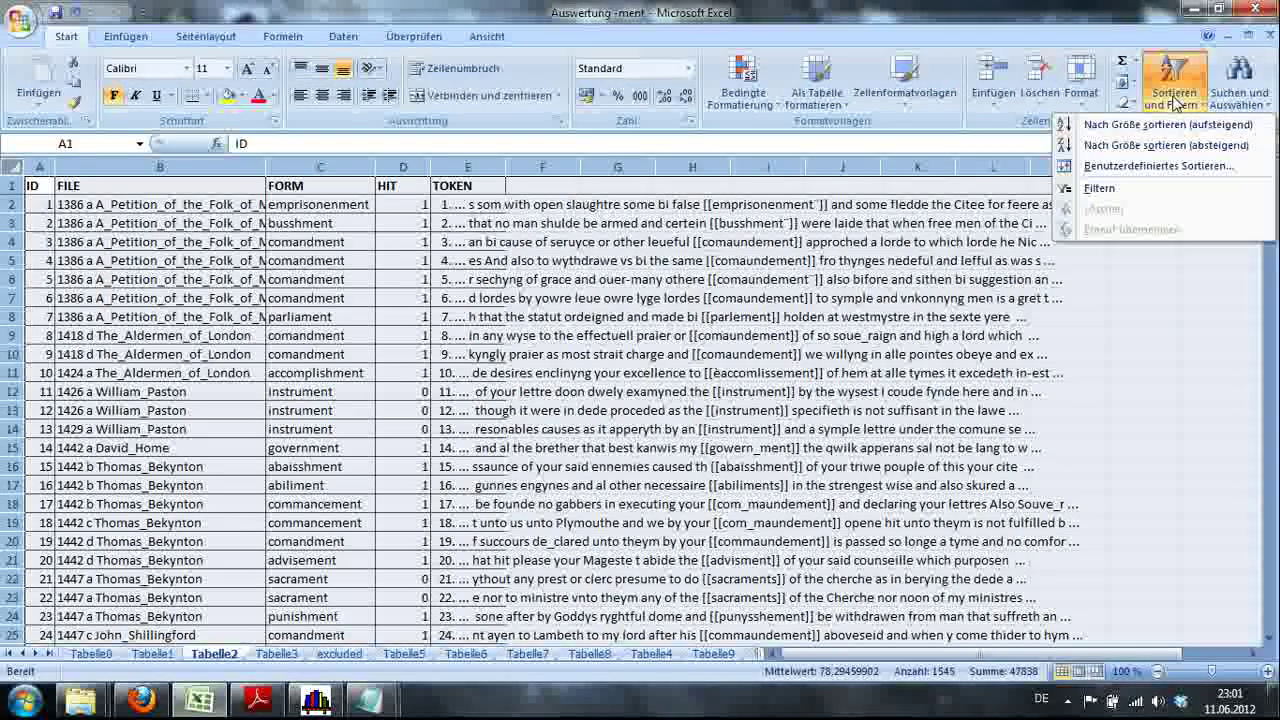
click(1160, 166)
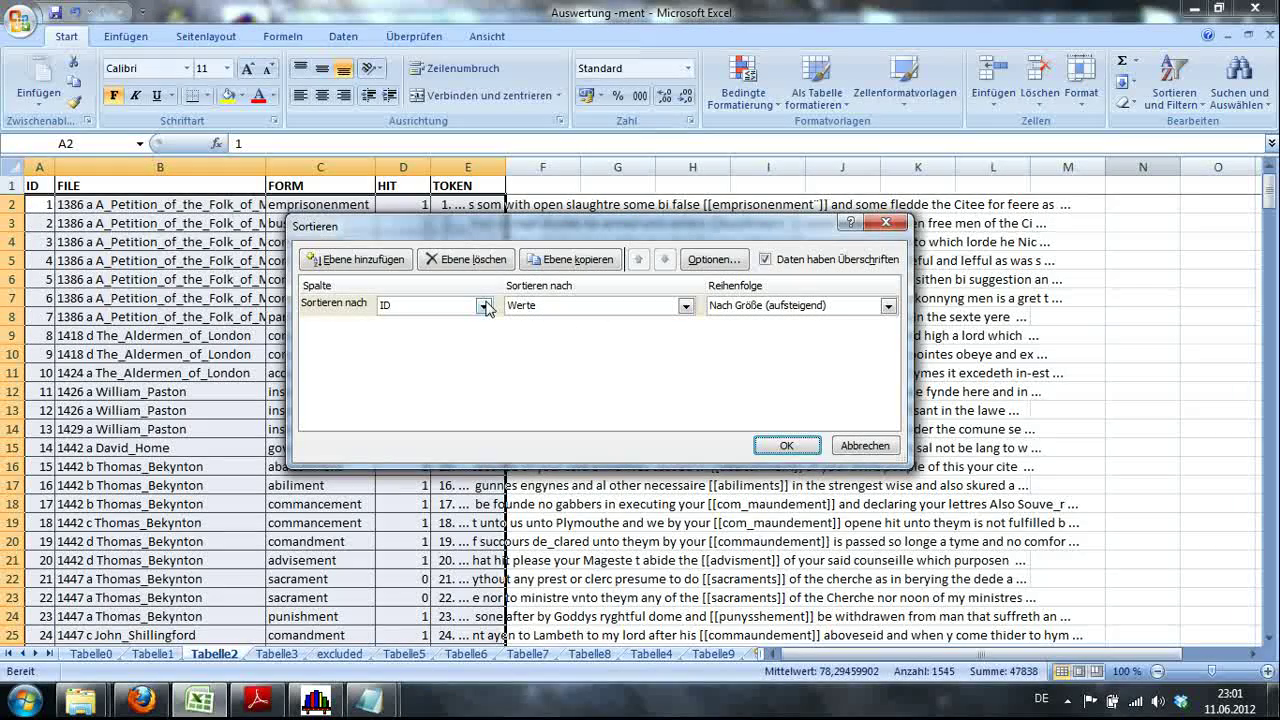
click(485, 305)
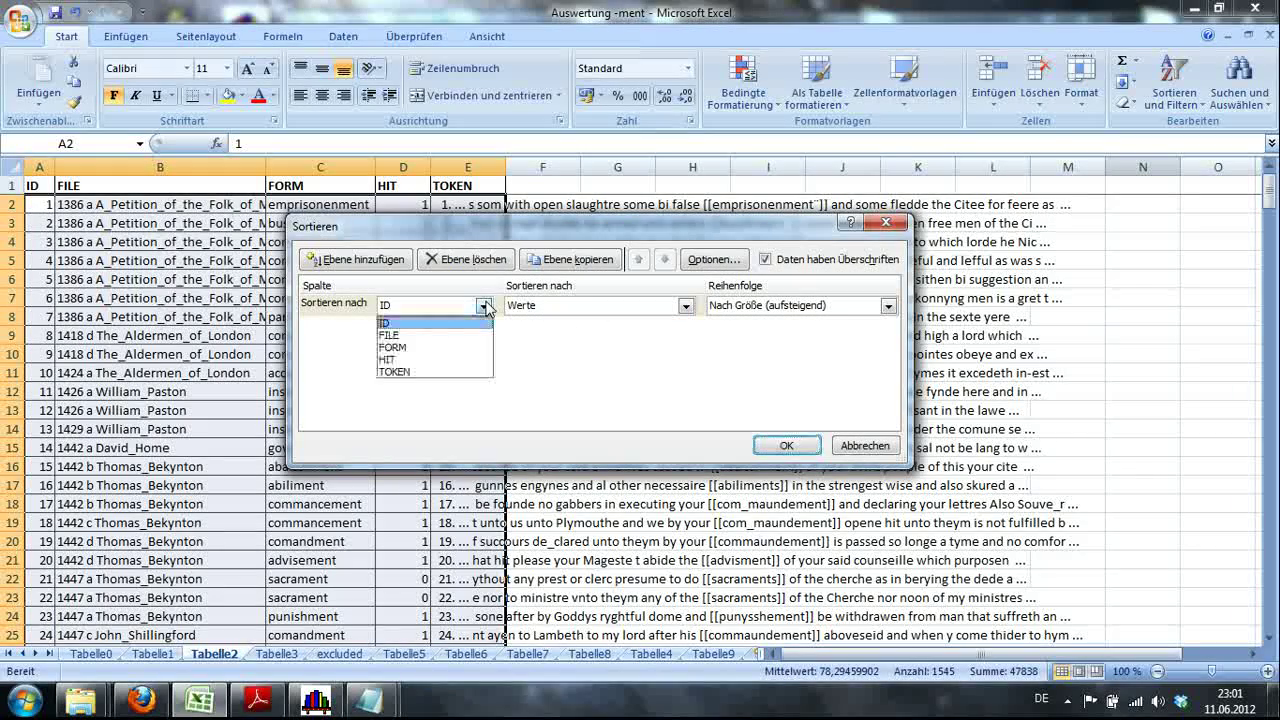
click(469, 360)
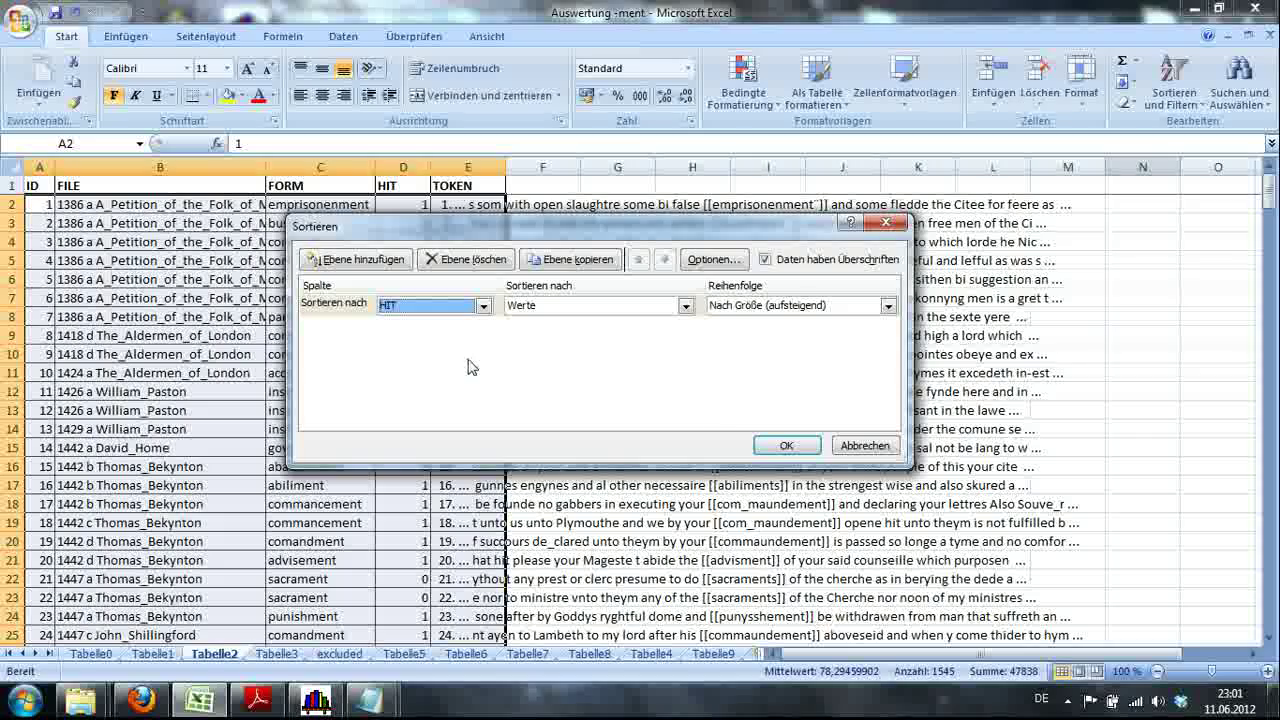
click(786, 445)
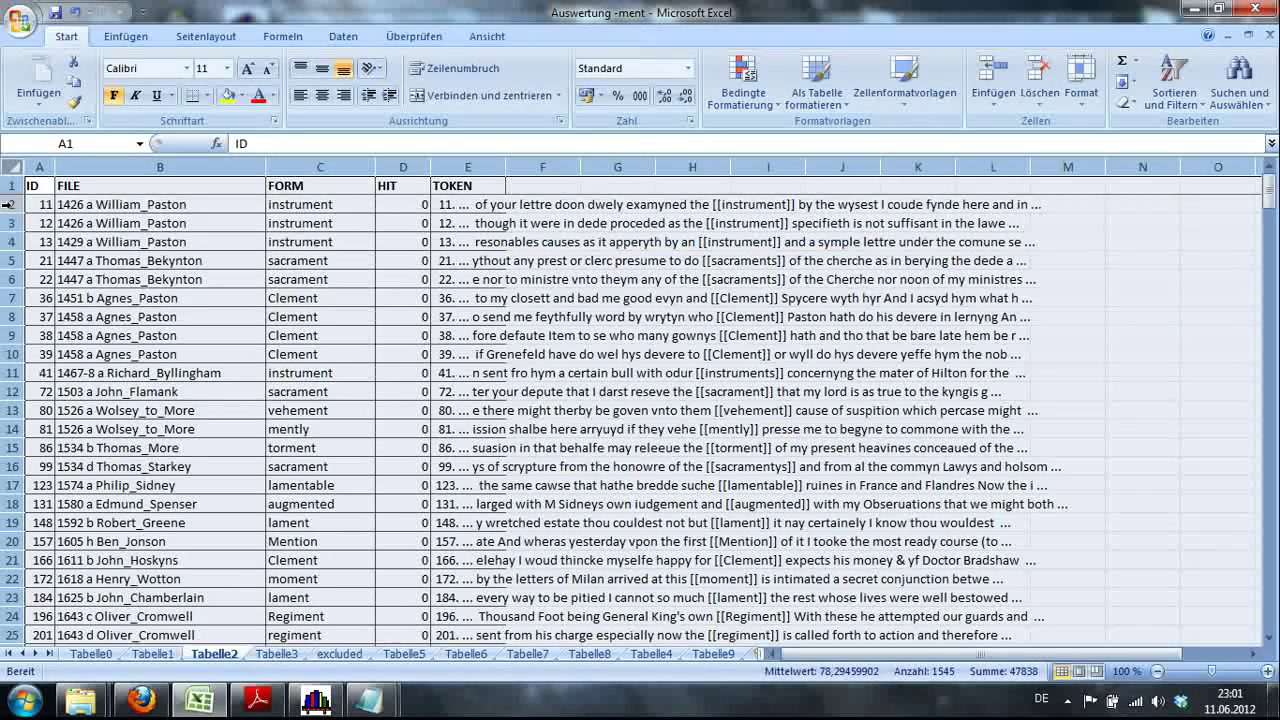
Step: Copy the excluded rows with HIT value 0, rows 2 to 52, and open the excluded sheet
drag(8, 204, 58, 540)
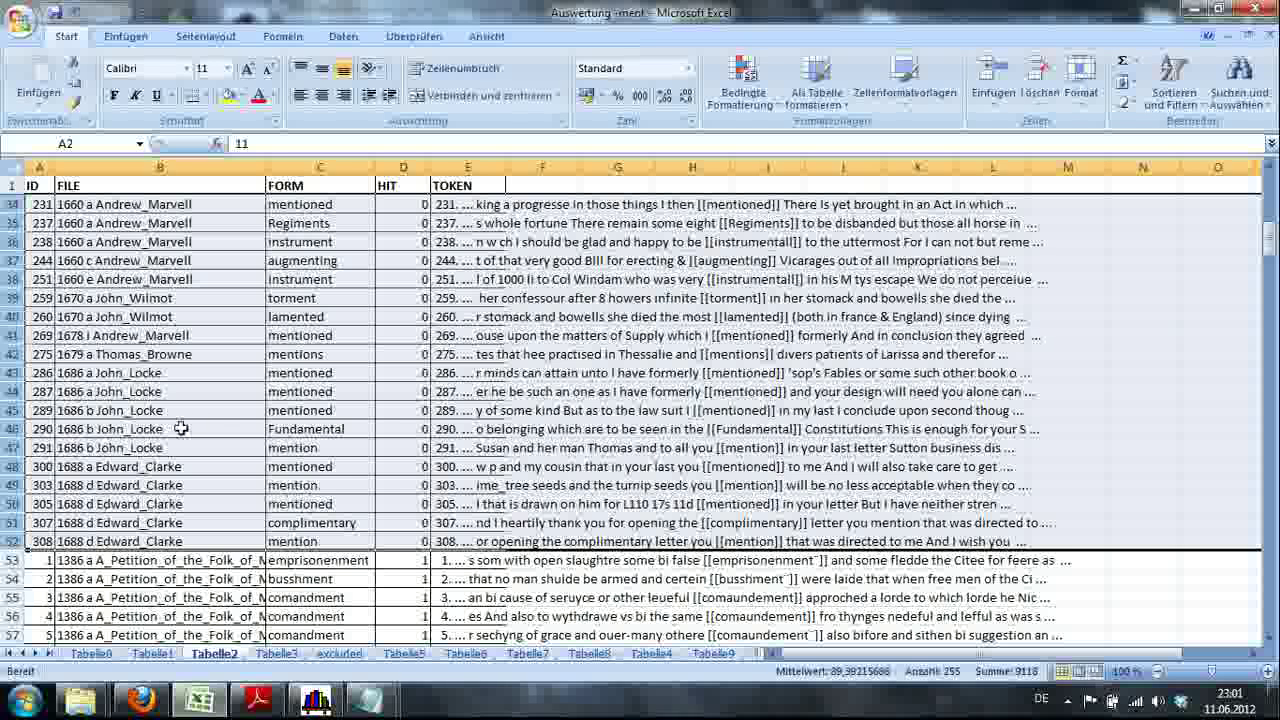
key(ctrl+c)
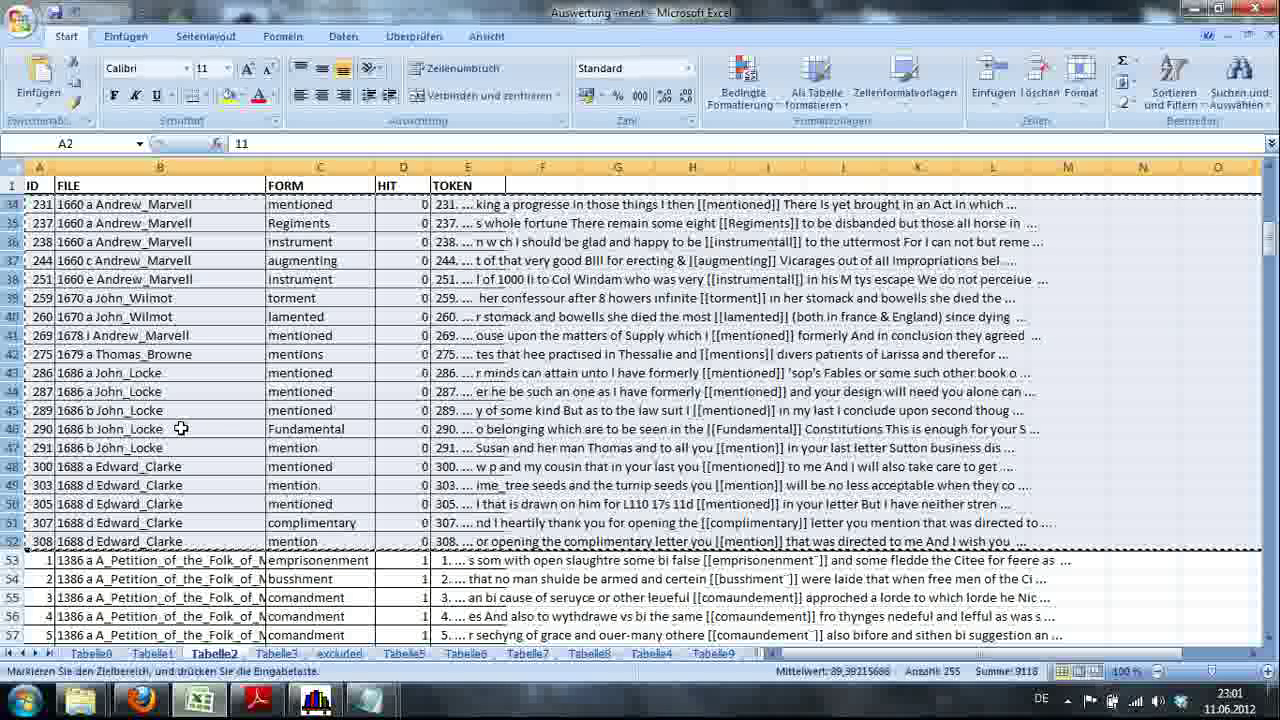
click(345, 655)
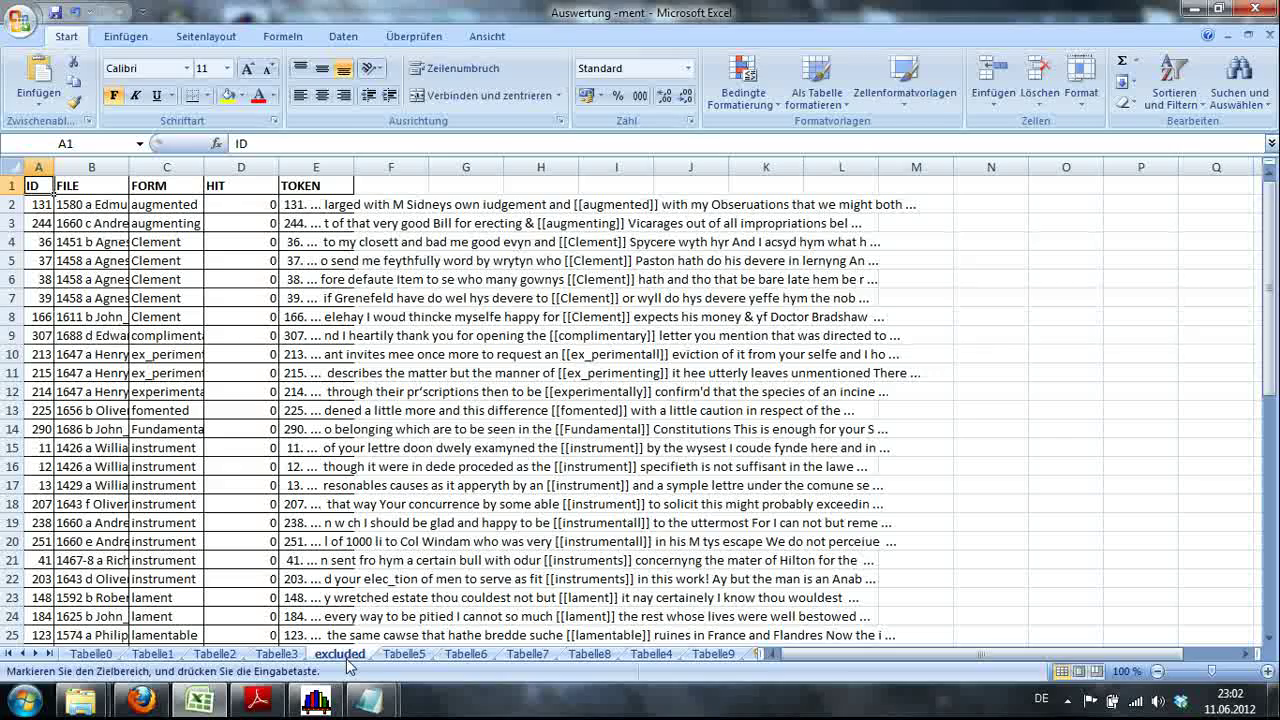
Step: Compare Tabelle3 with Tabelle2, and examine the first TOKEN and T1 entries on Tabelle3
click(278, 655)
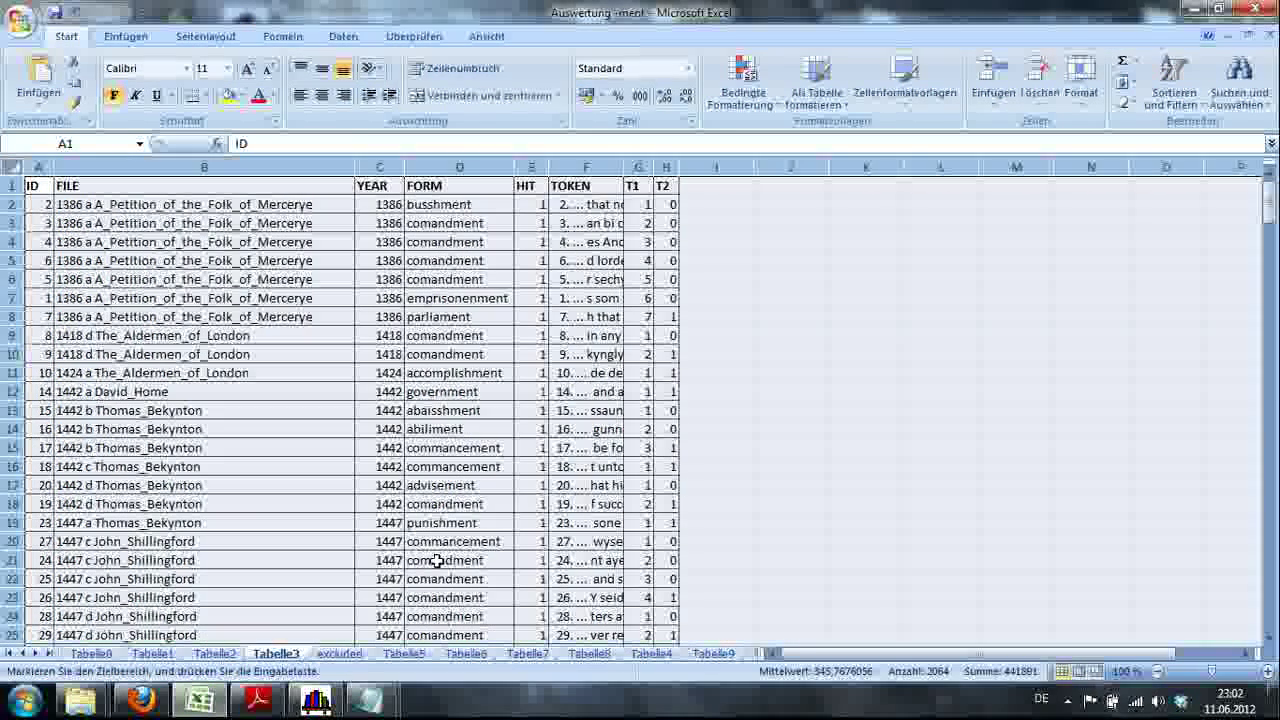
click(214, 655)
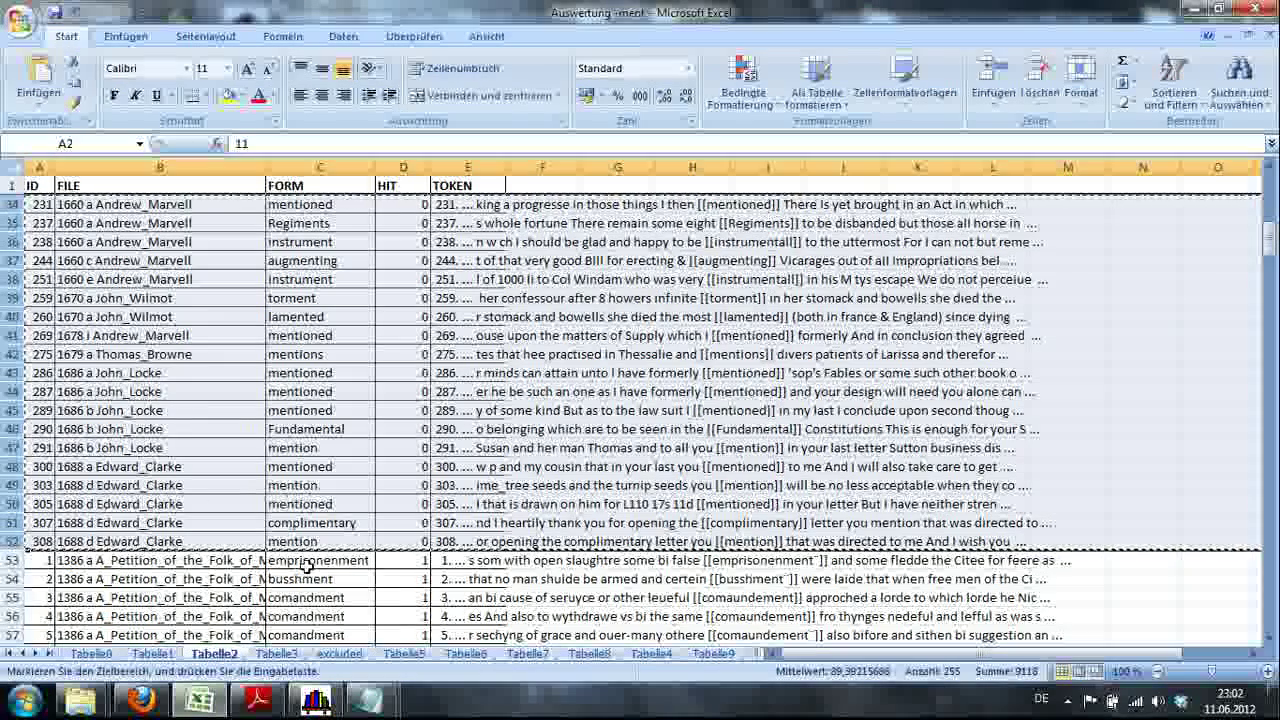
click(272, 655)
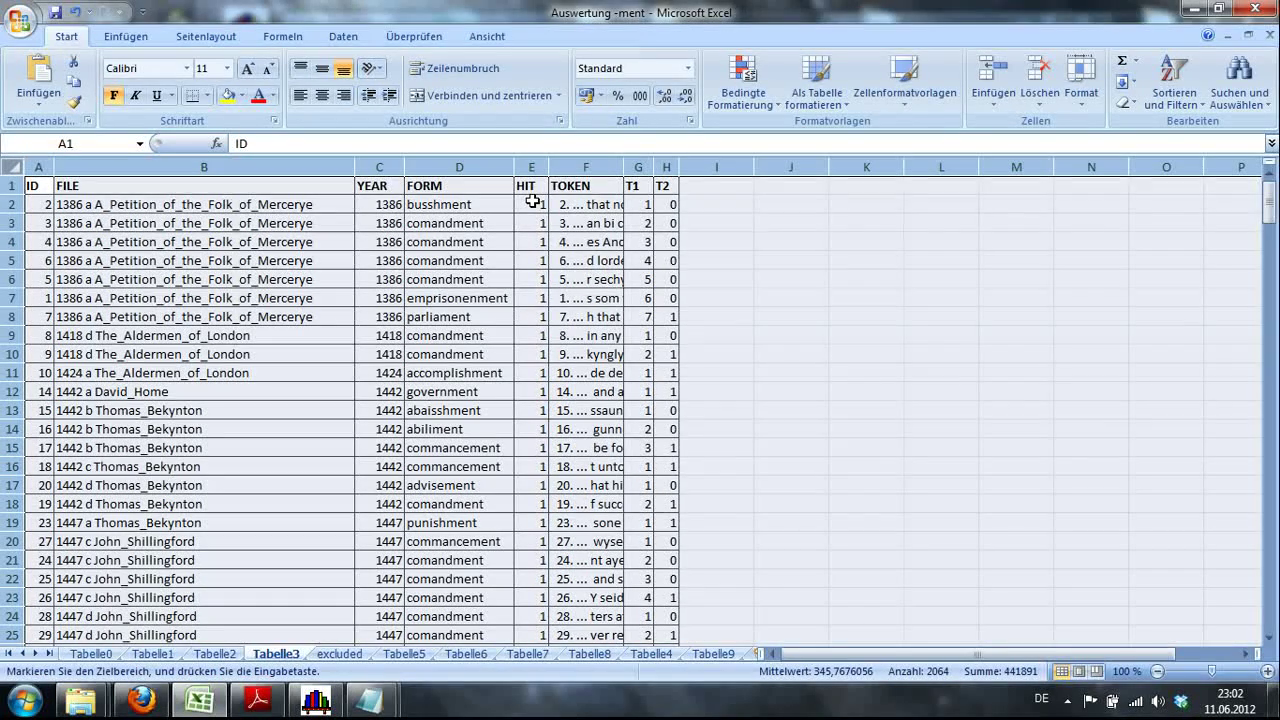
click(579, 200)
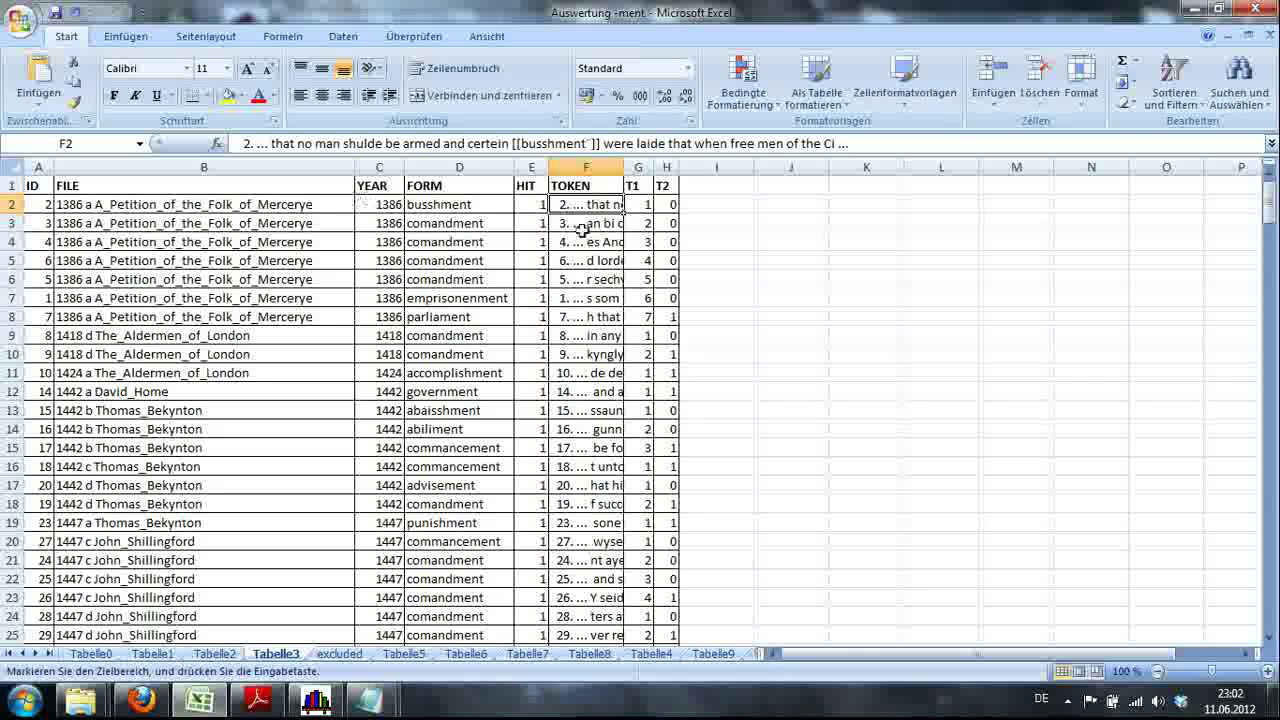
click(641, 207)
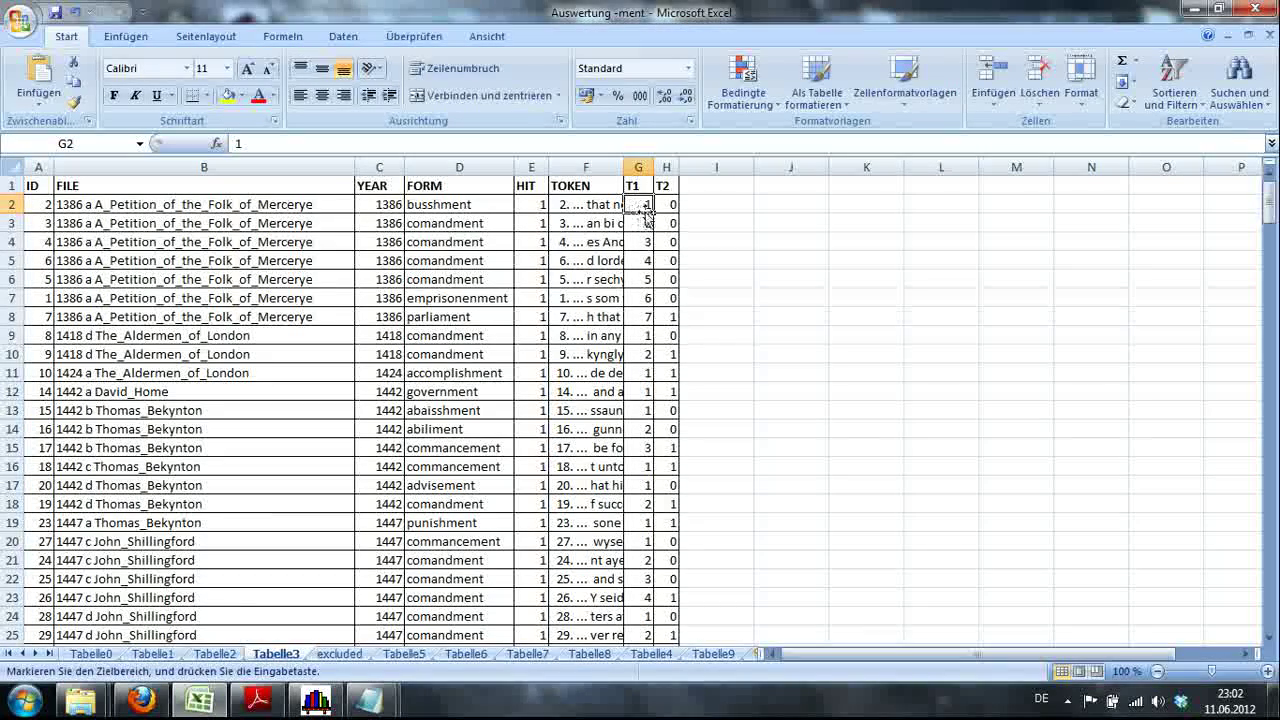
Step: Enter the formula =WENN(B2=B3;G2+1;1) in cell G3 and fill it down the whole T1 column
click(641, 222)
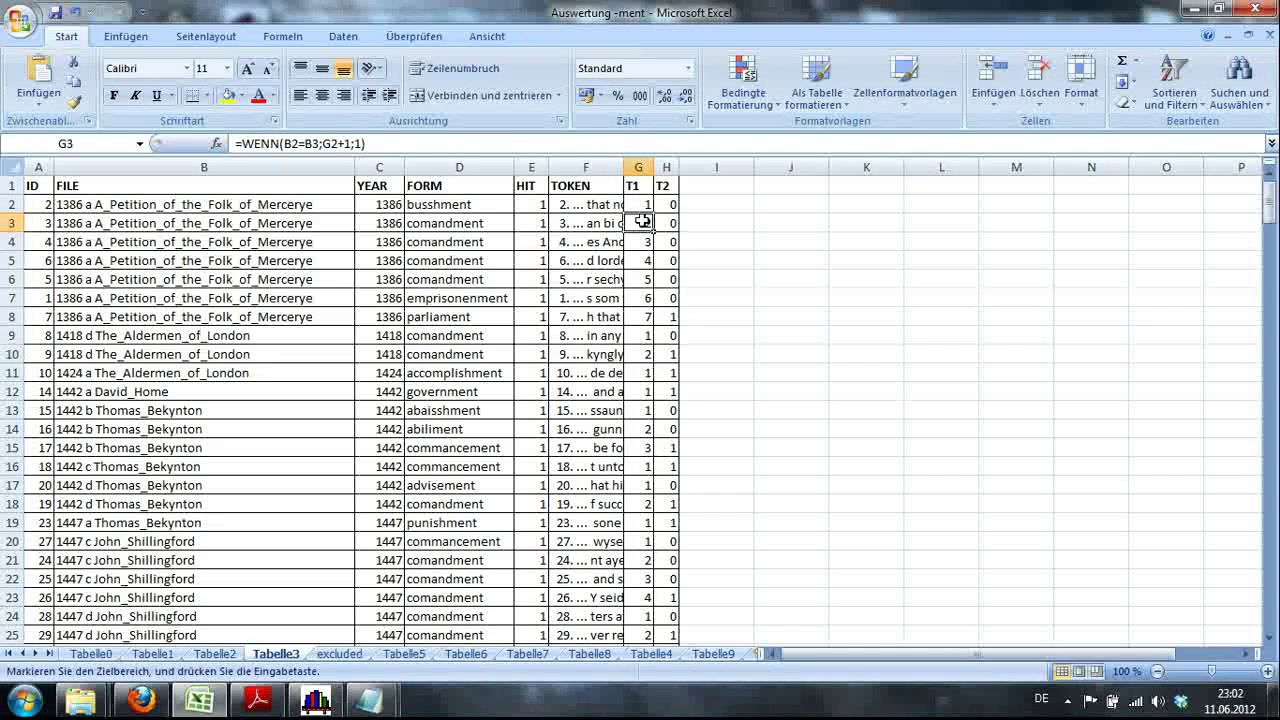
text(=WE)
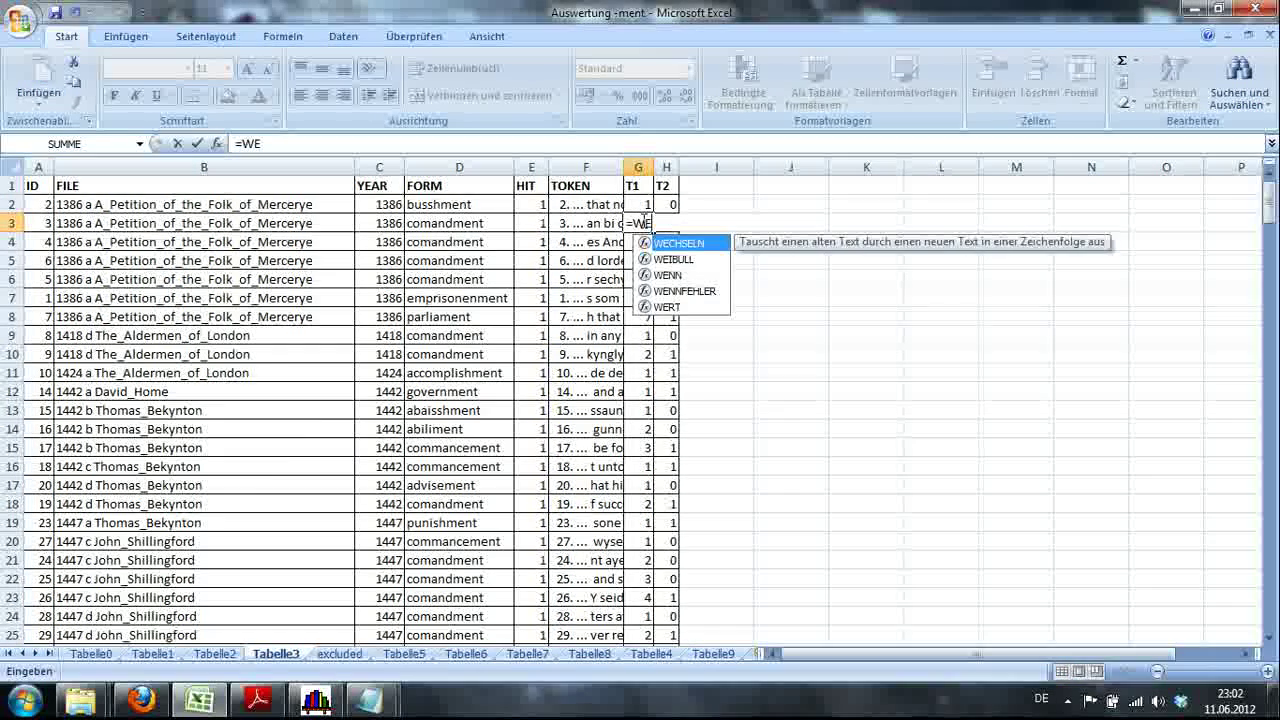
text(NN()
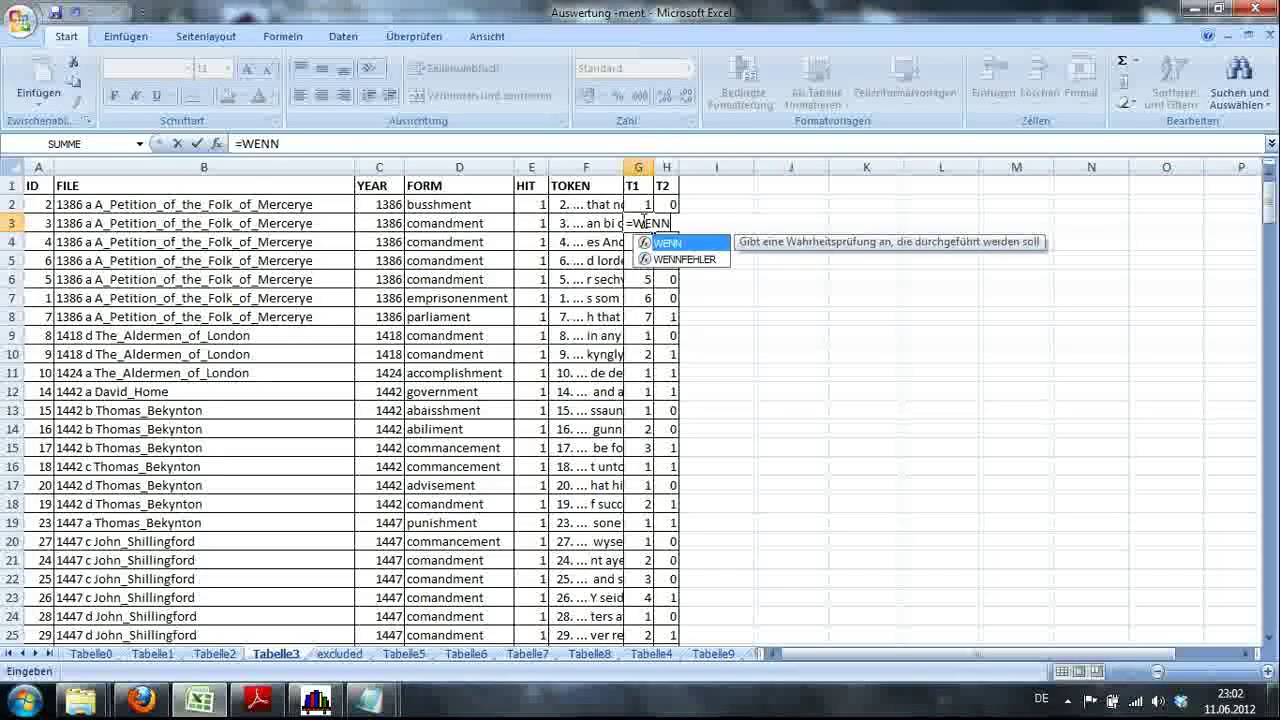
click(316, 204)
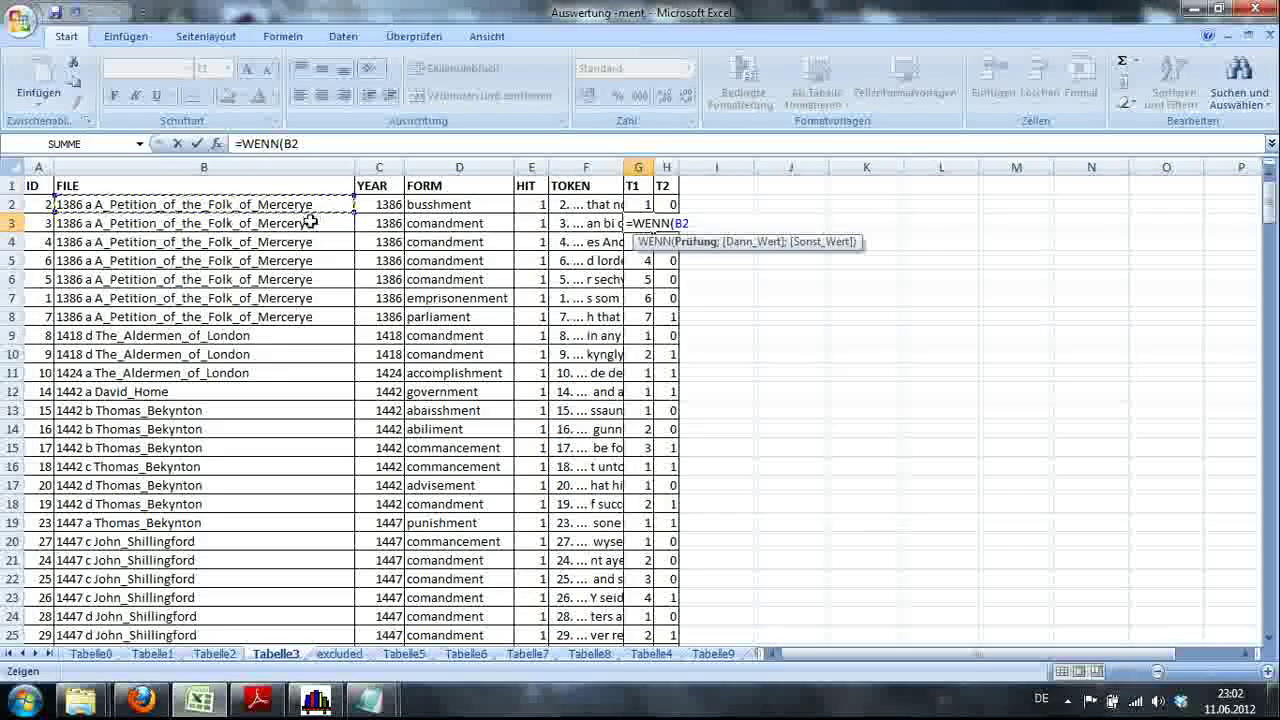
click(311, 222)
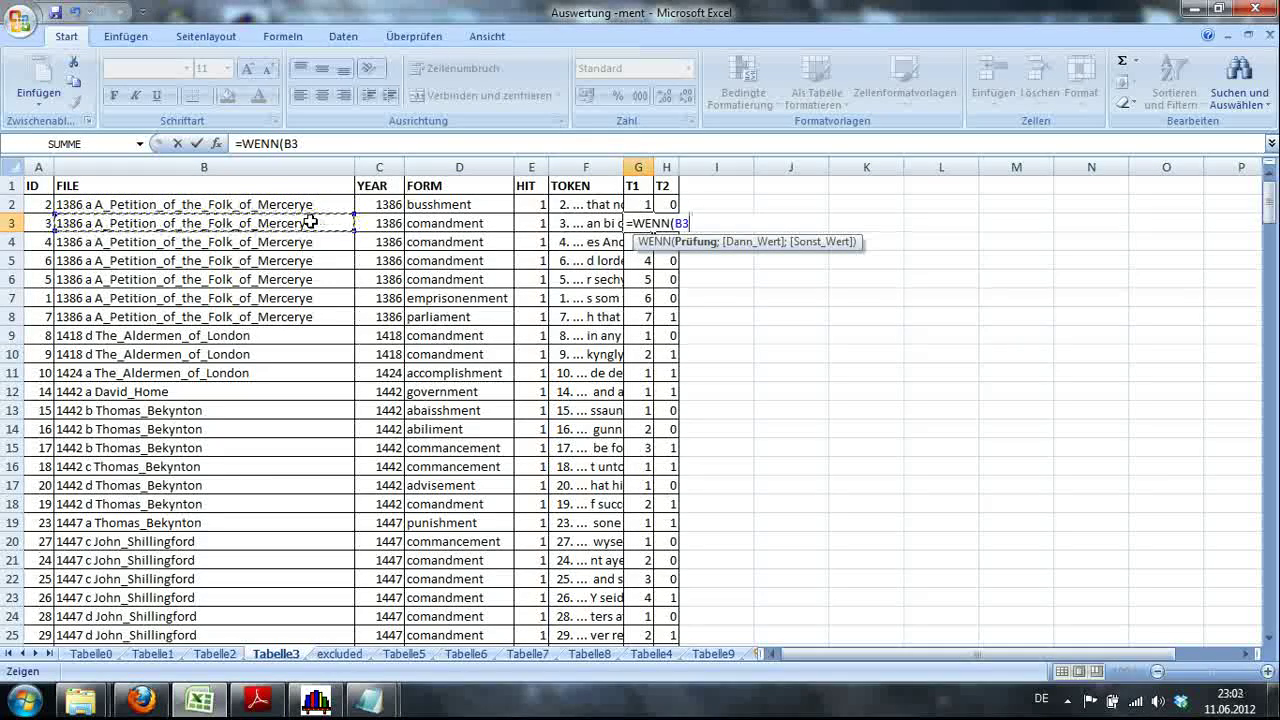
click(311, 206)
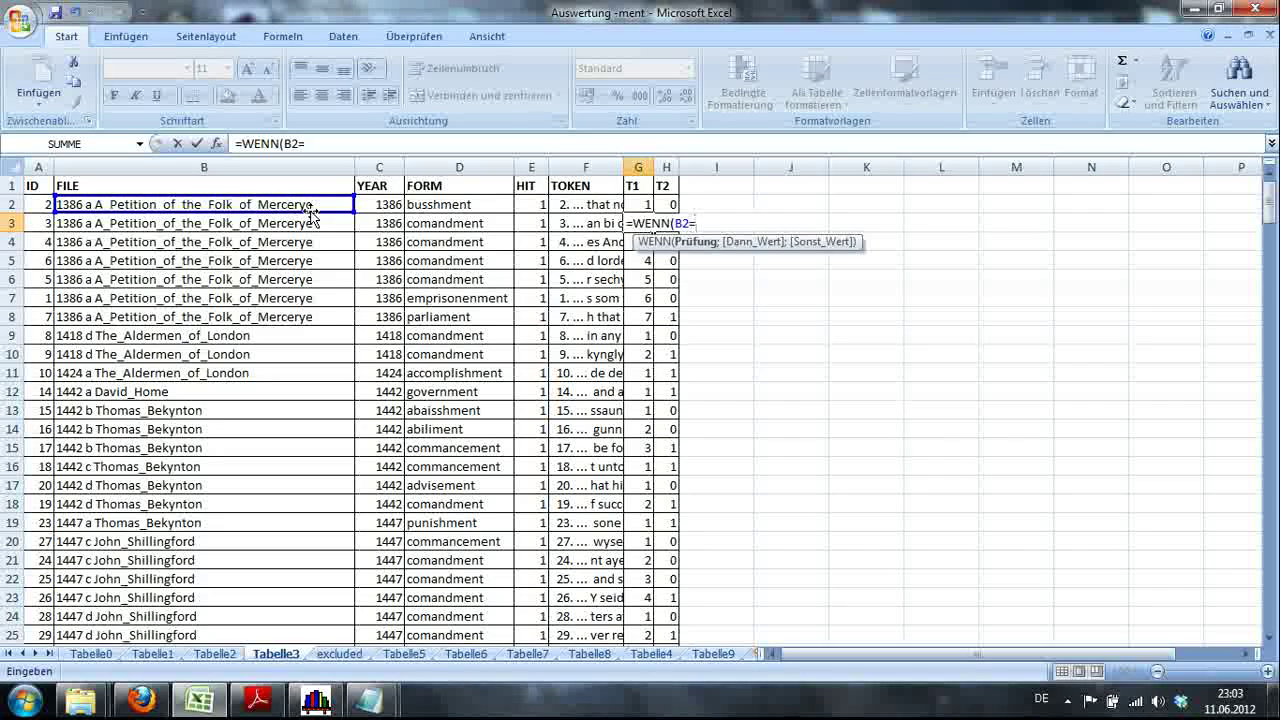
click(311, 223)
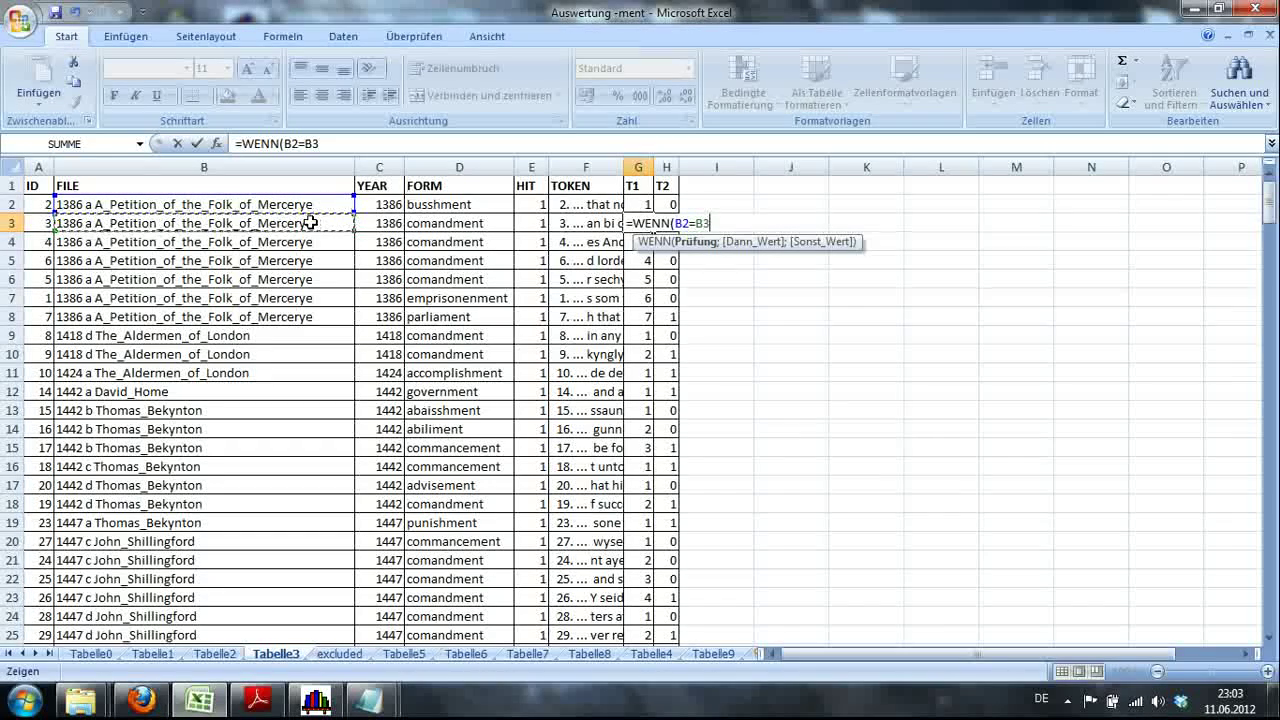
text(;)
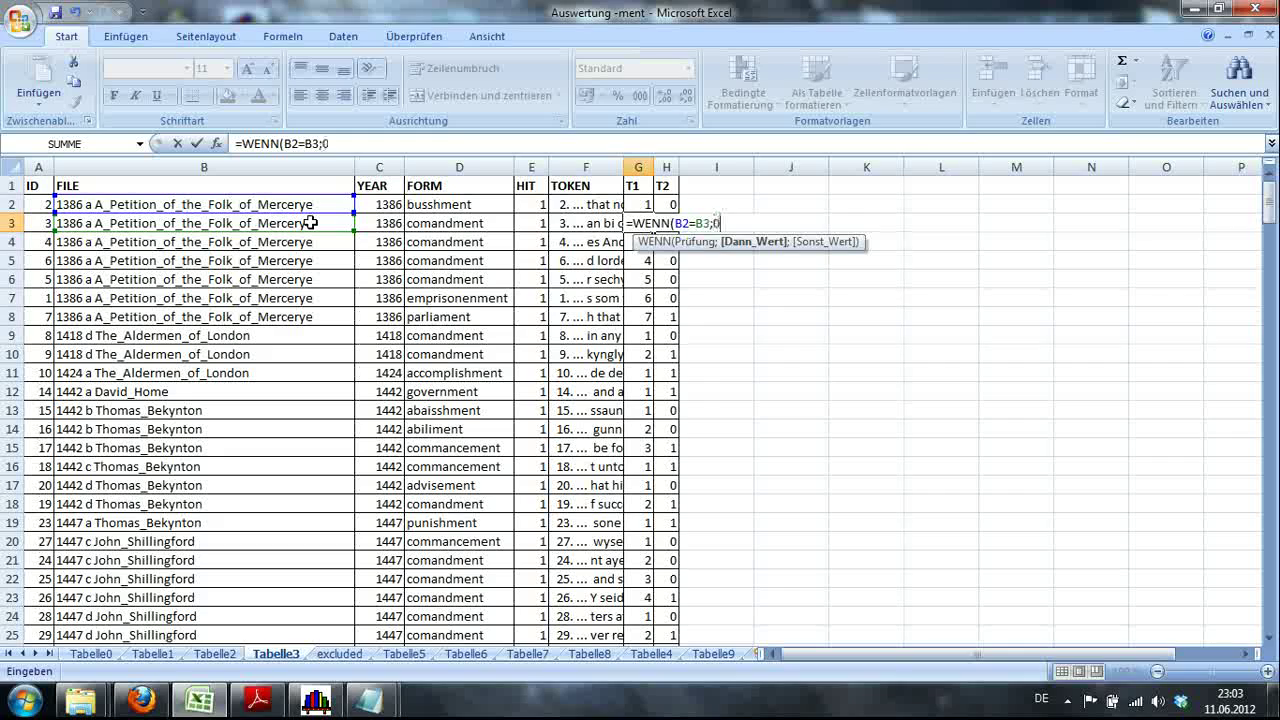
text(0;)
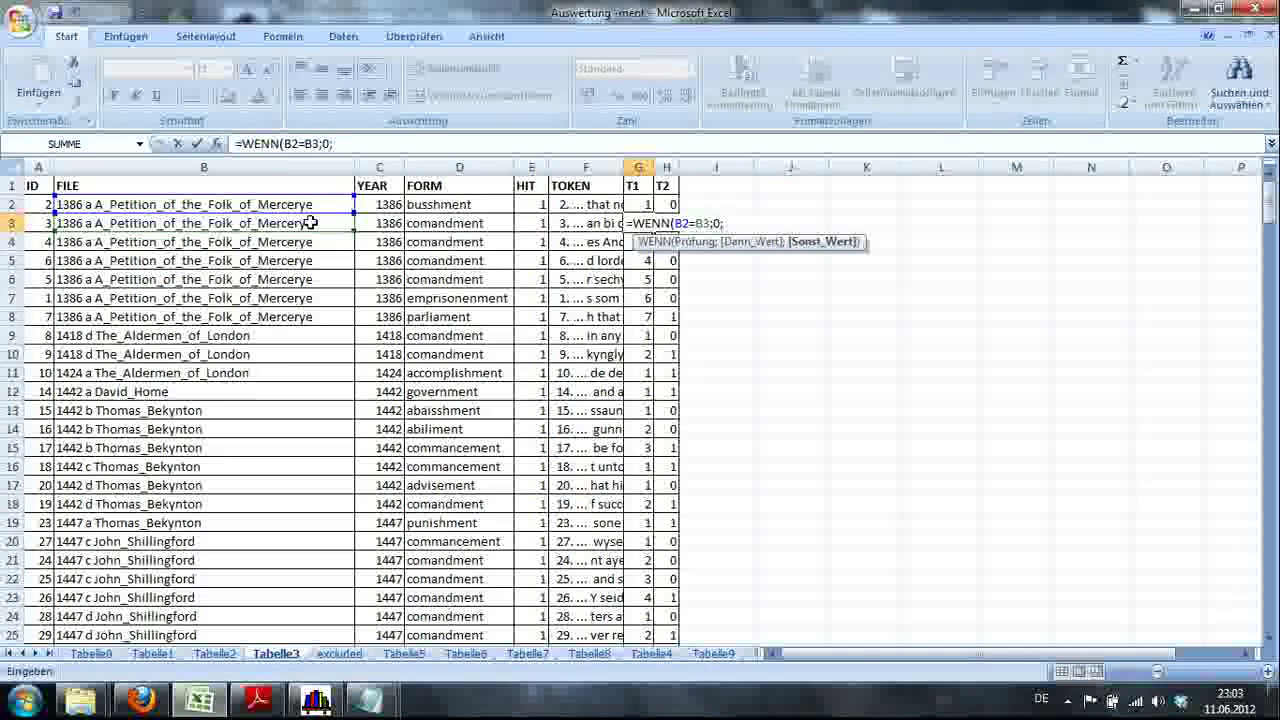
key(BackSpace)
key(BackSpace)
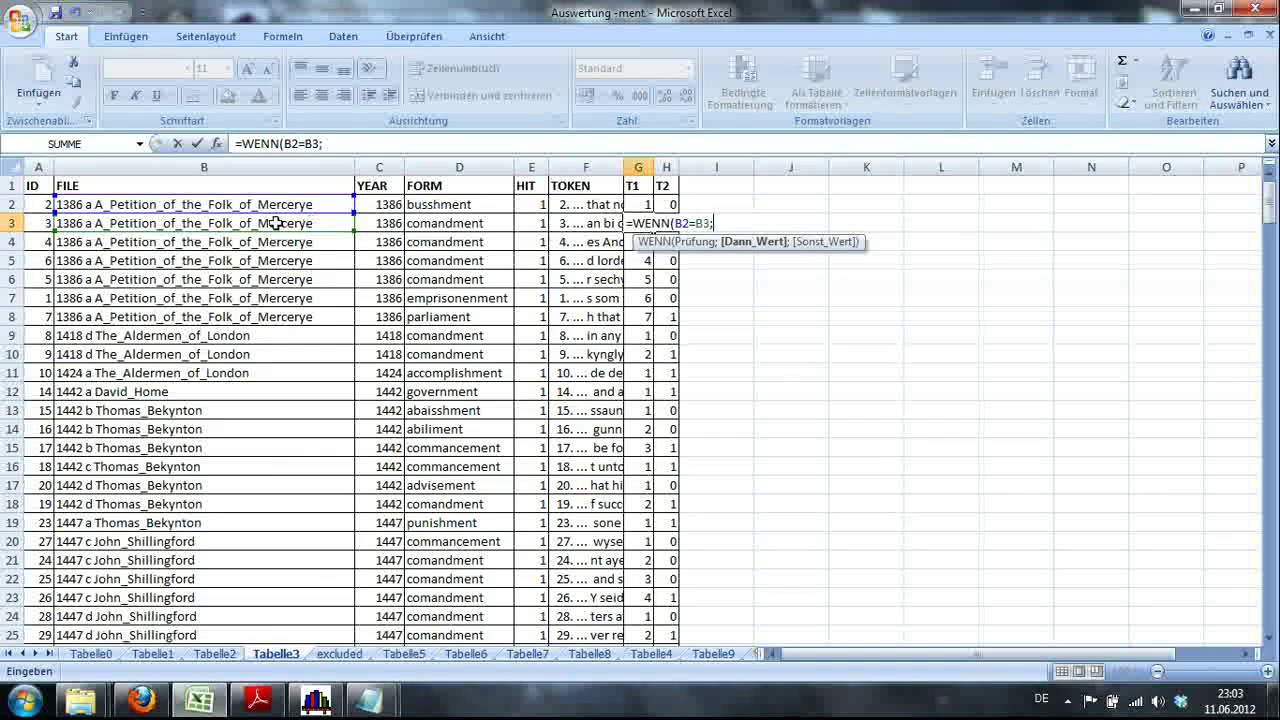
click(644, 204)
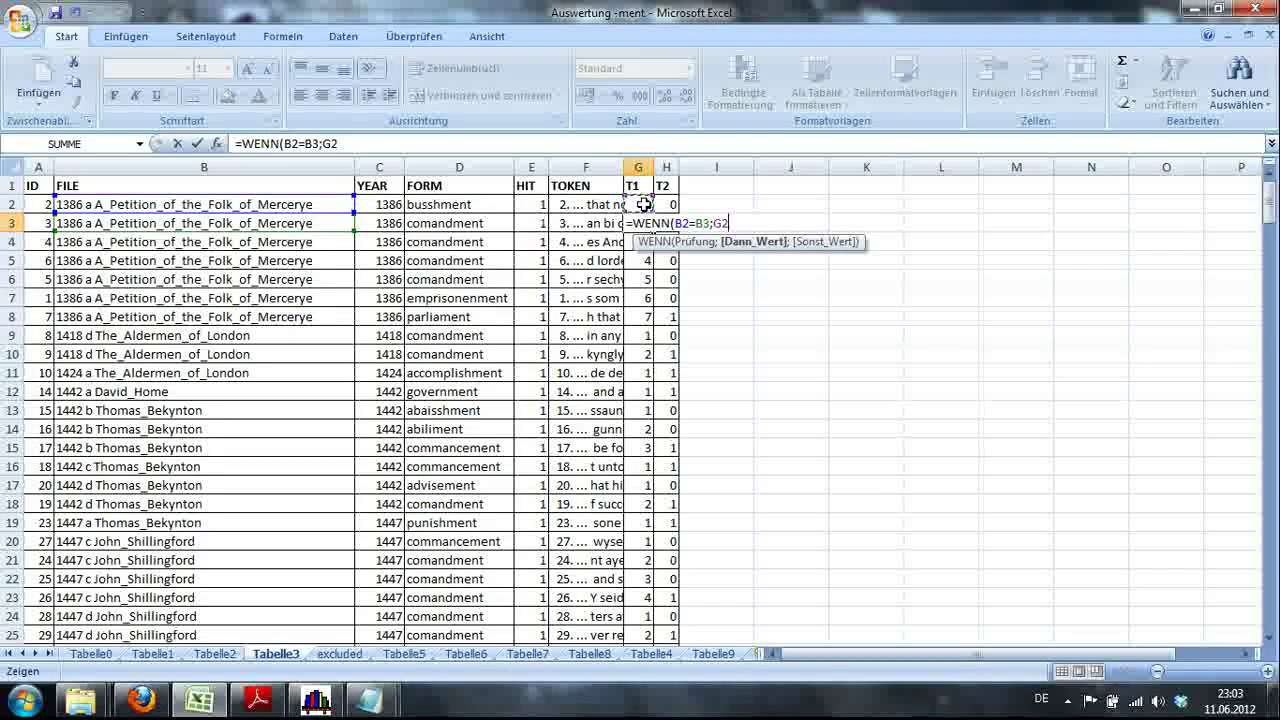
text(+)
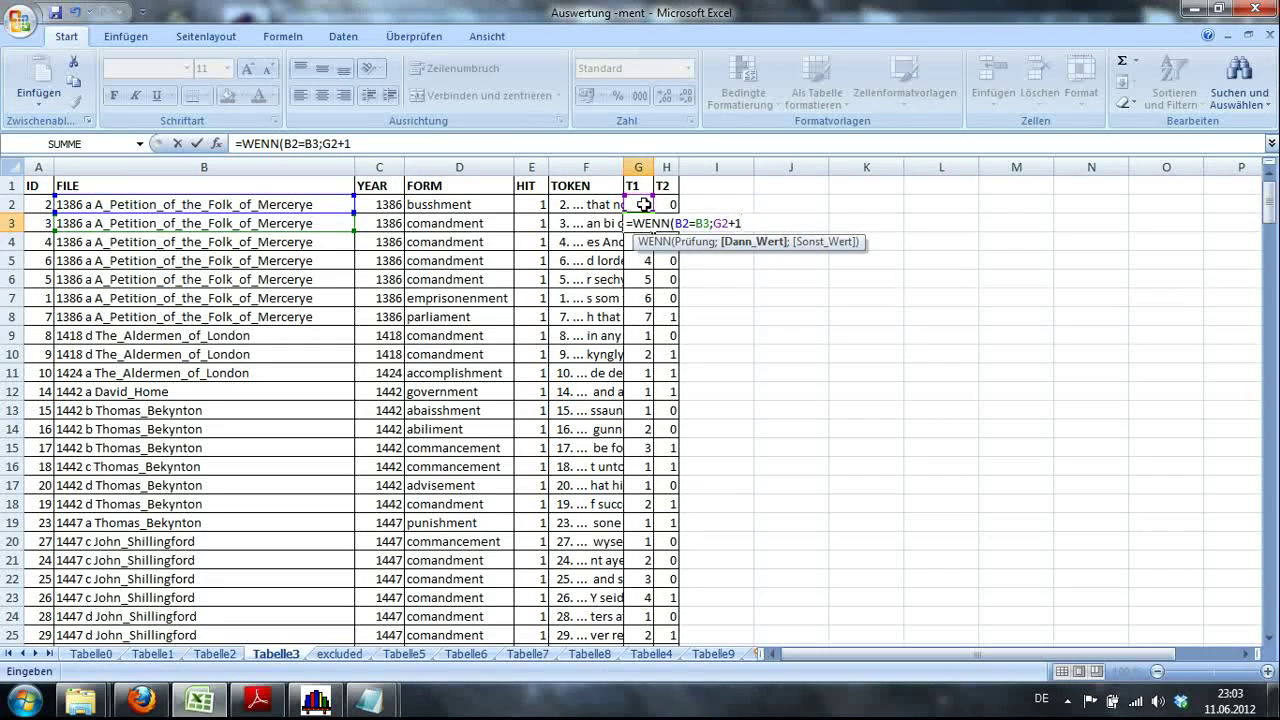
text(1;1)
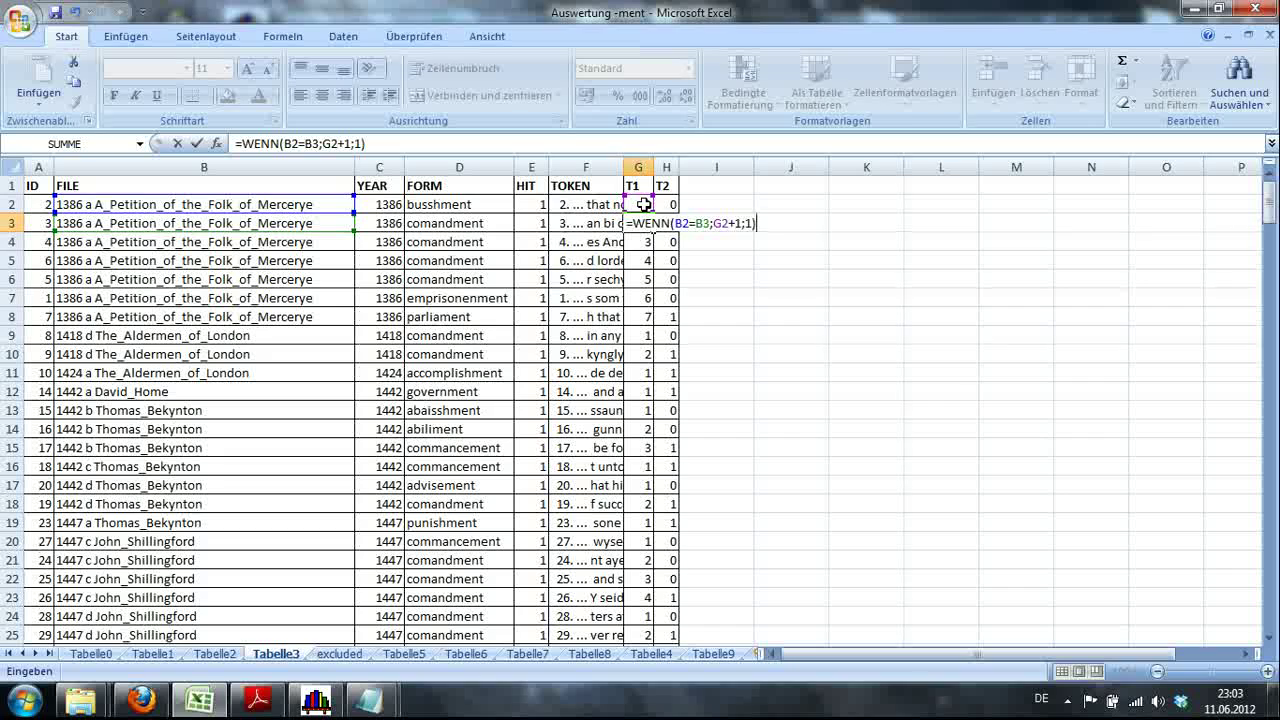
key(Return)
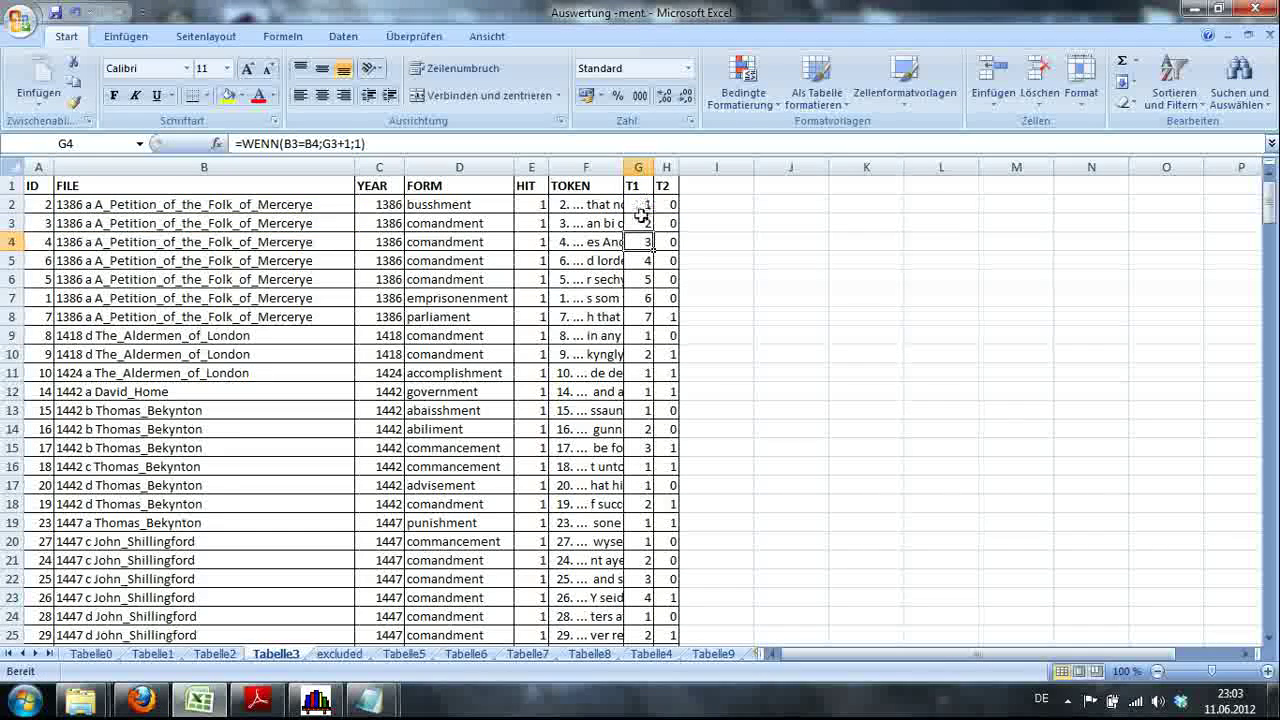
click(645, 222)
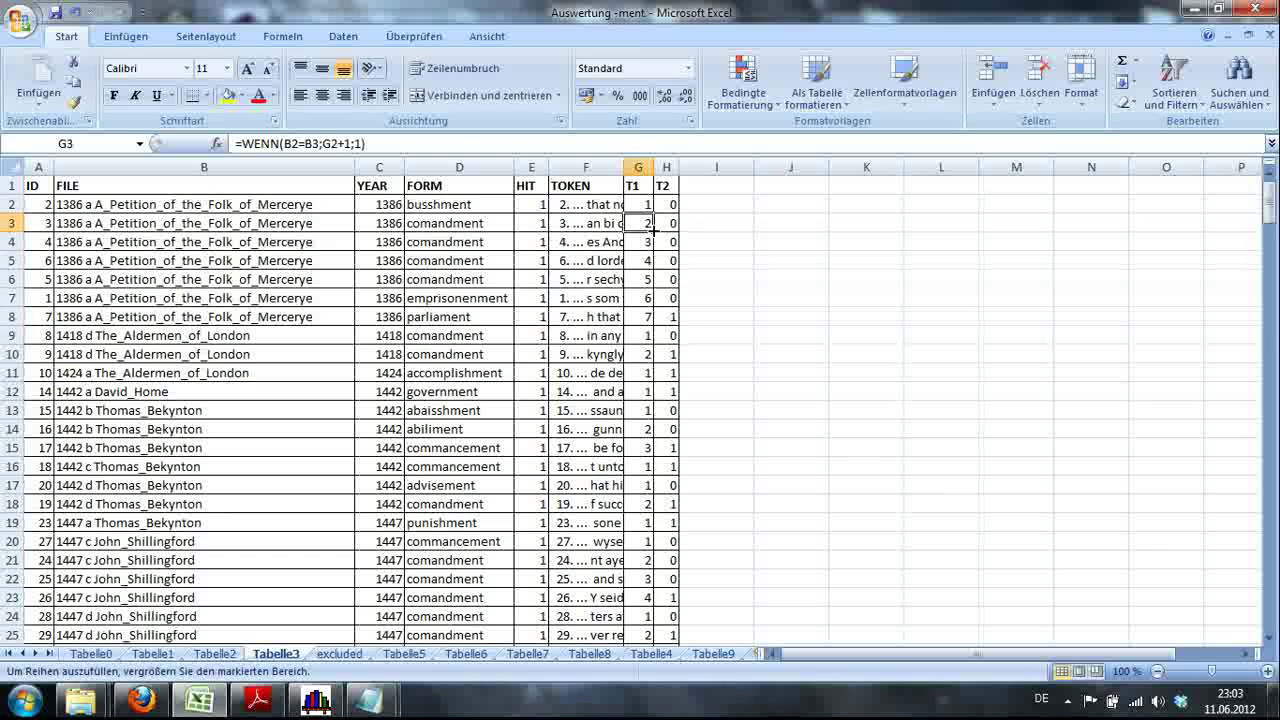
double_click(652, 230)
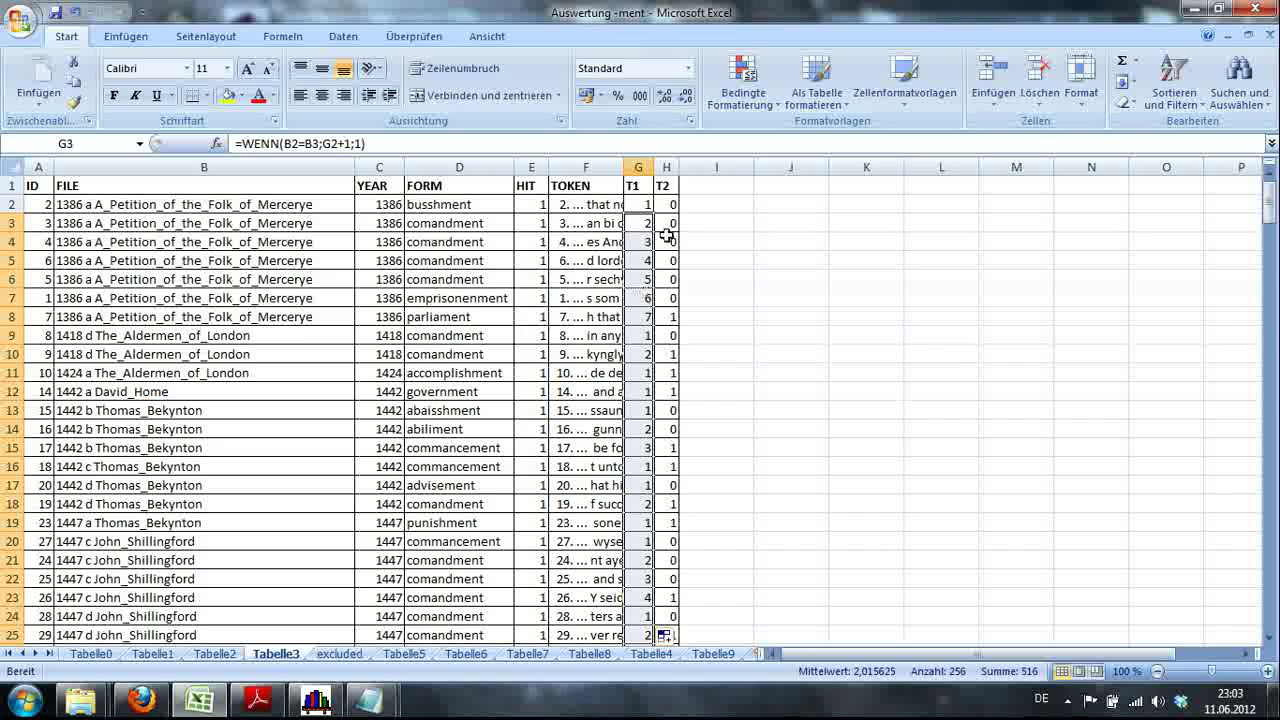
Step: Enter the formula =WENN(B2=B3;0;1) in cell H2 and fill it down the whole T2 column
click(669, 206)
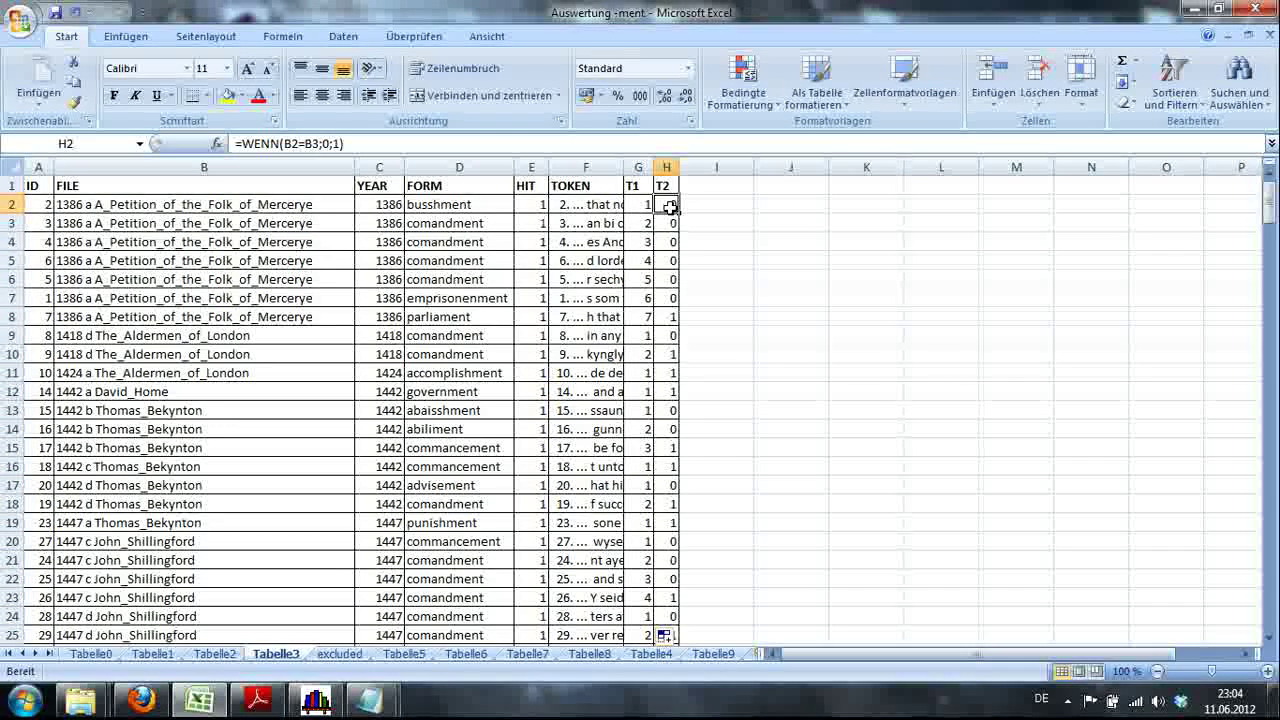
text(=WE)
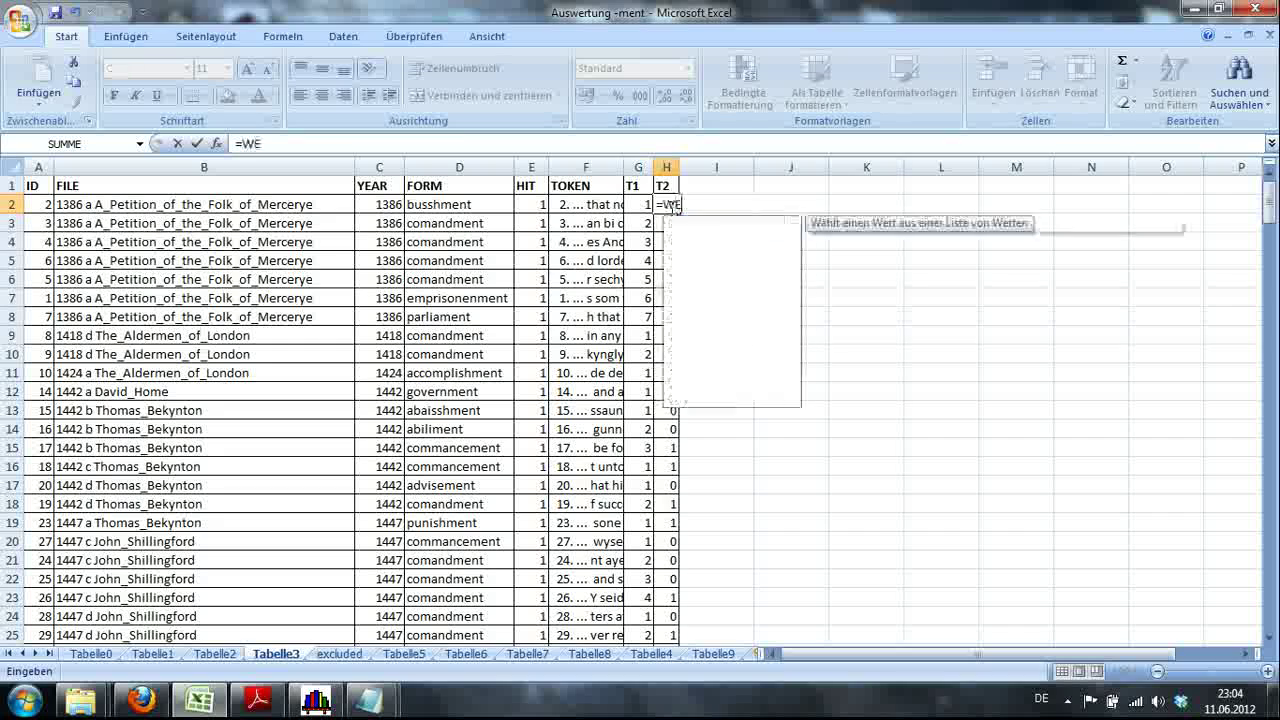
text(NN()
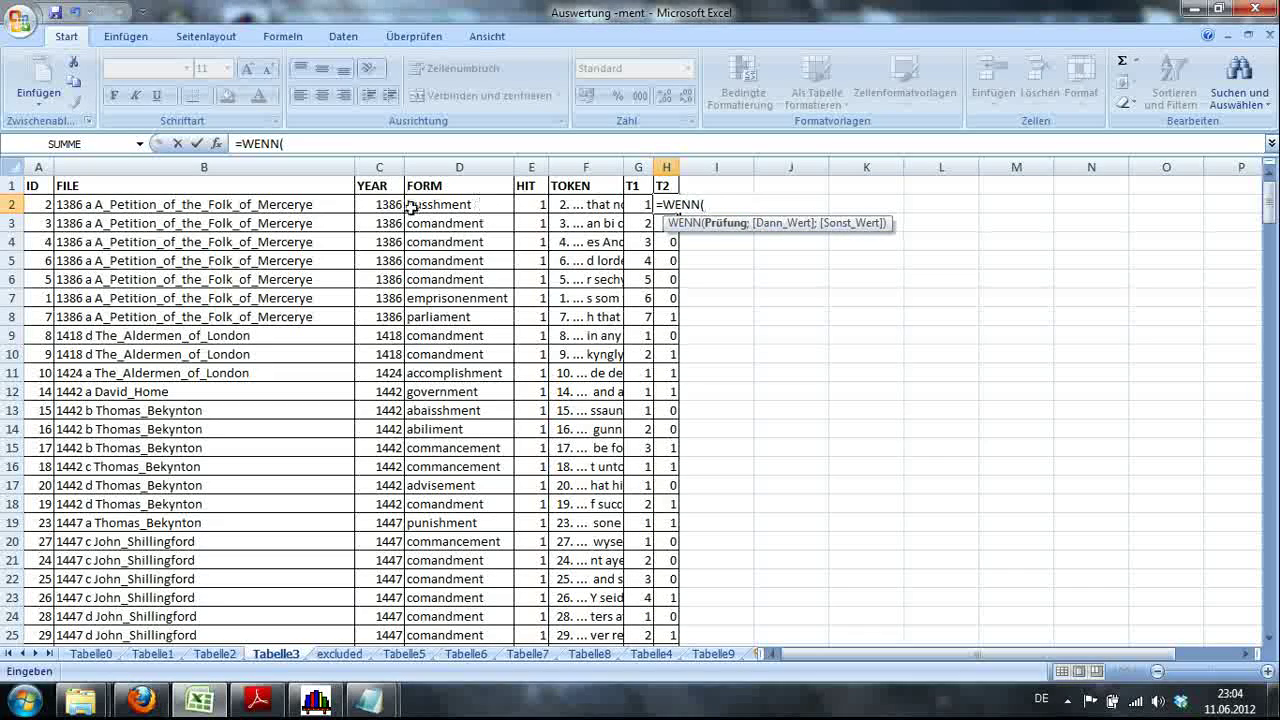
click(338, 205)
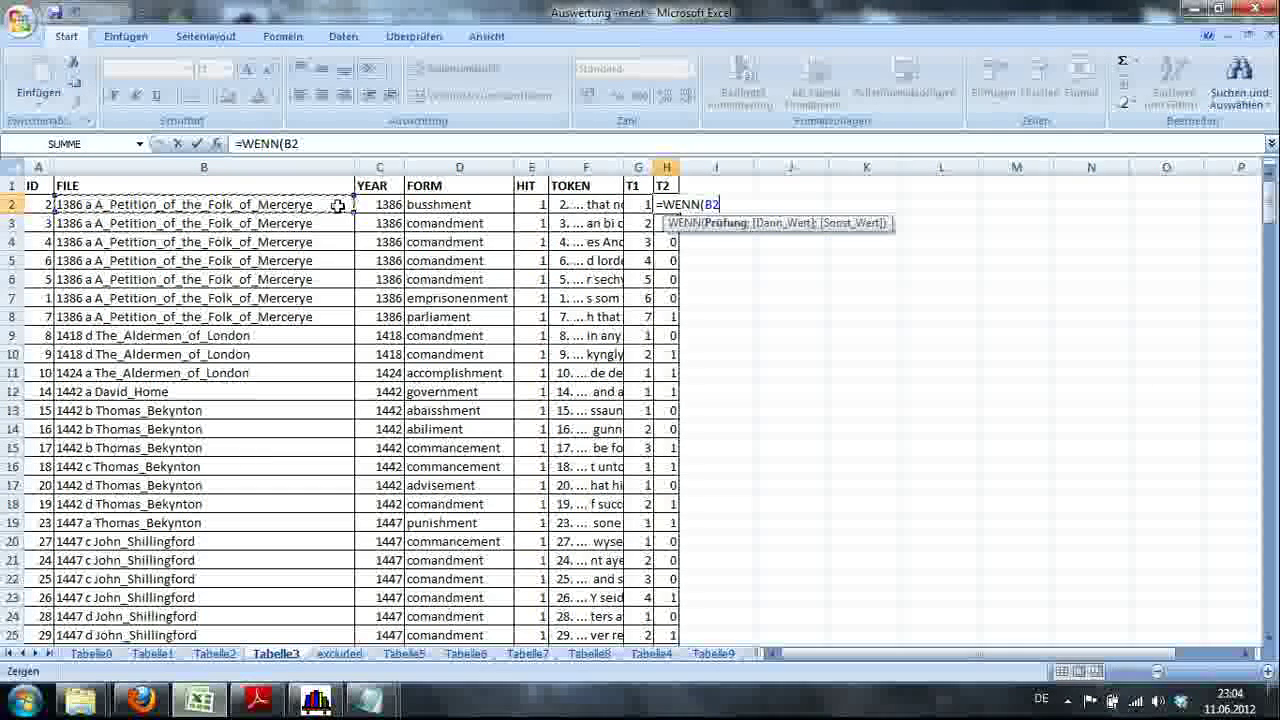
text(=)
click(328, 225)
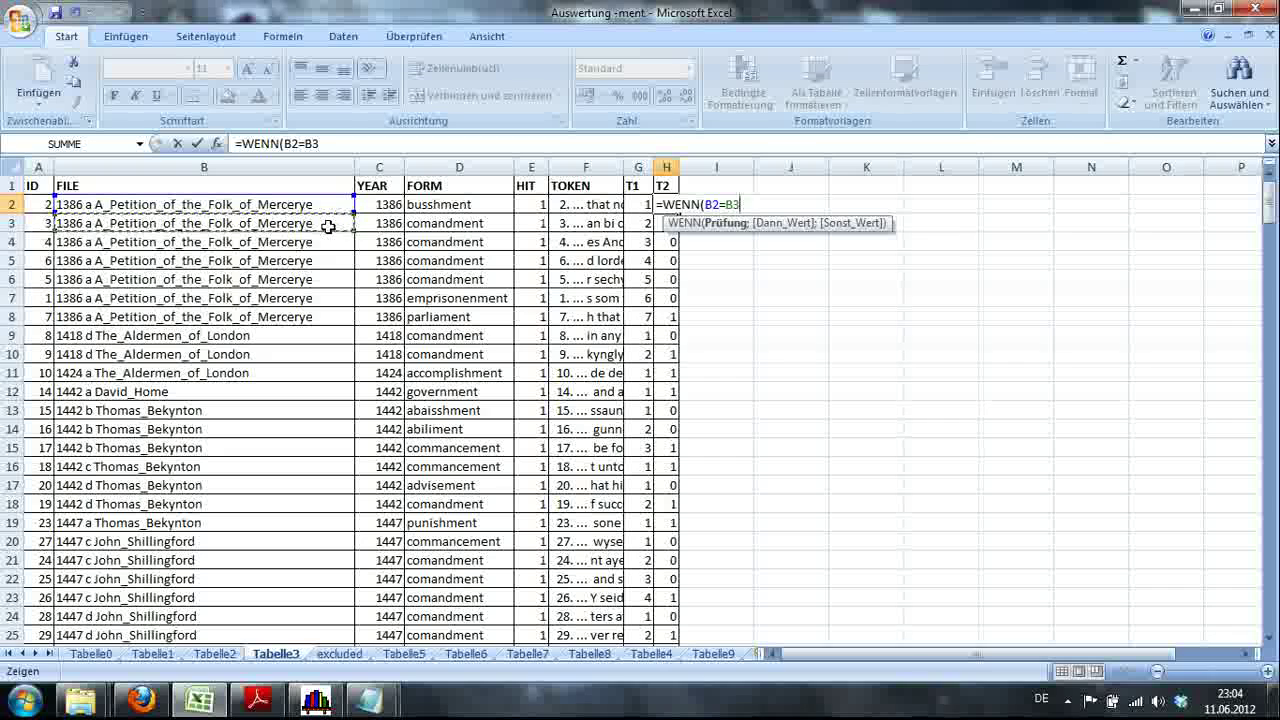
text(;0)
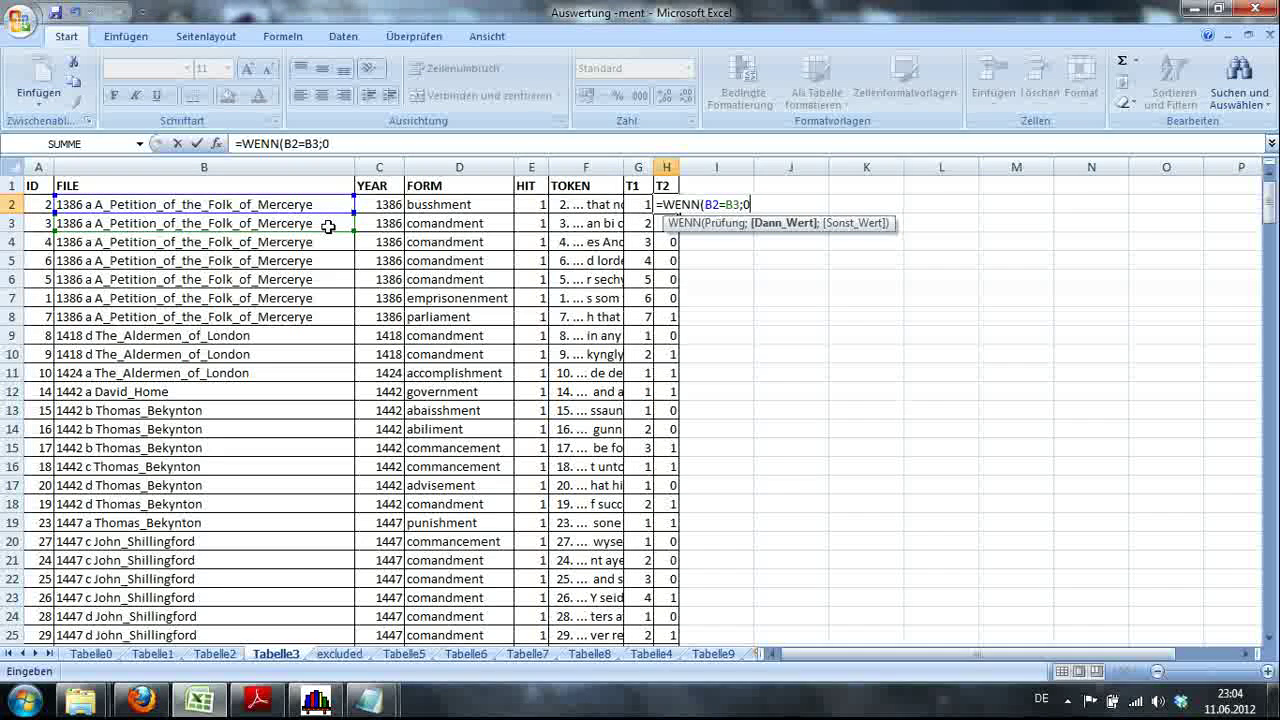
text(;)
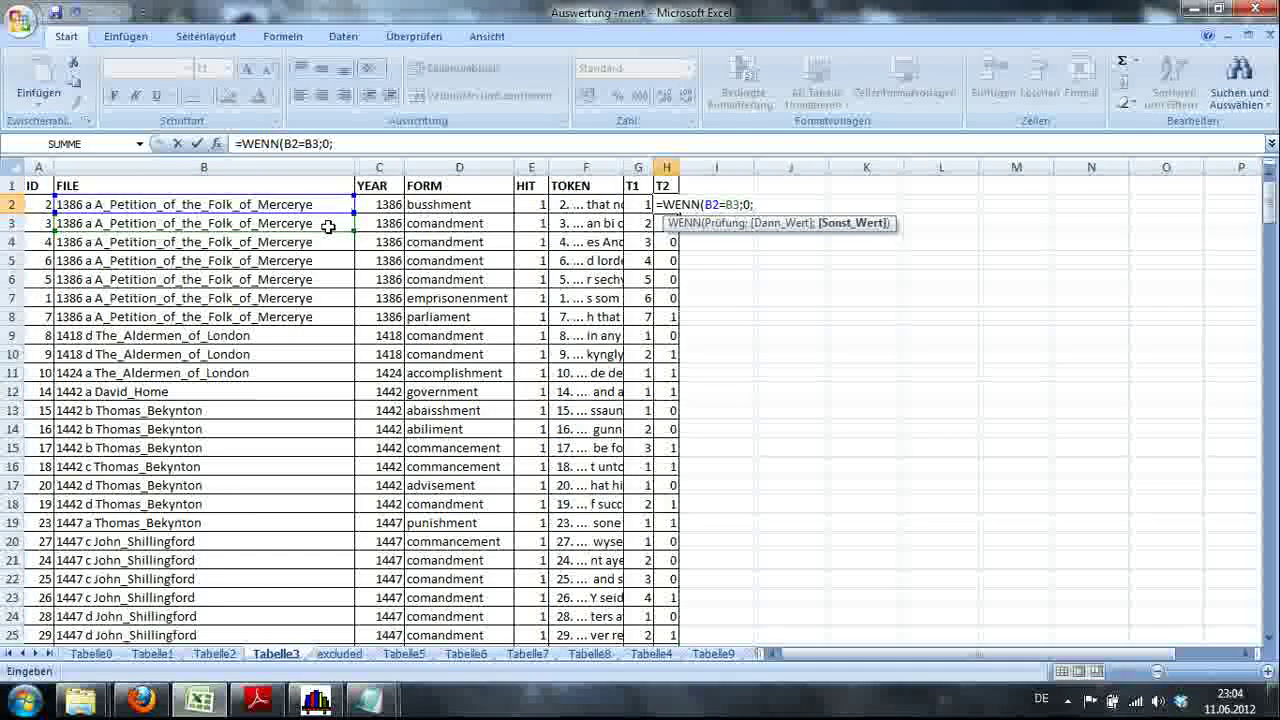
text(1)
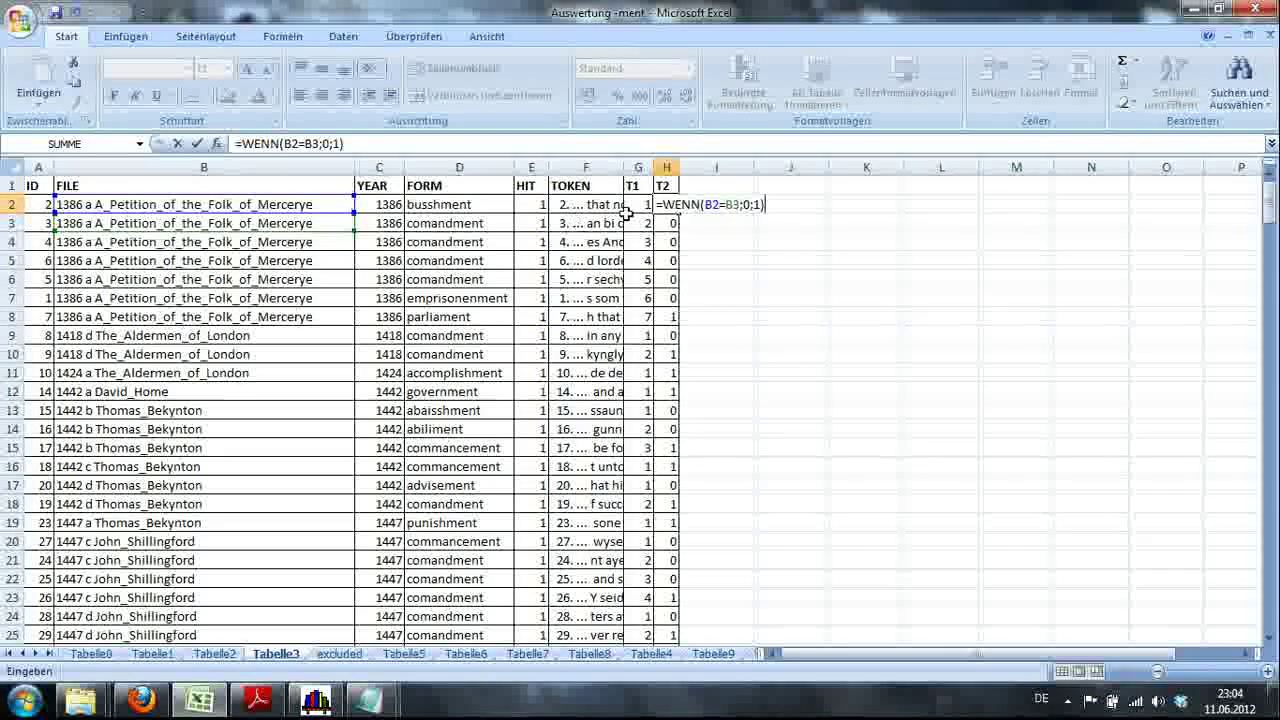
key(Return)
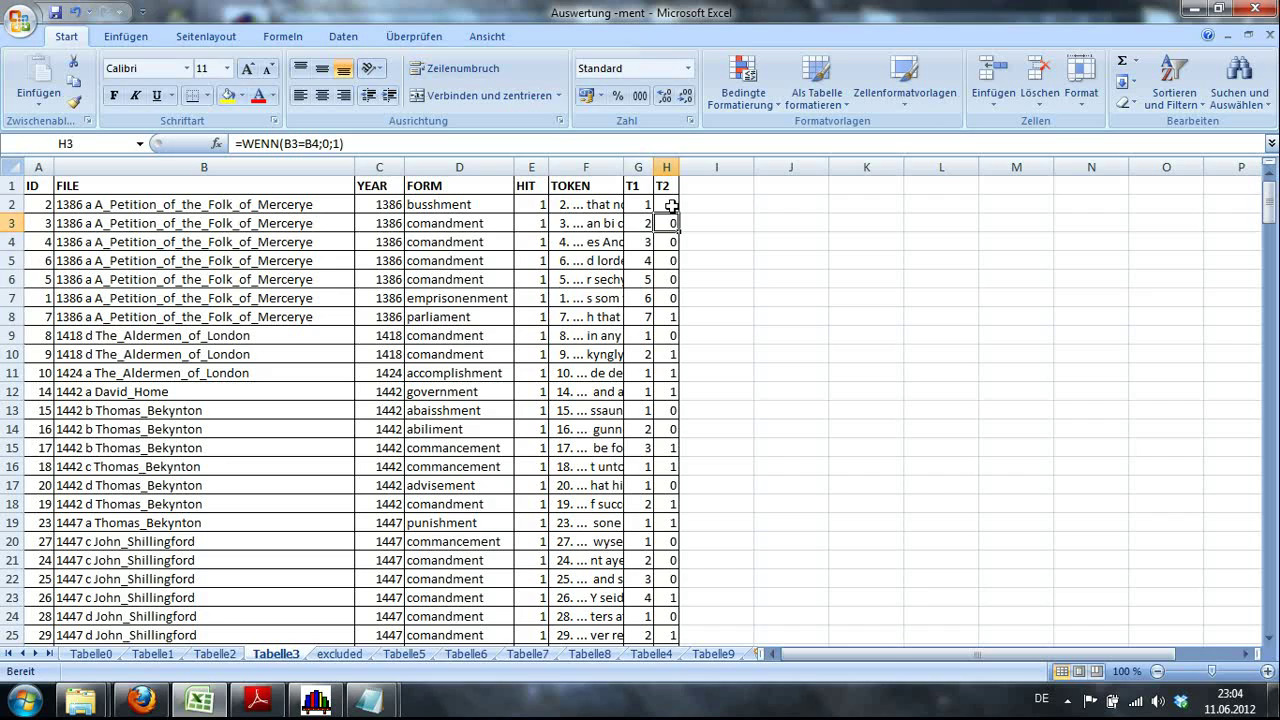
click(670, 205)
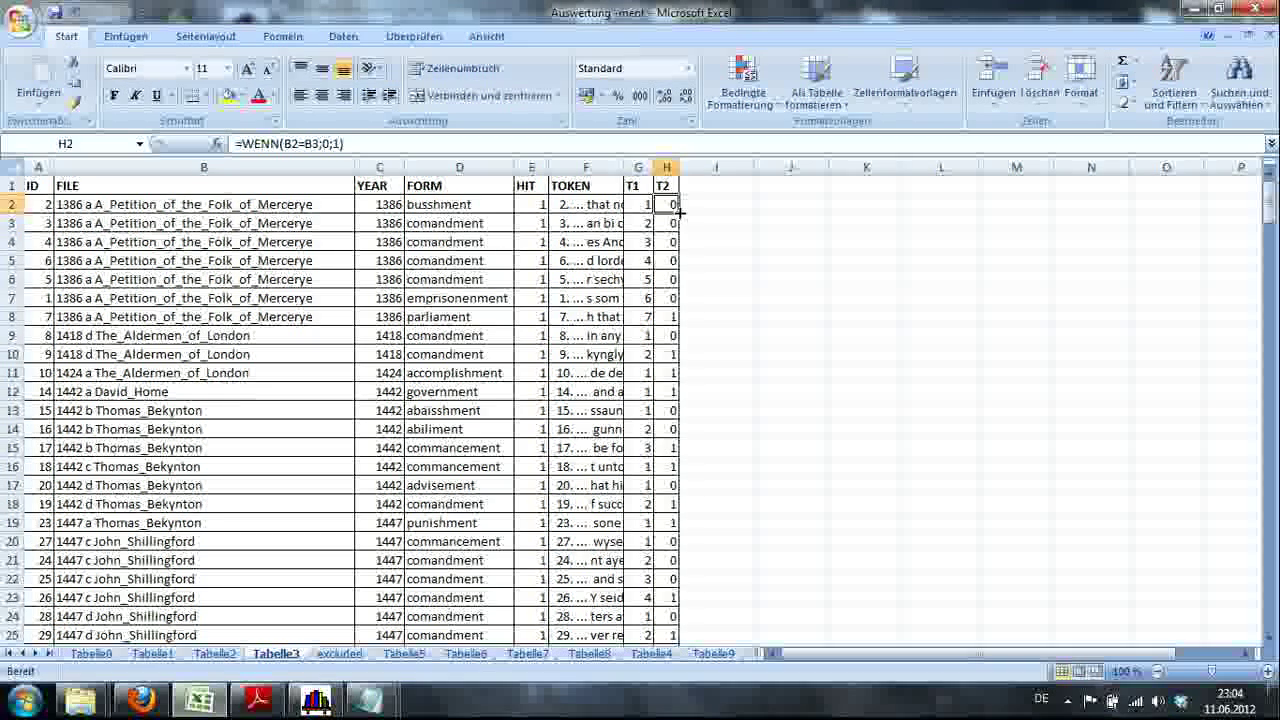
double_click(679, 211)
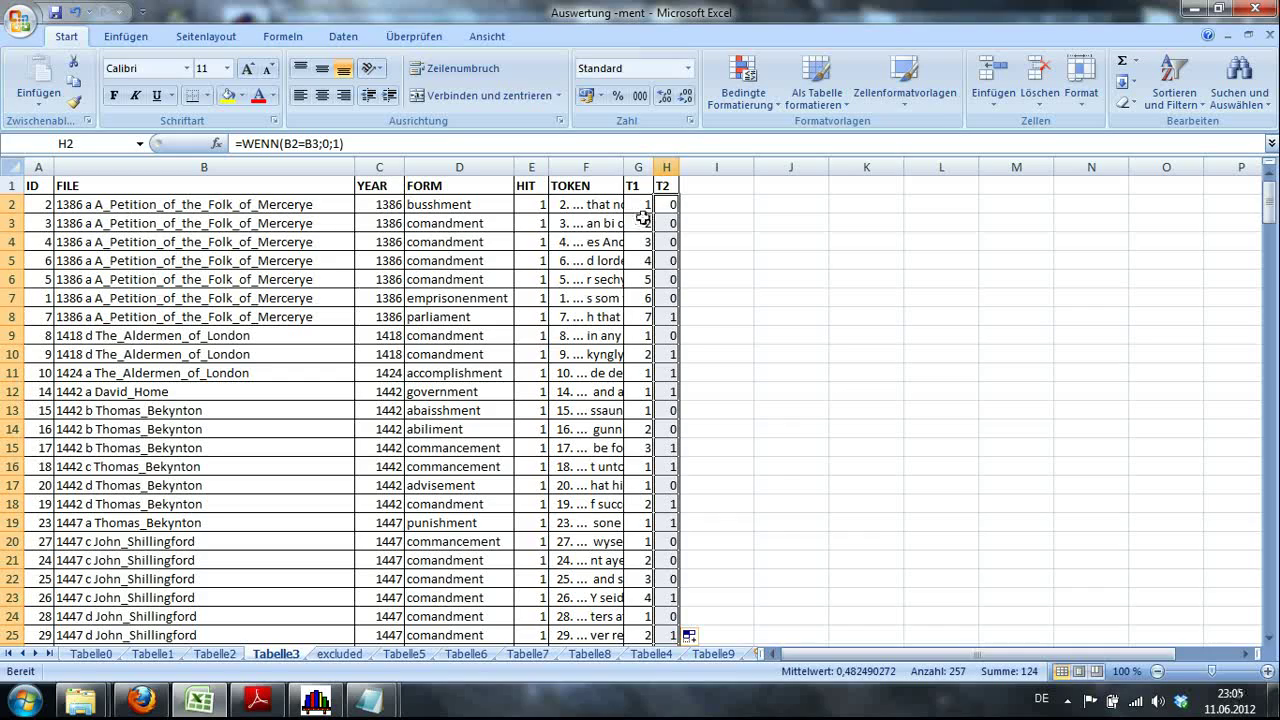
Step: Copy the entire Tabelle3 sheet and paste it over itself as values only (Werte), and check cell G3
click(643, 223)
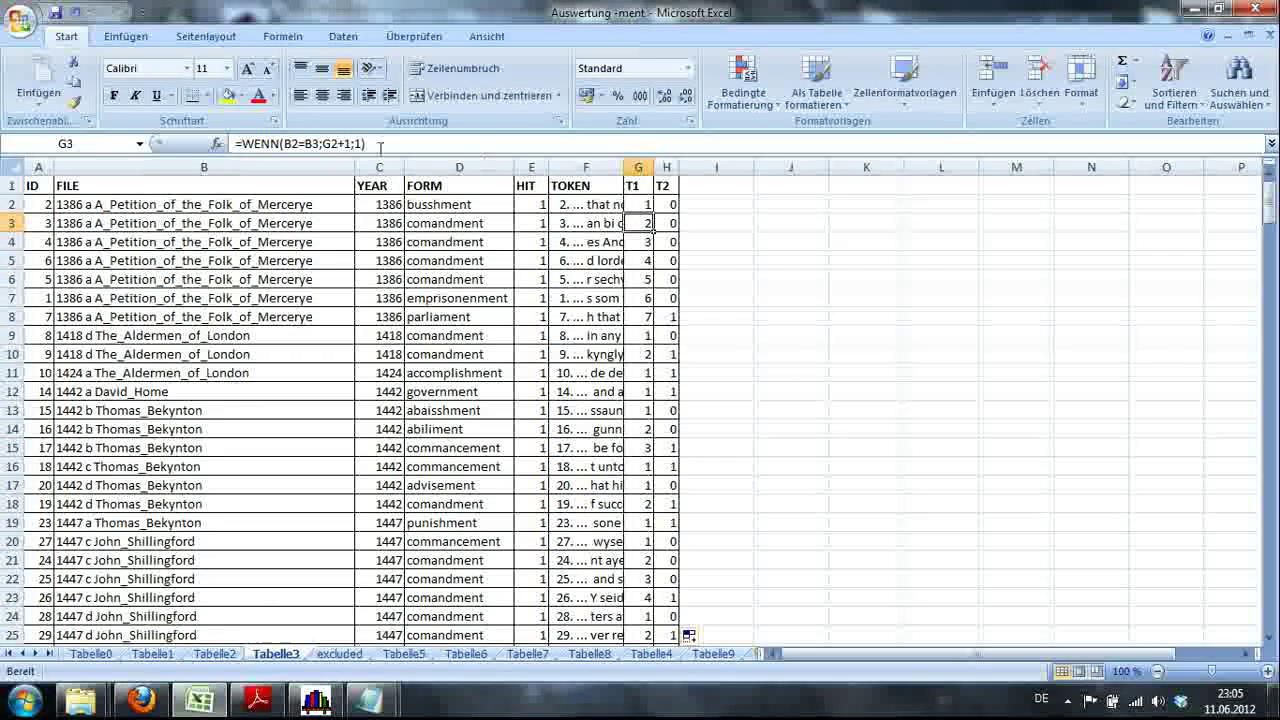
key(ctrl+c)
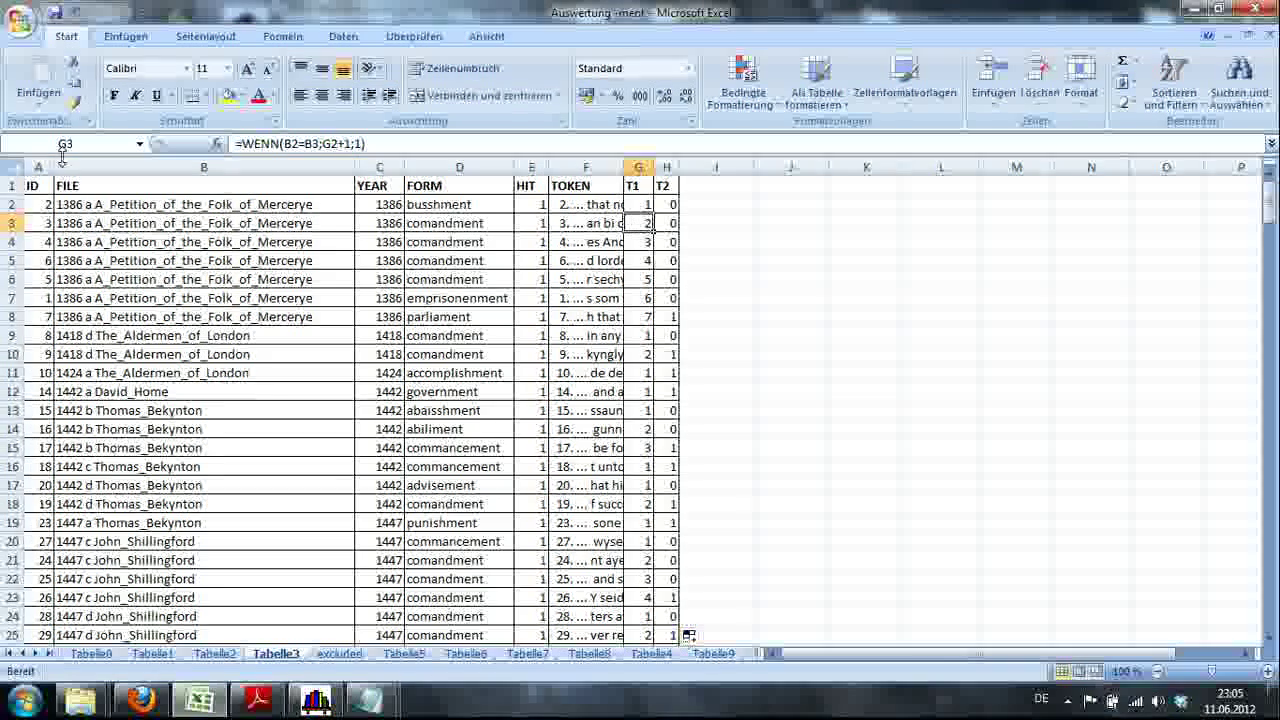
click(14, 169)
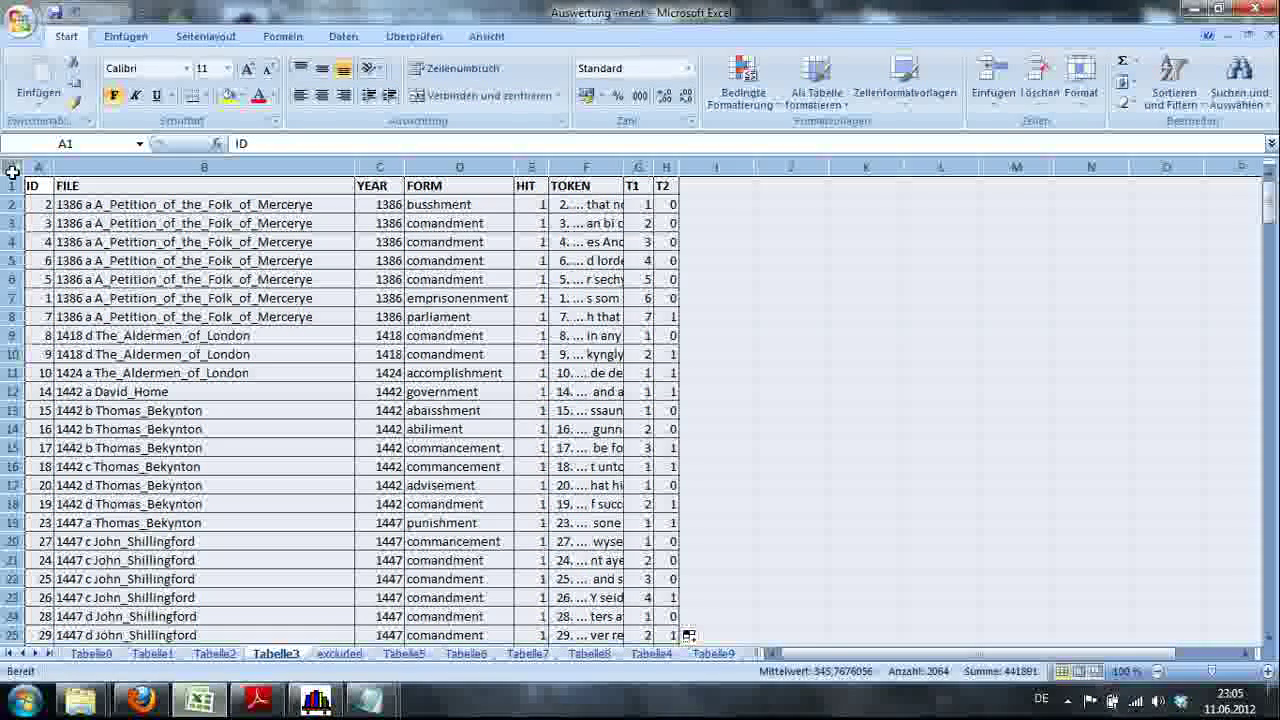
key(ctrl+c)
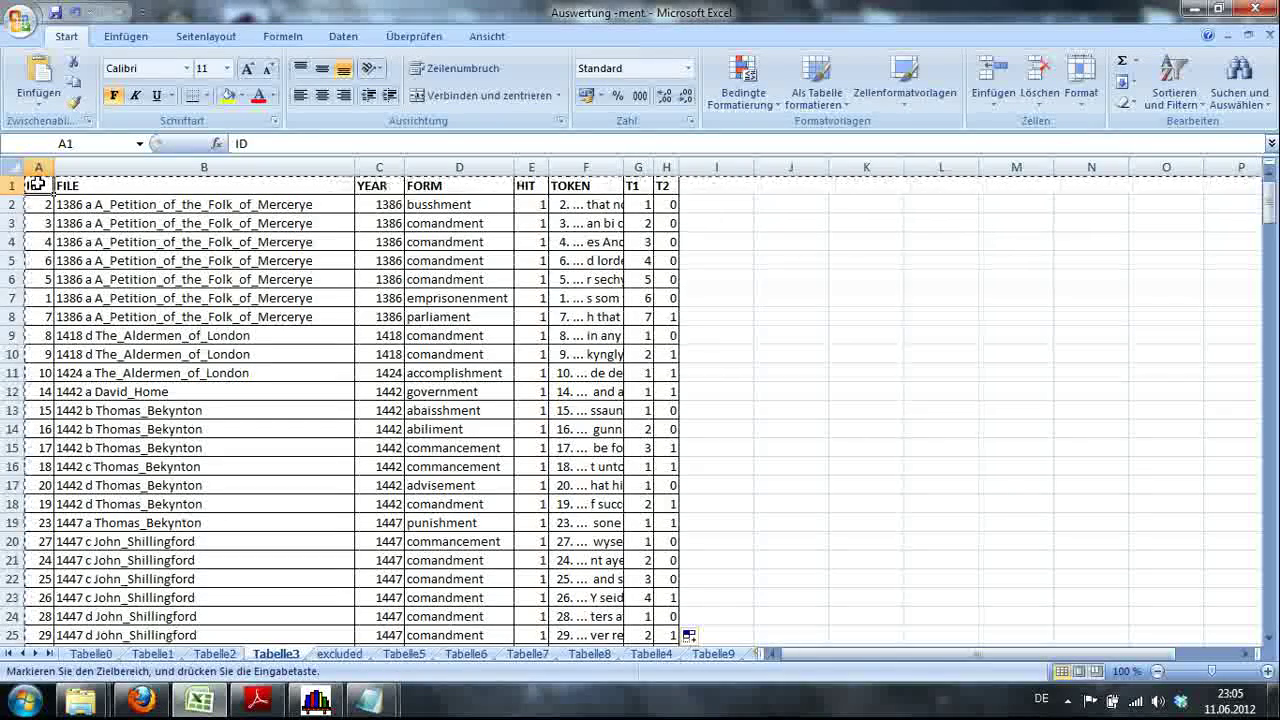
key(ctrl+a)
key(ctrl+v)
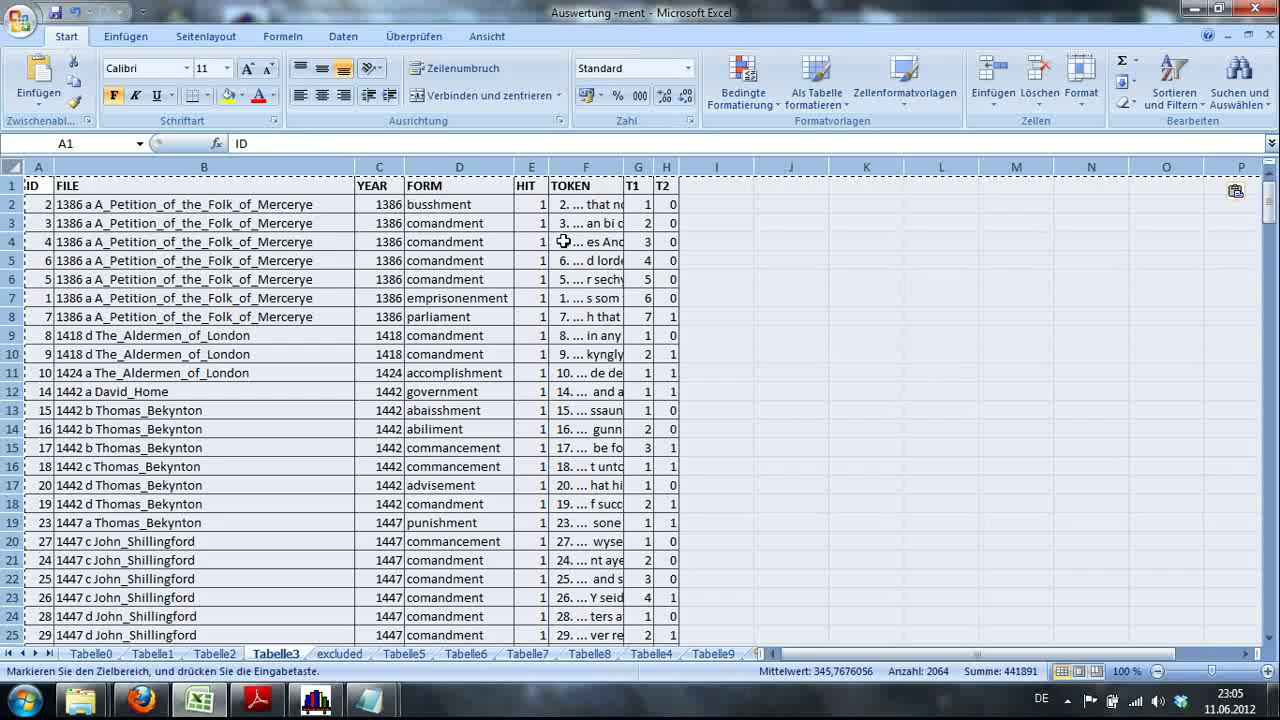
right_click(47, 186)
click(90, 261)
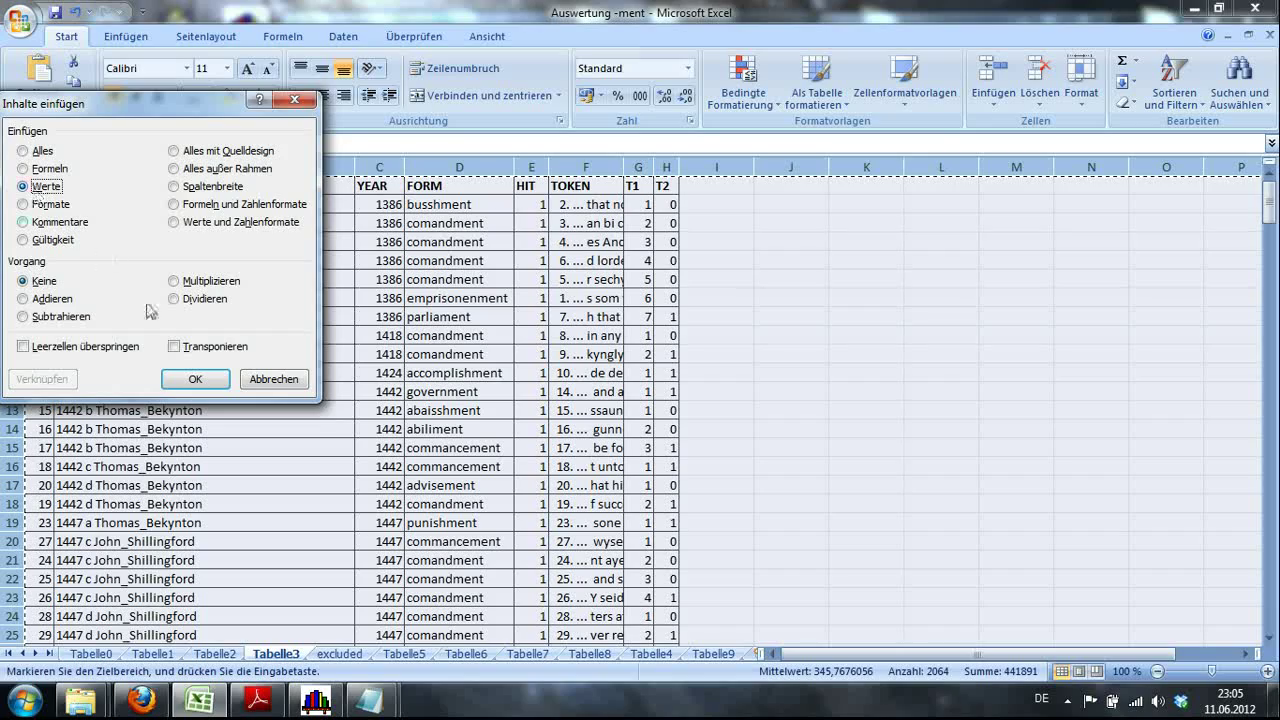
click(190, 378)
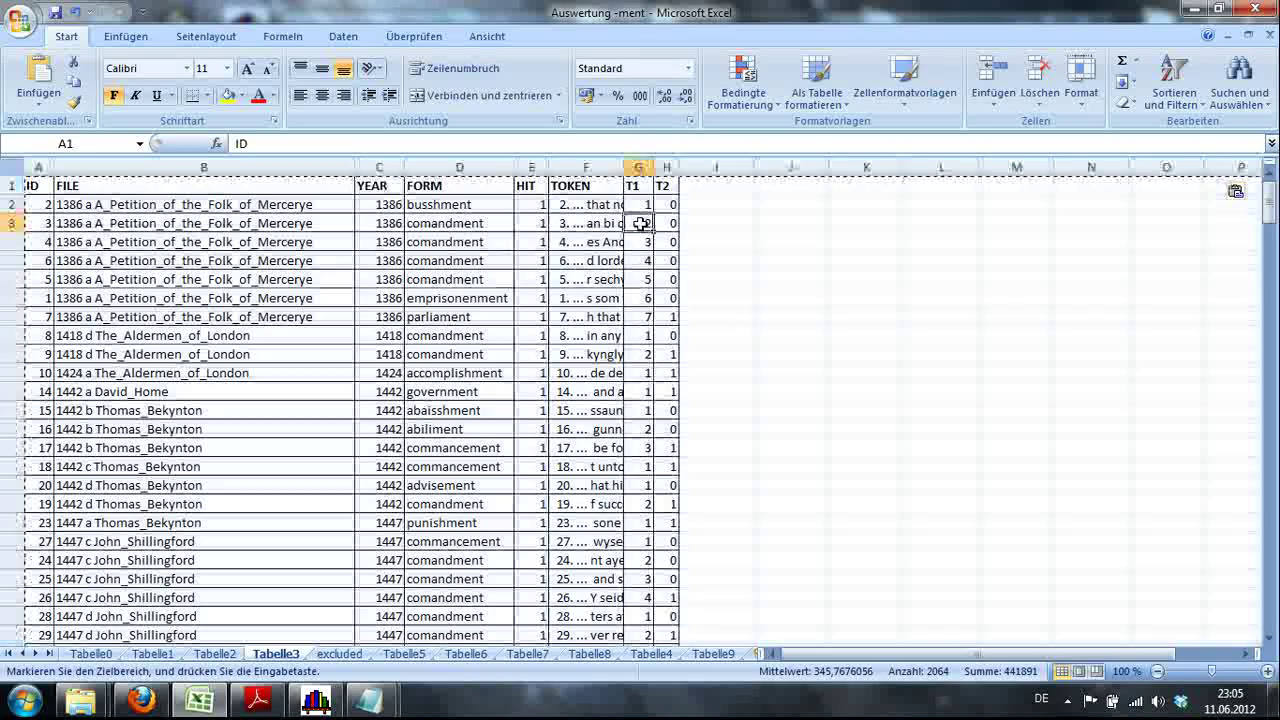
click(640, 223)
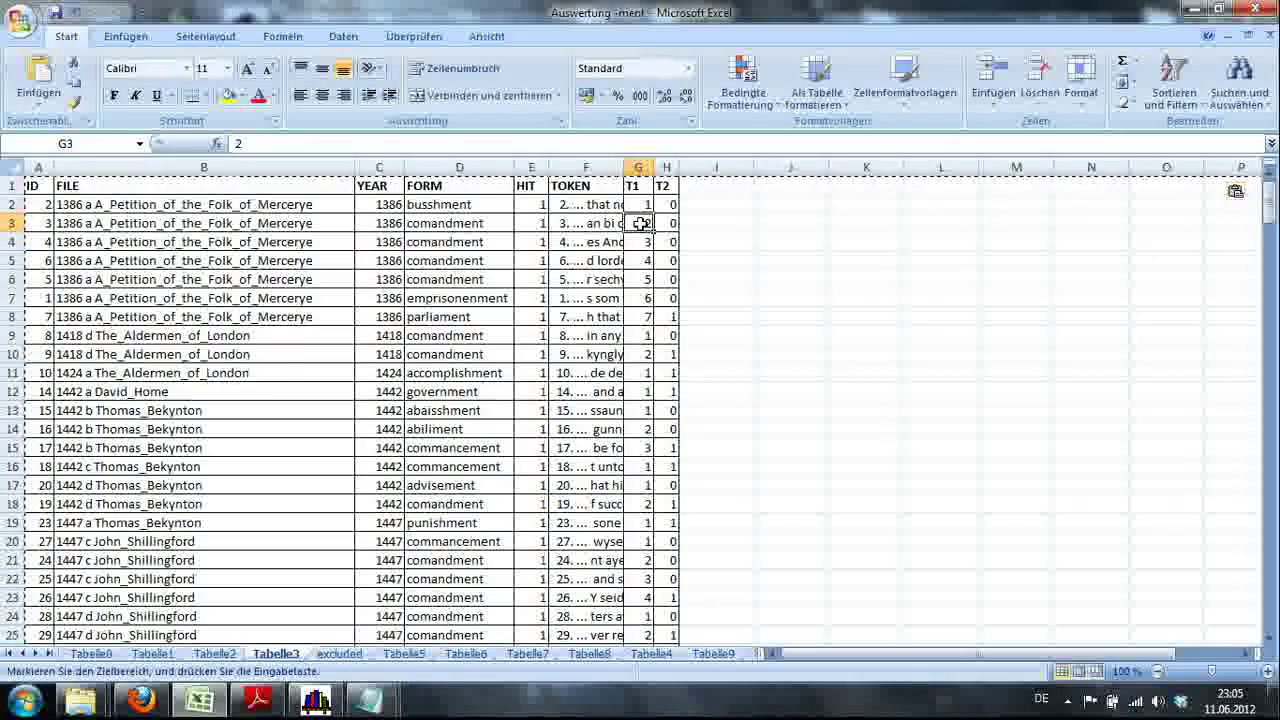
Step: Sort the whole Tabelle3 sheet by column T2 in descending order (Nach Größe absteigend)
click(663, 222)
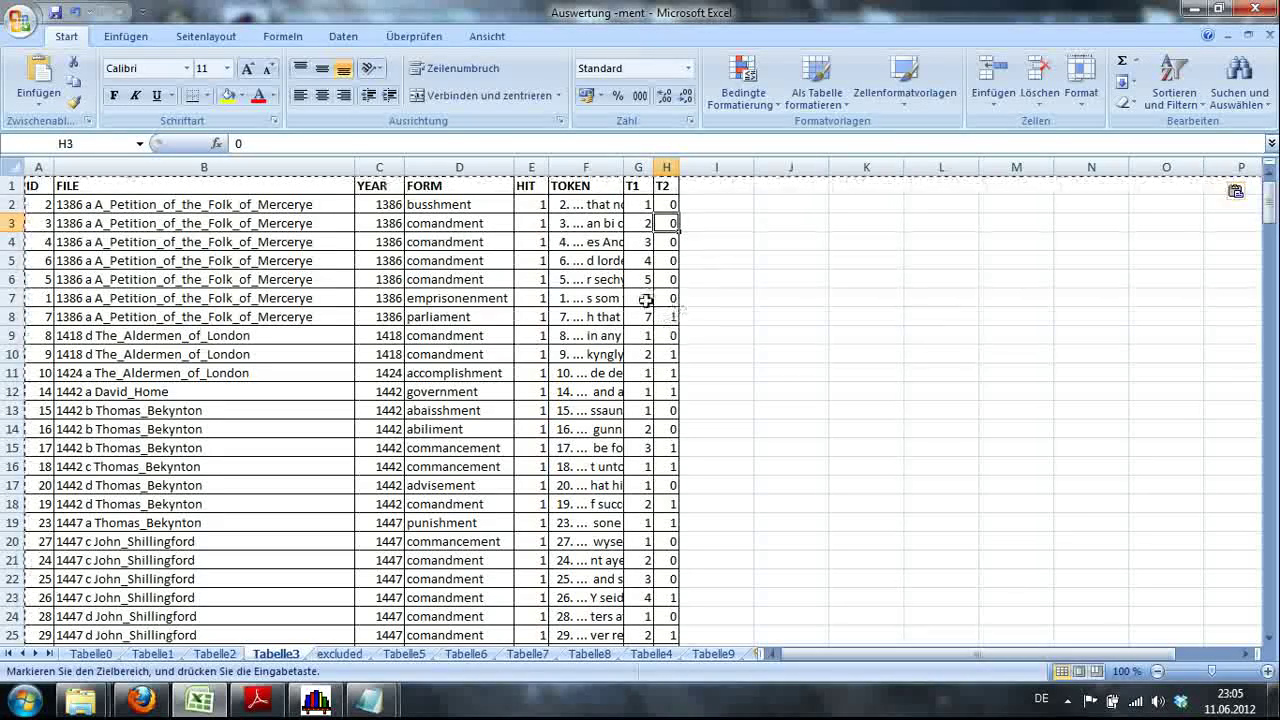
click(7, 166)
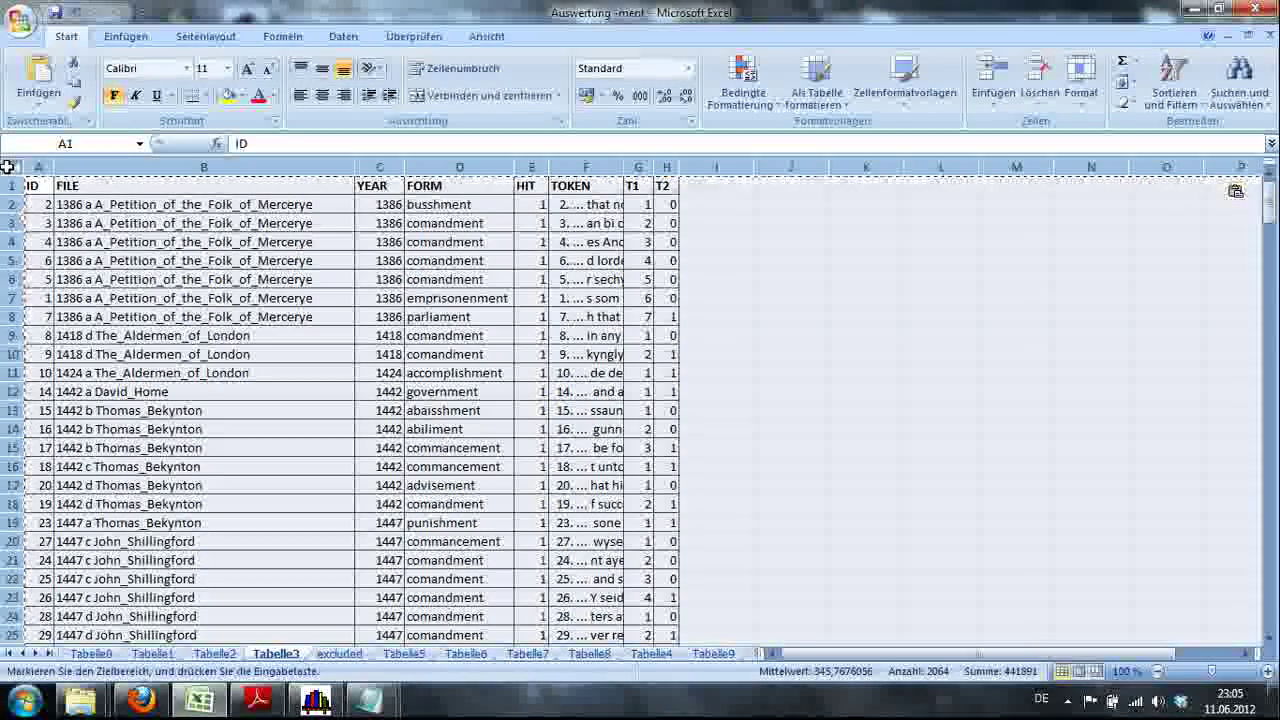
click(1170, 100)
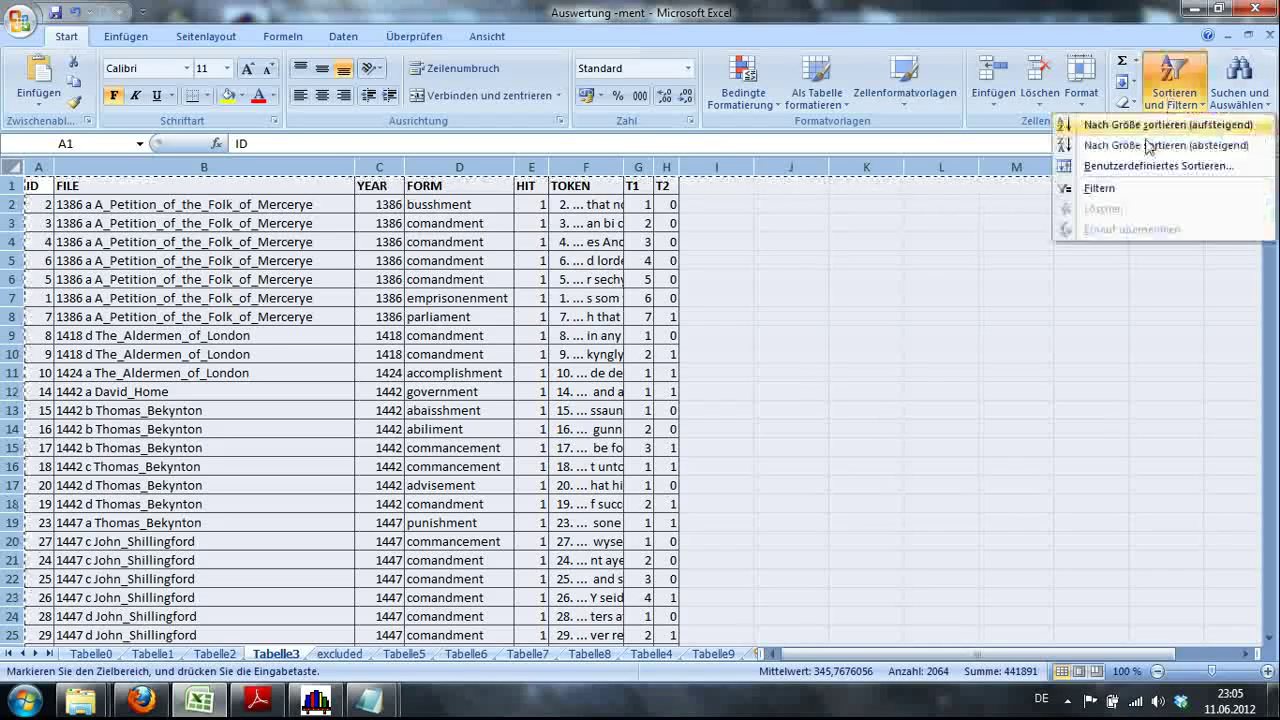
click(1150, 171)
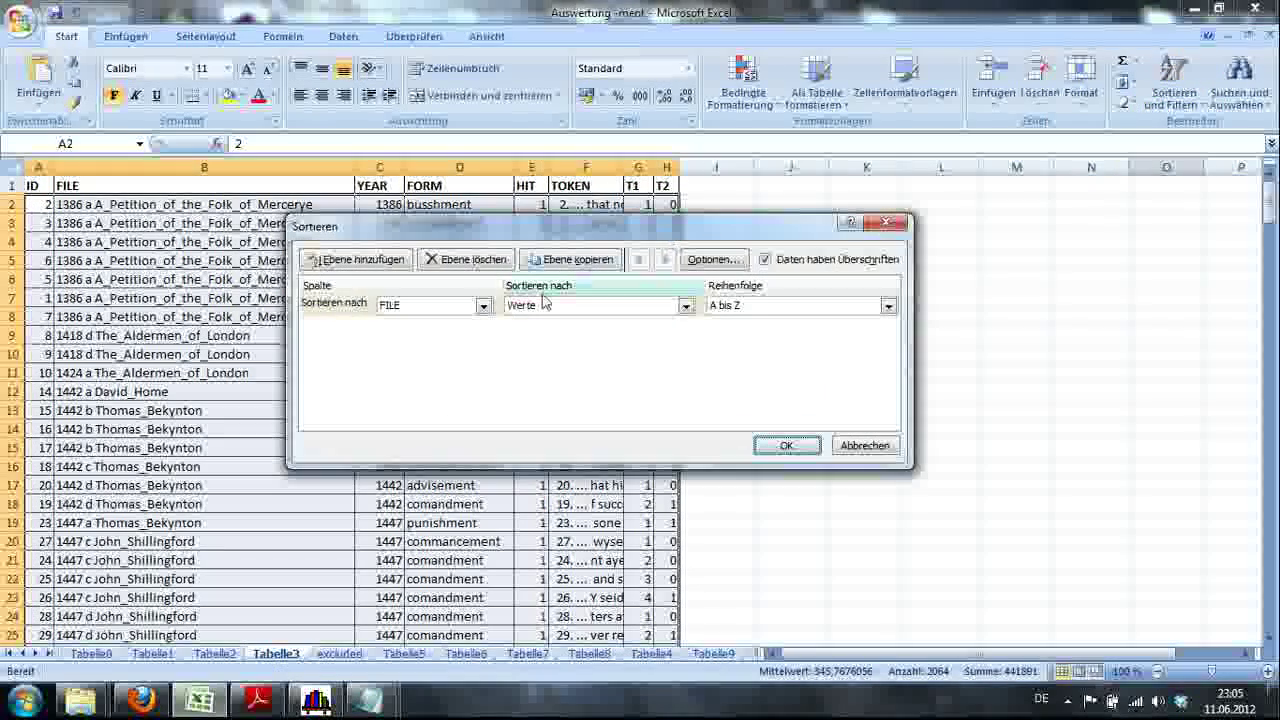
click(484, 305)
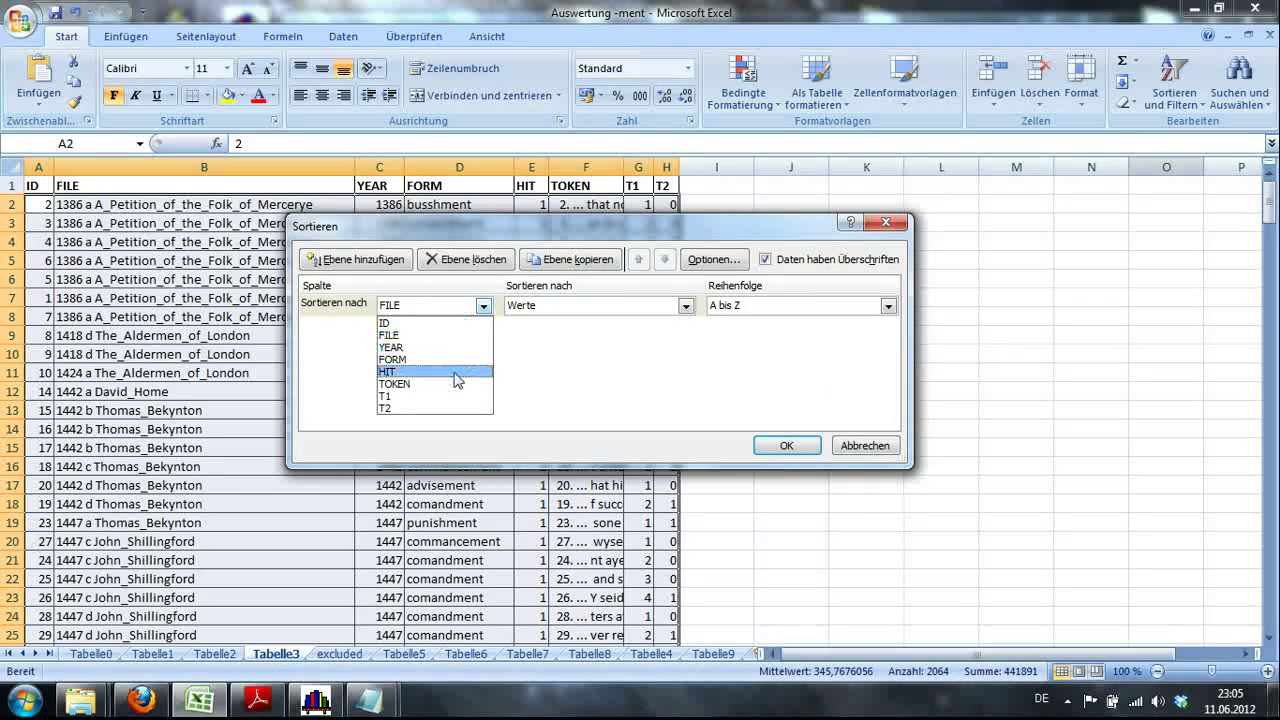
click(463, 409)
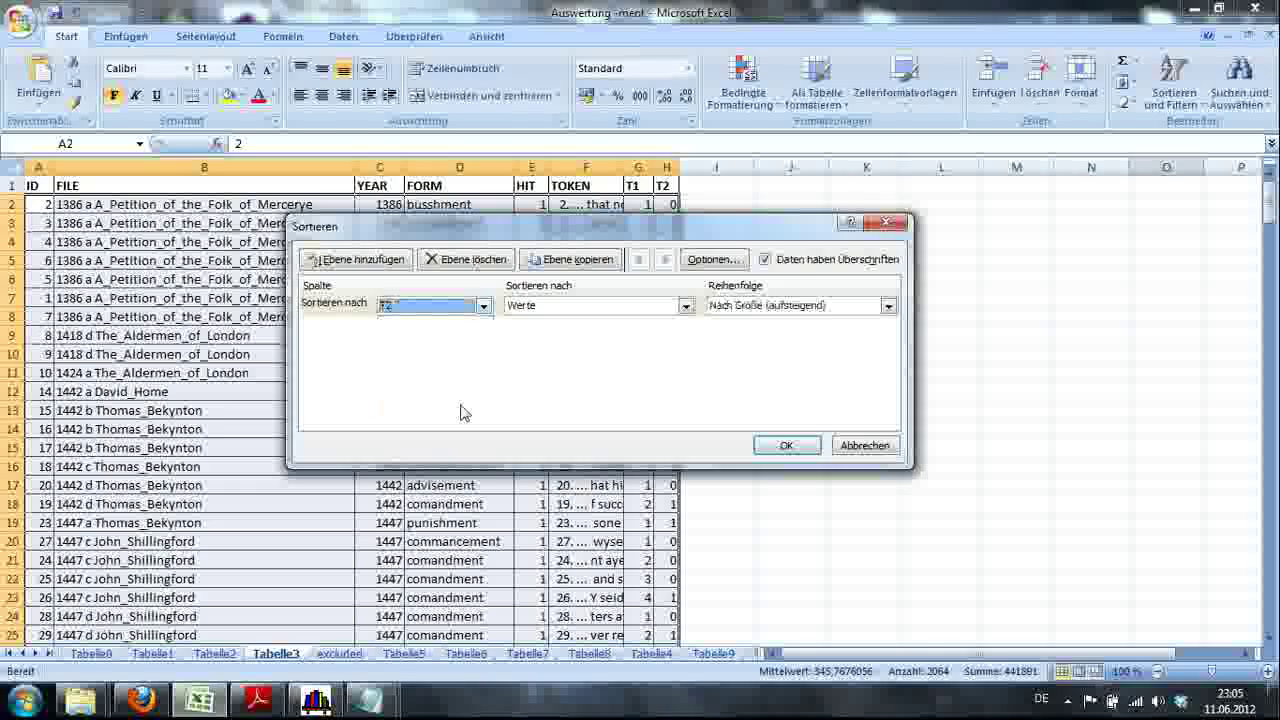
click(888, 305)
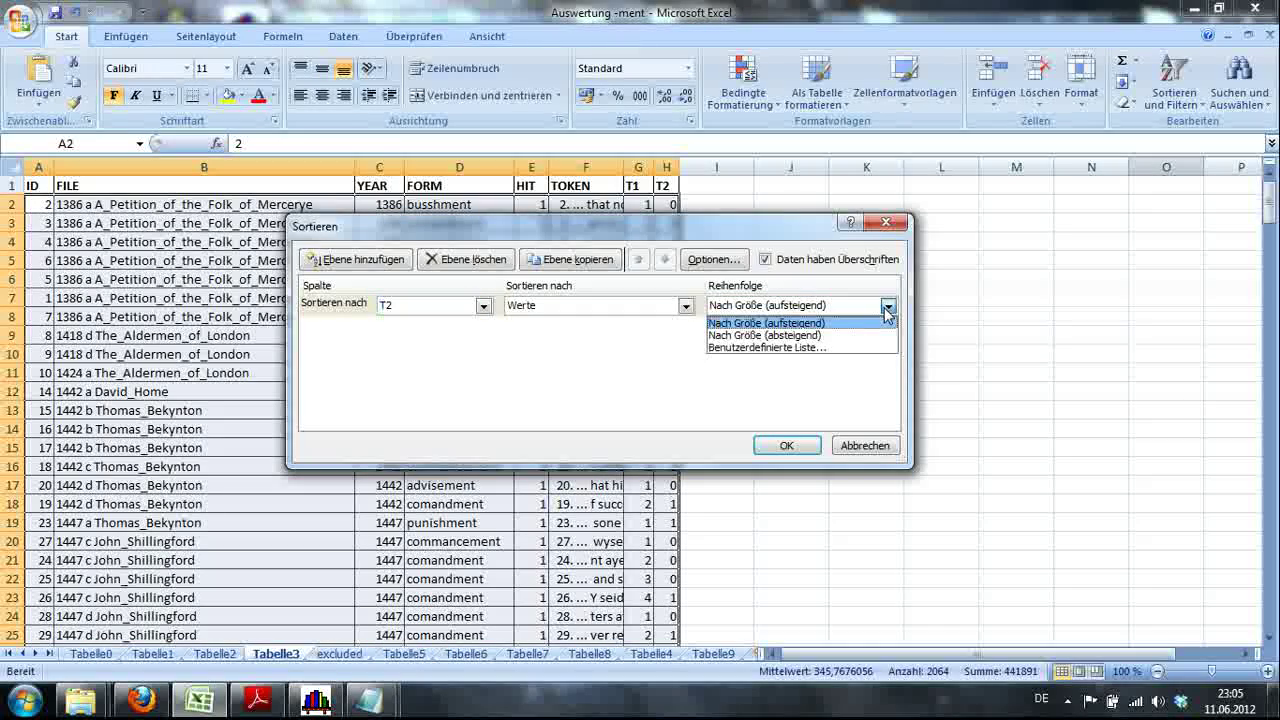
click(840, 335)
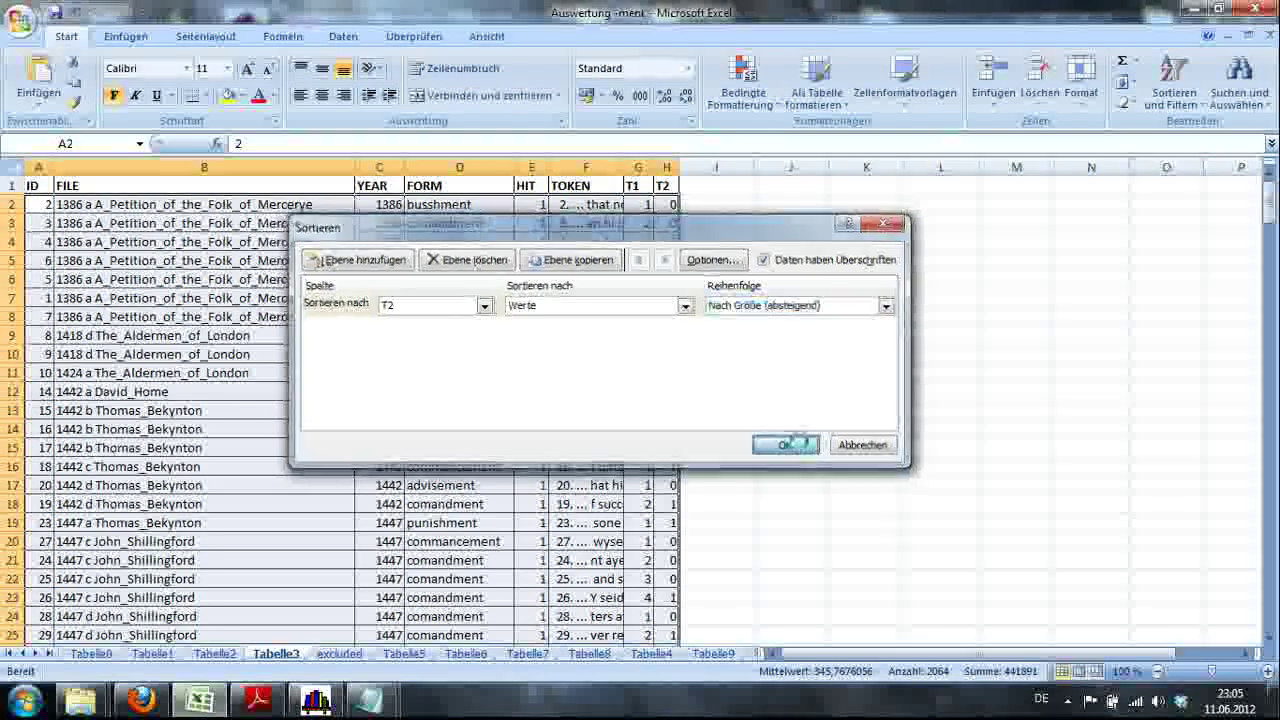
click(786, 445)
Step: Select the Tabelle3 rows with T2 equal to 1, range A1:H125, and view the sheets Tabelle5 and Tabelle6
mouse_move(1268, 196)
mouse_down()
mouse_move(1274, 352)
mouse_move(1270, 200)
mouse_up()
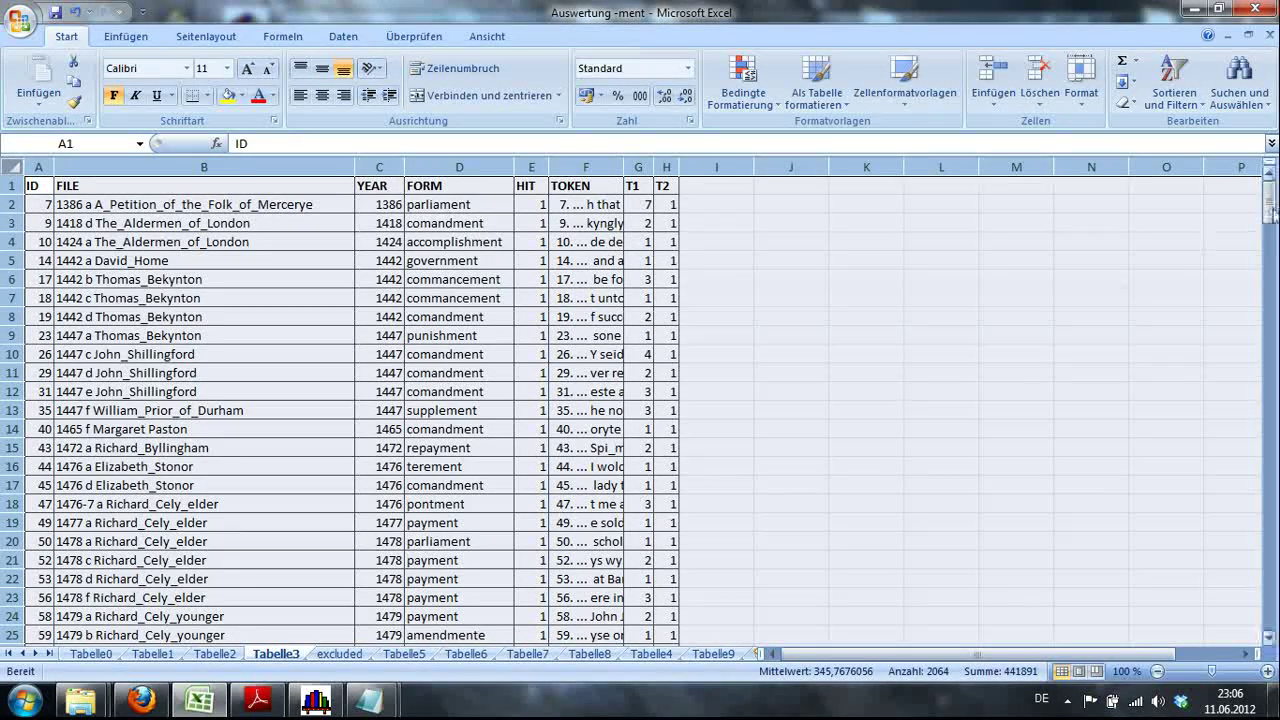
drag(1273, 210, 1272, 396)
drag(668, 518, 28, 143)
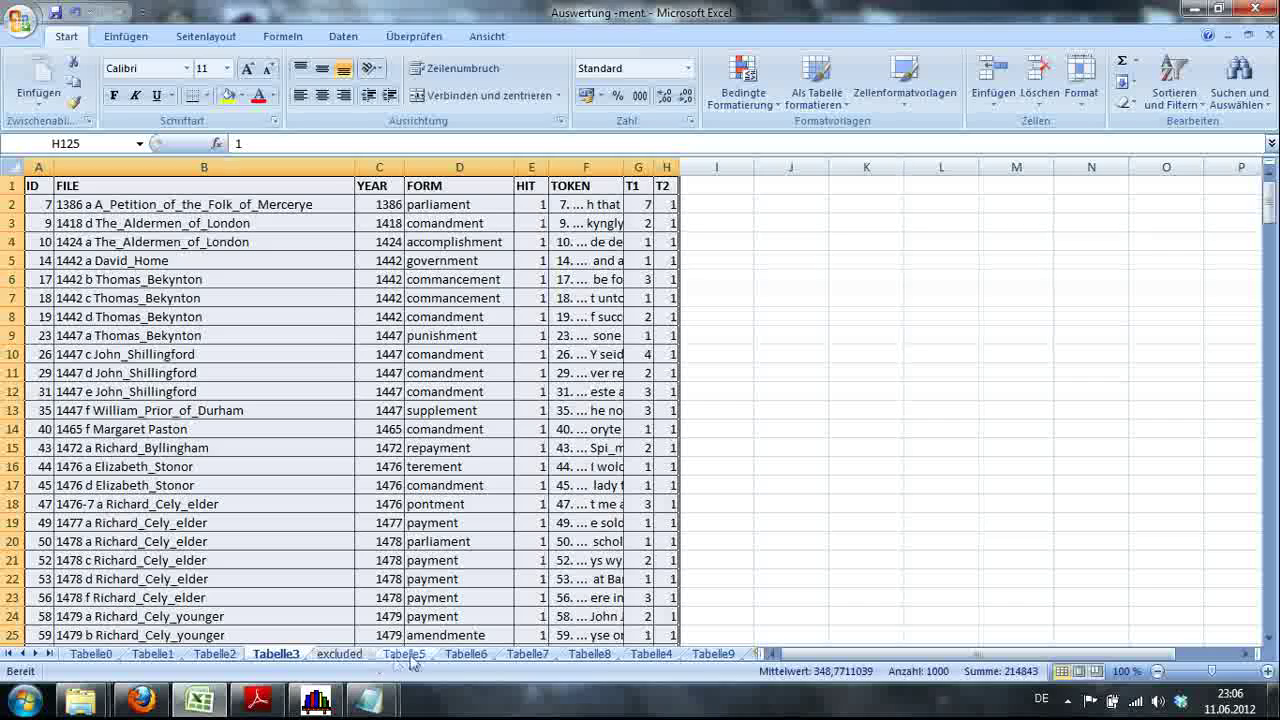
click(410, 655)
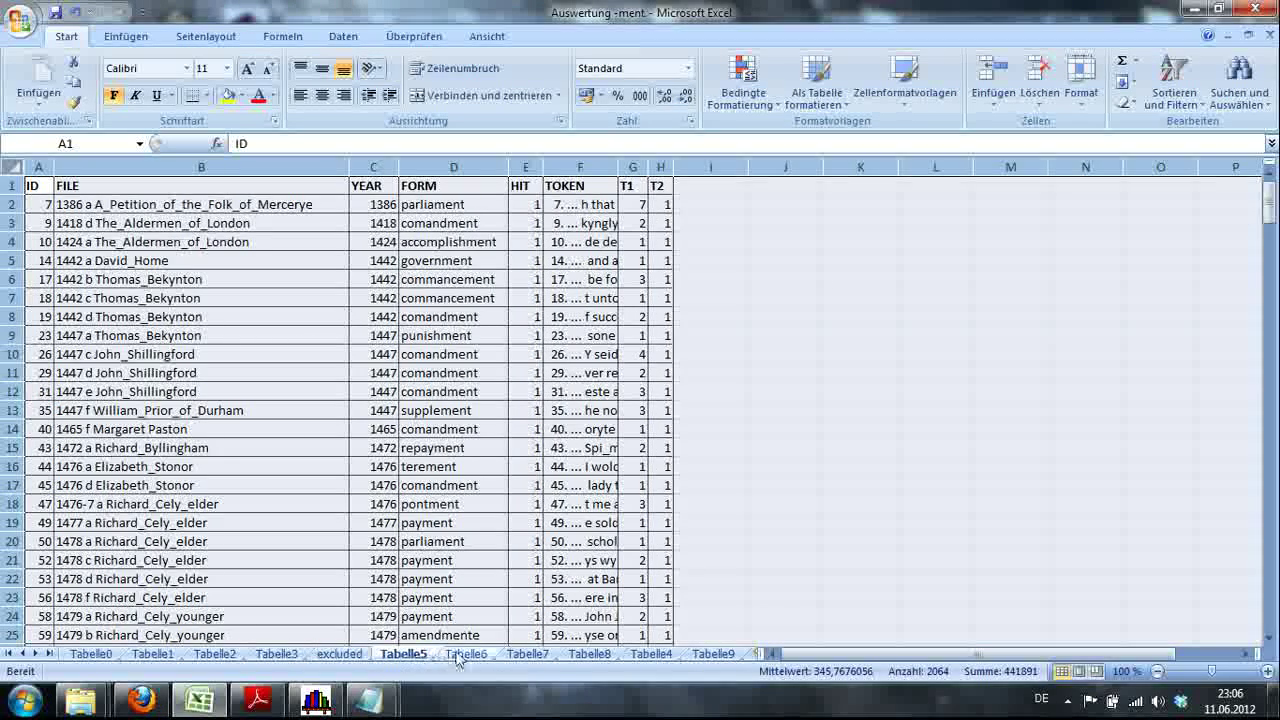
click(462, 655)
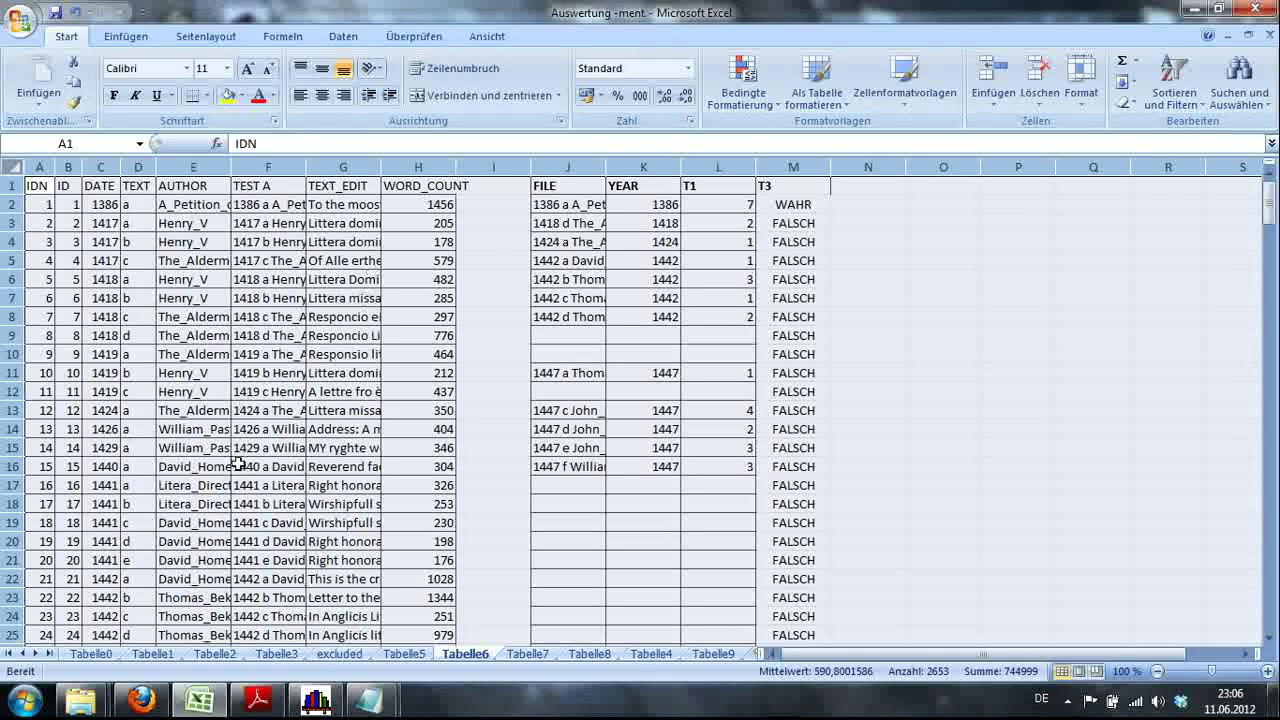
Step: Open the Word_Counts_INNSBRUC_Corpus workbook from the Innsbruck Letter Corpus folder to view its token counts, and return to the Auswertung -ment workbook
mouse_move(79, 707)
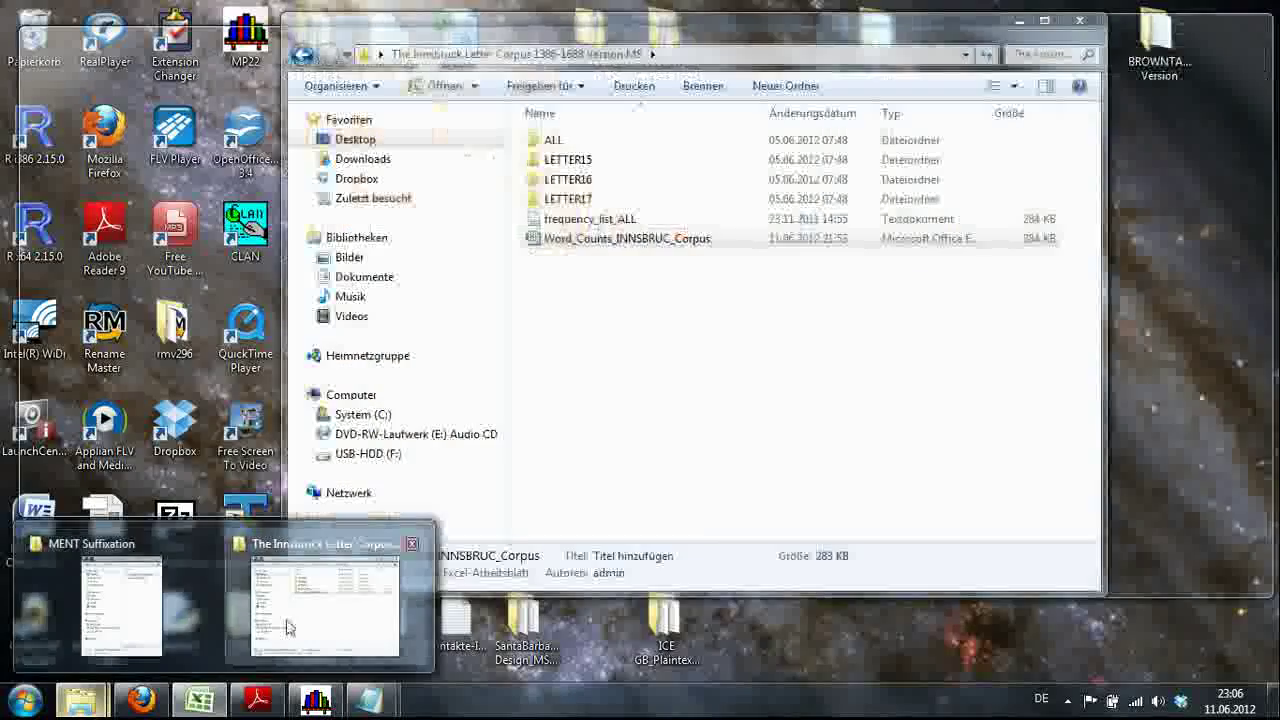
click(286, 627)
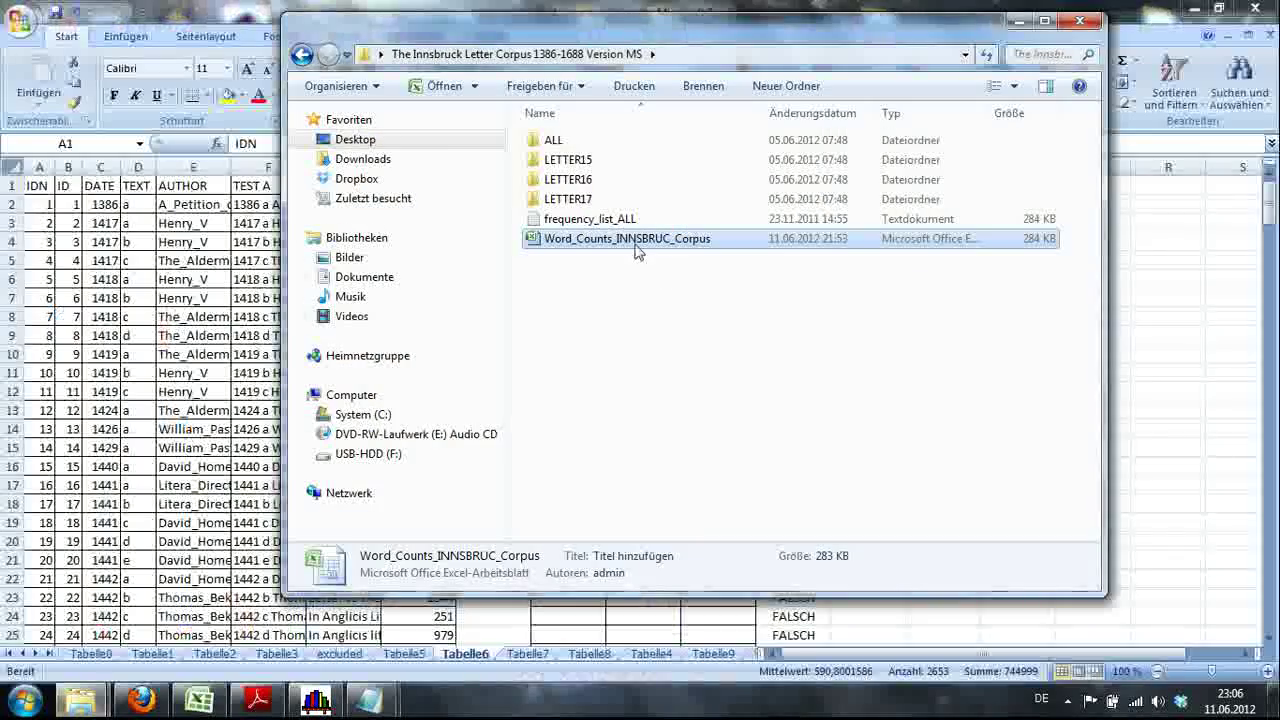
double_click(627, 240)
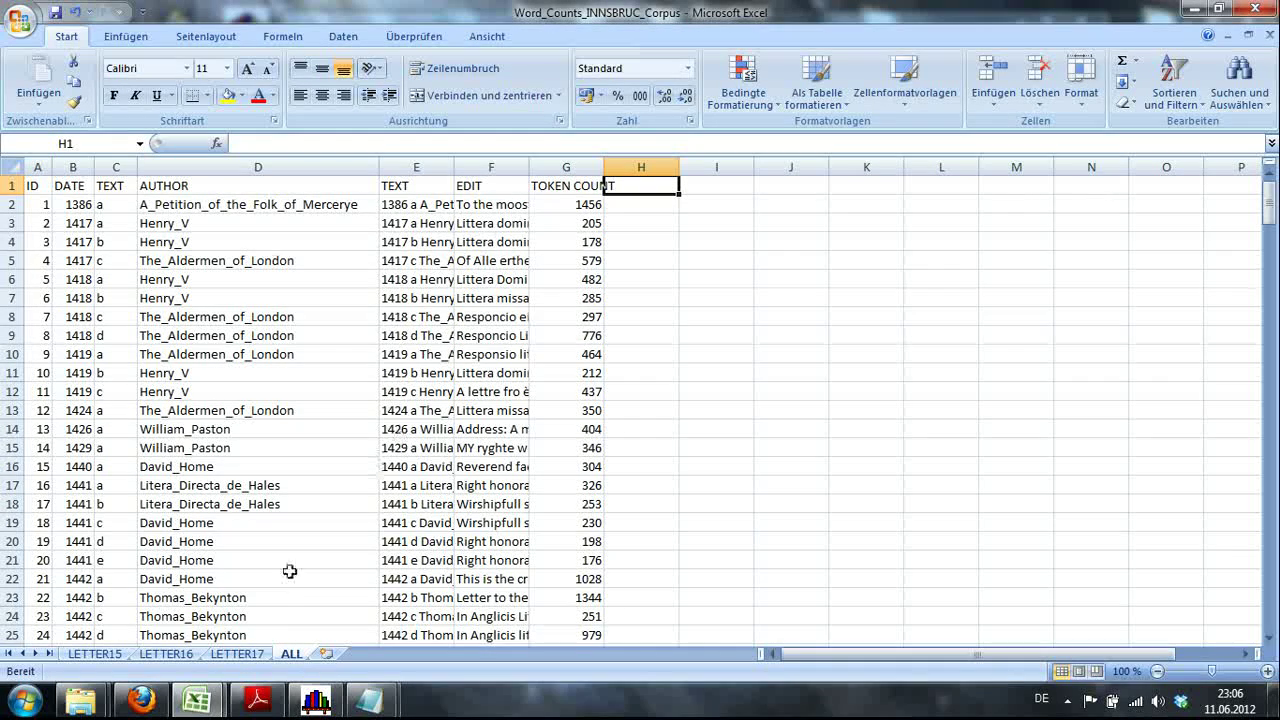
mouse_move(197, 700)
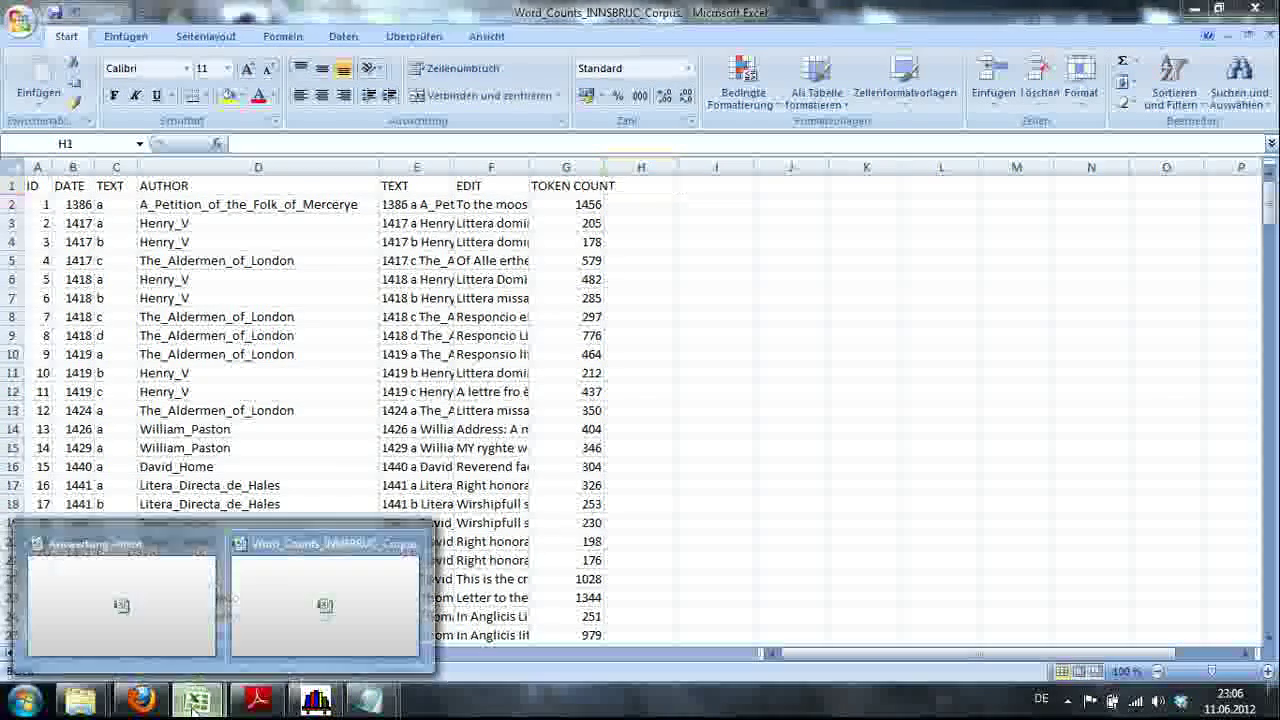
click(158, 606)
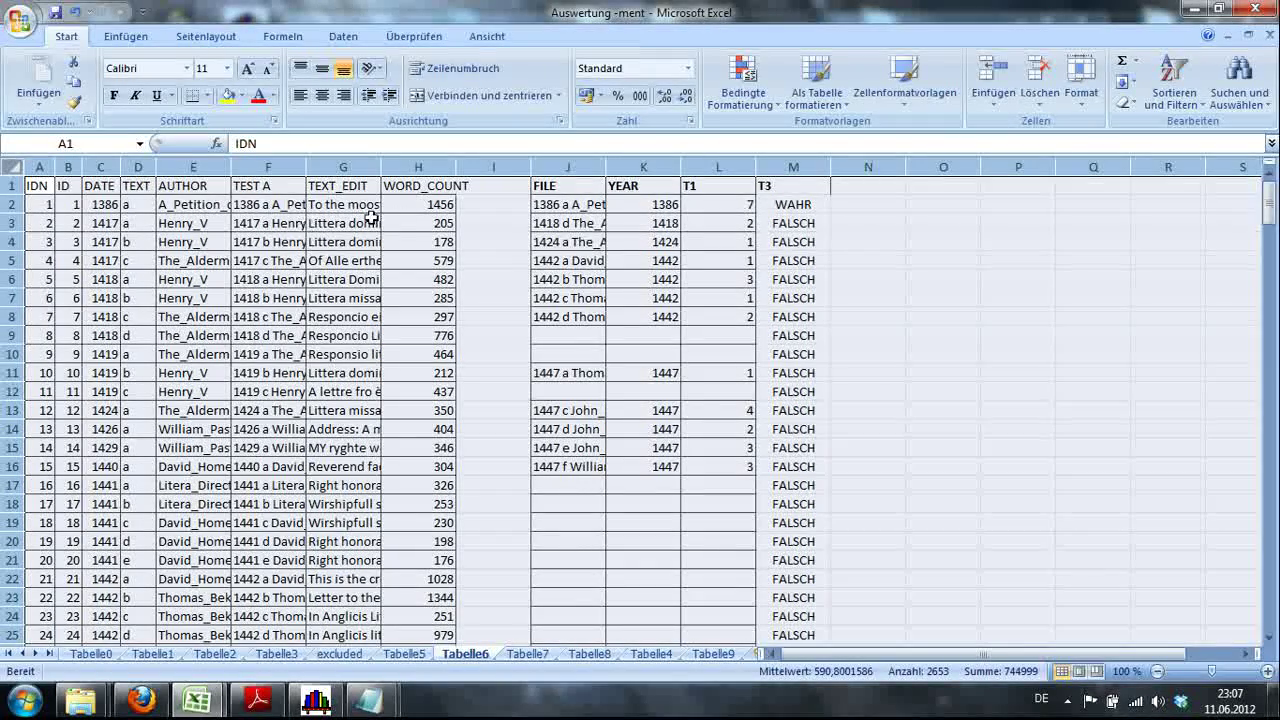
Step: Insert blank cells at J3:M8 on Tabelle6, shifting the existing cells down, so 1418 d The_Aldermen_of_London aligns with its TEST A entry
click(536, 221)
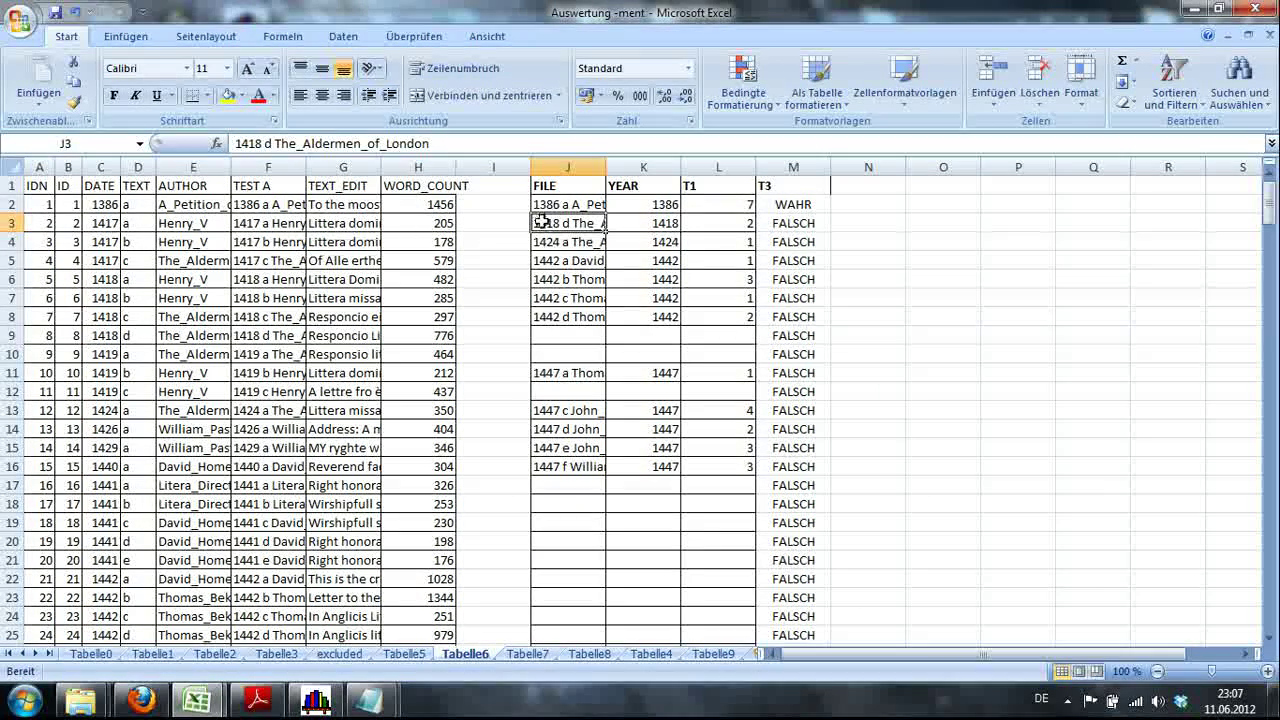
drag(541, 222, 760, 314)
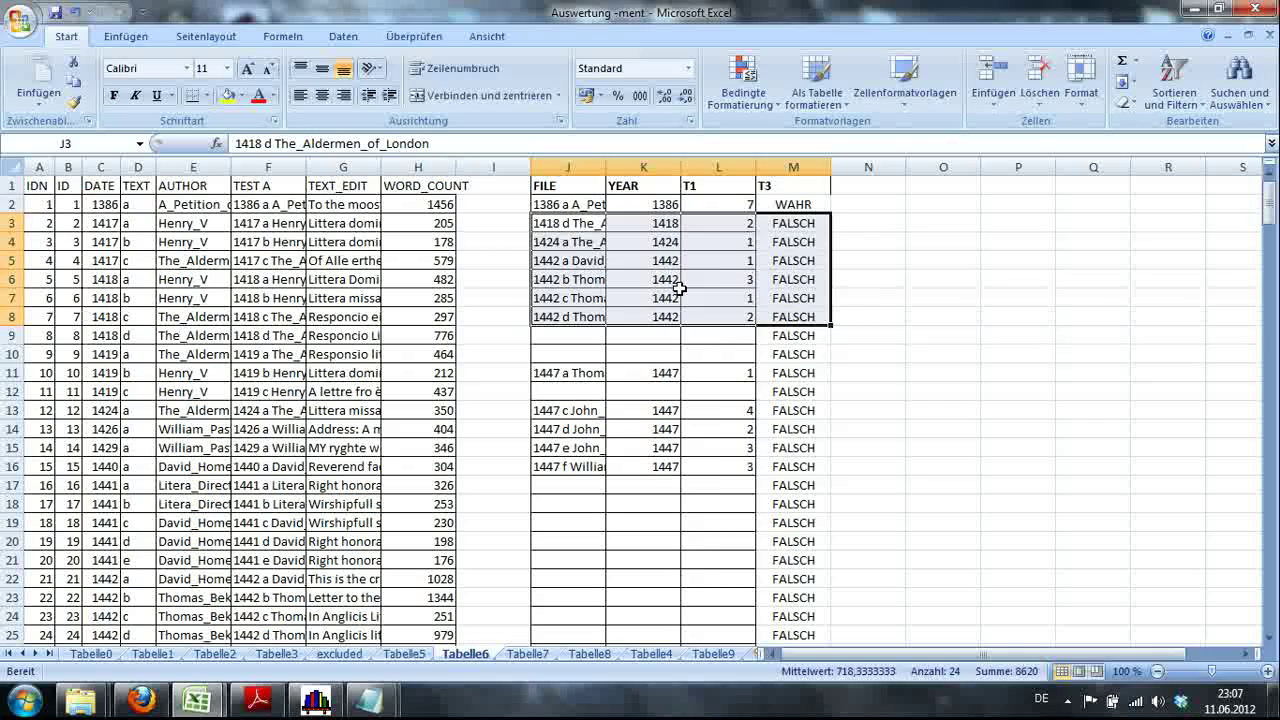
right_click(683, 288)
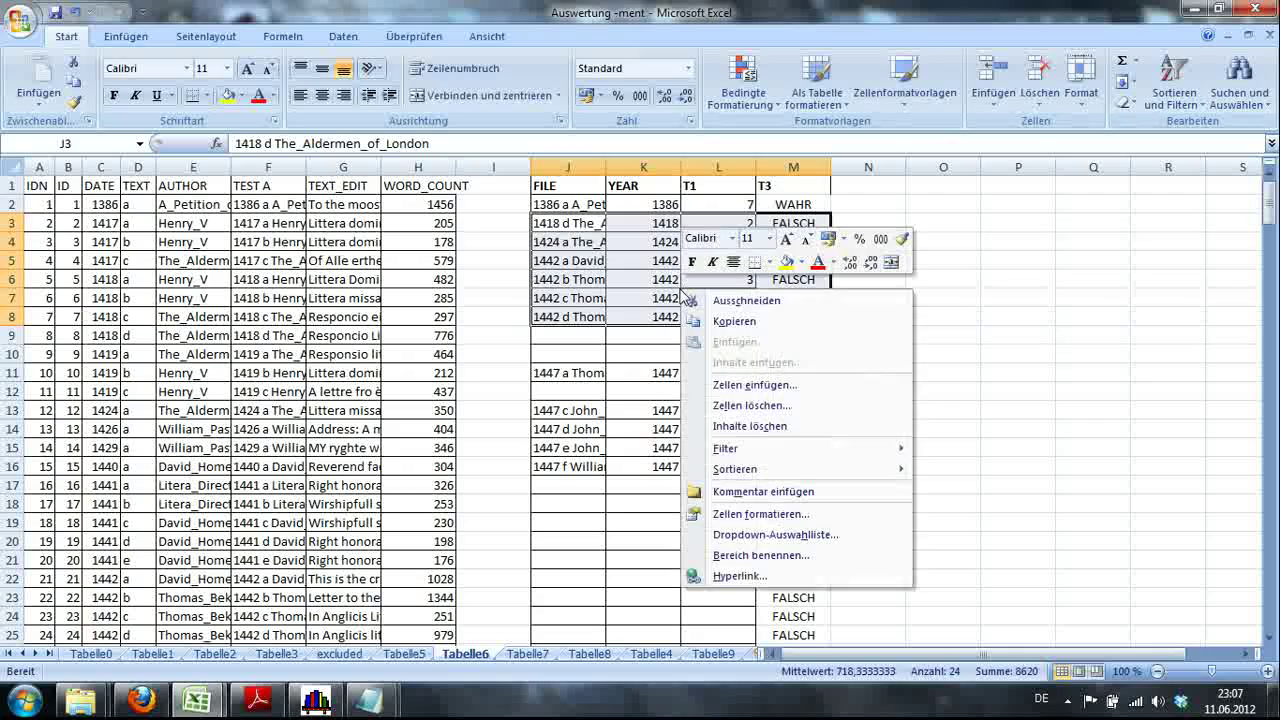
click(757, 386)
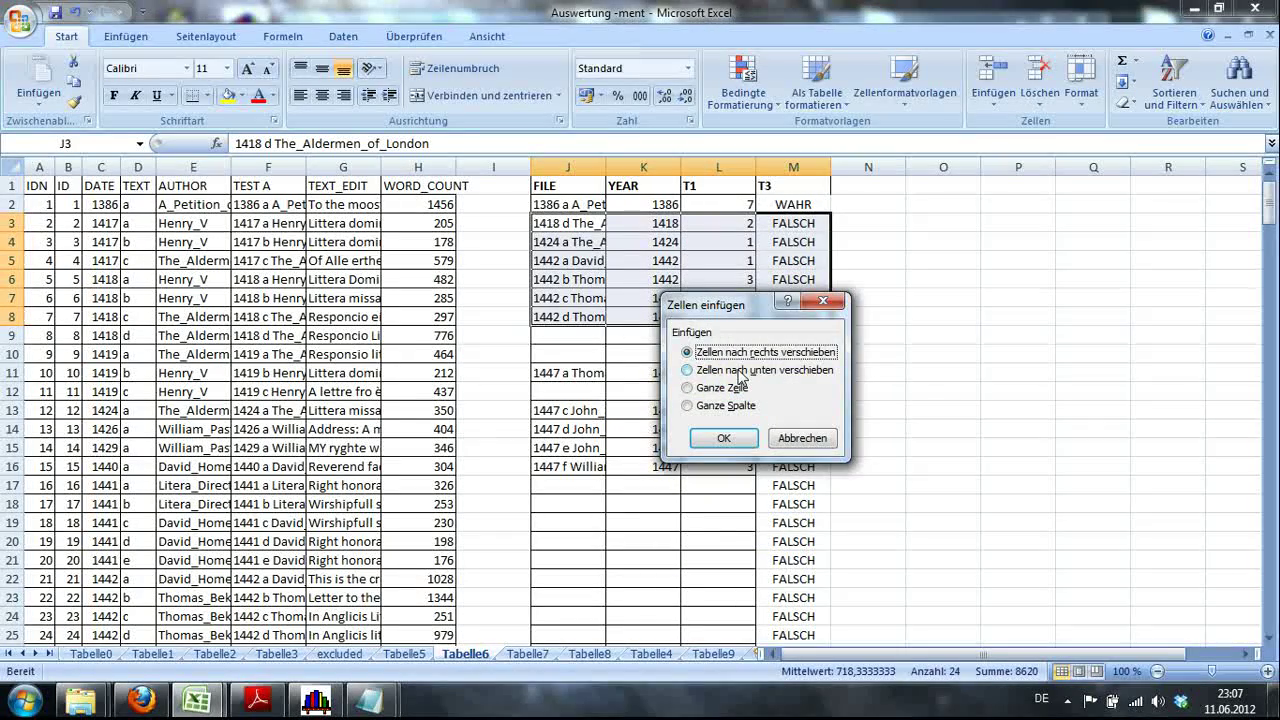
click(742, 371)
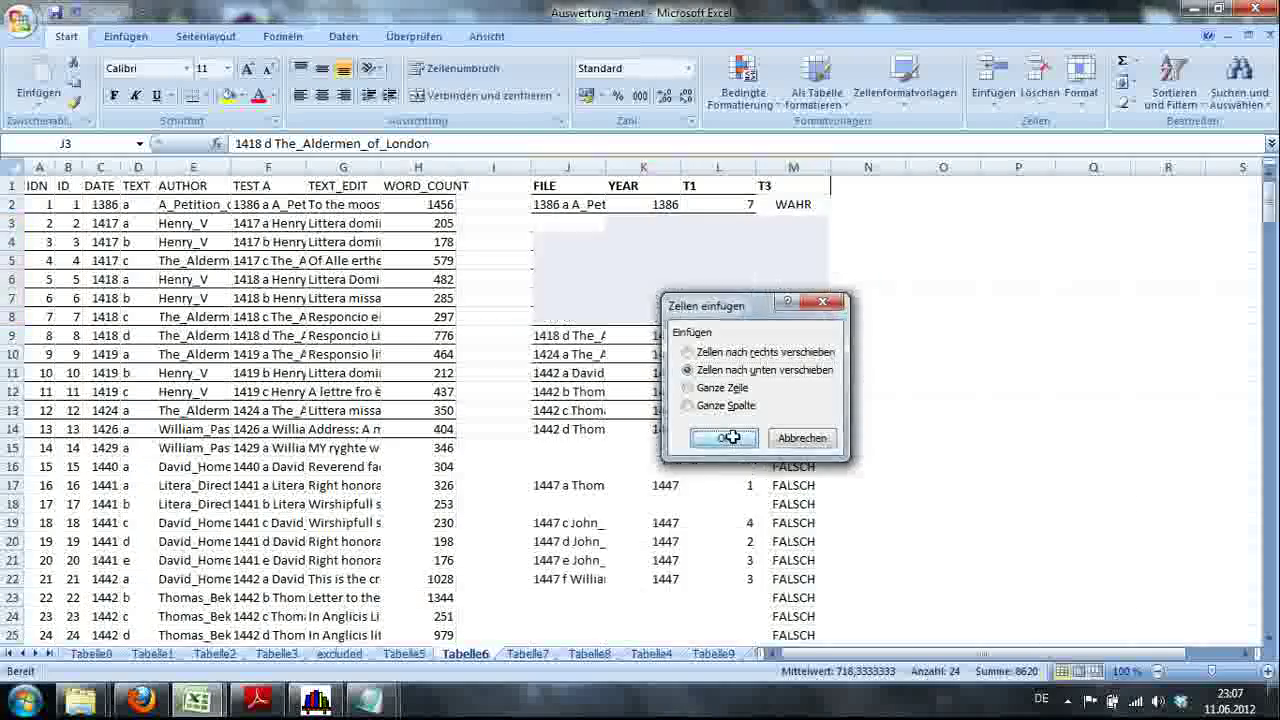
click(733, 443)
Step: Check the formula =WENN(J2=F2;WAHR;FALSCH) in cell M2 and fill it down the T3 column to row 17
click(791, 205)
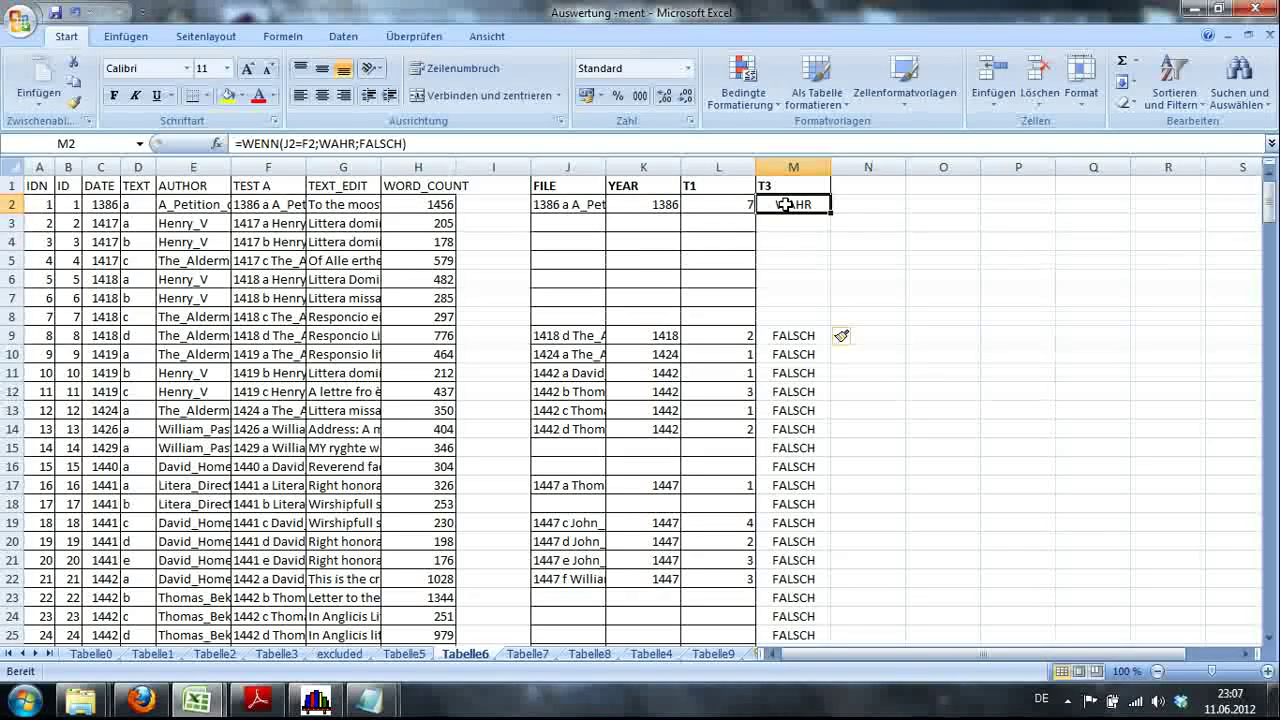
double_click(787, 204)
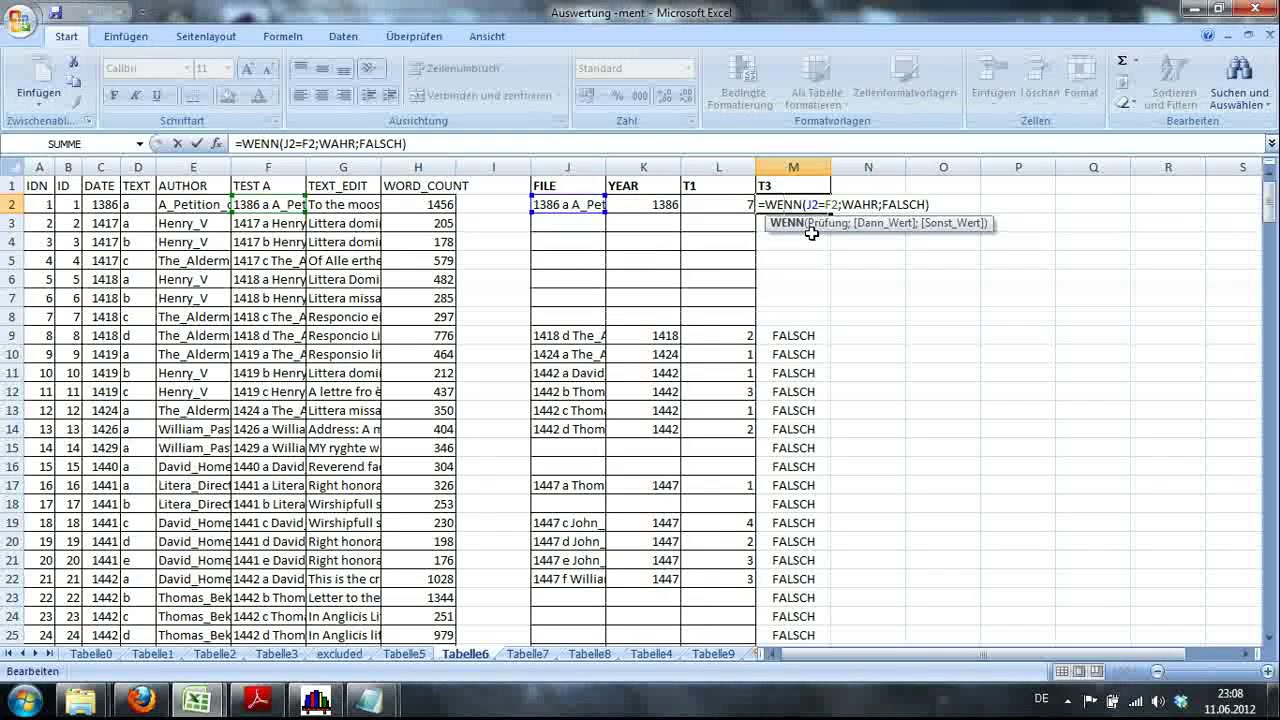
key(Return)
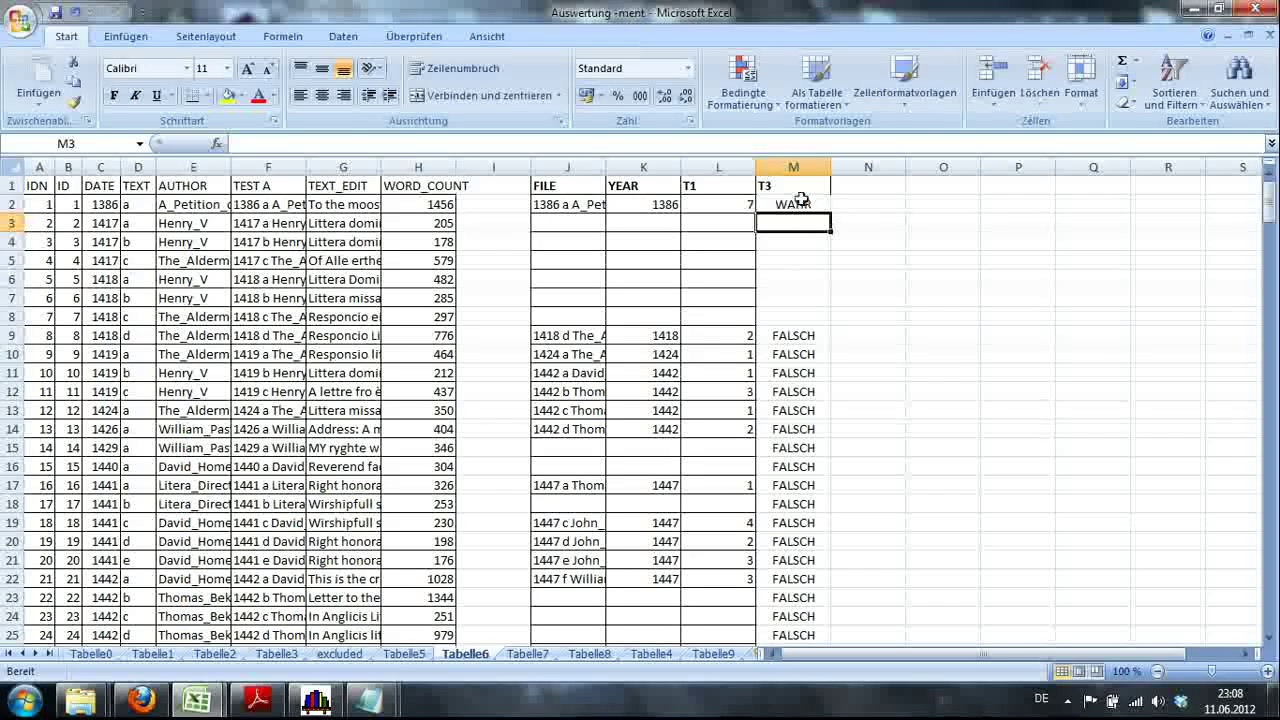
click(801, 199)
drag(830, 213, 820, 497)
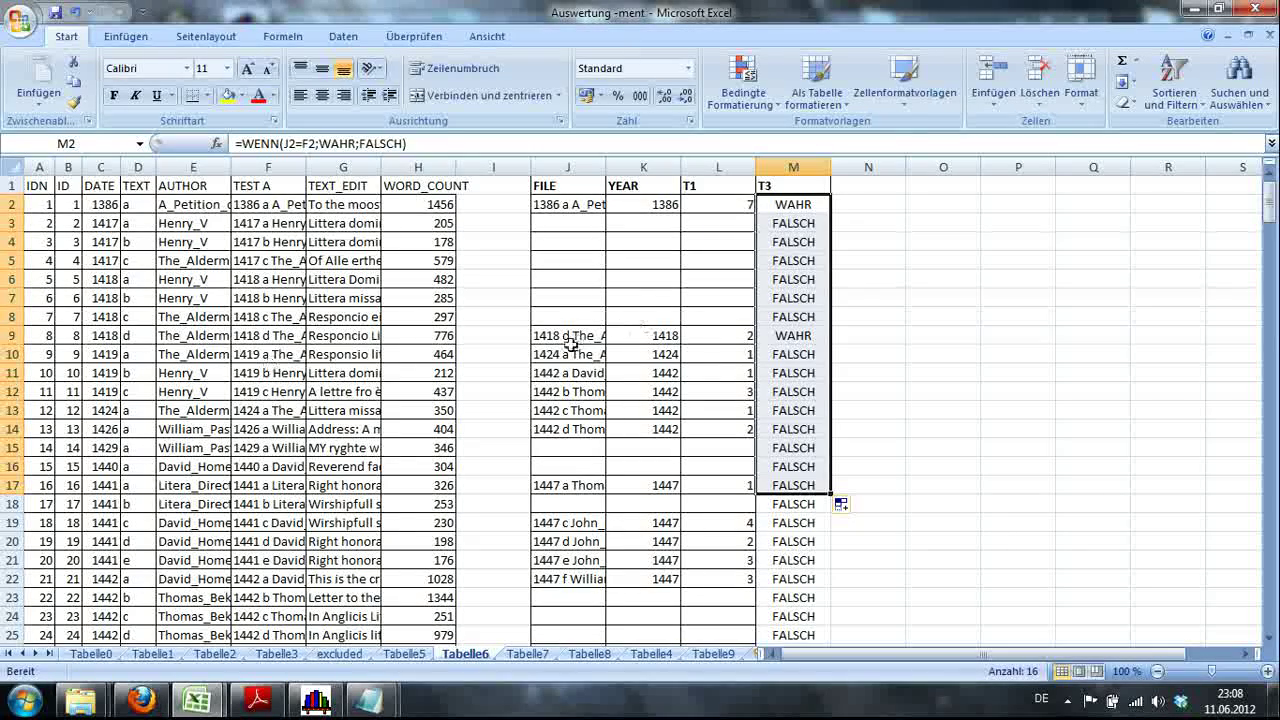
Step: Insert blank cells at J10:M12, shifting the existing cells down, and fill the T3 formula from M9 down to M22
drag(562, 352, 788, 387)
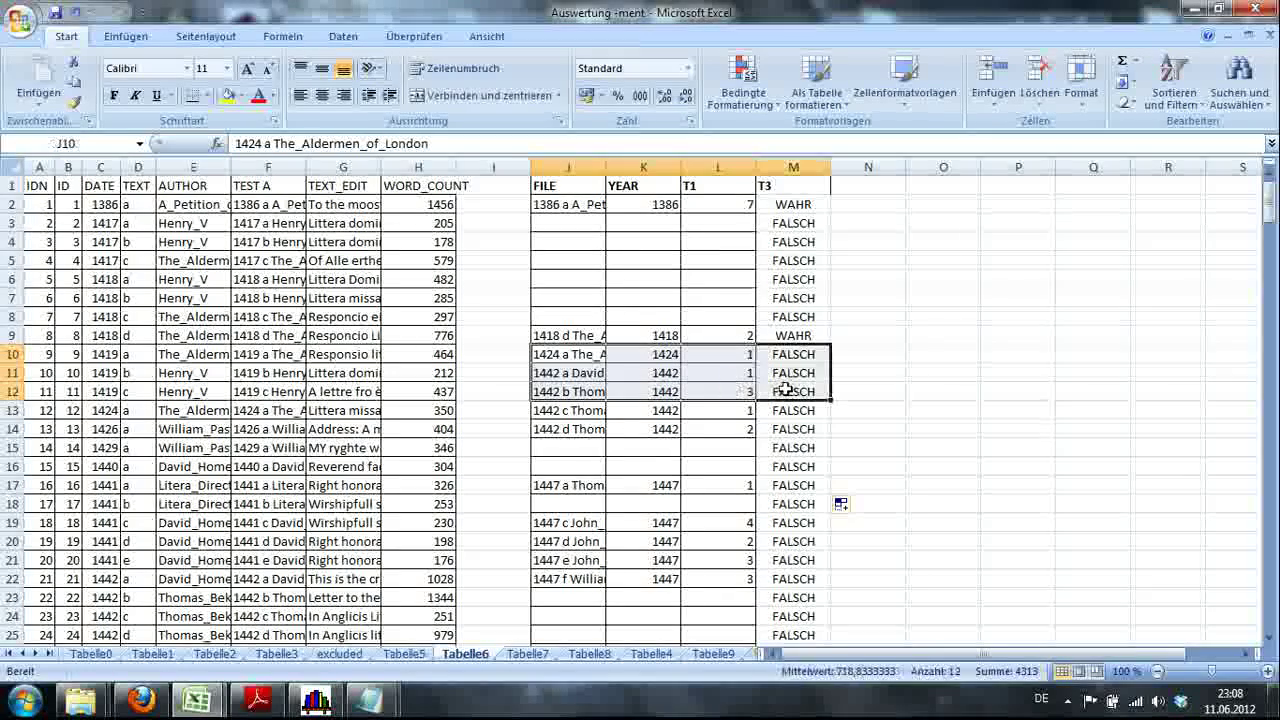
right_click(770, 378)
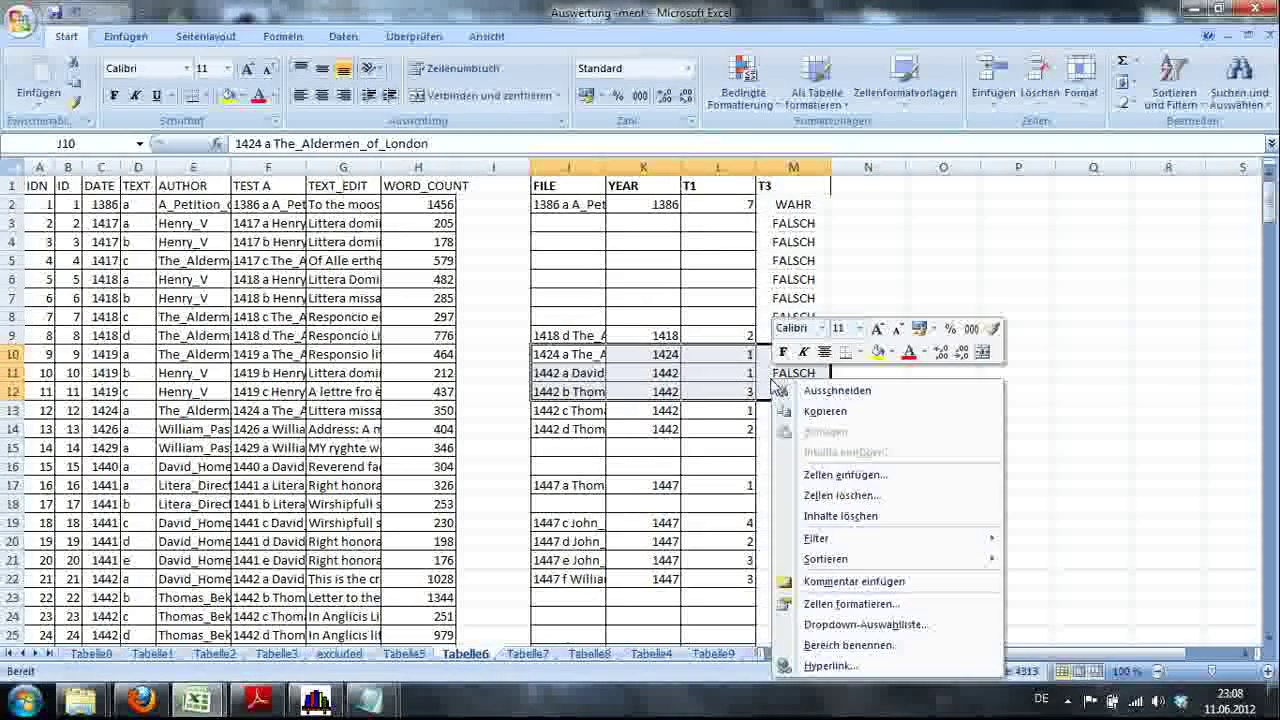
click(828, 480)
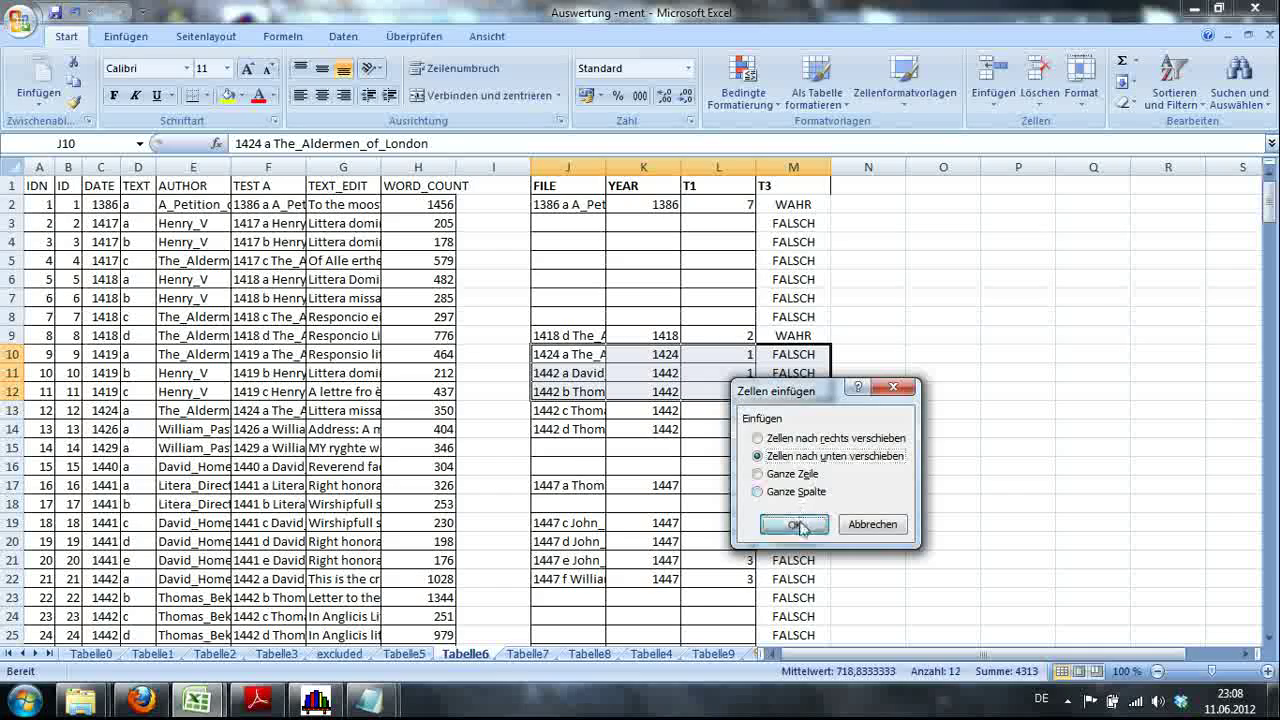
click(790, 524)
click(792, 337)
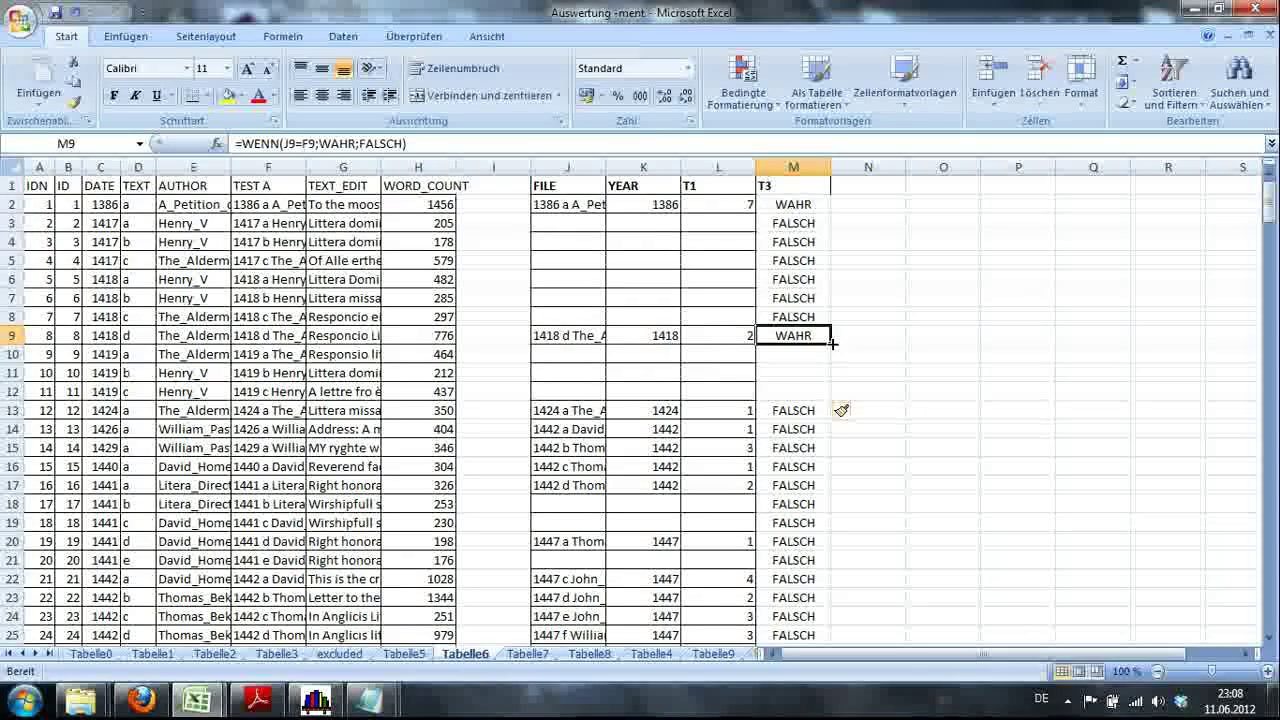
drag(832, 343, 830, 590)
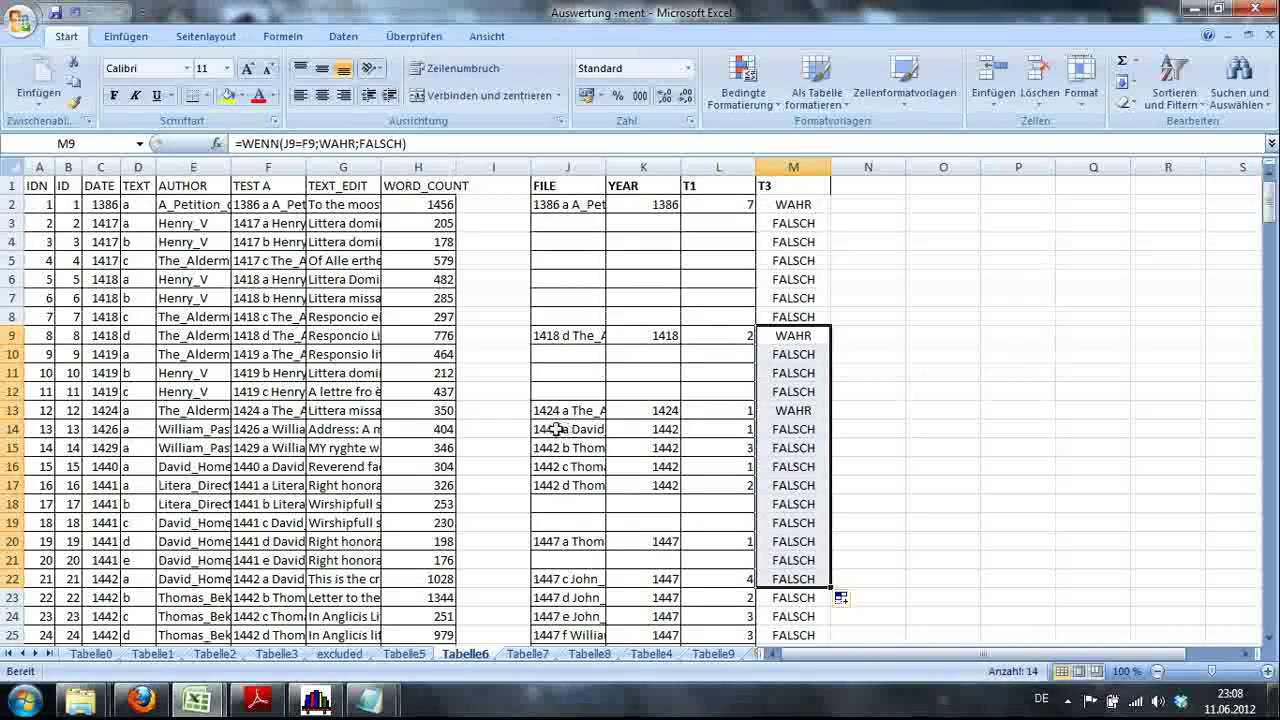
Step: Insert blank cells at J14:M21, shifting the existing cells down, and select the T3 formula cell M13
drag(556, 429, 787, 558)
right_click(770, 543)
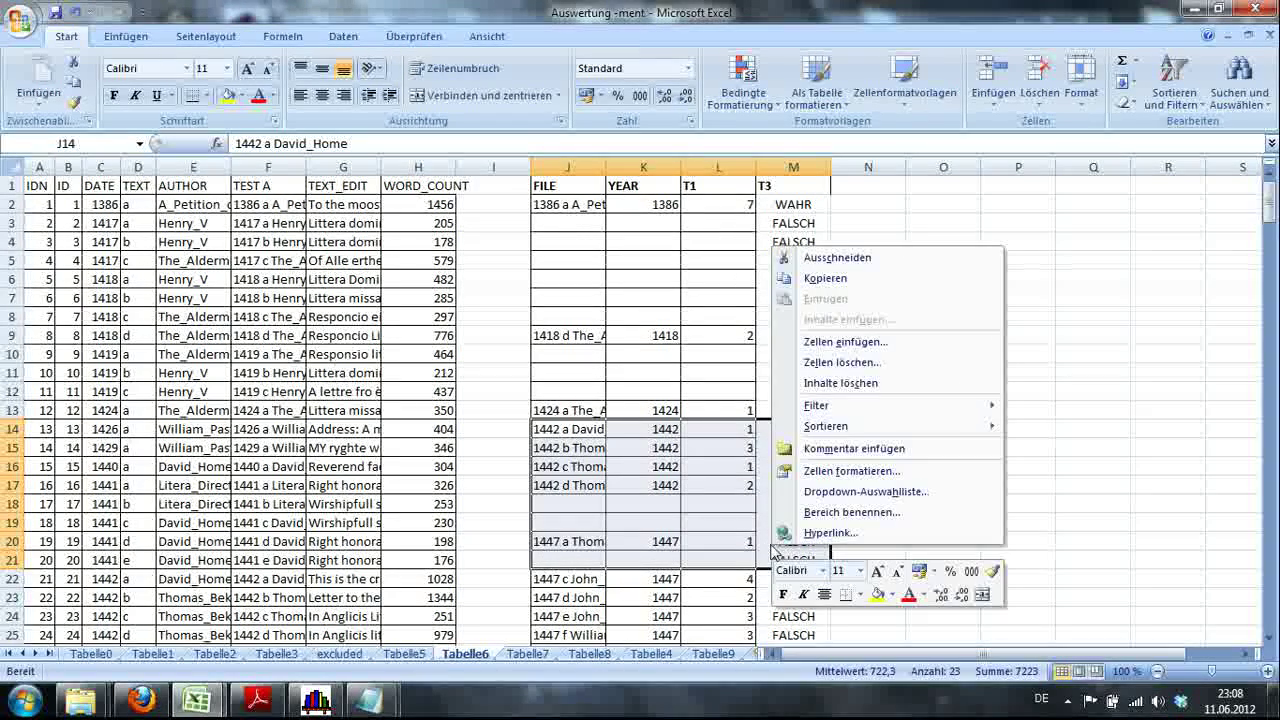
click(866, 342)
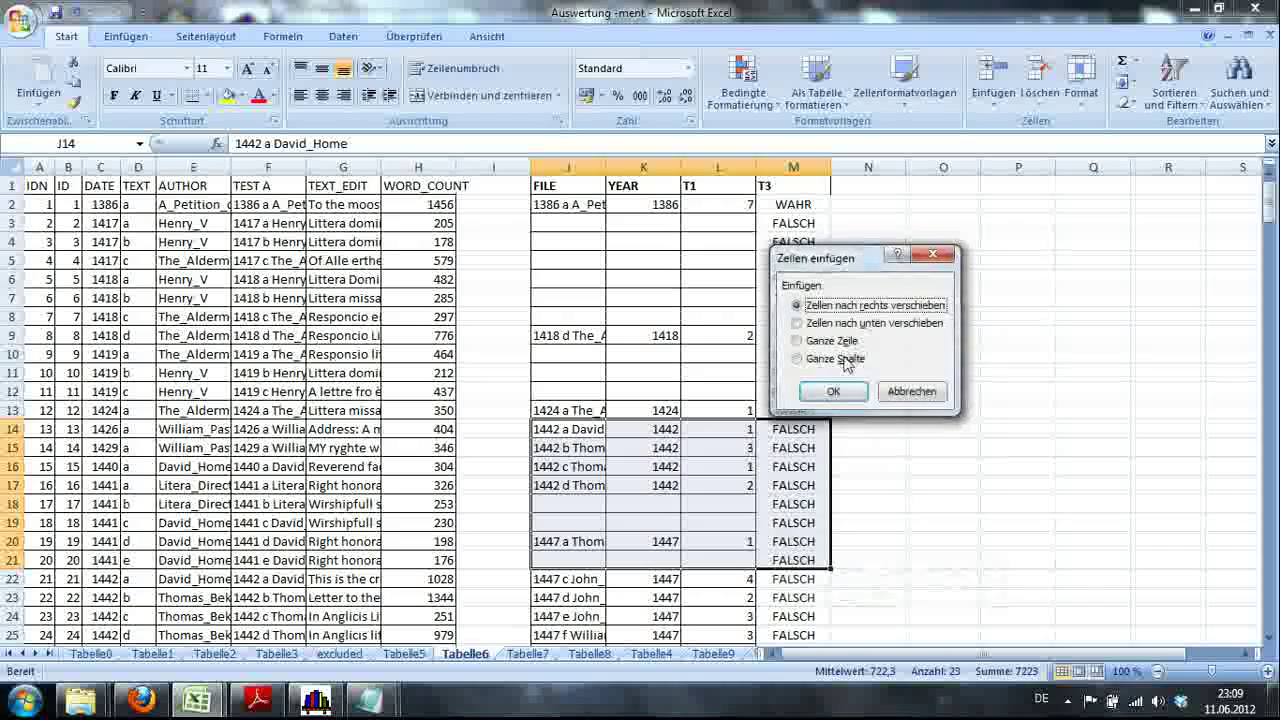
click(888, 324)
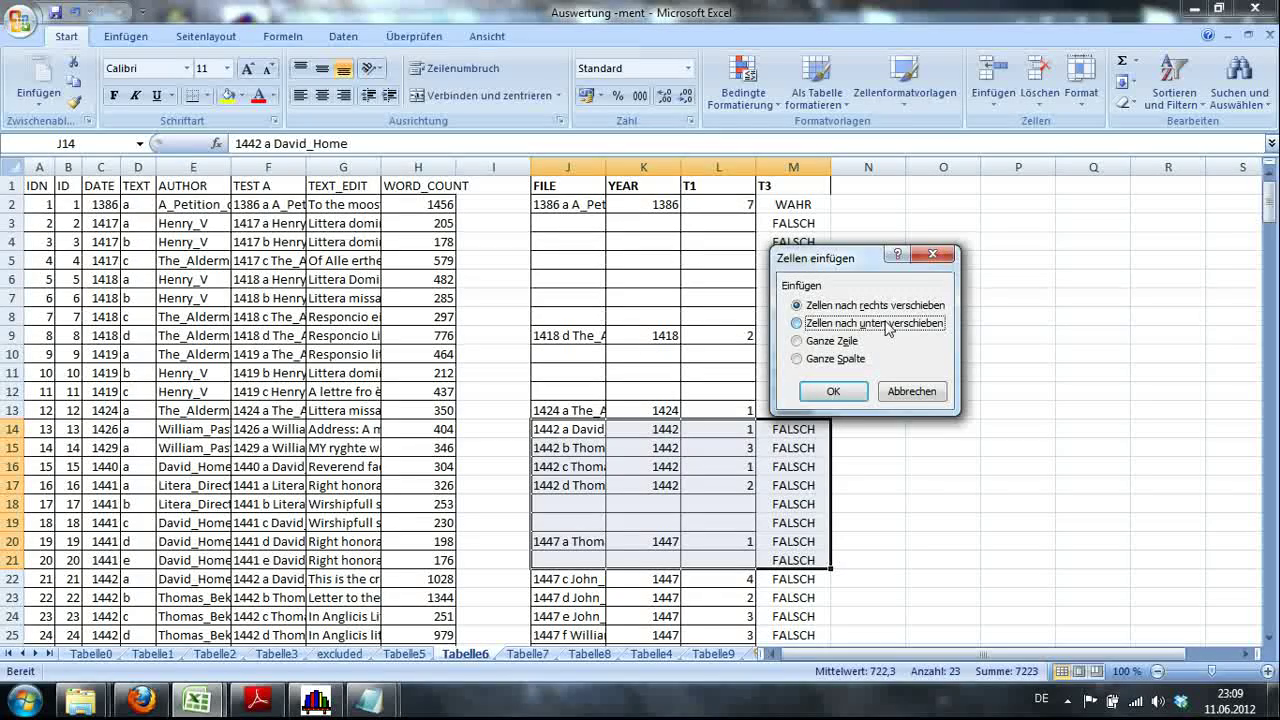
click(840, 391)
click(802, 411)
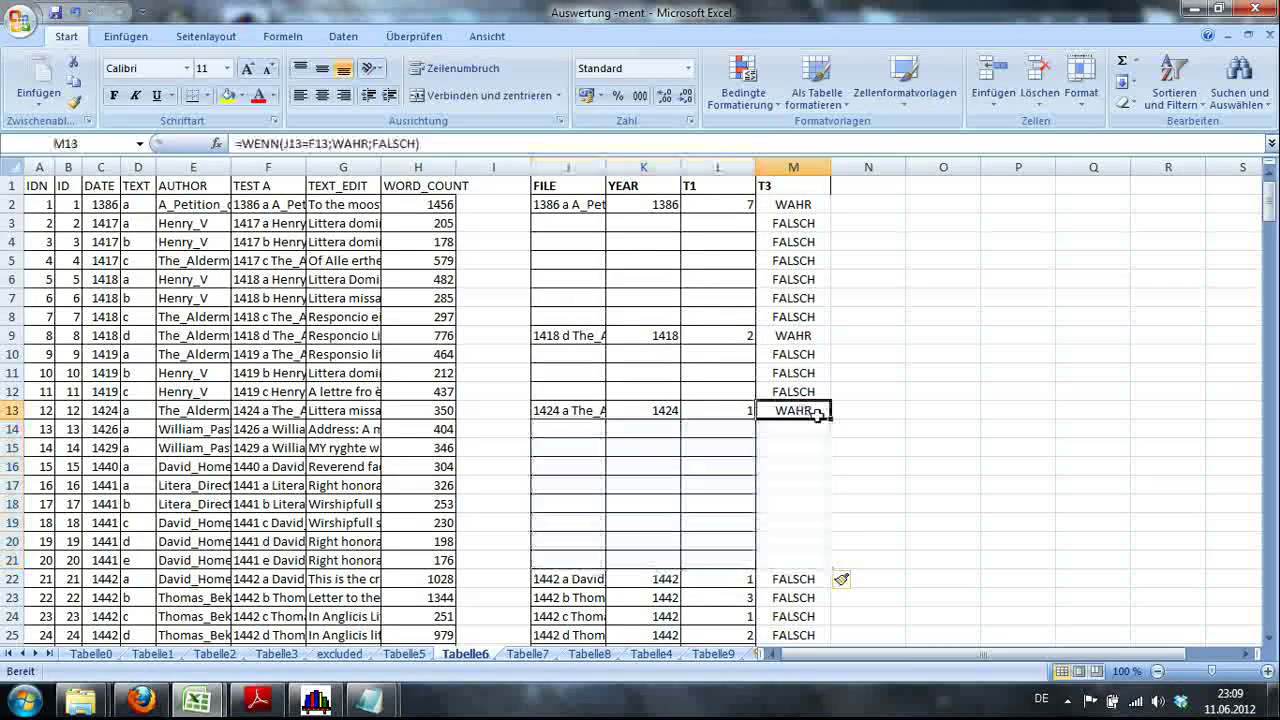
Step: Fill the T3 formula from M13 down the column to row 27
key(Right)
click(793, 406)
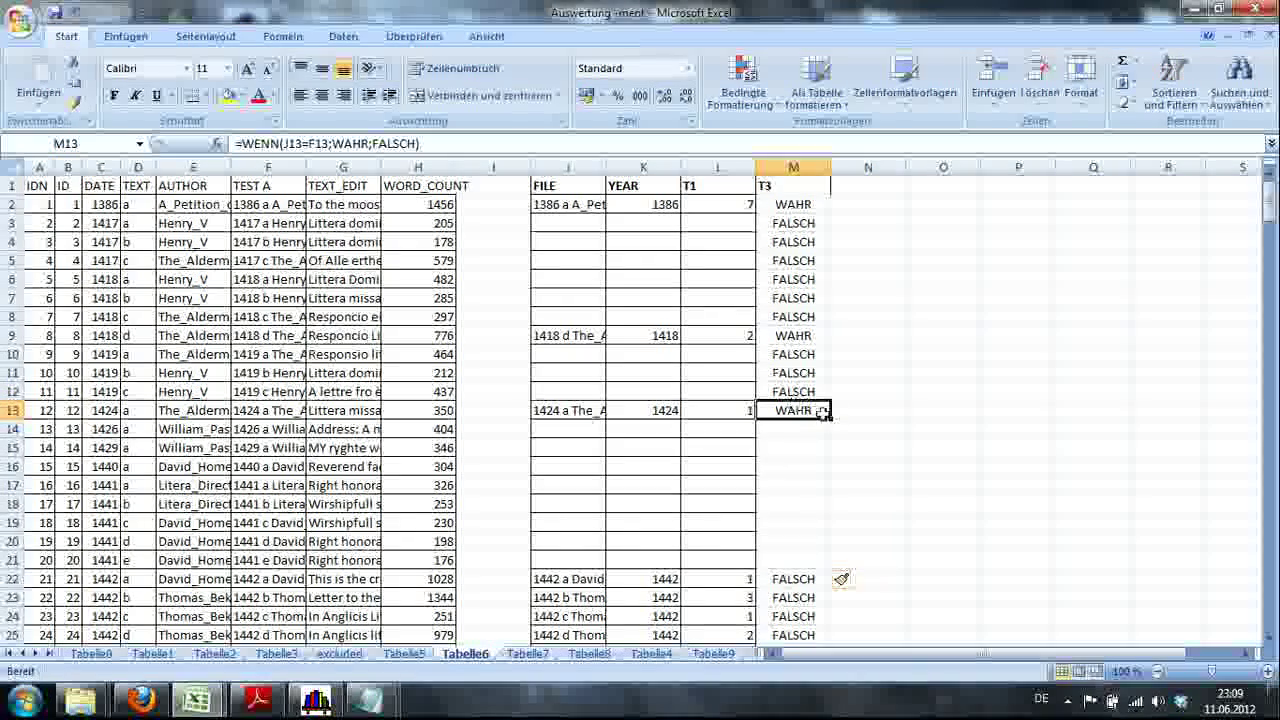
drag(830, 418, 810, 665)
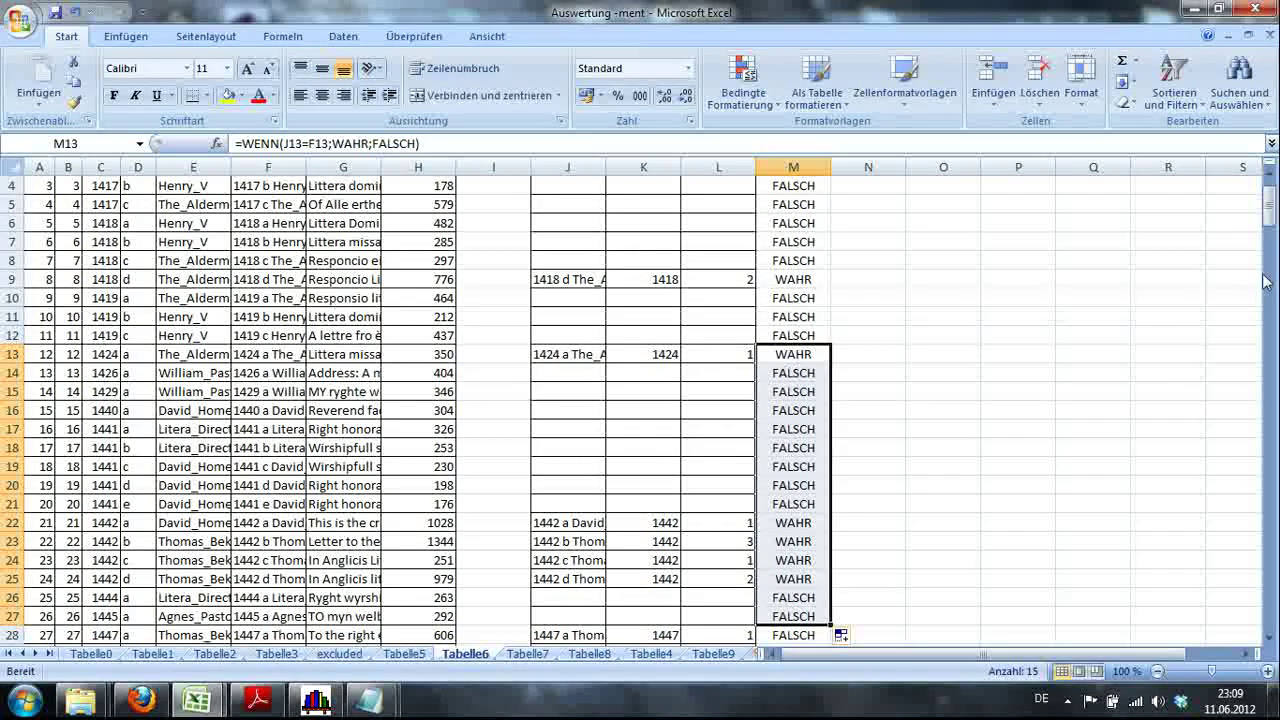
Step: Replace all blank cells in the T1 column range L2:L255 with 0
drag(1273, 224, 1274, 620)
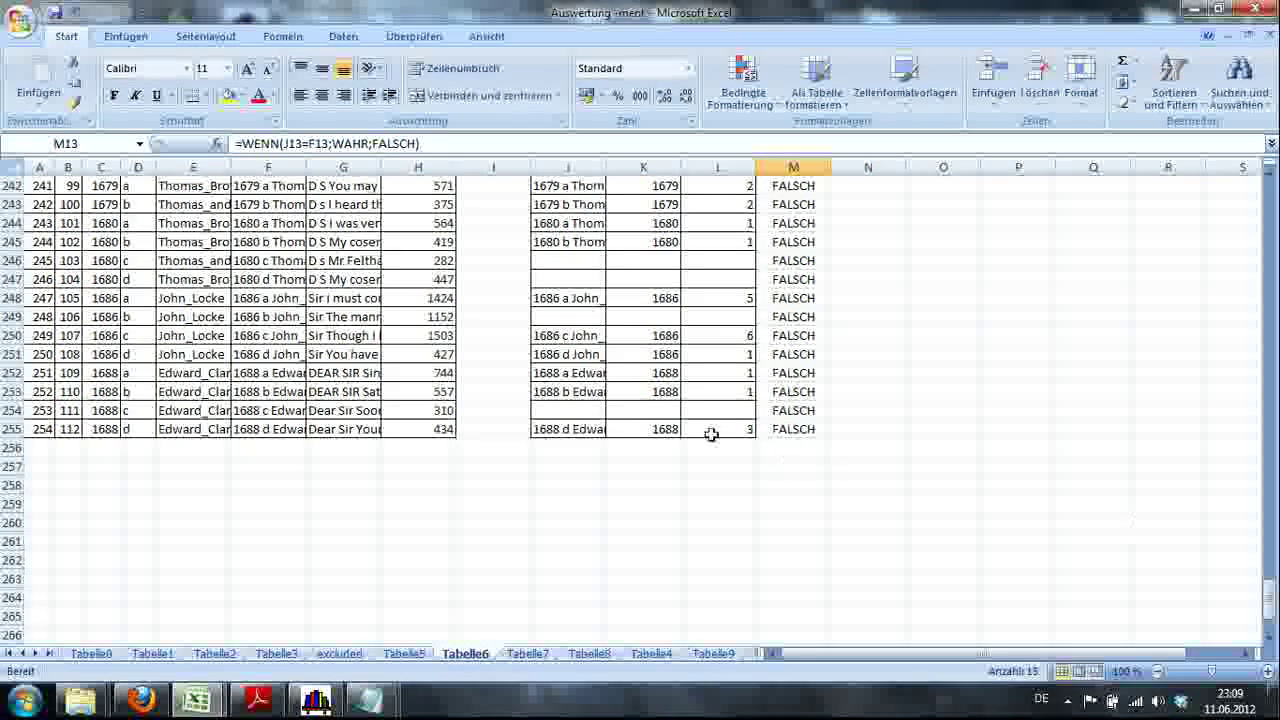
drag(711, 429, 733, 207)
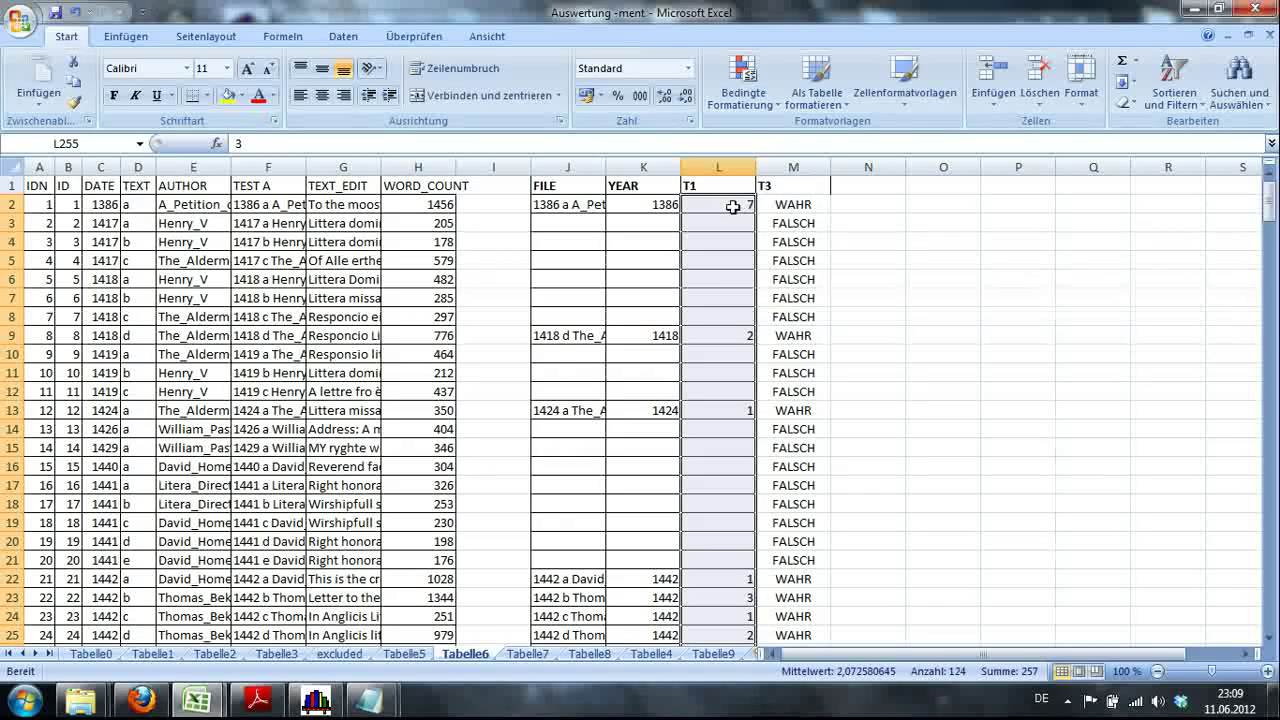
click(1237, 95)
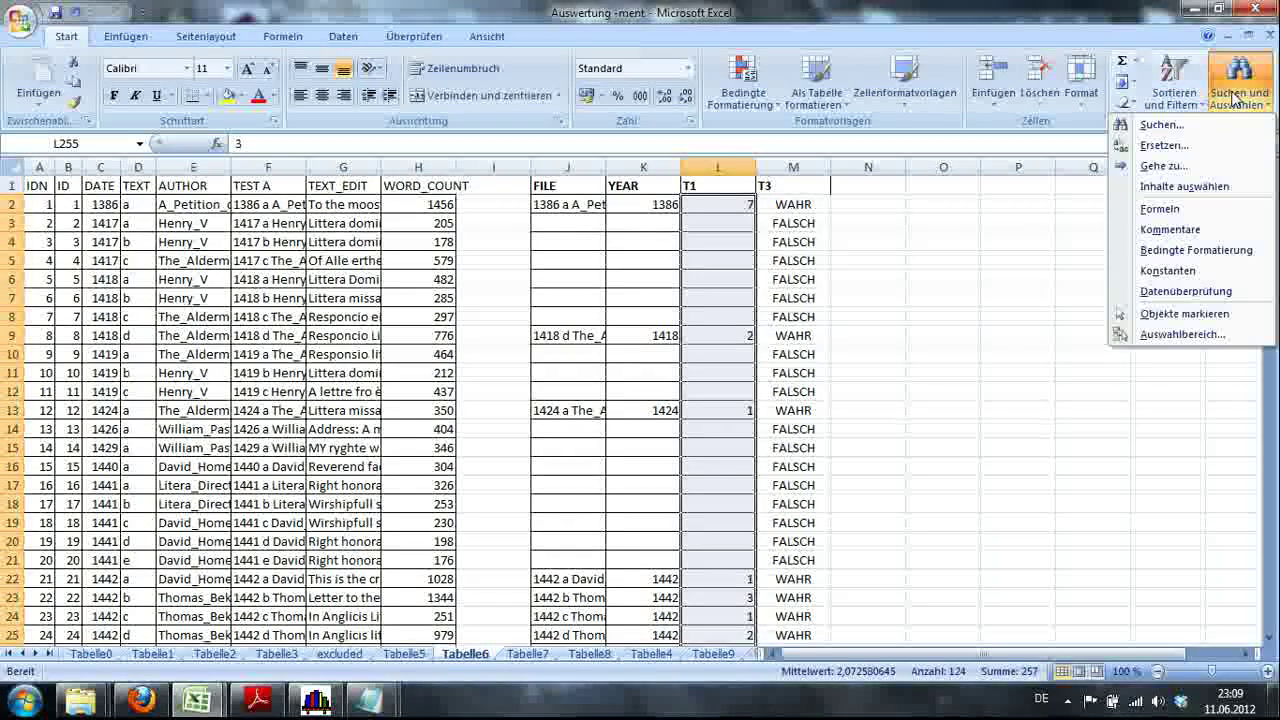
click(1164, 145)
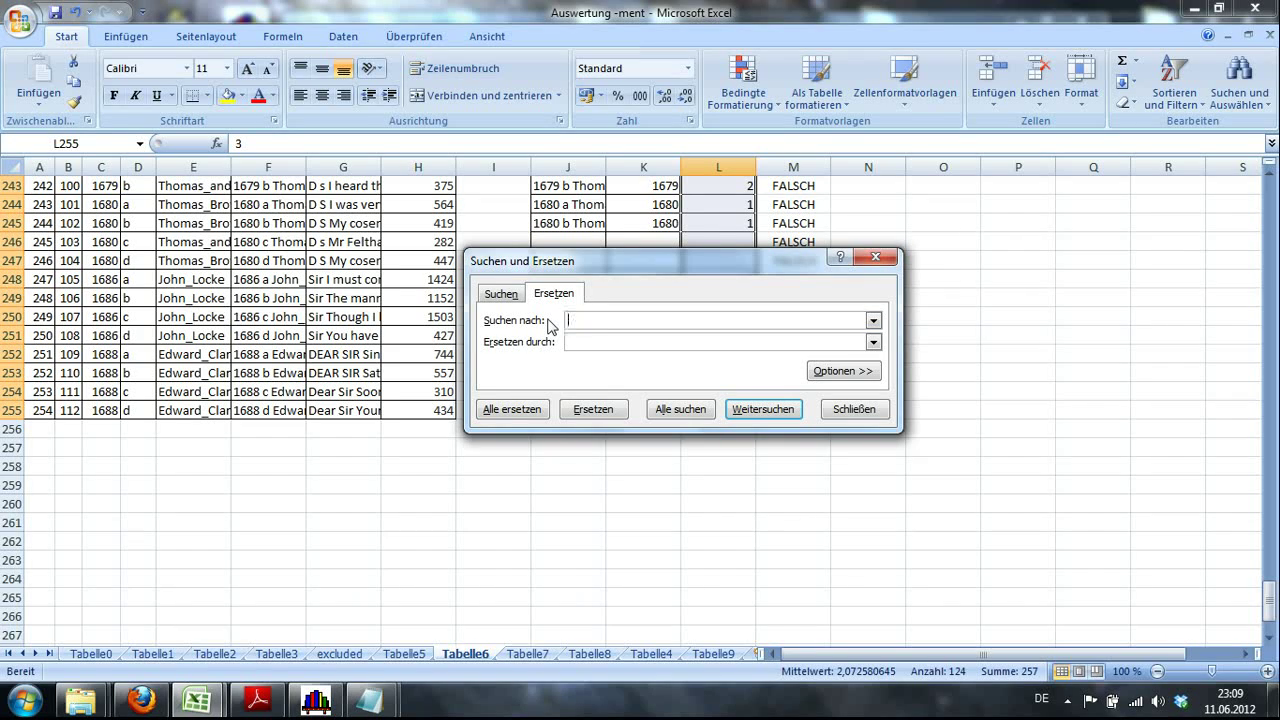
click(570, 340)
click(512, 410)
click(644, 399)
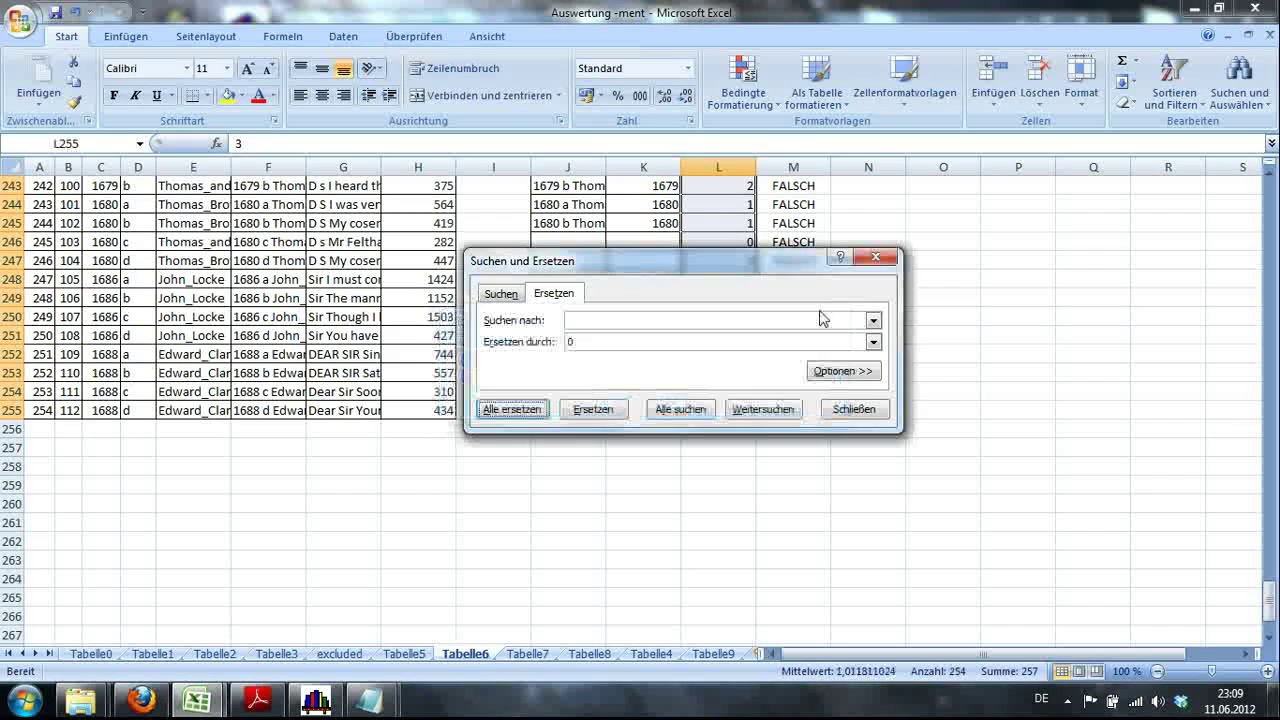
click(875, 258)
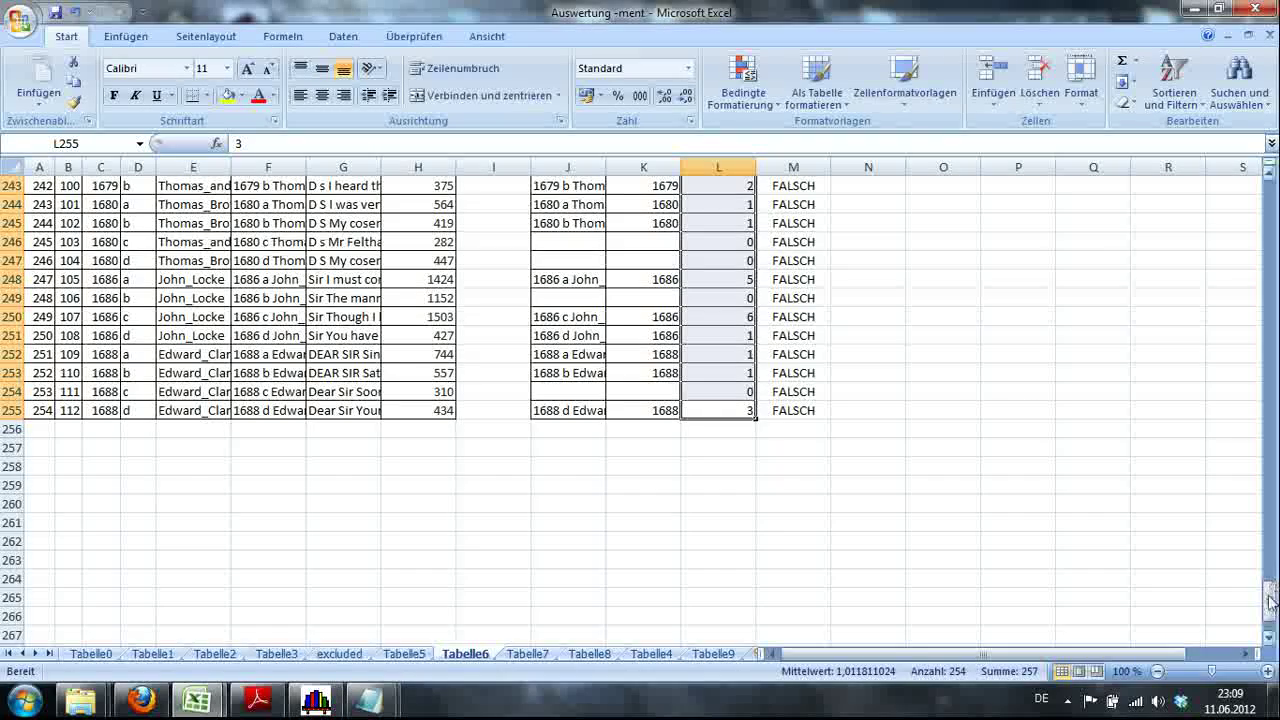
Step: Enter the column heading PTW in cell N1
drag(1268, 598, 1248, 166)
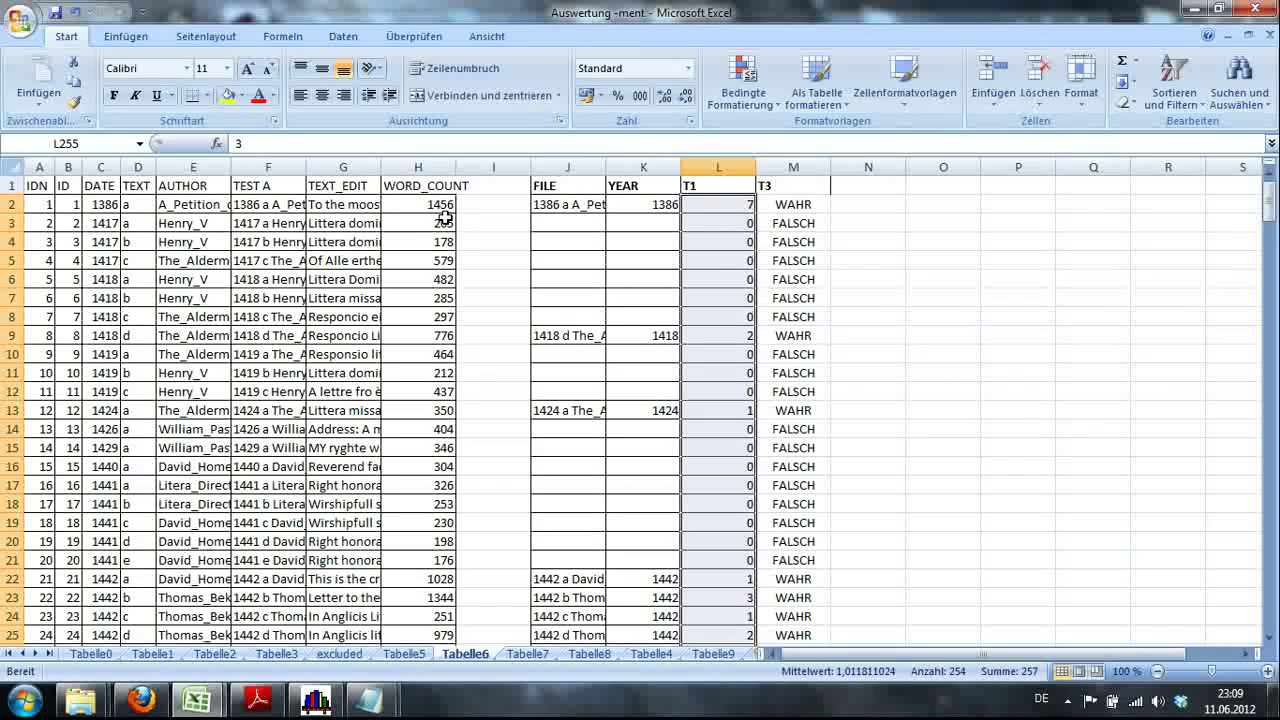
click(860, 204)
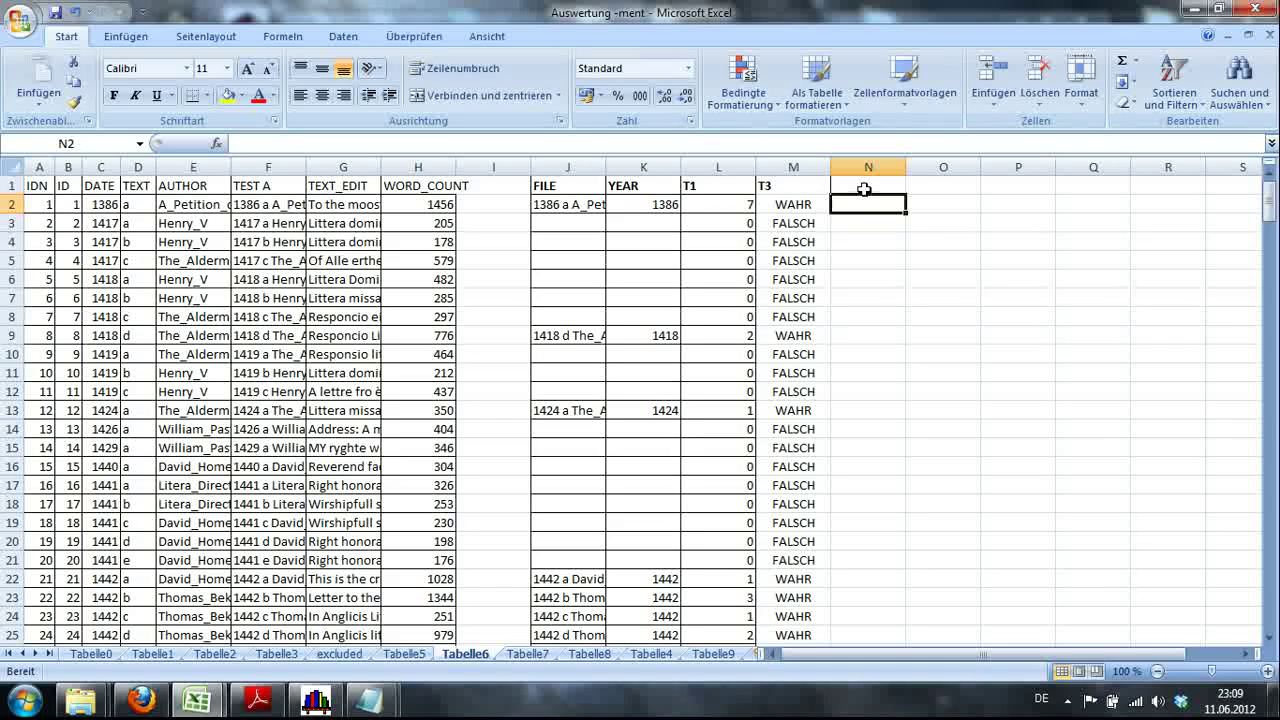
click(864, 187)
text(PT)
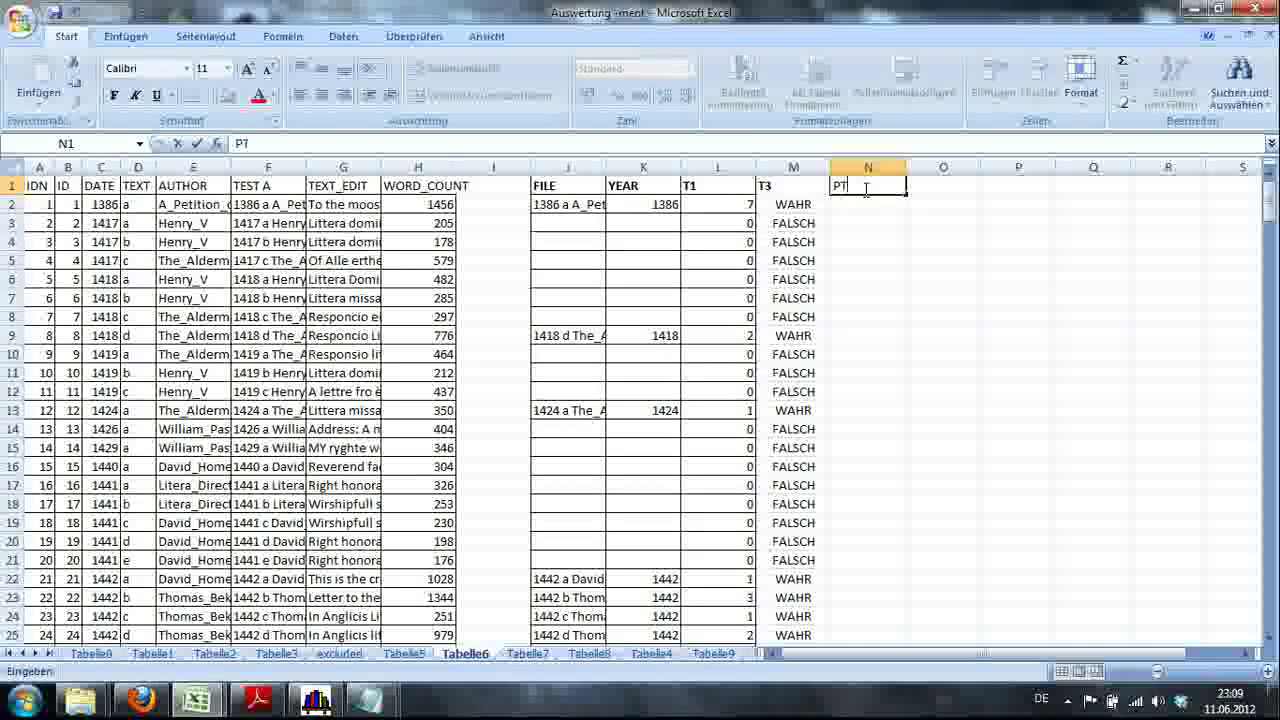
text(W)
Step: Enter the formula =(L2/H2)*1000 in cell N2 and fill it down the PTW column to row 255
click(860, 204)
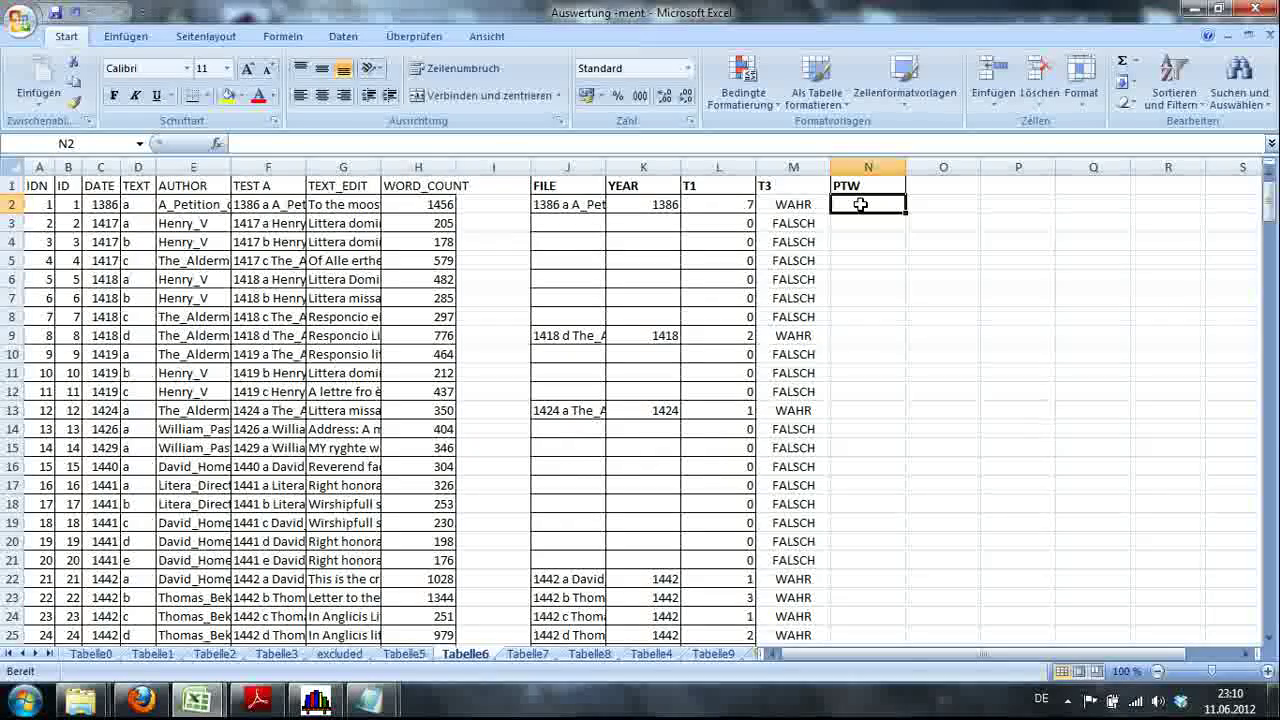
text(=)
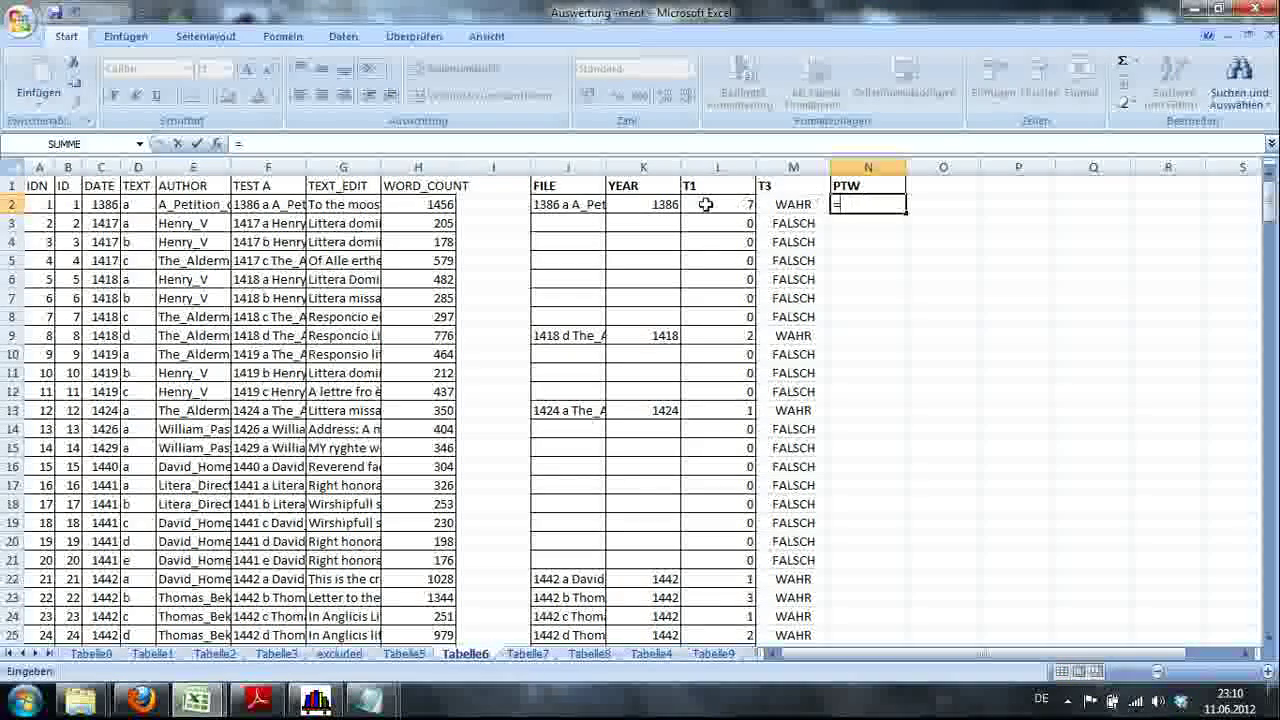
click(705, 204)
key(BackSpace)
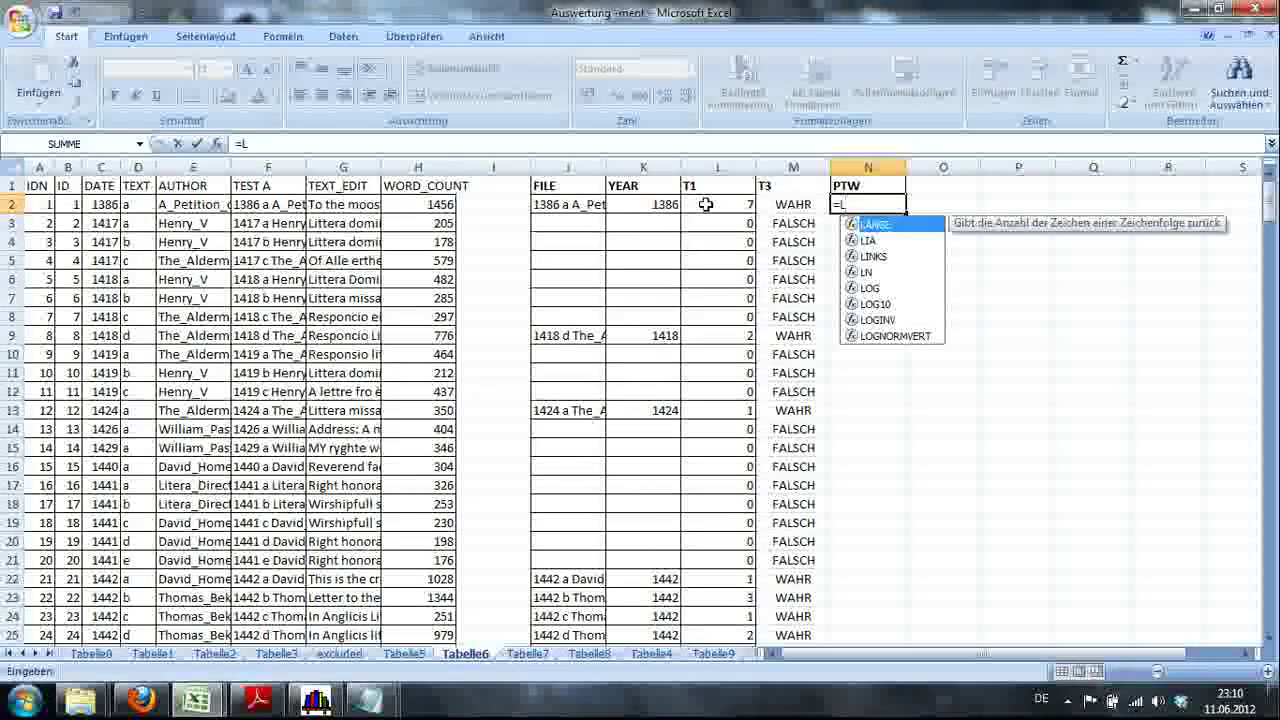
text(()
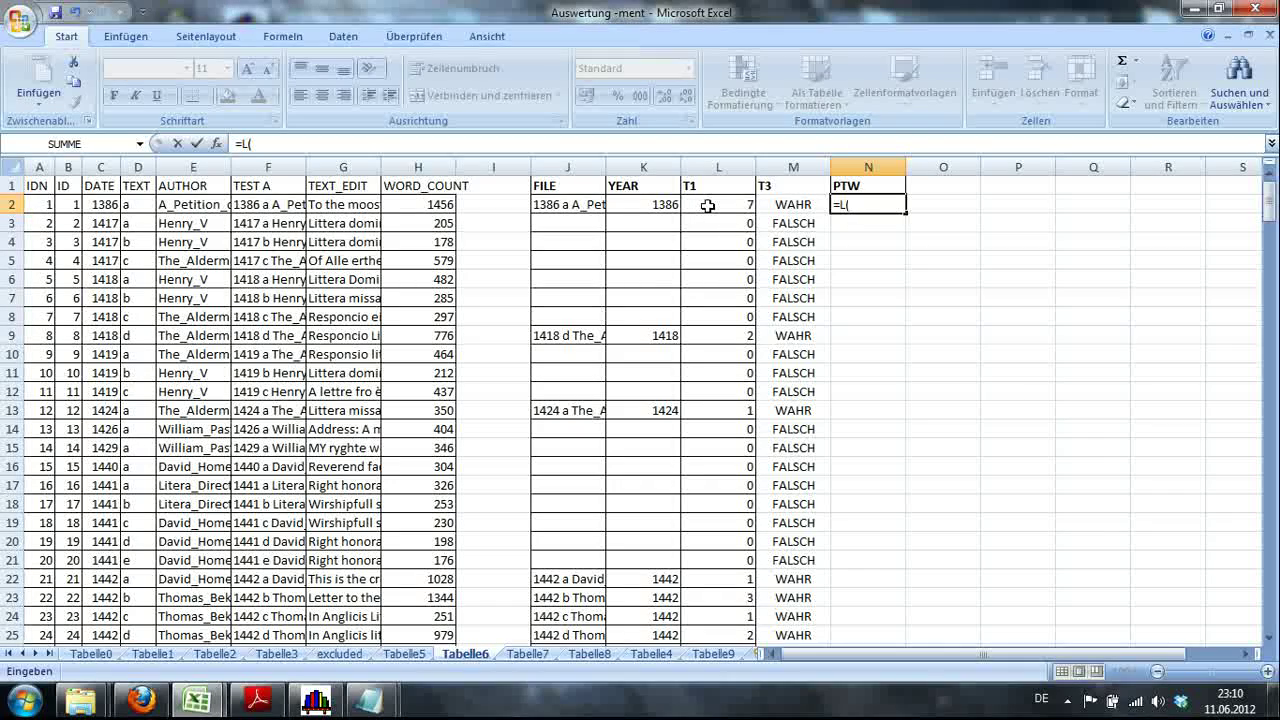
key(BackSpace)
key(BackSpace)
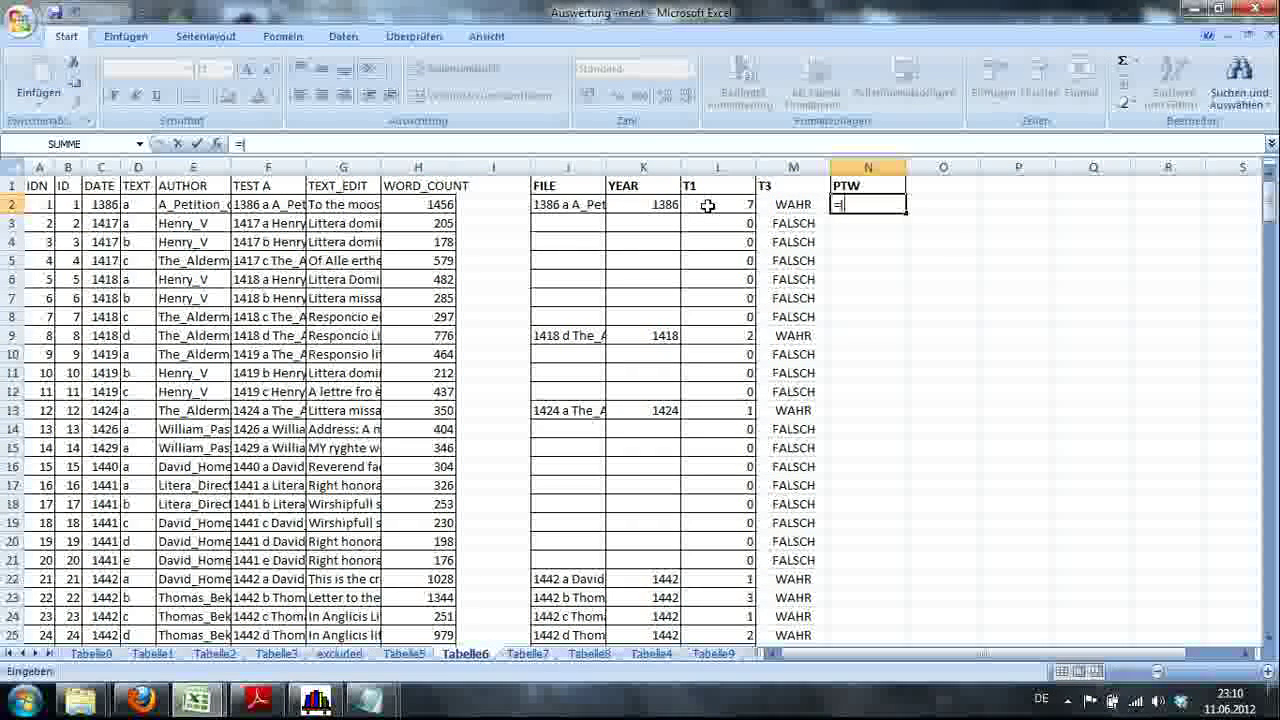
text(()
click(707, 205)
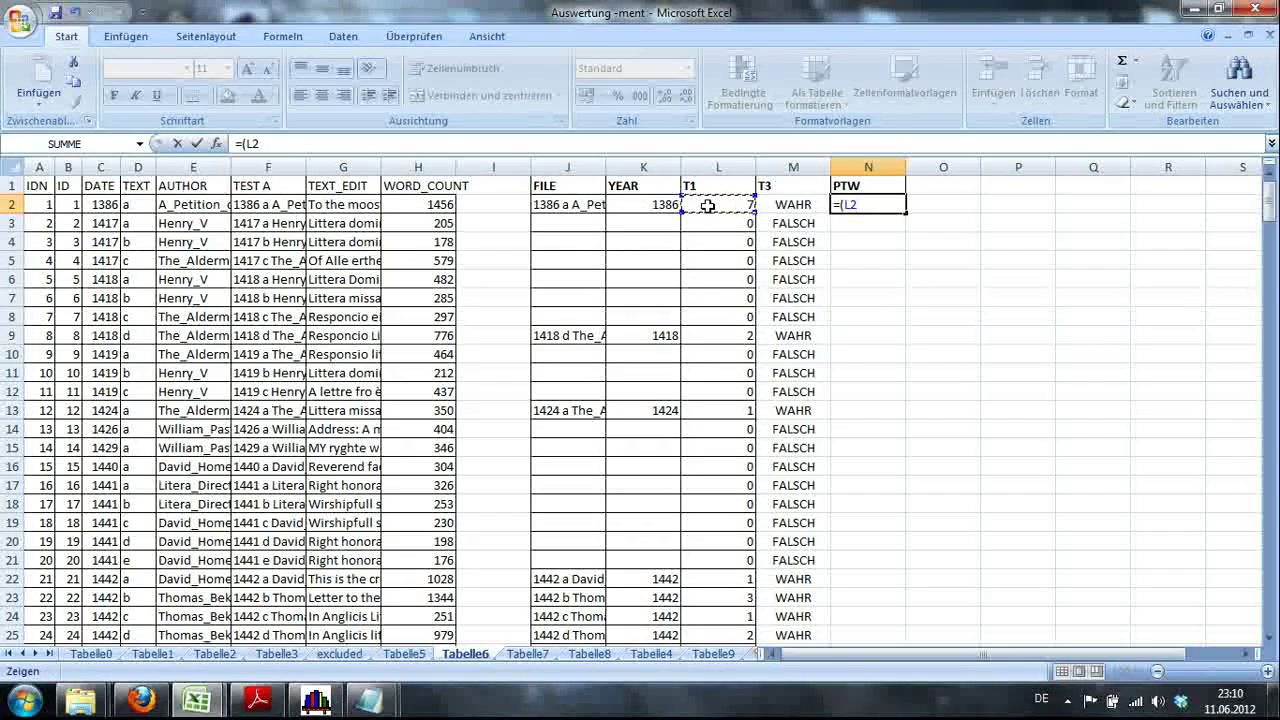
text(/)
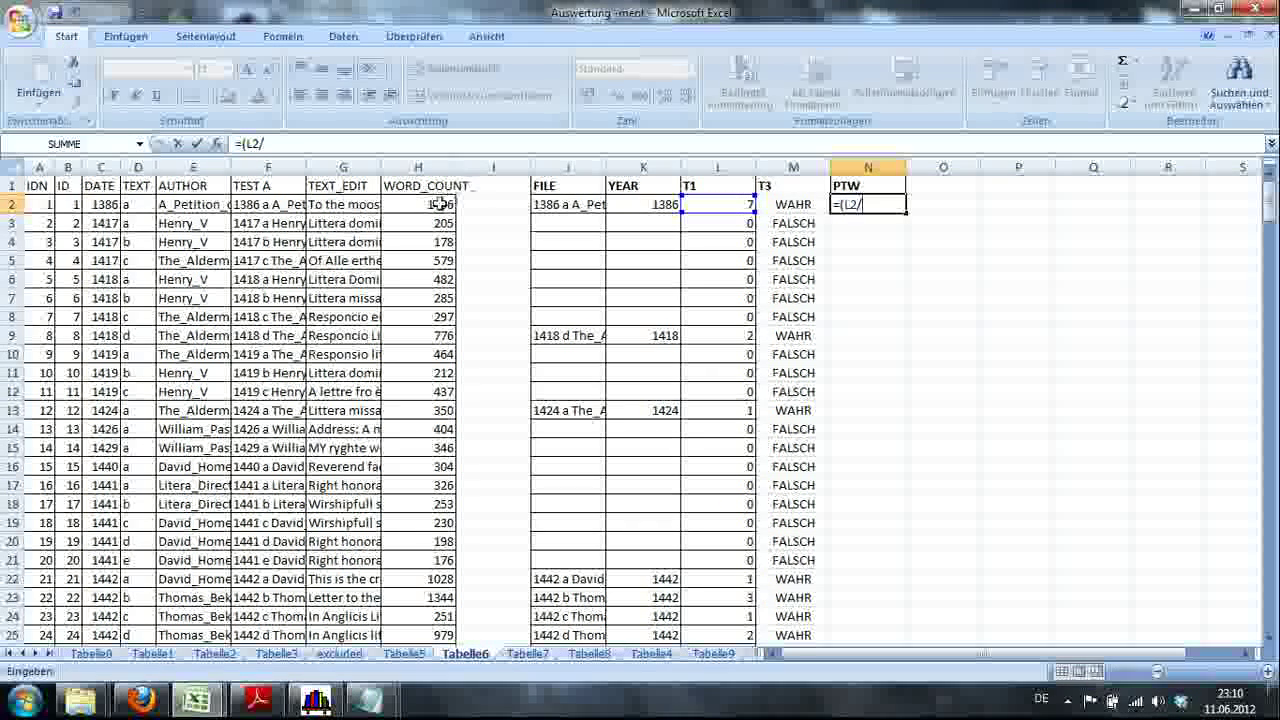
click(438, 204)
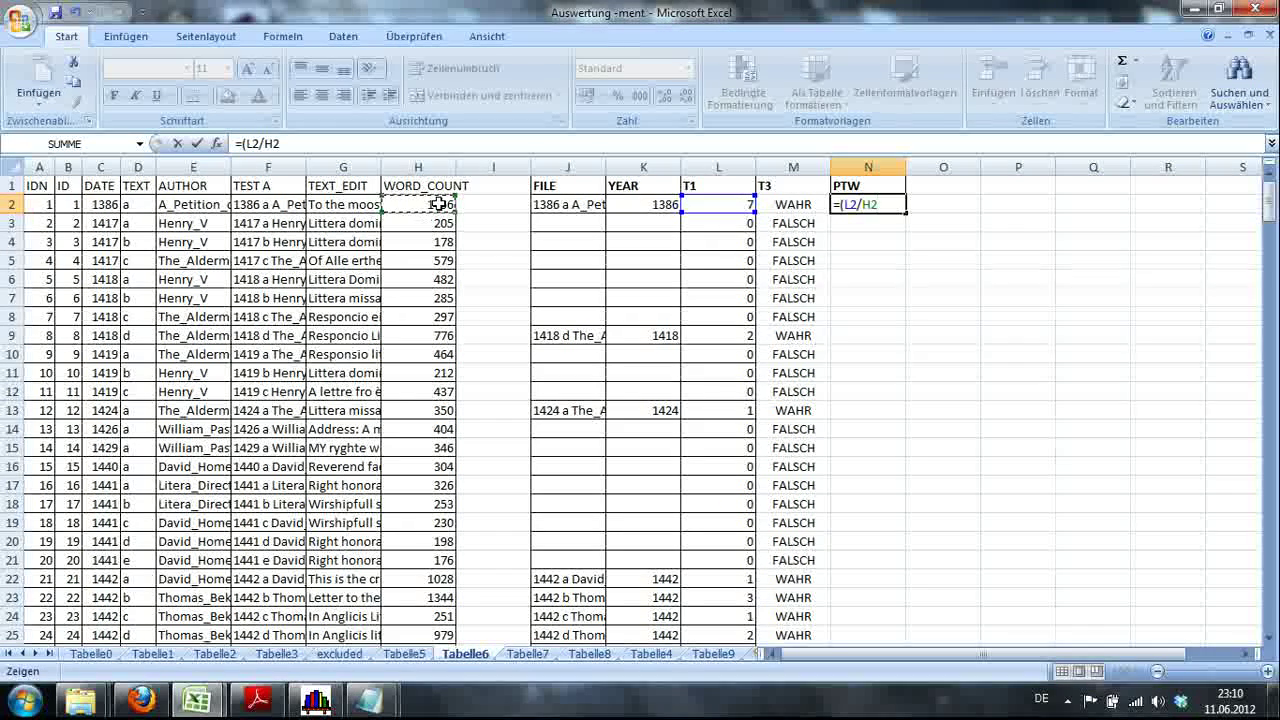
text()*1000)
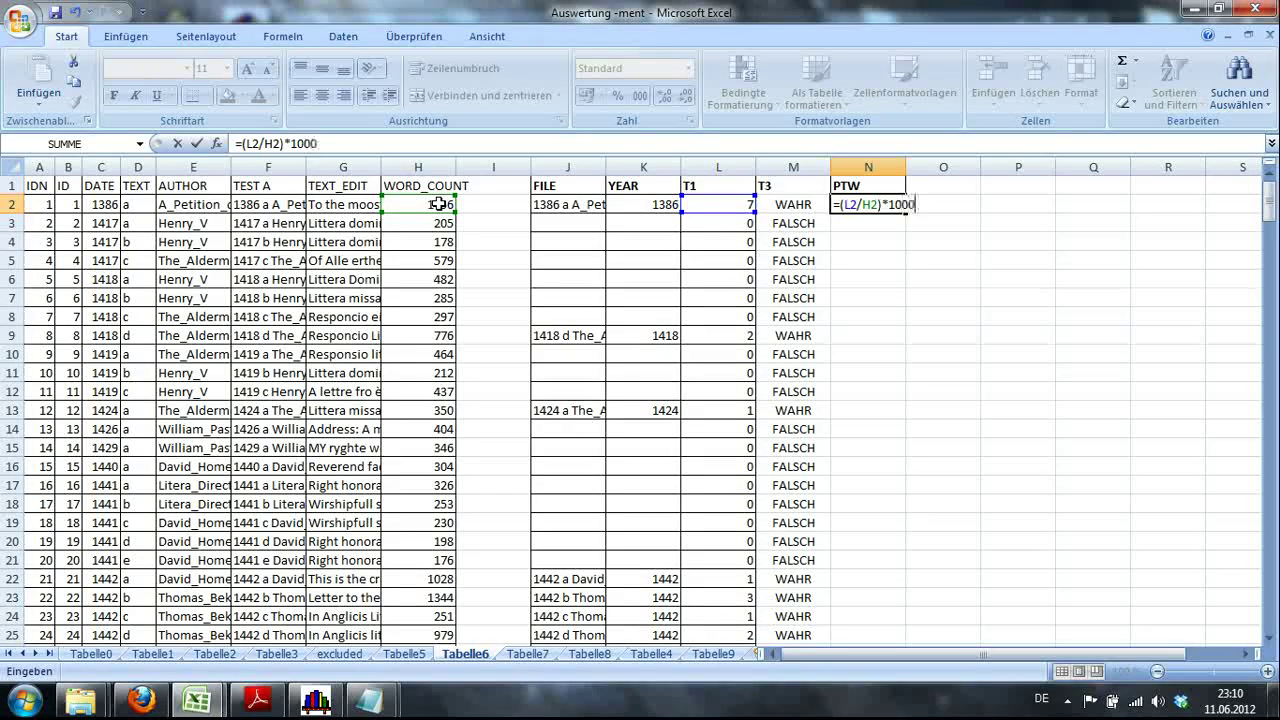
key(Return)
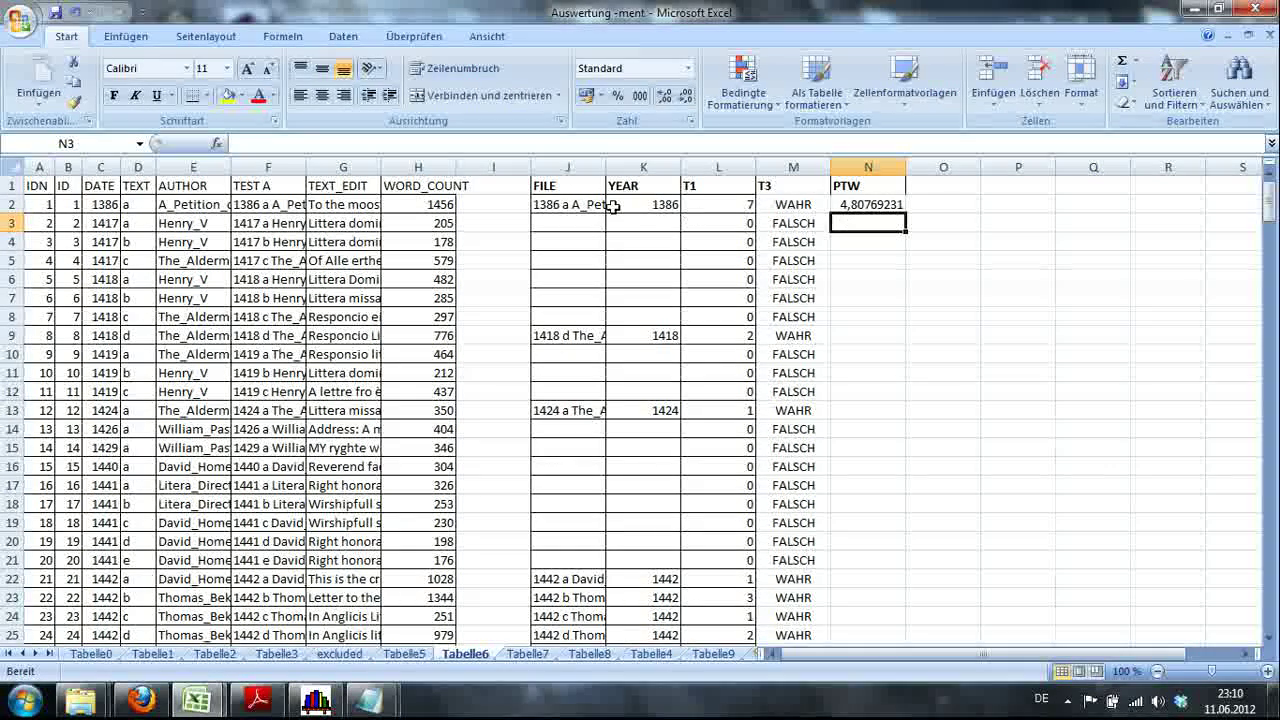
click(900, 205)
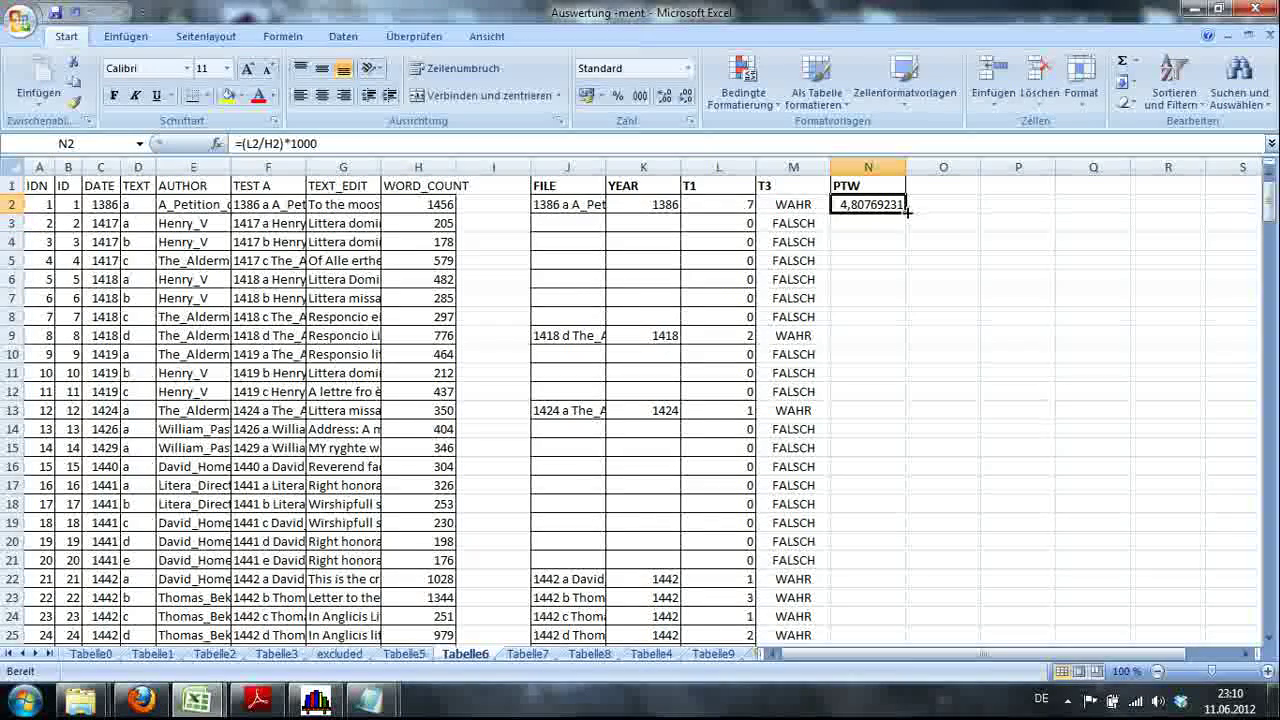
double_click(906, 212)
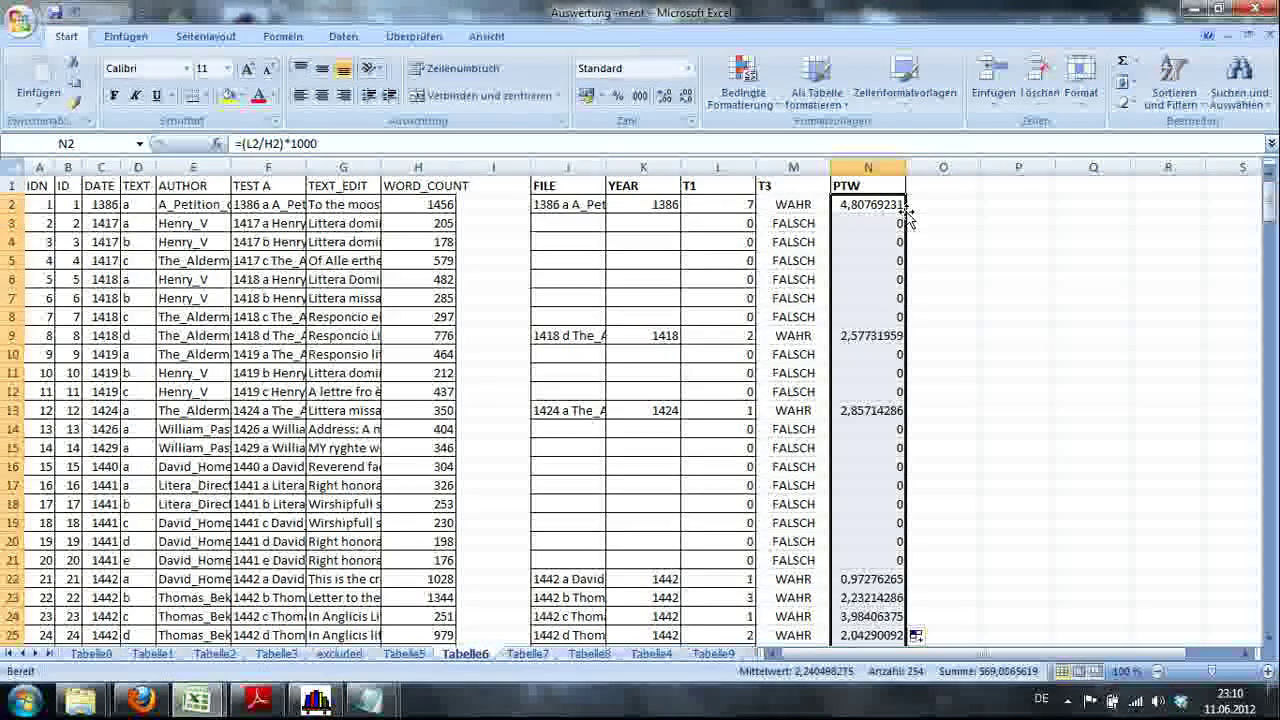
Step: Format the PTW values in N2:N255 as Zahl with 2 decimal places
drag(866, 205, 869, 596)
right_click(862, 581)
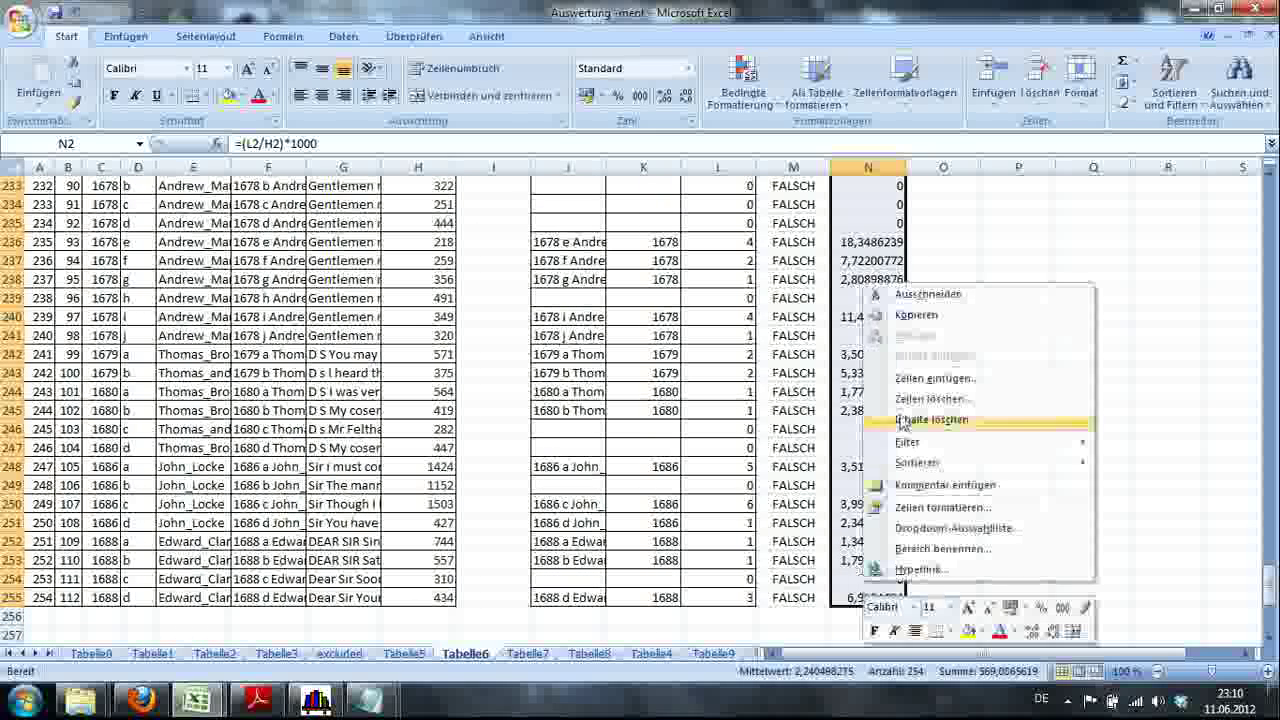
click(951, 511)
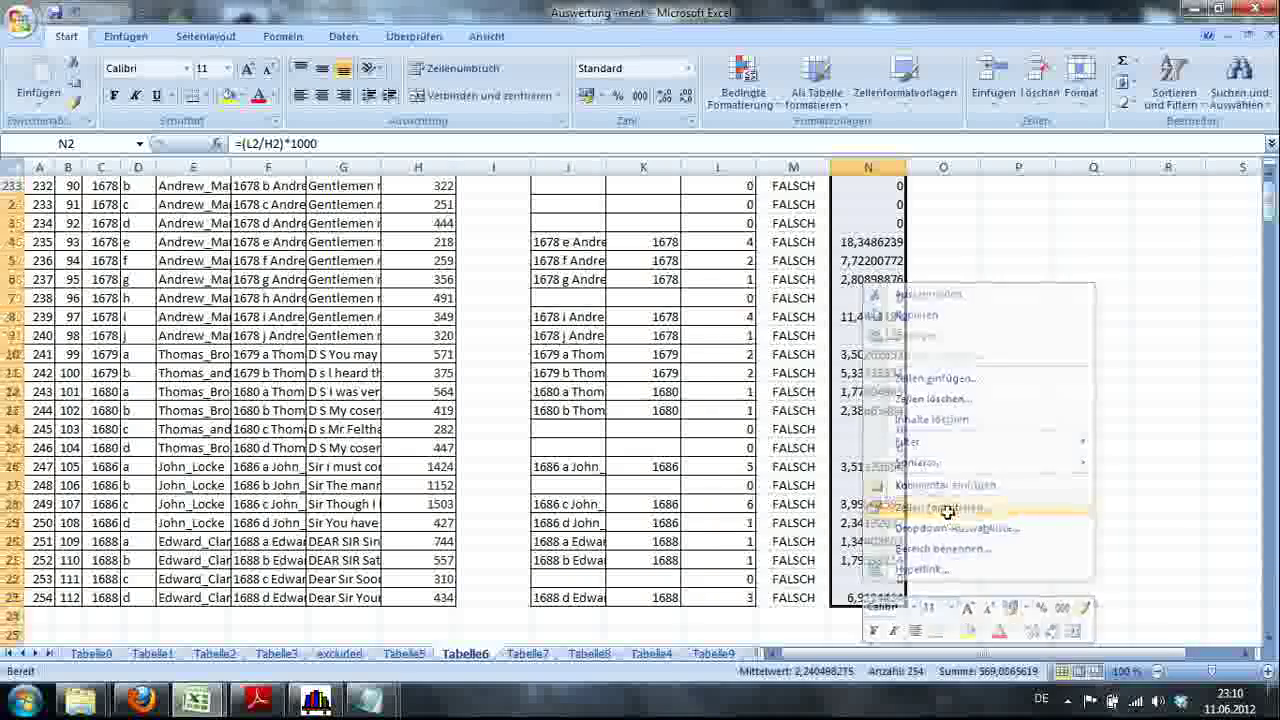
click(729, 291)
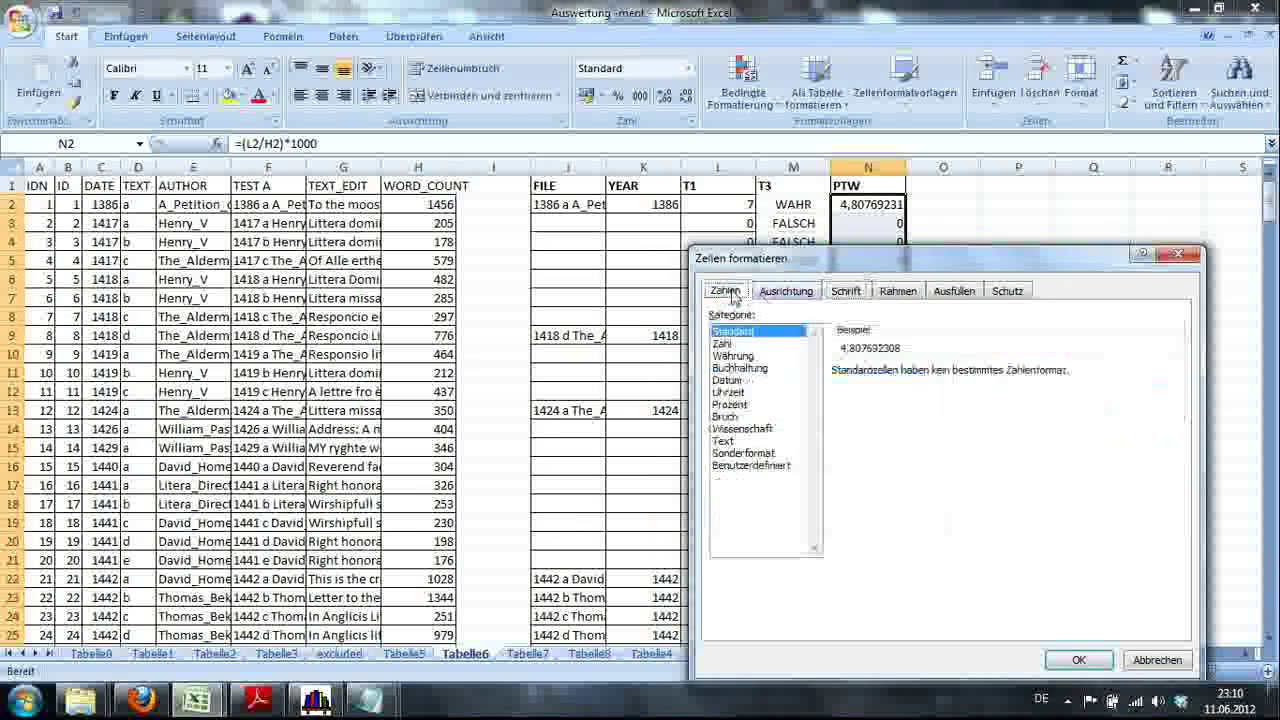
click(729, 344)
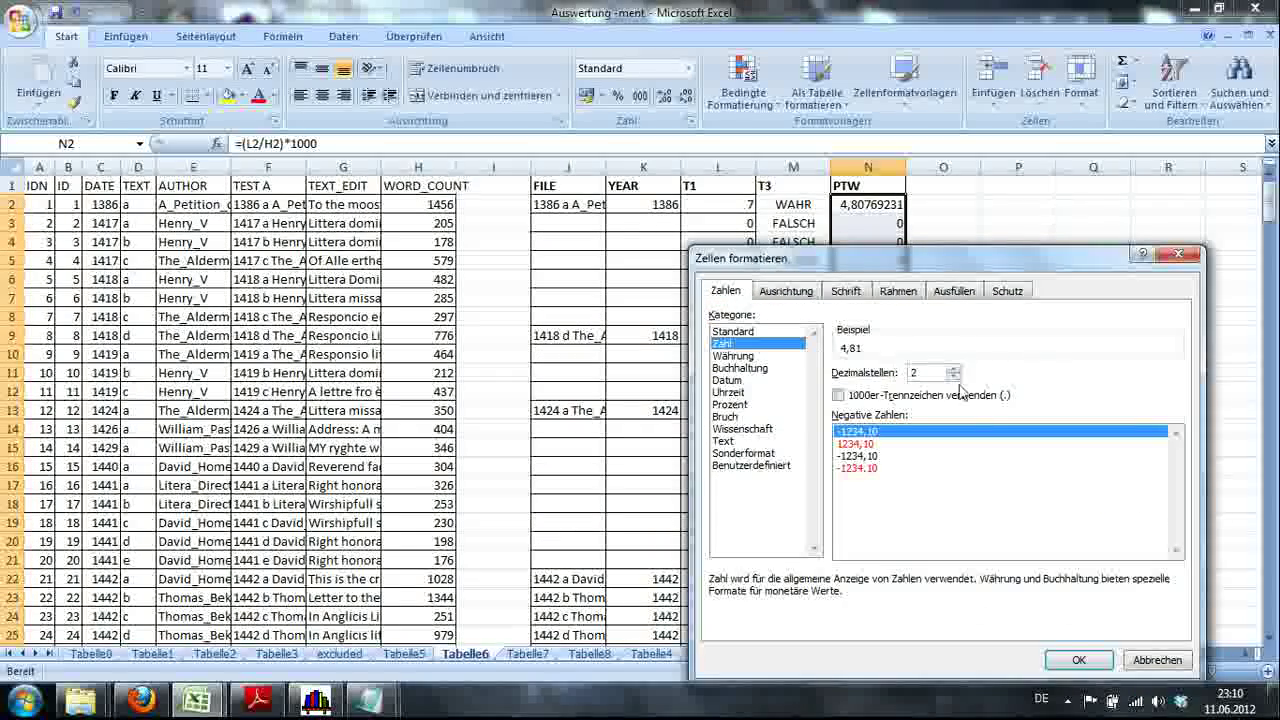
click(1090, 664)
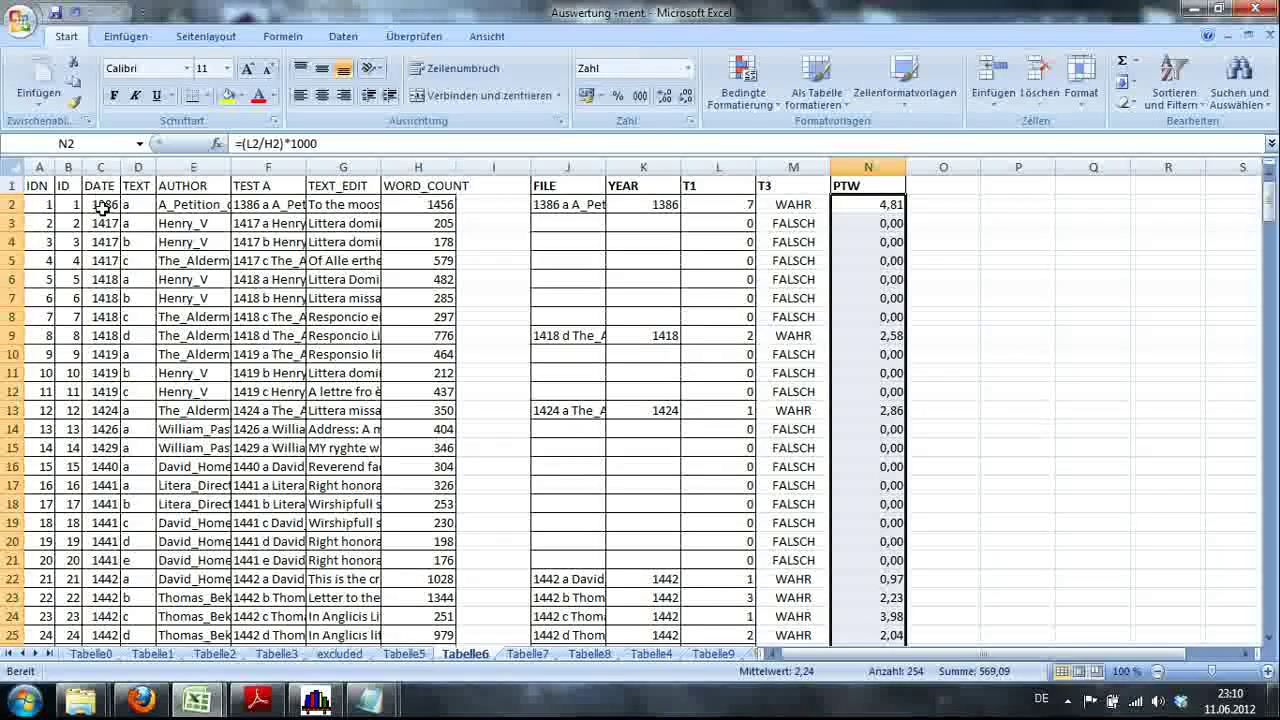
Step: Copy the DATE column C into column P
click(101, 167)
key(ctrl+c)
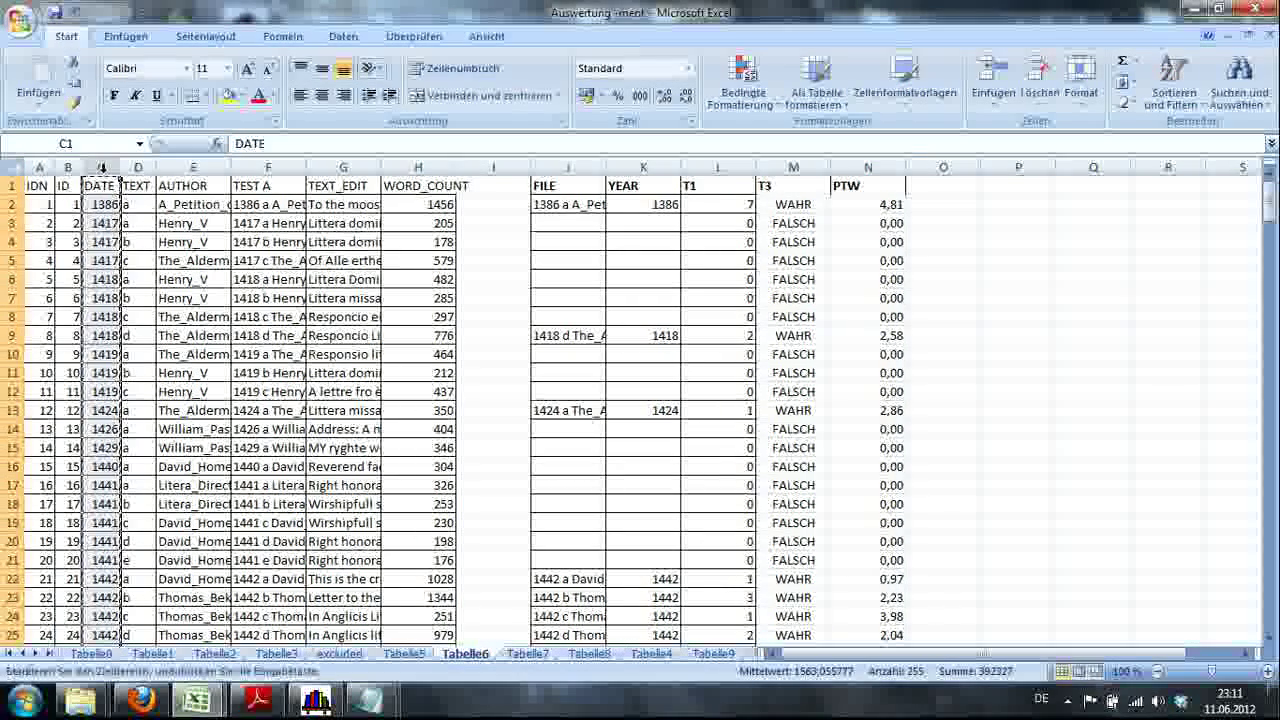
click(1009, 162)
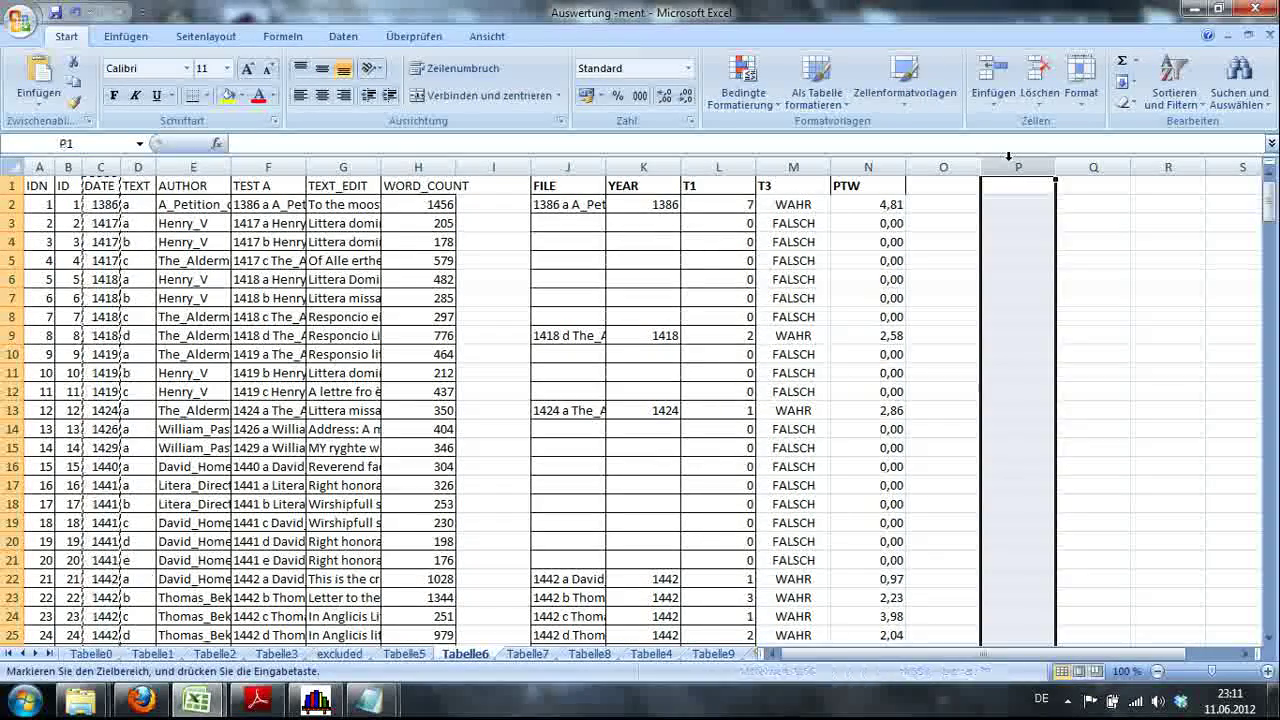
key(ctrl+v)
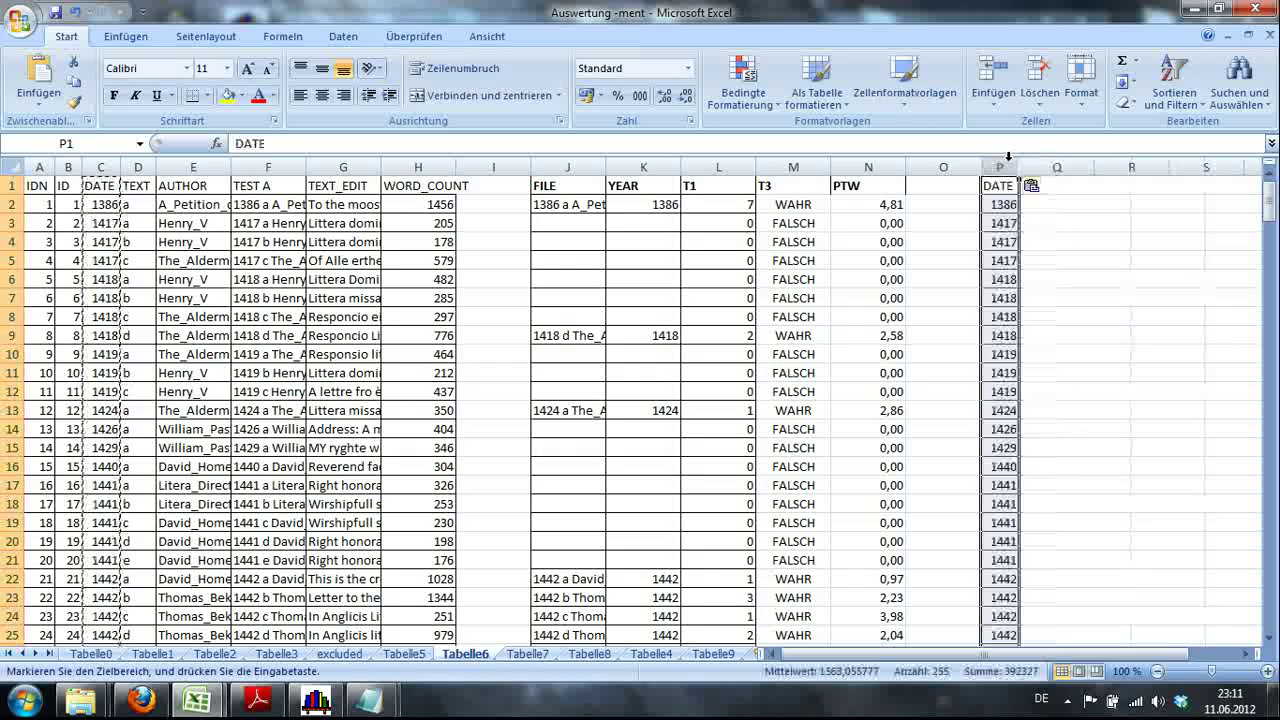
Step: Copy the PTW column N and paste it as values only (Werte) into column Q, starting at Q1
click(867, 166)
right_click(868, 165)
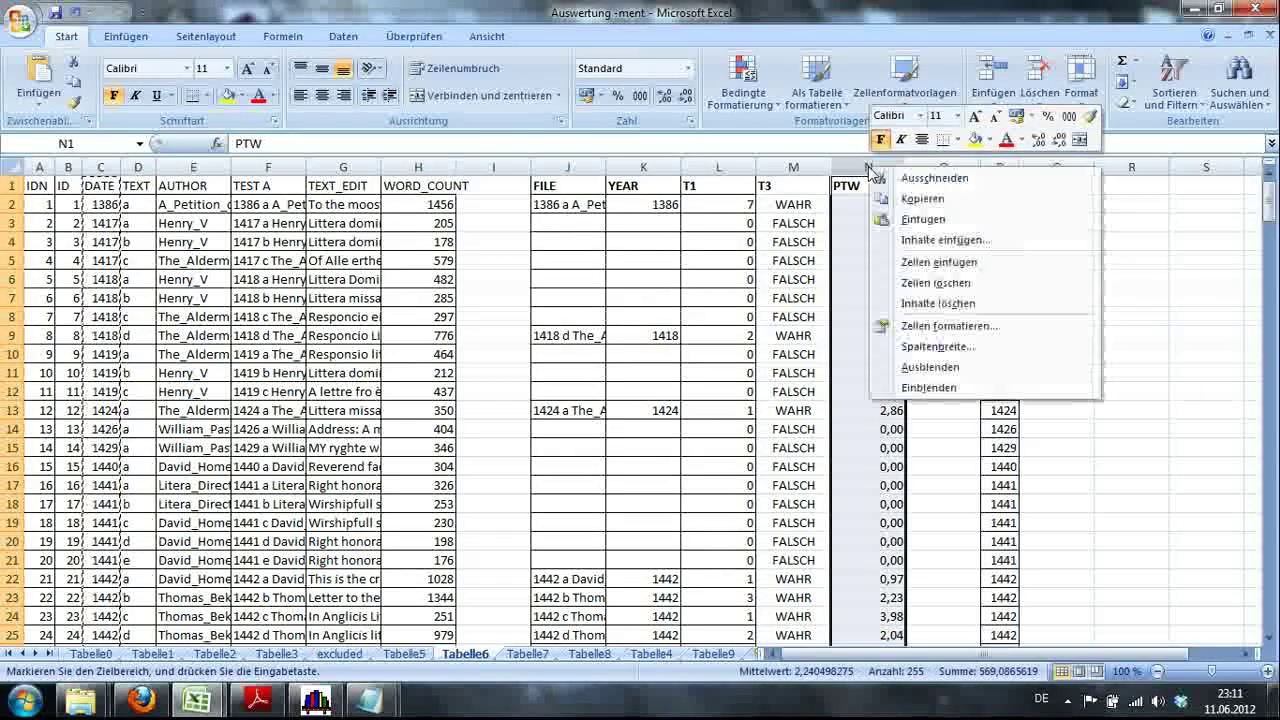
click(912, 199)
click(1045, 188)
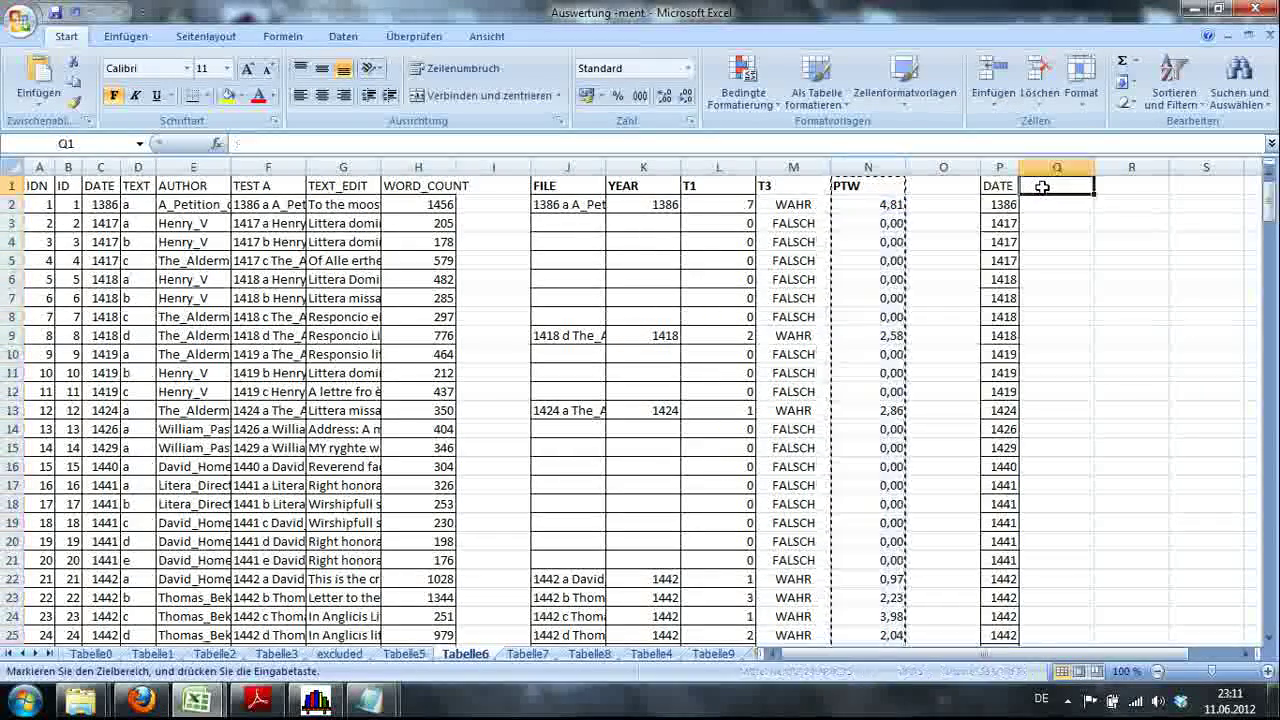
right_click(1046, 190)
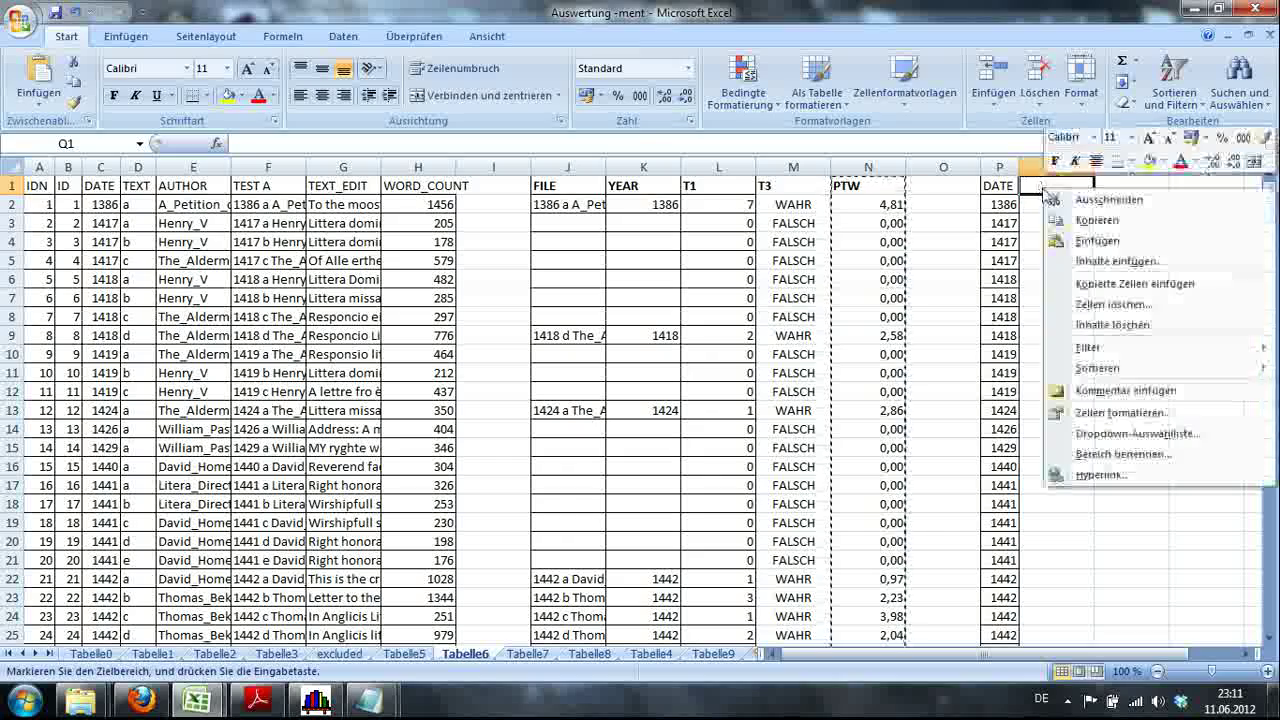
click(1078, 261)
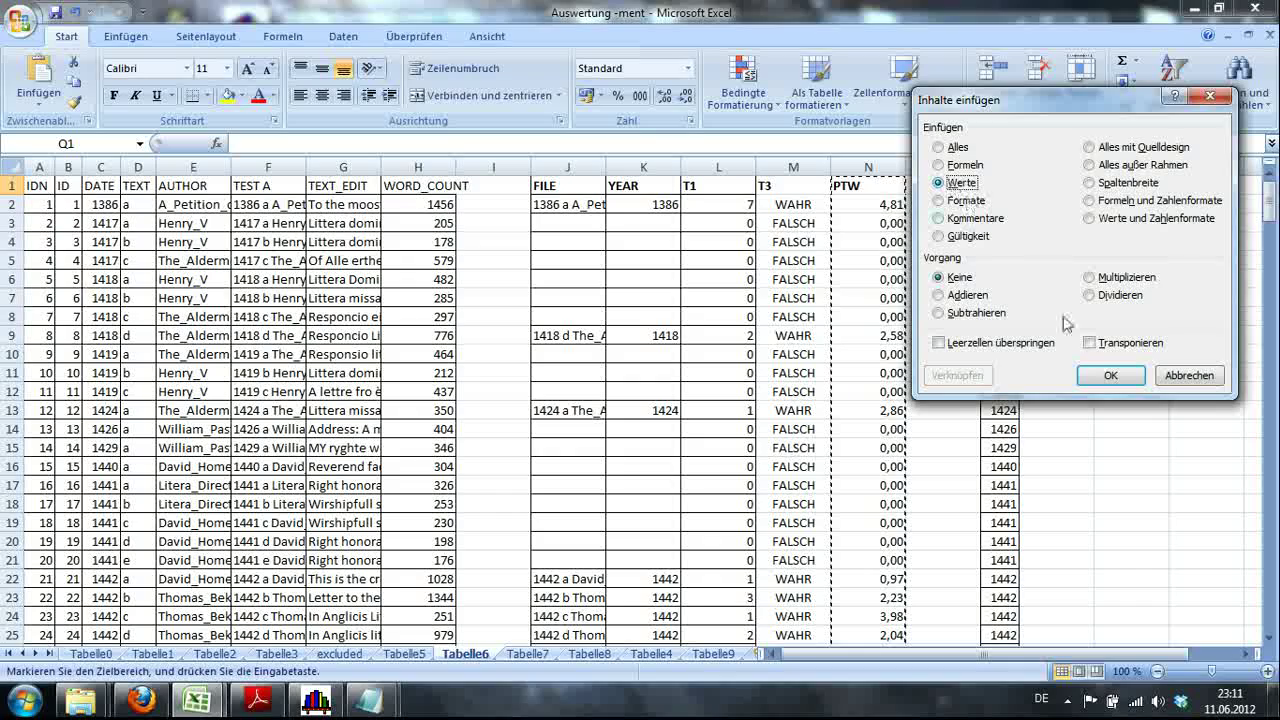
click(1105, 375)
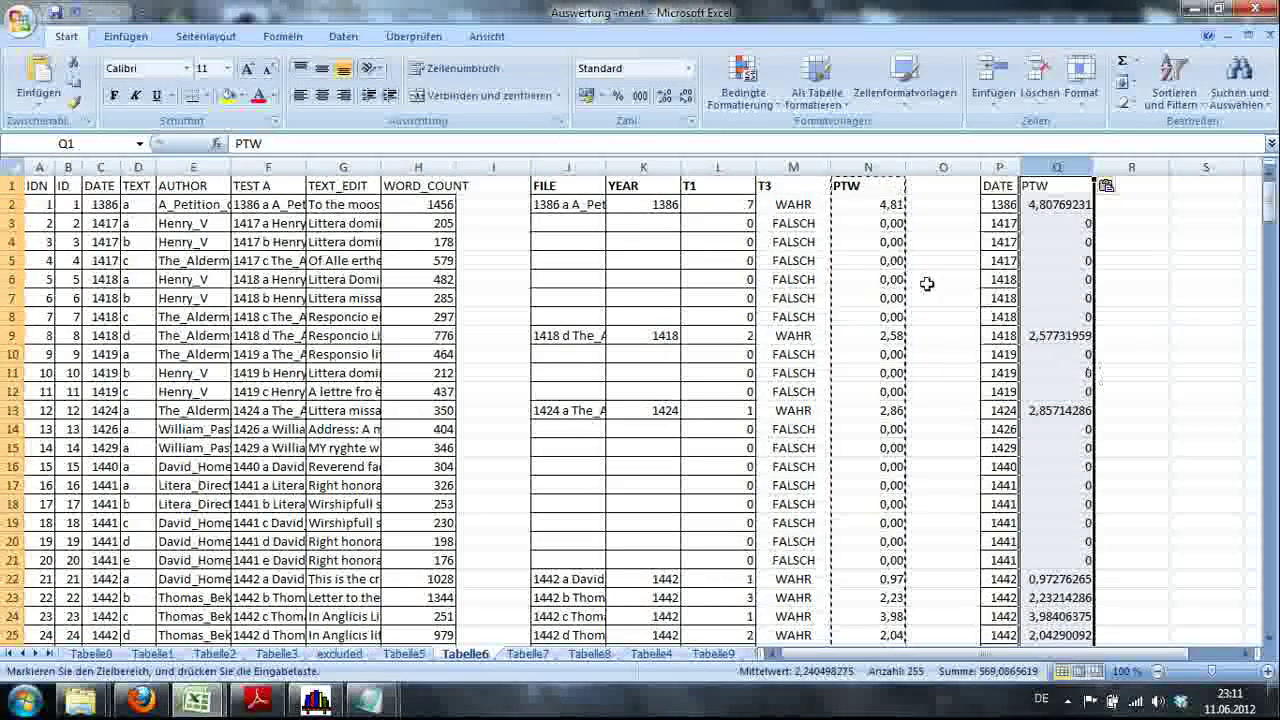
click(866, 223)
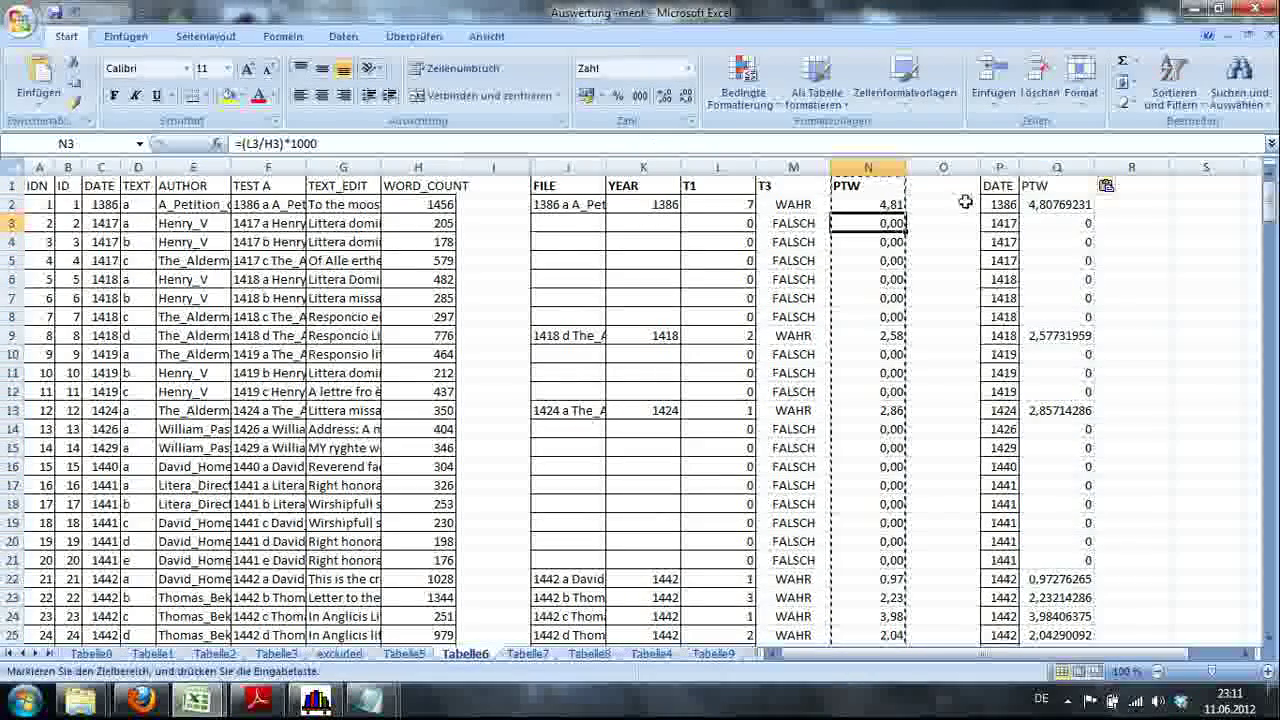
Step: Format the pasted PTW values in column Q as Zahl with 2 decimal places
right_click(1050, 170)
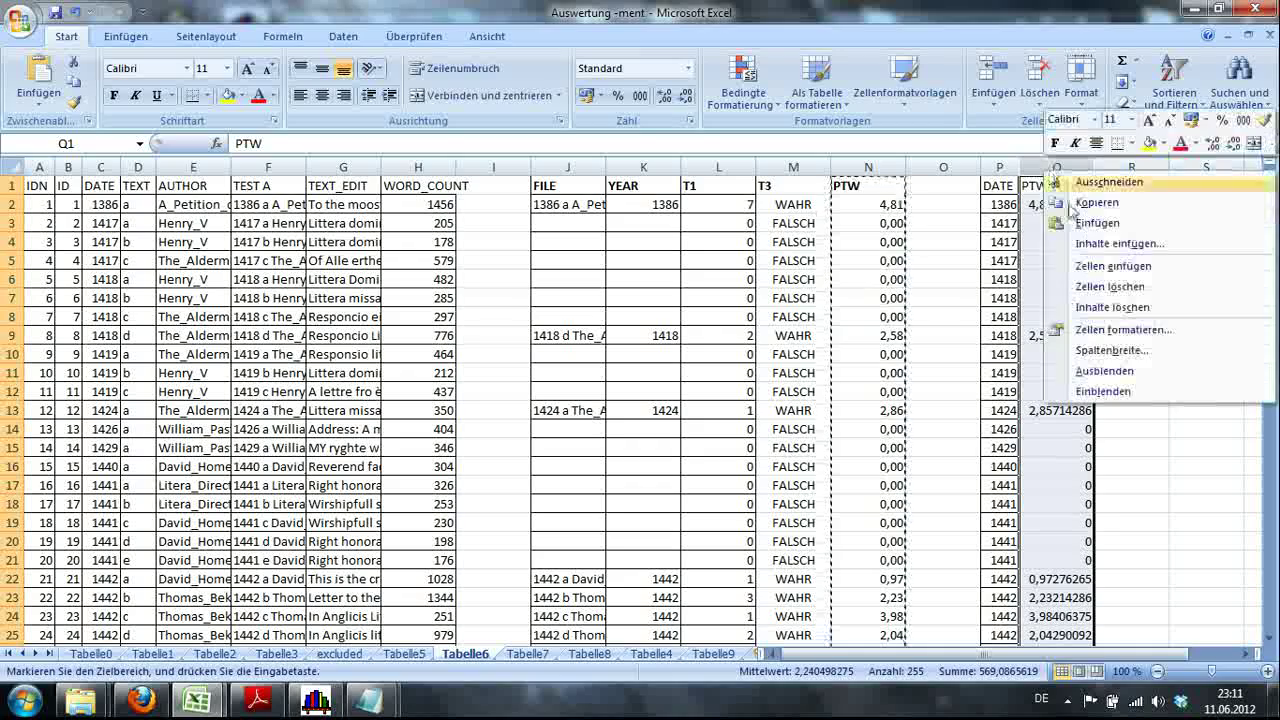
click(1110, 330)
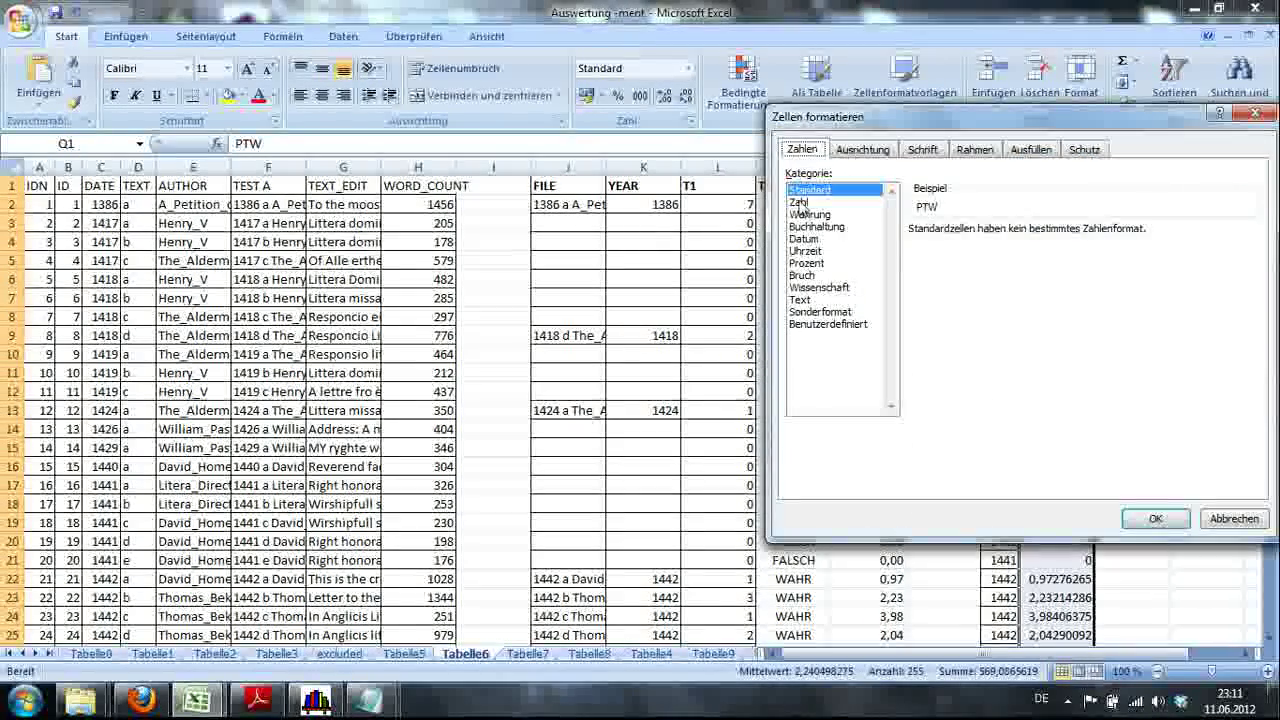
click(800, 202)
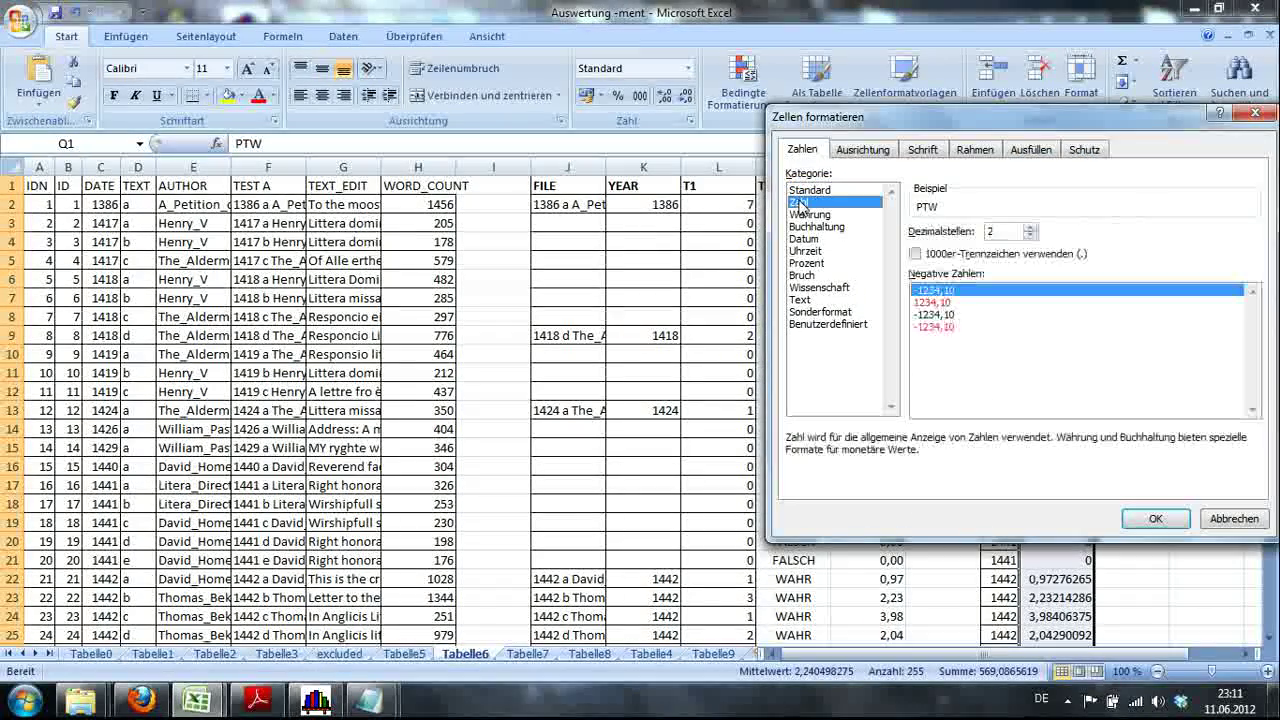
click(1157, 518)
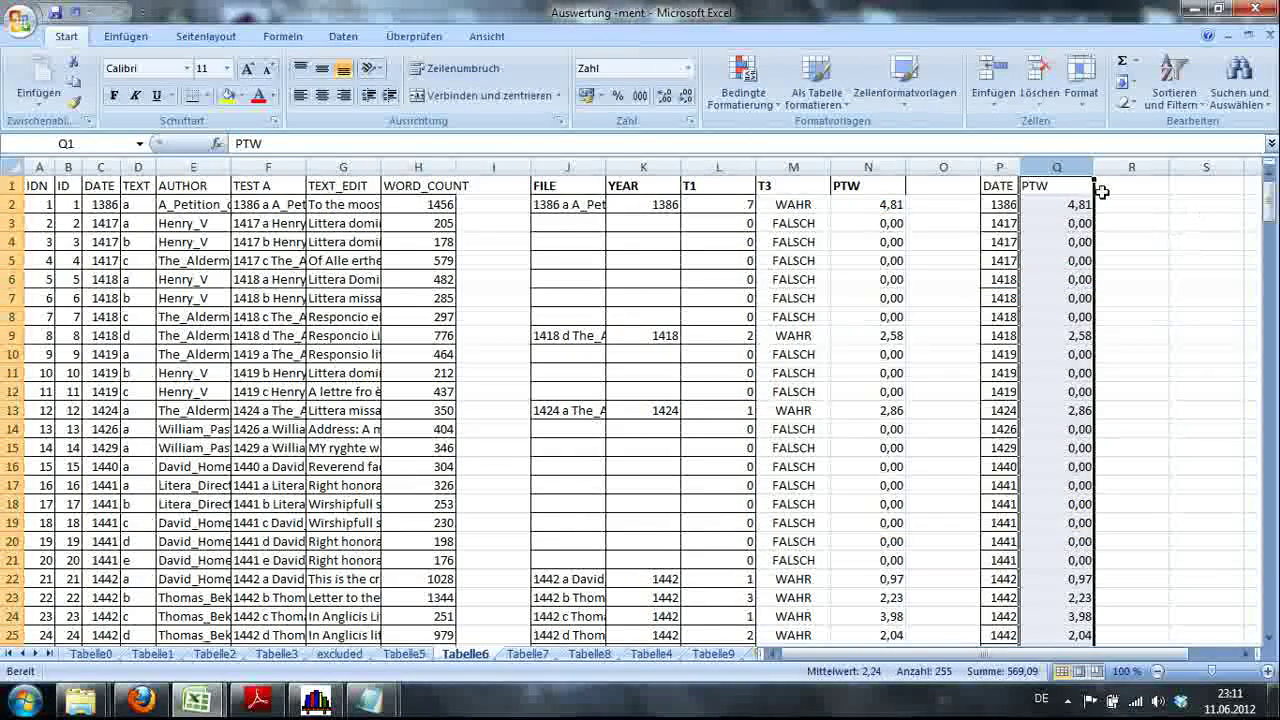
click(1165, 211)
Step: Insert a markers-only XY scatter chart from the DATE and PTW data in P1:Q255 and apply the grey chart style
drag(998, 180, 1030, 616)
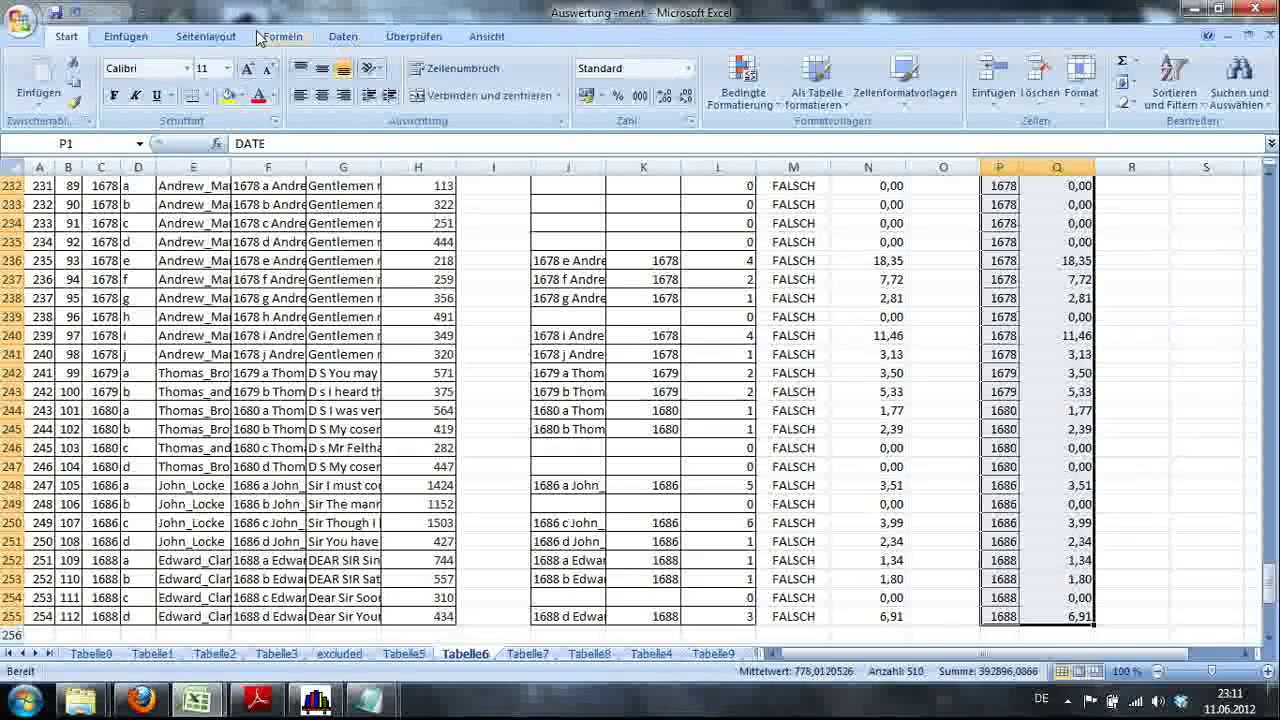
click(129, 40)
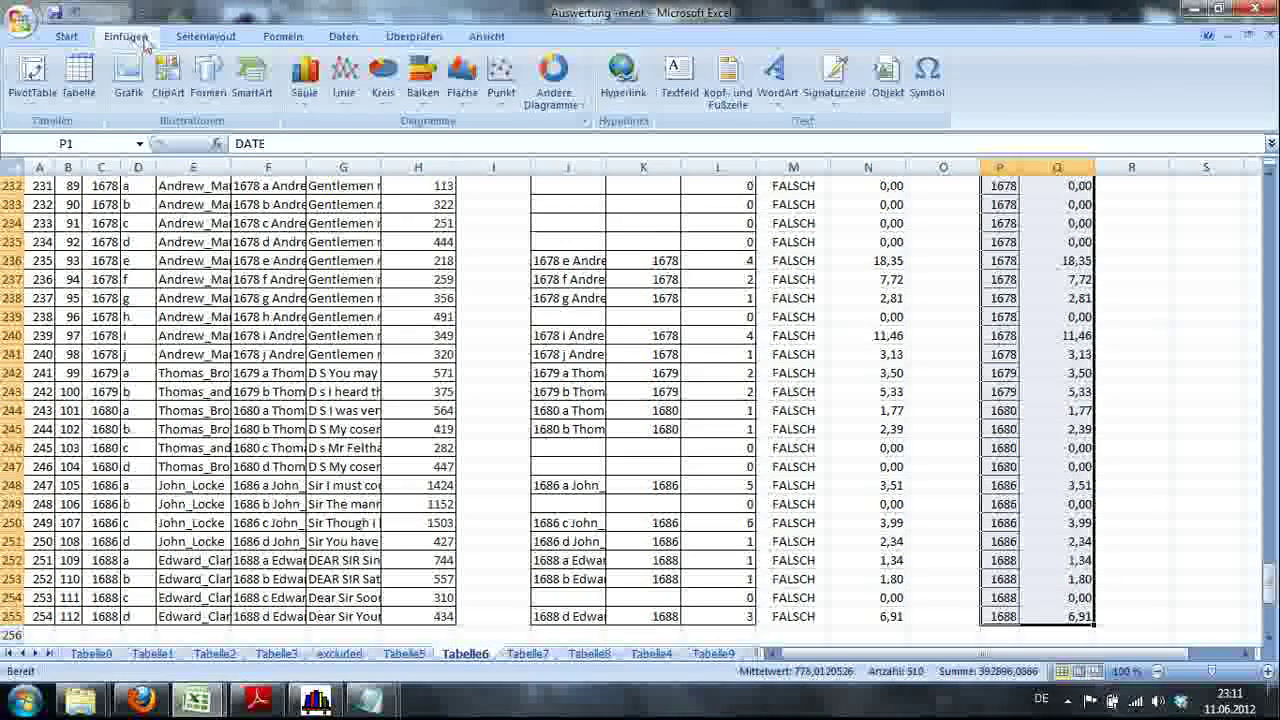
click(497, 82)
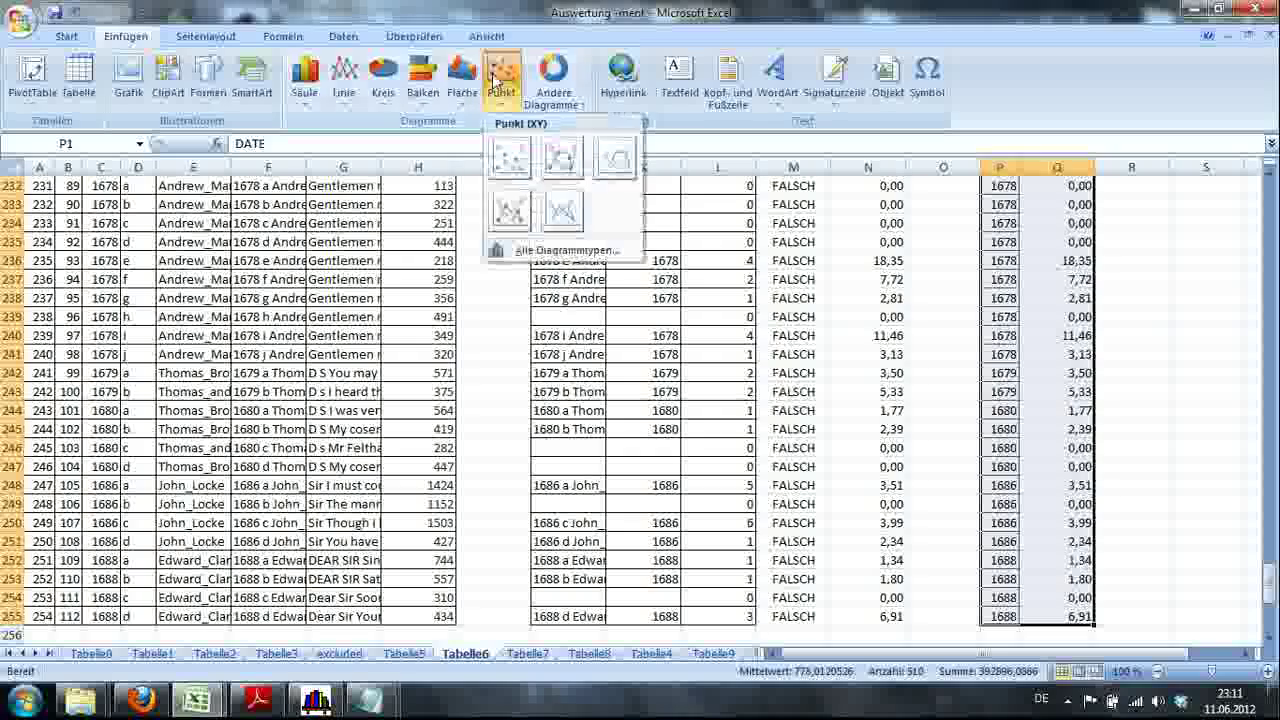
click(505, 143)
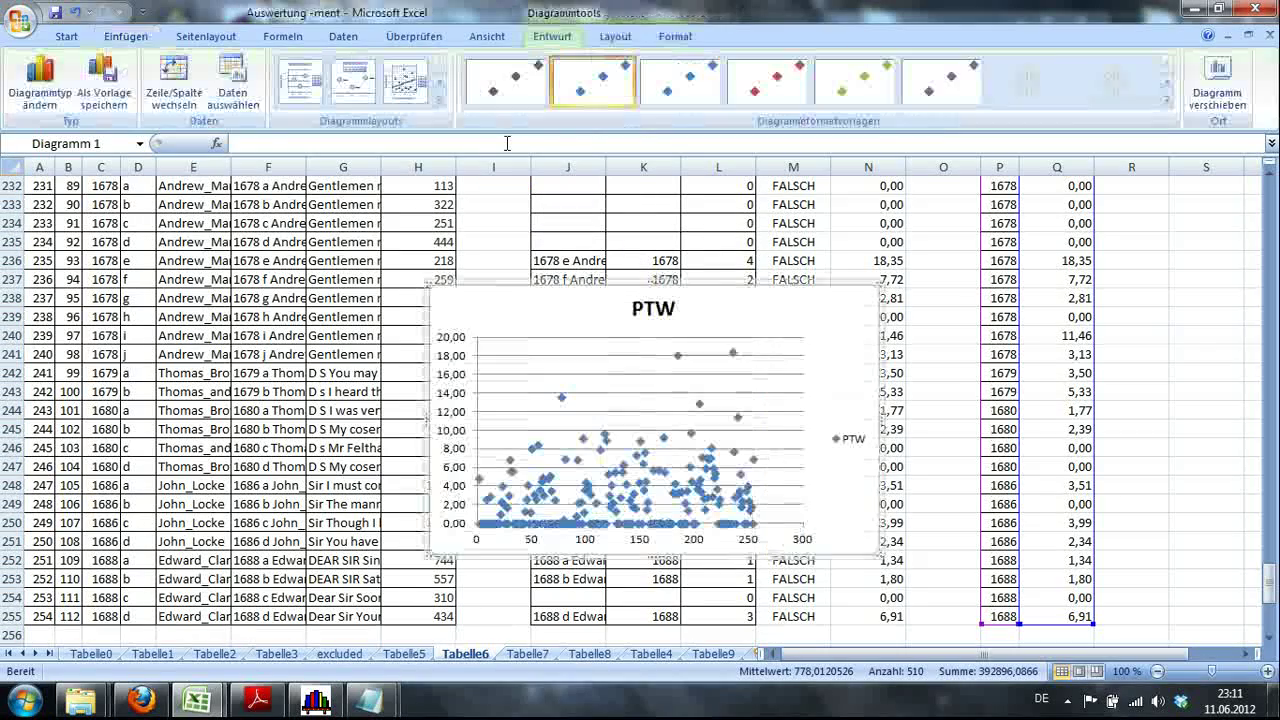
click(540, 88)
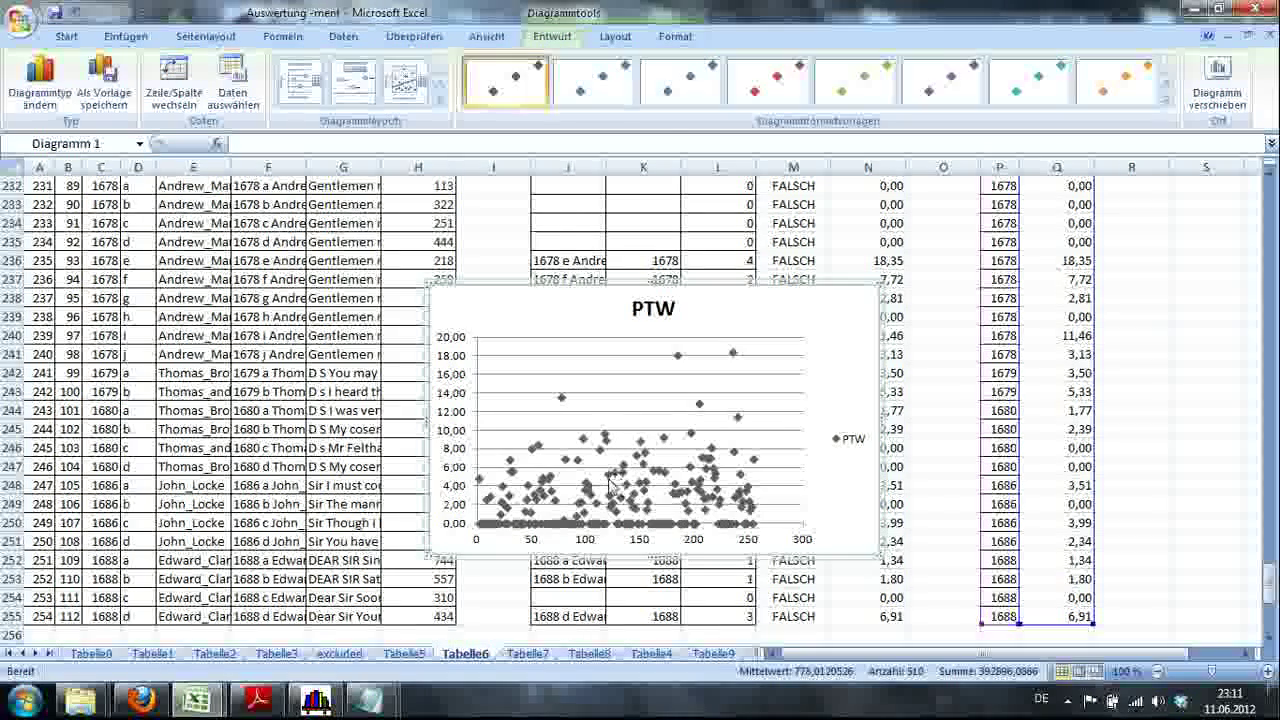
Step: Change the PTW series markers in the scatter chart to the built-in (Integriert) × type
click(610, 484)
right_click(610, 484)
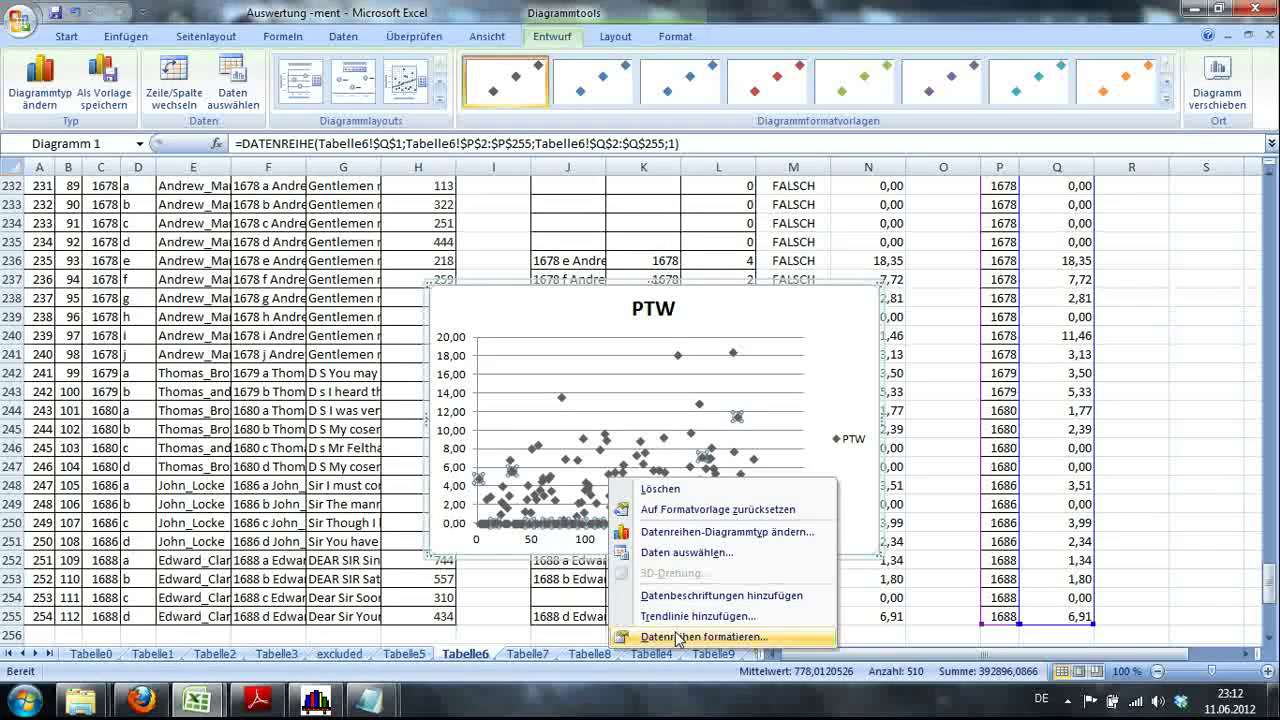
click(679, 637)
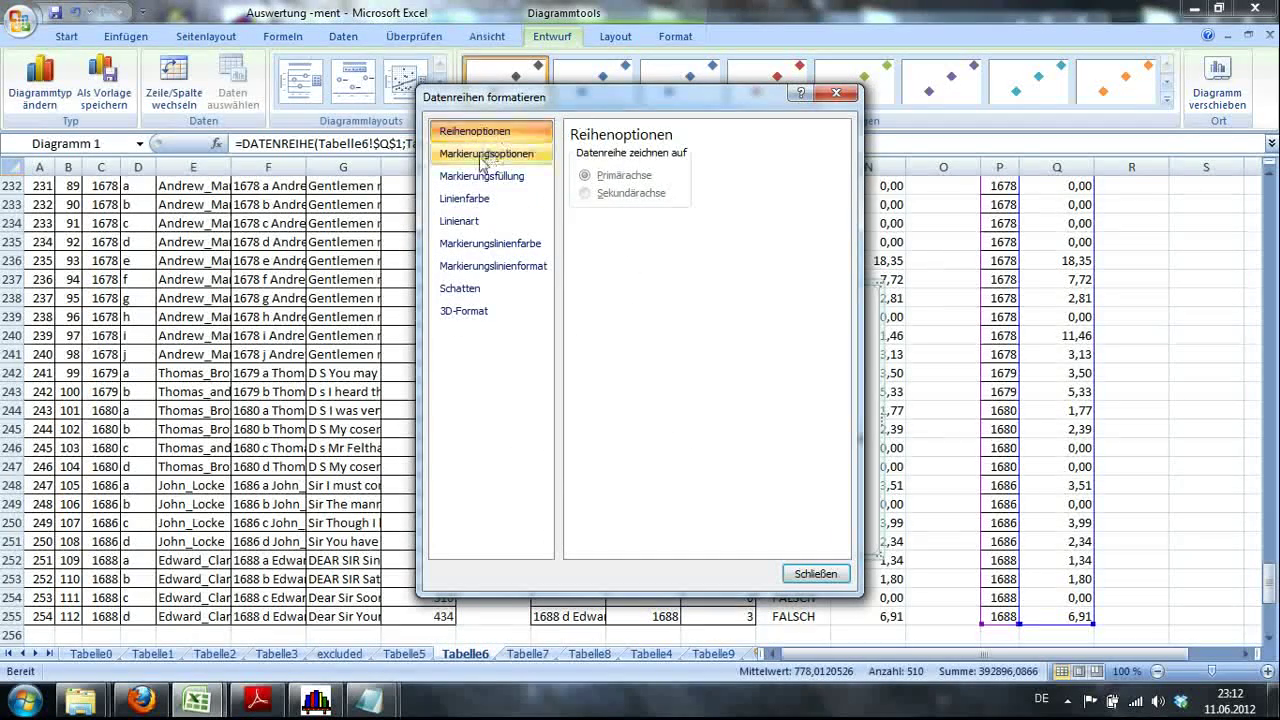
click(483, 155)
click(598, 216)
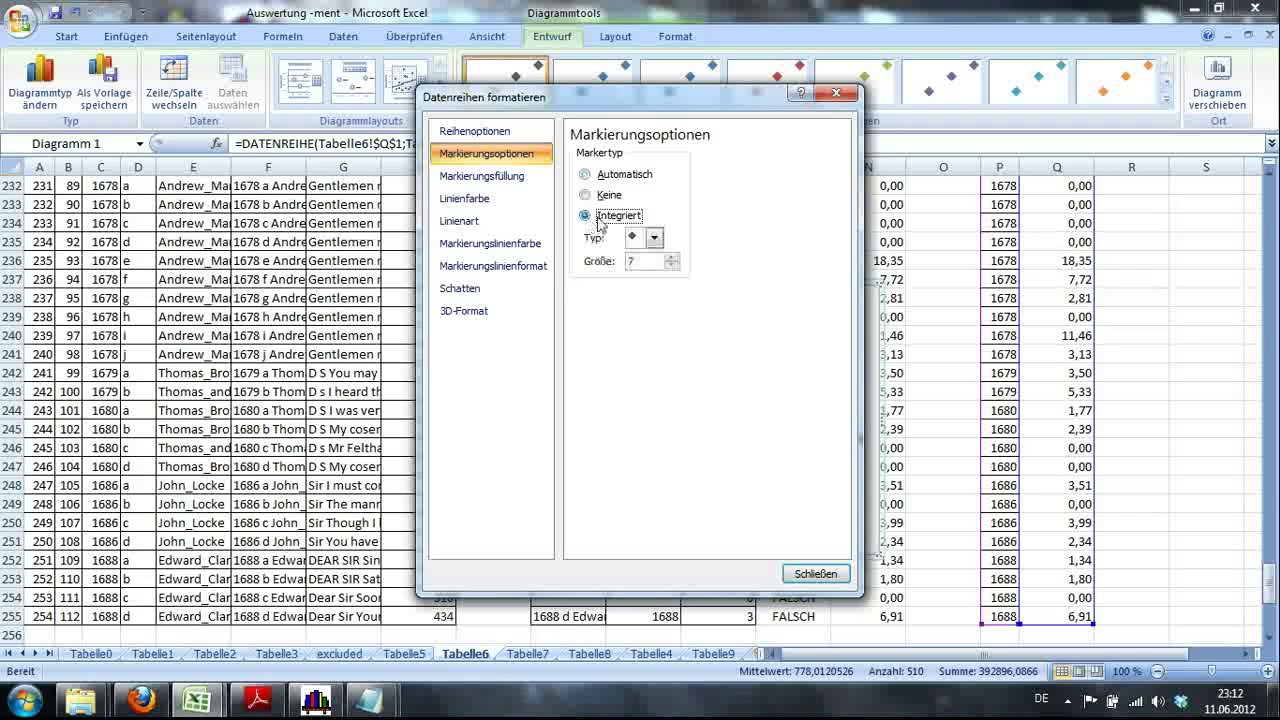
click(655, 238)
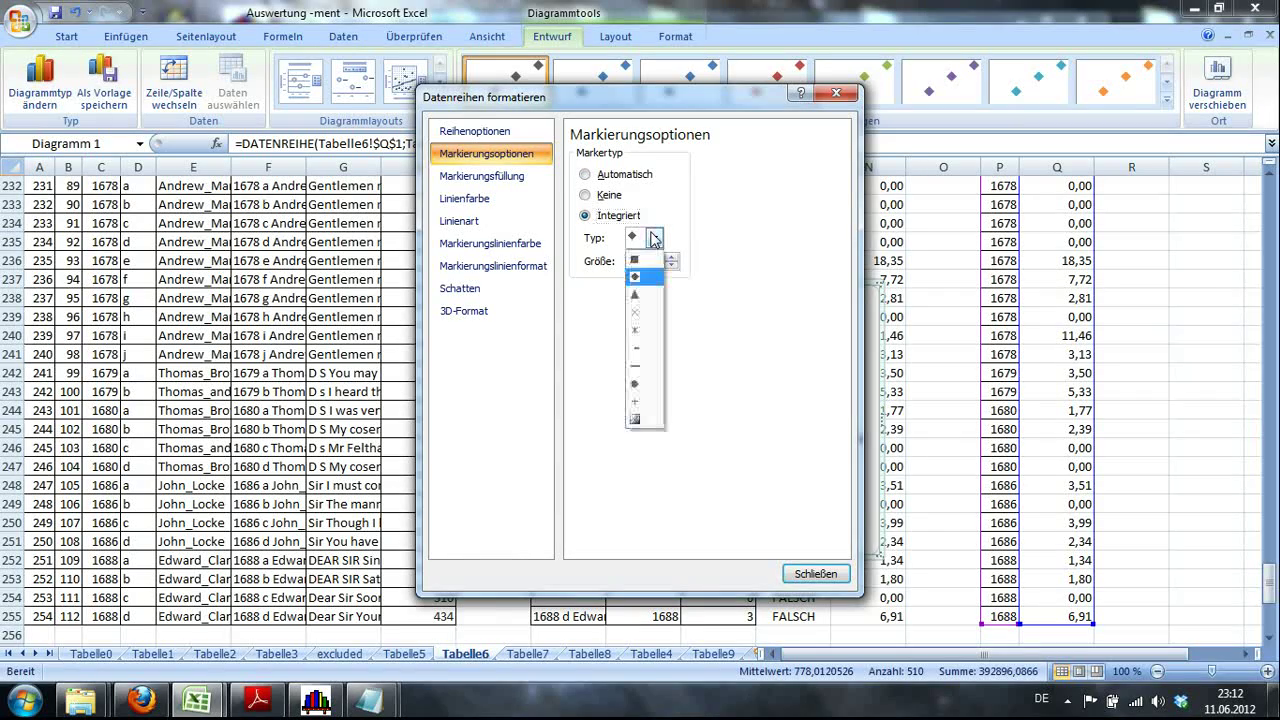
click(640, 315)
click(812, 575)
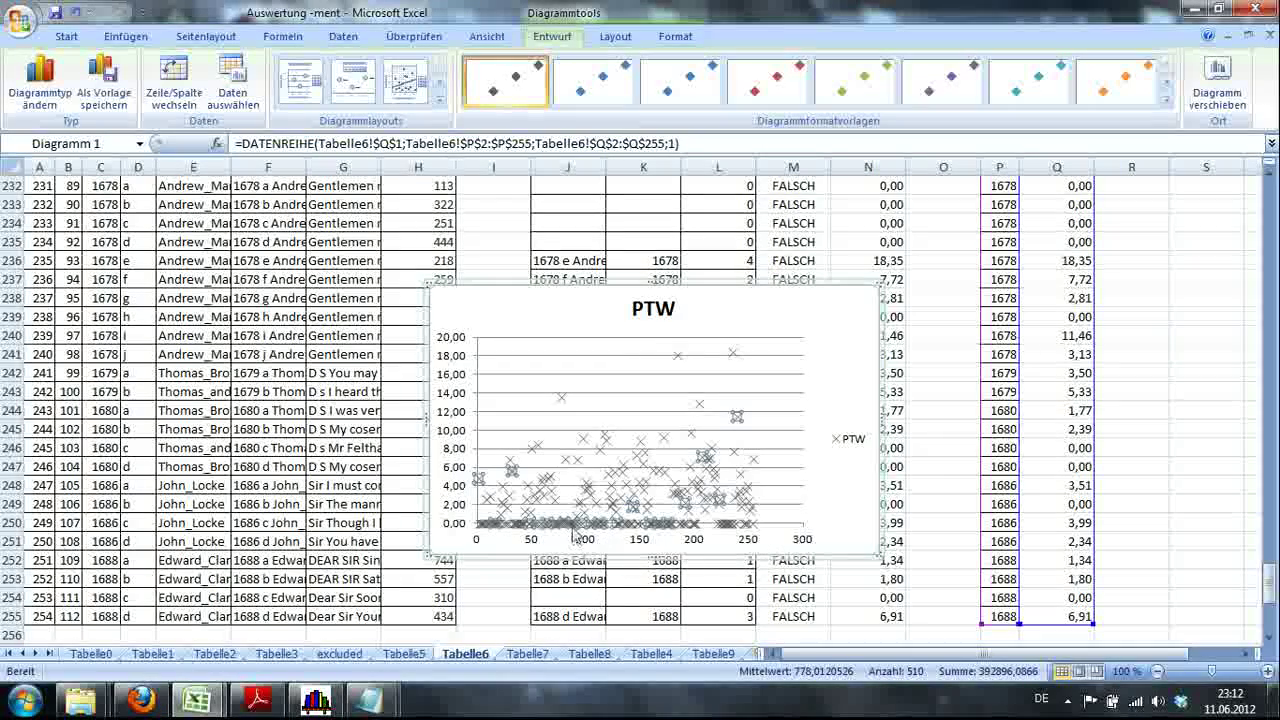
click(830, 471)
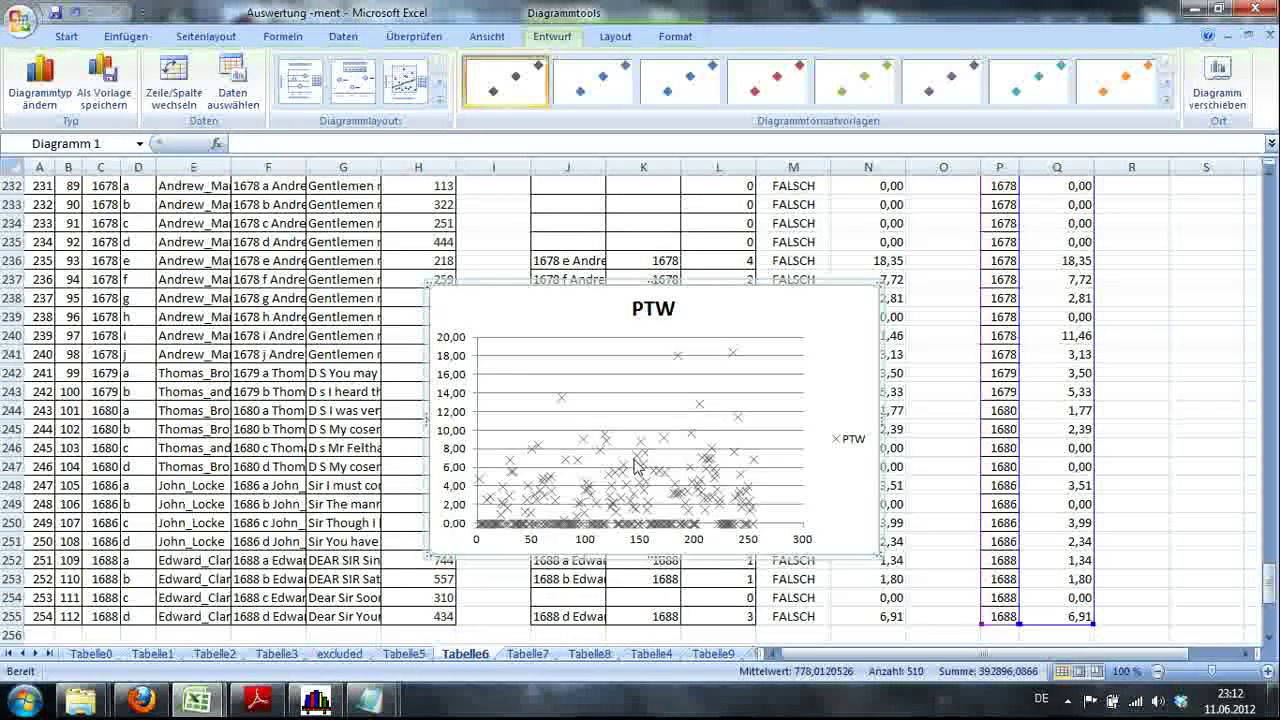
click(617, 37)
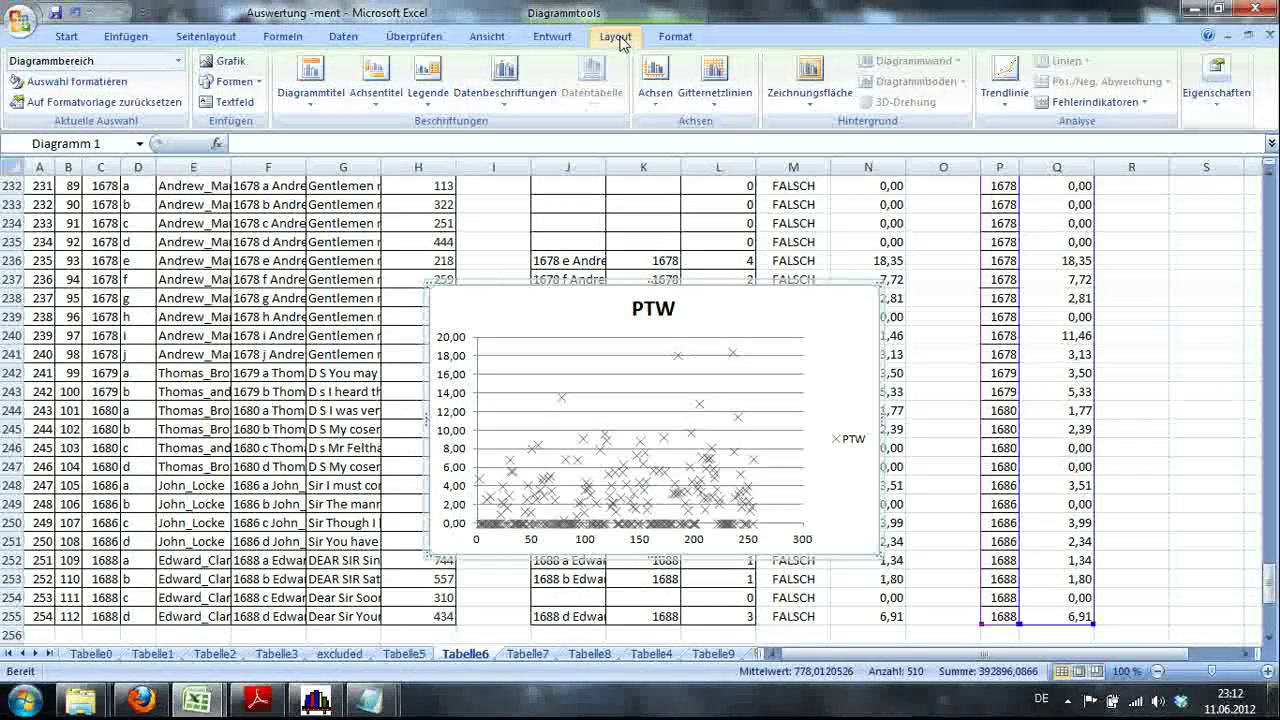
click(491, 97)
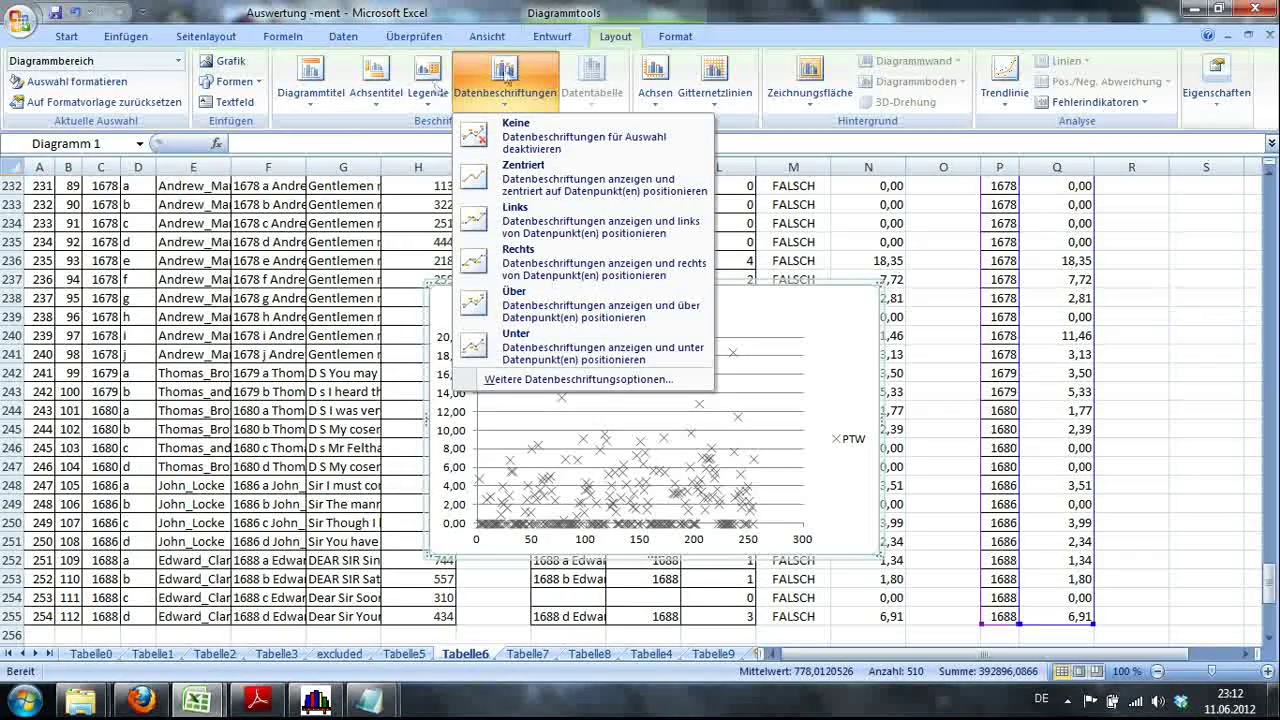
click(636, 490)
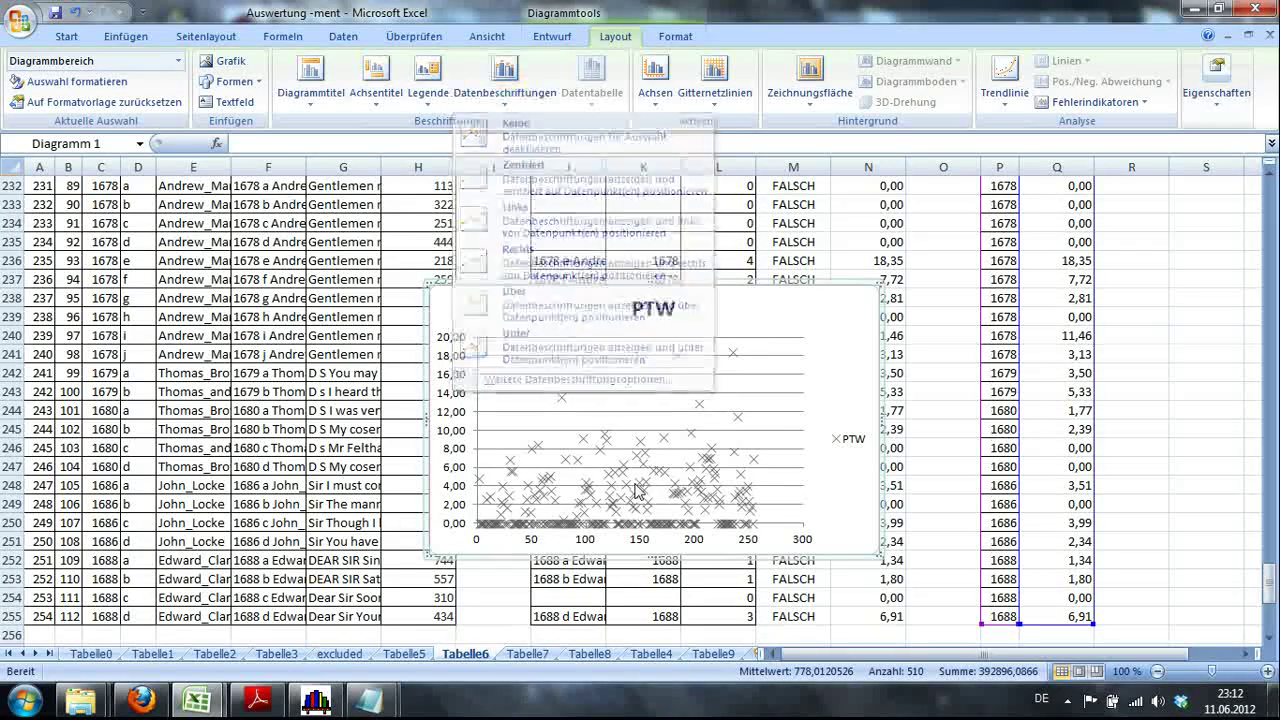
Step: Add a polynomial trendline of order 2 to the PTW series in the scatter chart
click(636, 490)
right_click(638, 488)
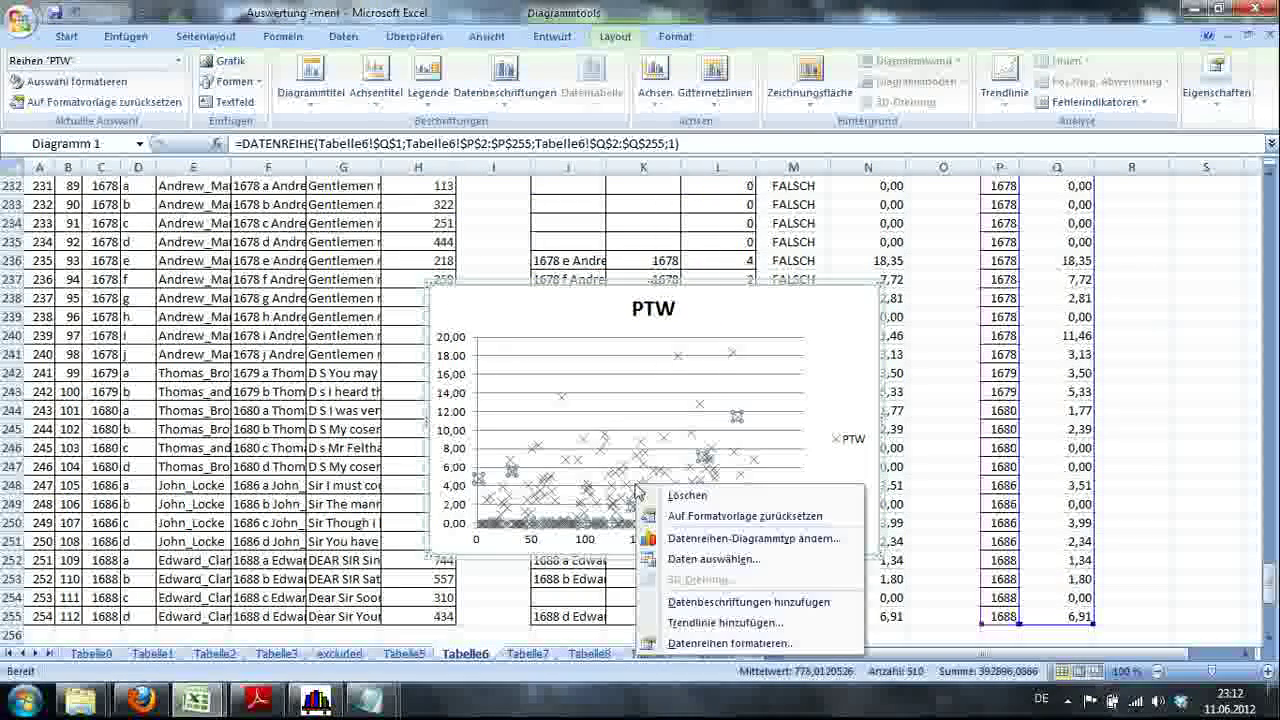
click(681, 622)
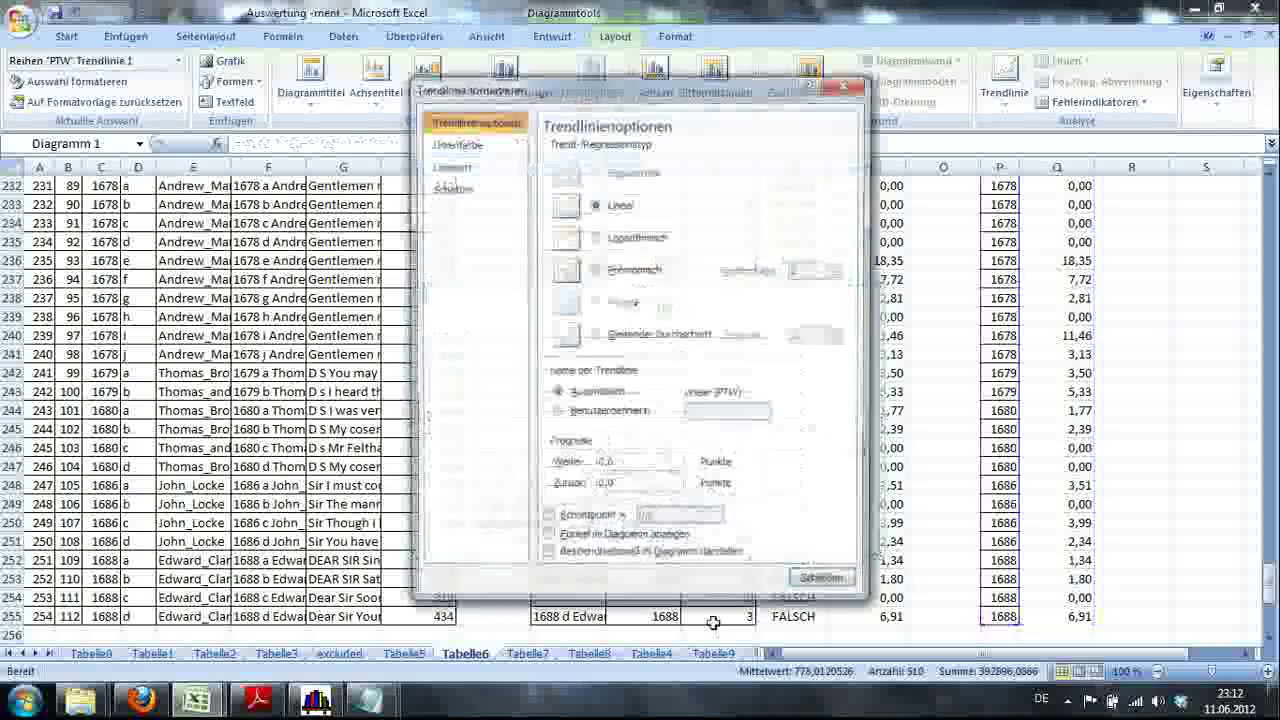
click(596, 271)
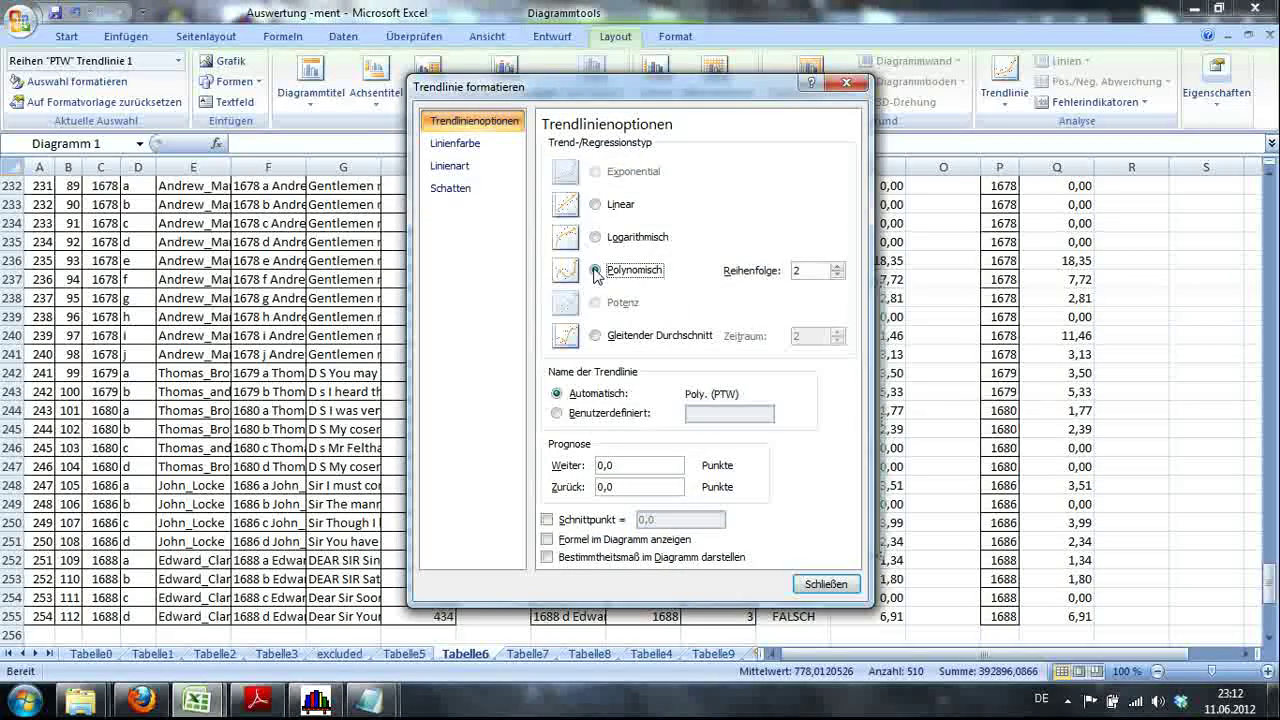
click(816, 585)
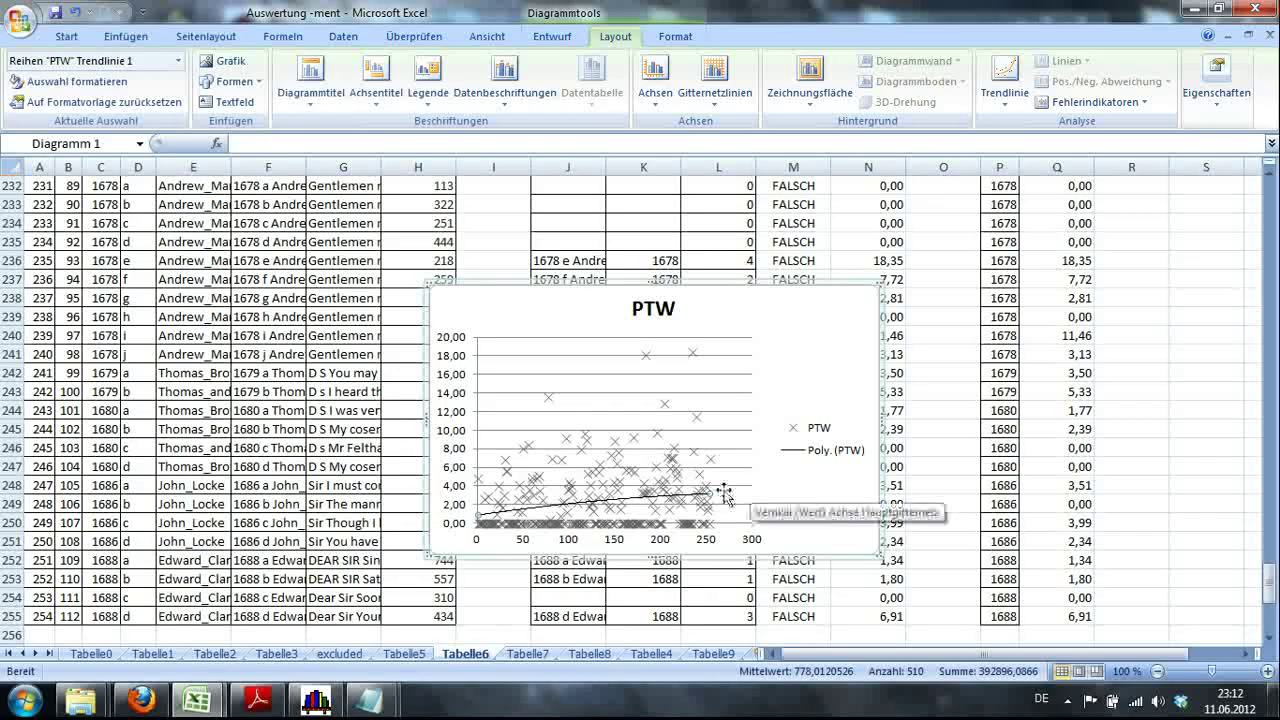
click(500, 526)
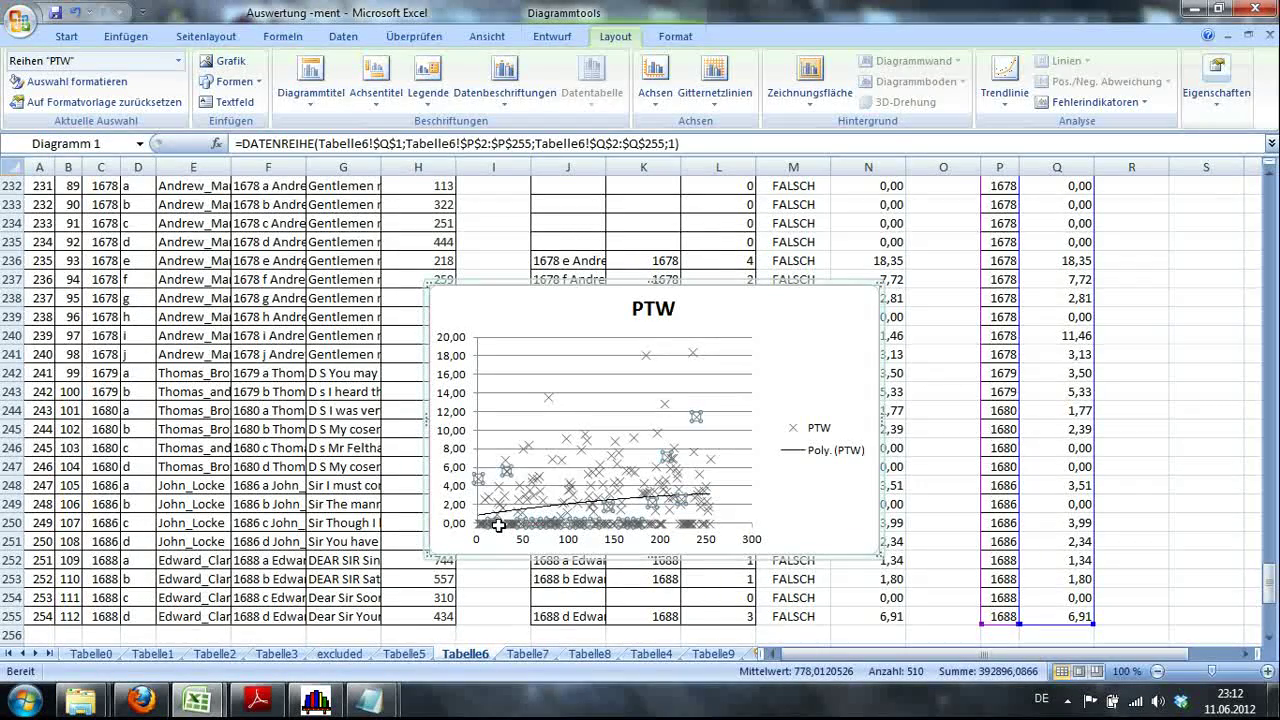
right_click(498, 526)
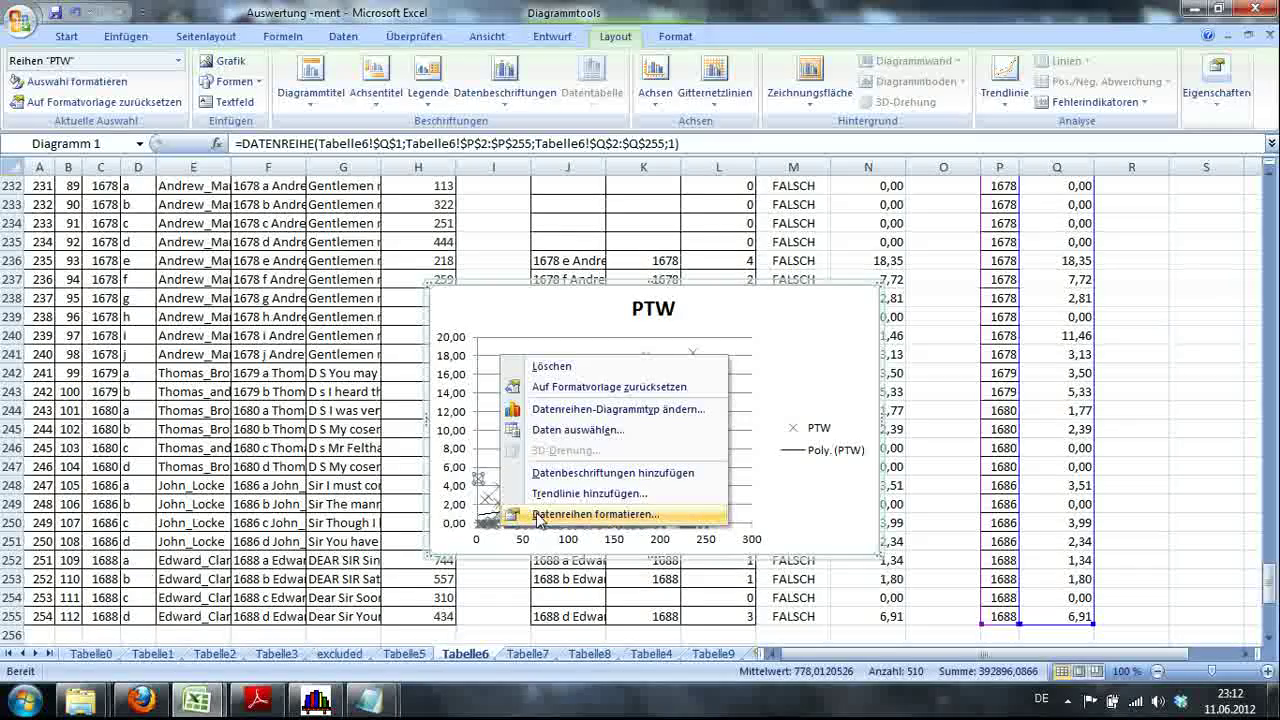
click(540, 514)
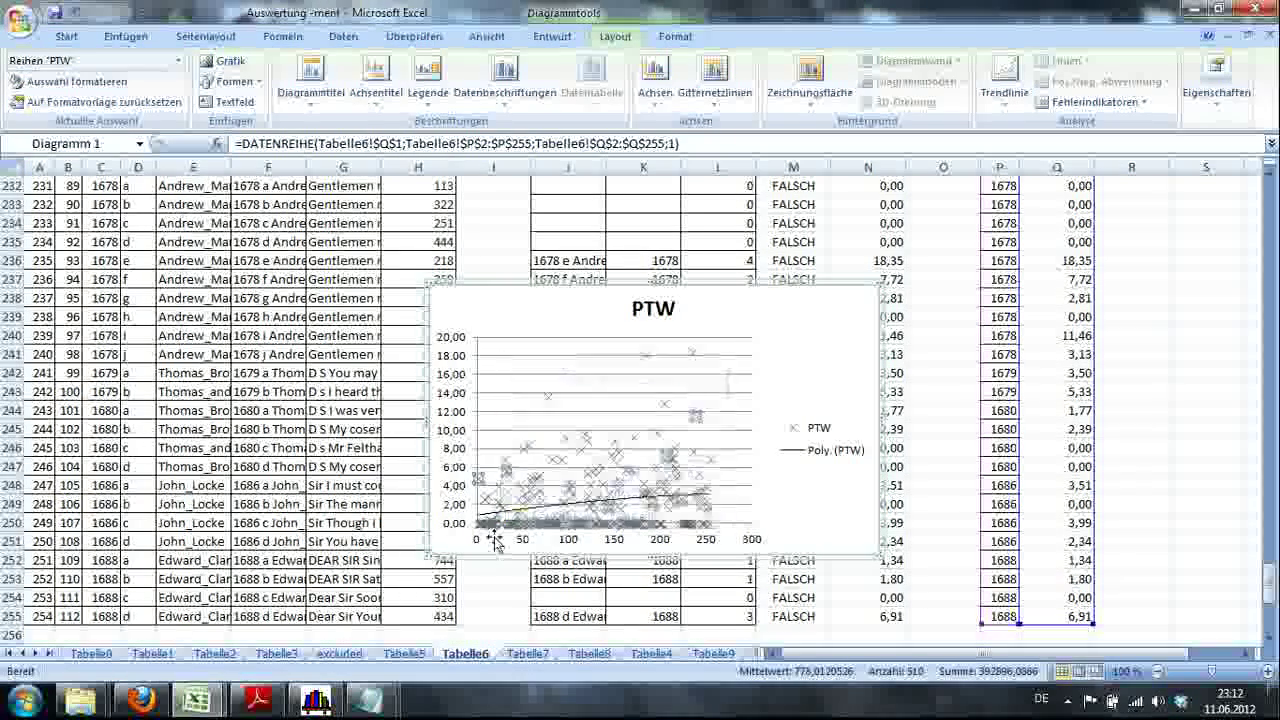
Step: Switch to the Tabelle8 sheet to view the chart of -ment frequency by year
click(530, 655)
click(587, 655)
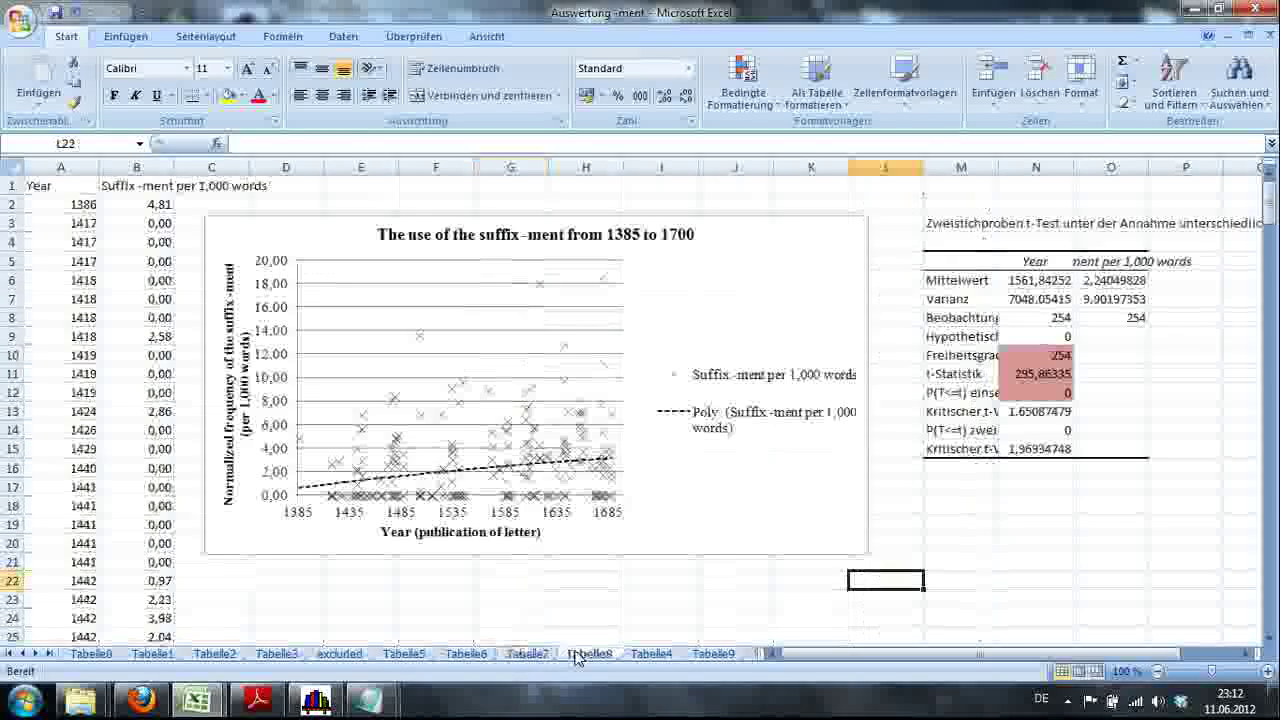